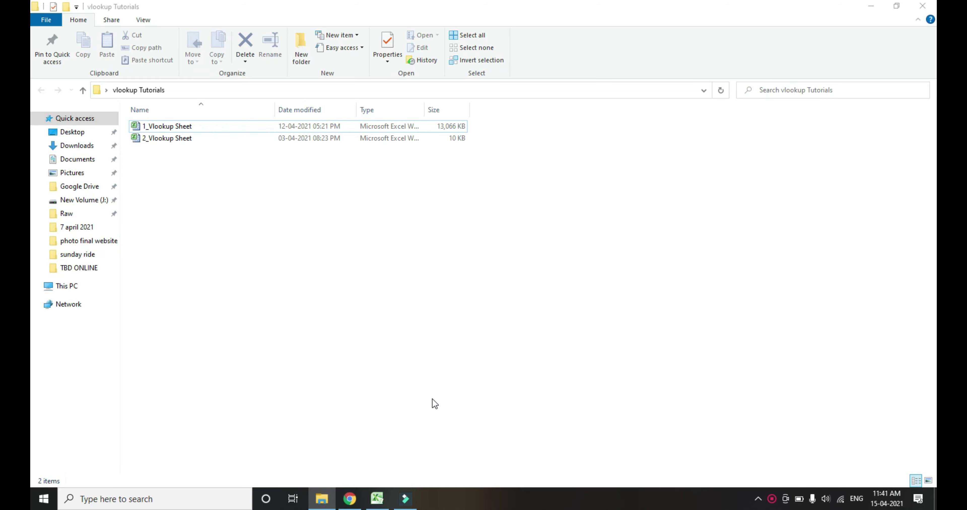
Switch to the 1_Vlookup Sheet workbook in Excel and move to cell A1 on the Base sheet.
left_click(377, 499)
left_click(505, 110)
key("Left")
key("Left")
key("Left")
key("Down")
key("Down")
key("Left")
key("Left")
key("Up")
key("Up")
key("Down")
key("Down")
key("Up")
key("Up")
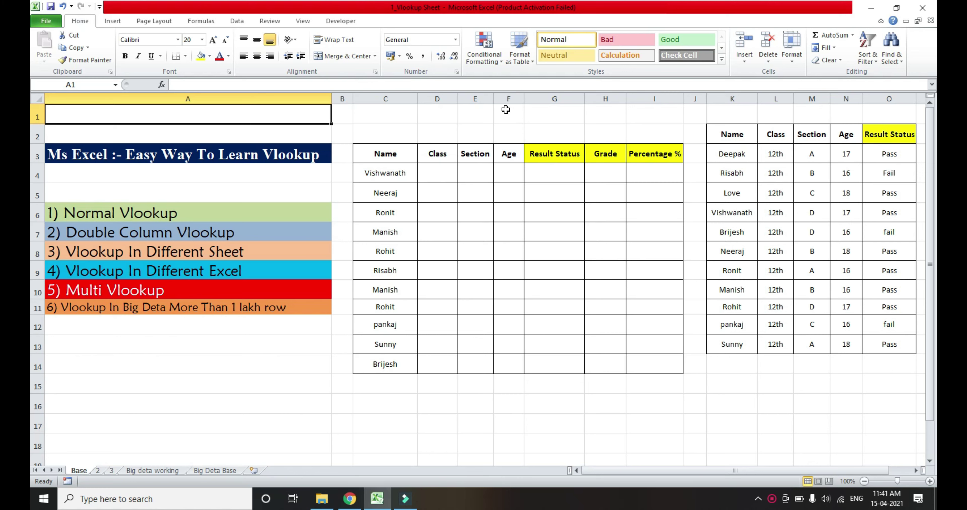
Look over the right-hand table, then browse sheet 3 and Big Deta Base before returning to Base.
key("Right")
key("Down")
key("Right")
key("Right")
key("Right")
key("Right")
key("Right")
key("Right")
key("Right")
key("Right")
key("Right")
key("Right")
key("Right")
key("Right")
key("Right")
key("Right")
key("Home")
key("Down")
key("Down")
key("Down")
key("Down")
key("ctrl+Page_Down")
key("ctrl+Page_Down")
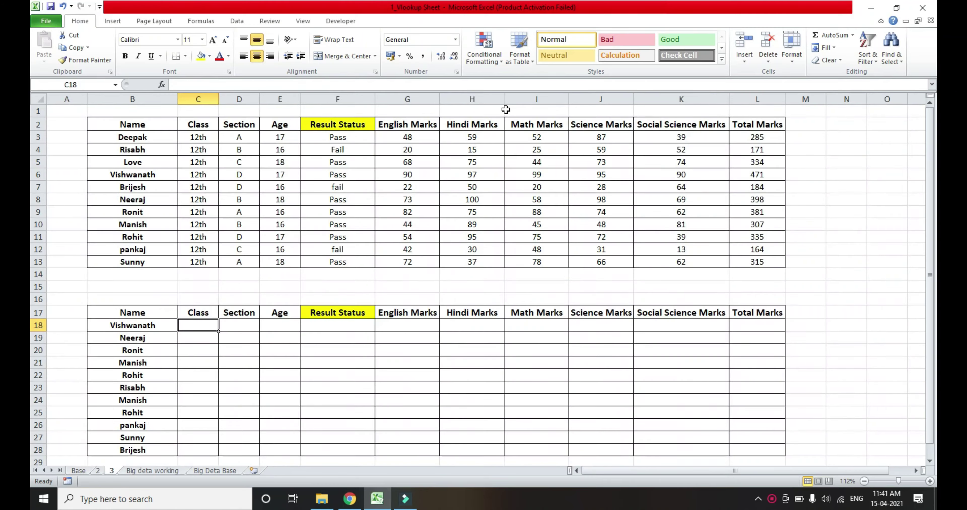
key("ctrl+Page_Down")
key("ctrl+Page_Down")
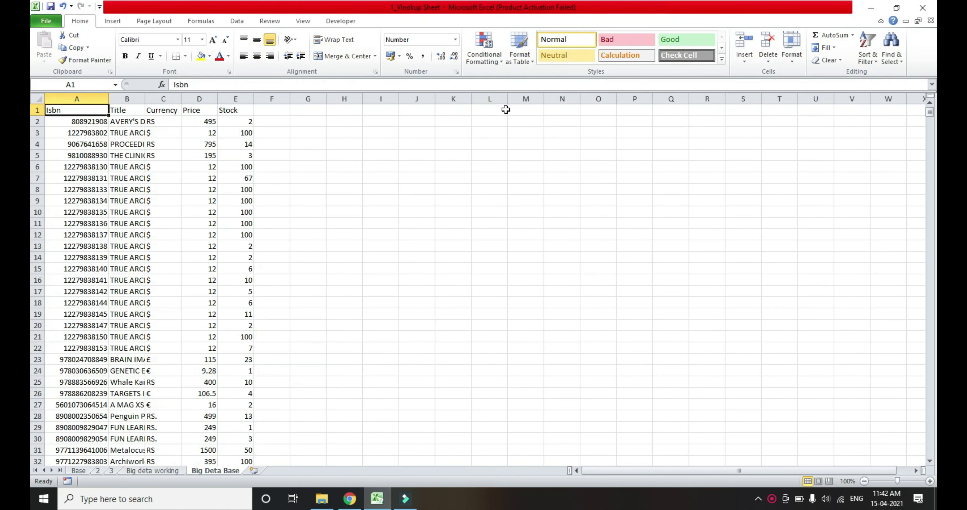
key("ctrl+Page_Up")
key("ctrl+Page_Up")
key("ctrl+Page_Up")
key("ctrl+Page_Up")
key("Up")
Step through the VLOOKUP topic list in column A, from Normal Vlookup to Multi Vlookup.
key("Up")
key("Up")
key("Up")
key("Down")
key("Down")
key("Down")
key("Up")
key("Down")
key("Up")
key("Up")
key("Up")
key("Down")
key("Down")
key("Down")
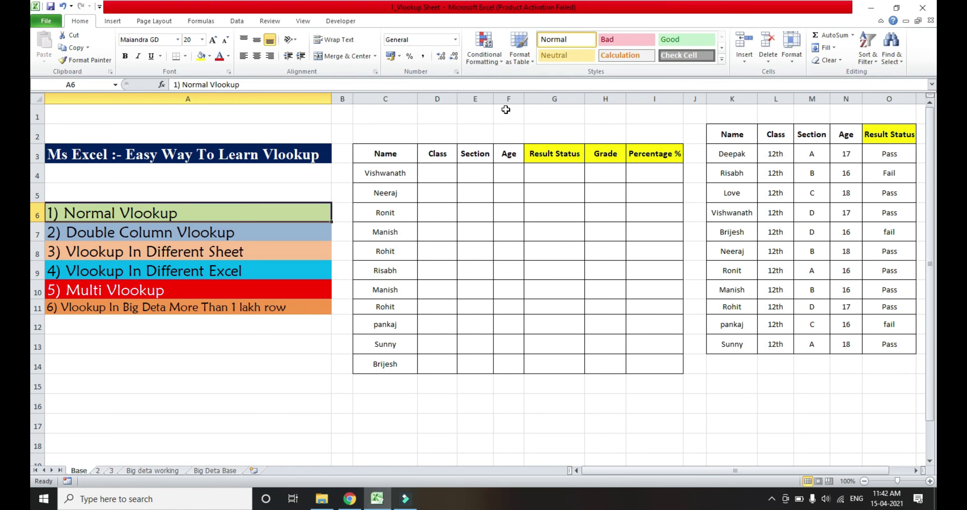
key("Down")
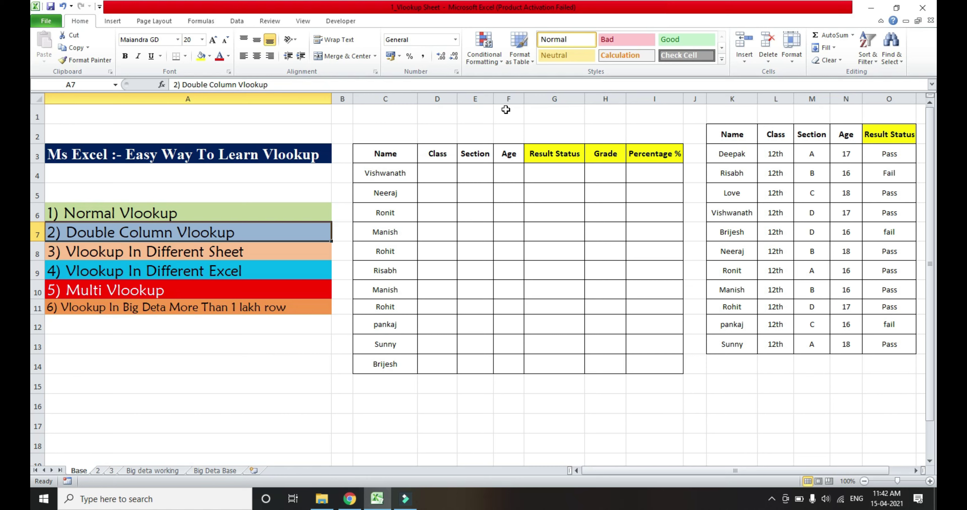
key("Down")
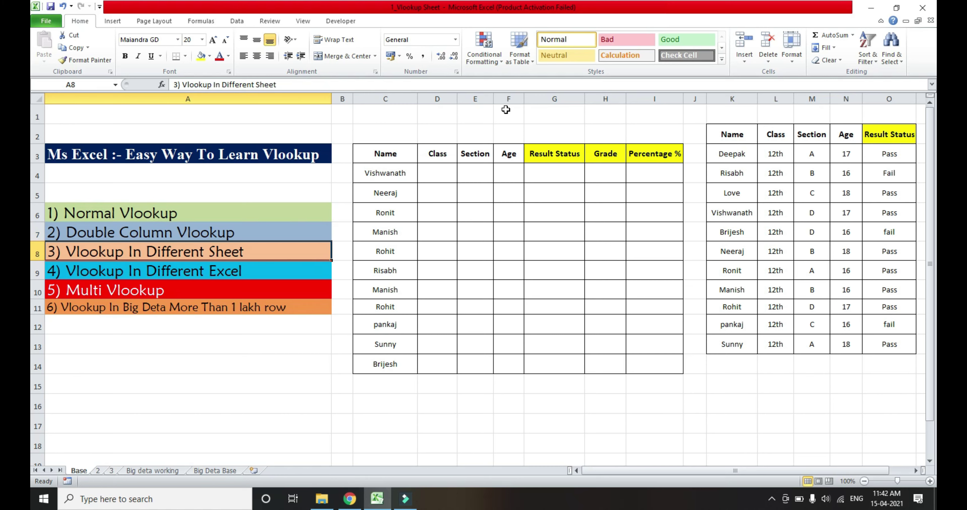
key("Down")
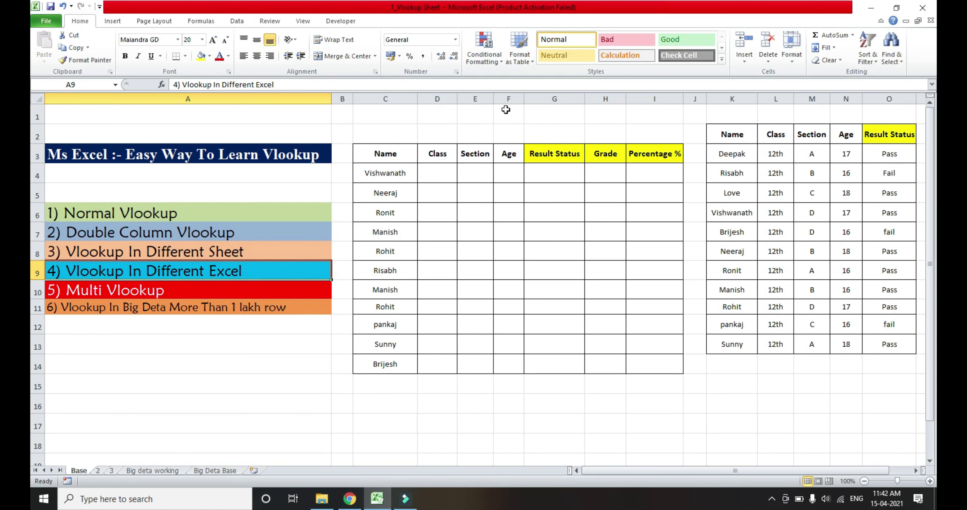
key("Down")
key("Down")
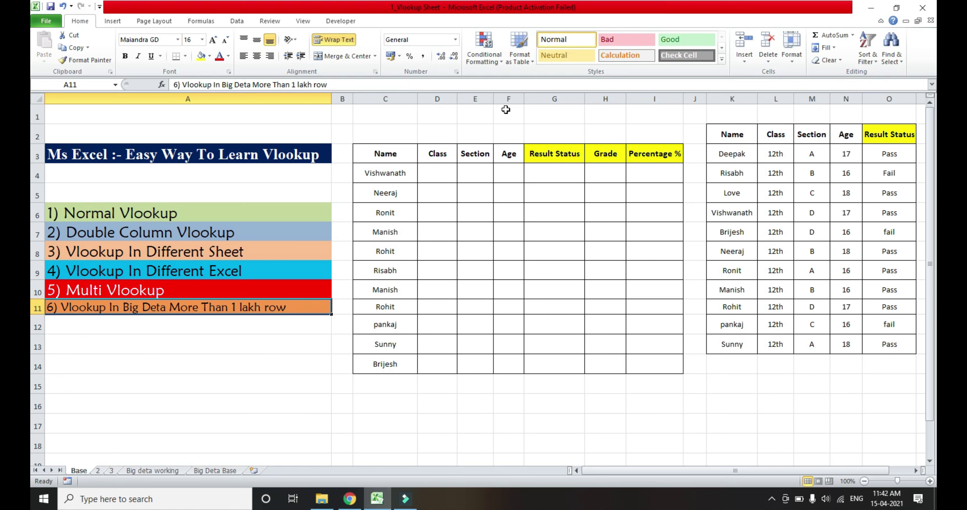
key("Up")
key("Up")
key("Up")
Select the left table's Name column with its eleven student names.
key("Up")
key("Up")
key("Up")
key("Down")
key("Down")
key("Down")
key("Down")
key("Down")
key("Down")
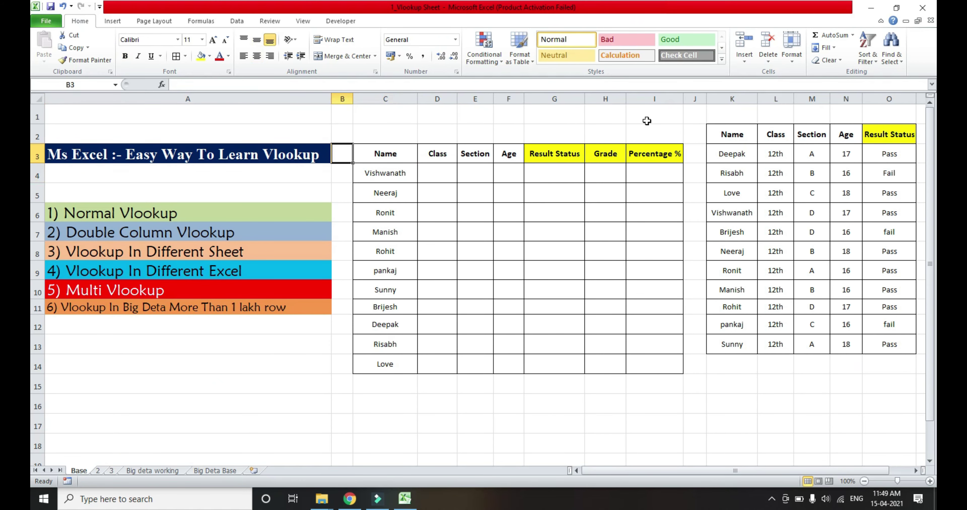
key("Right")
key("Right")
key("Right")
key("Right")
key("Right")
key("Right")
key("Right")
key("Right")
key("Right")
key("Left")
key("Left")
key("Left")
key("Left")
key("Left")
key("Left")
key("Left")
key("Up")
key("Left")
key("Right")
key("Right")
key("Right")
key("Left")
key("Left")
key("Down")
key("Down")
key("Left")
key("Up")
key("ctrl+shift+Down")
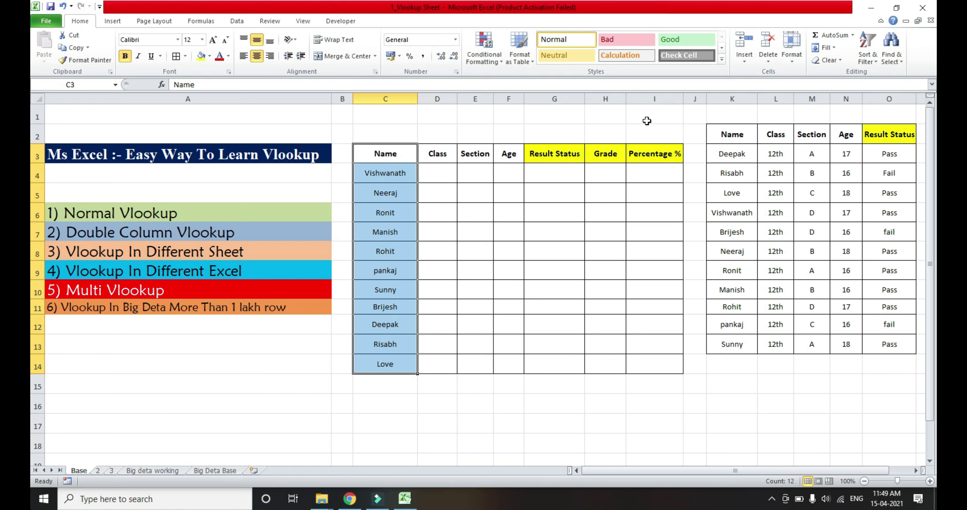
Select the student names from Vishwanath down, then move across to the right-hand Class header.
key("Down")
key("ctrl+shift+Down")
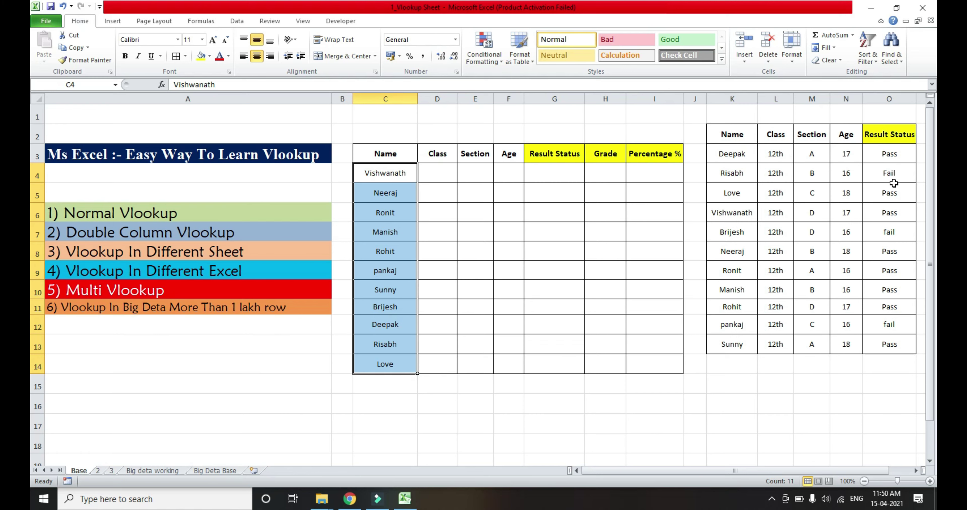
key("Right")
key("Right")
key("Right")
key("Right")
key("Up")
key("Up")
key("Right")
key("Right")
key("Right")
key("Right")
key("Right")
Go back to column A and select the 1) Normal Vlookup topic.
key("Down")
key("Left")
key("Down")
key("ctrl+Left")
key("ctrl+Left")
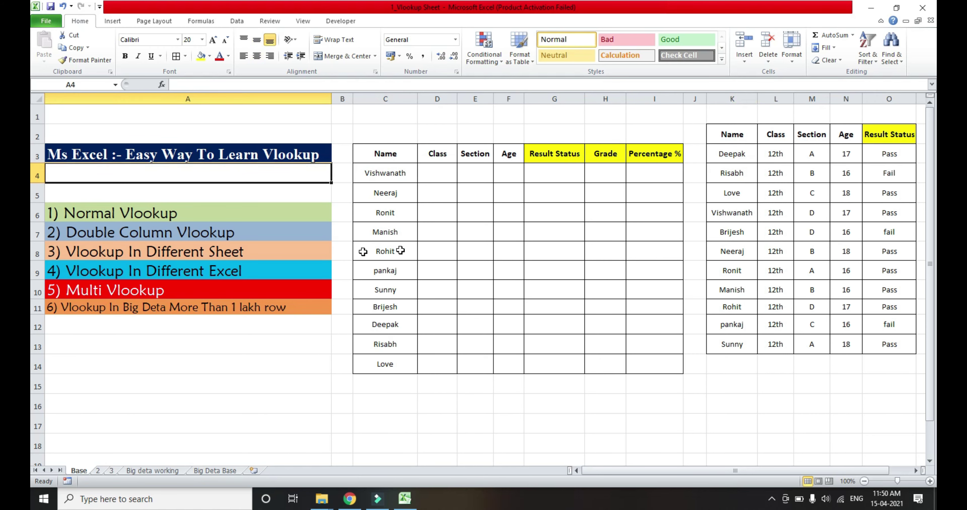
left_click(228, 217)
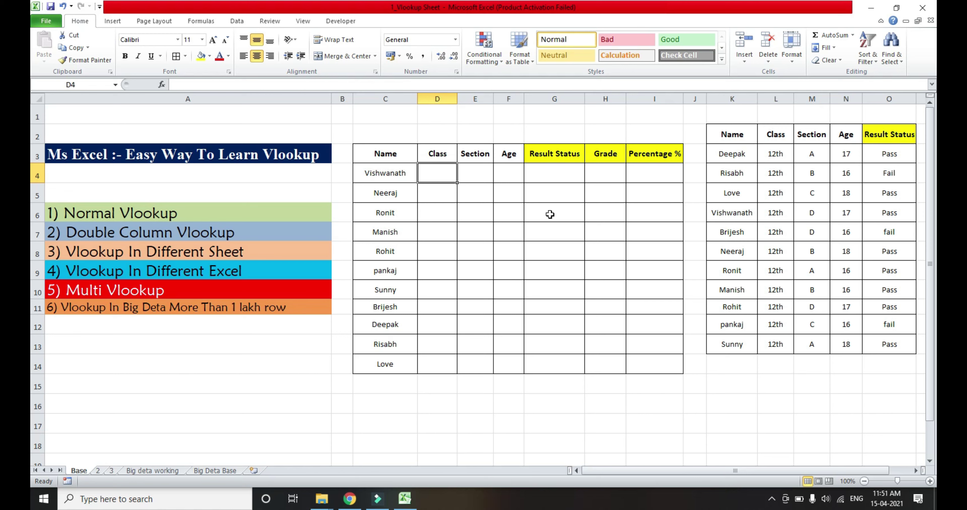
Enter =VLOOKUP(C4, in D4, using Vishwanath's name as the lookup value.
type("=")
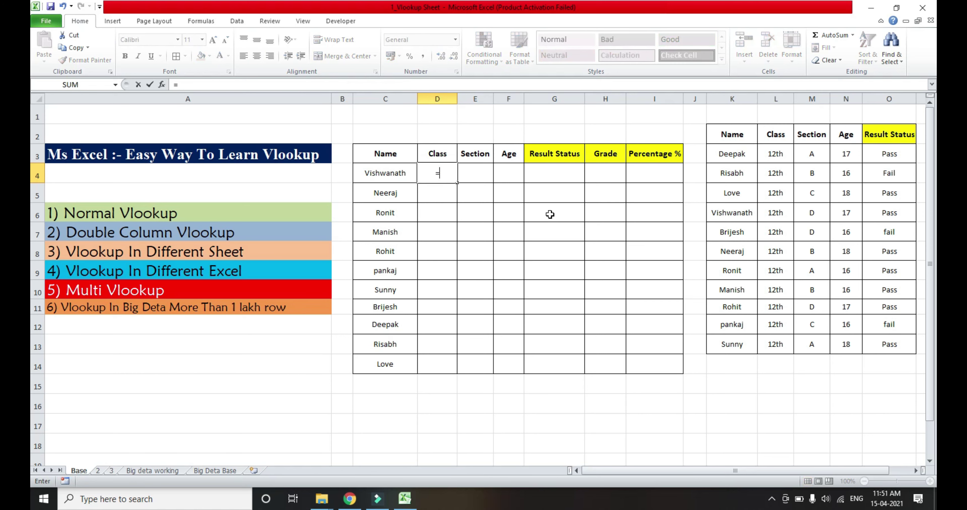
type("v")
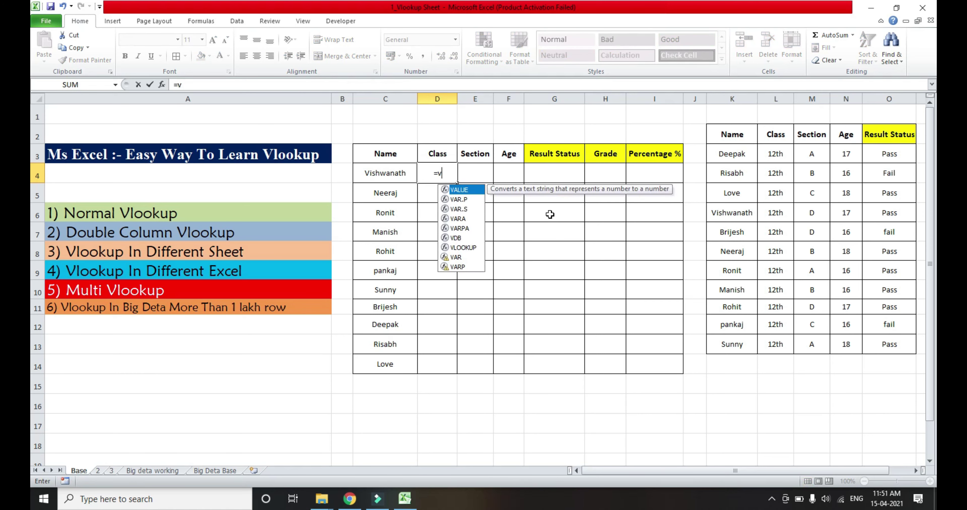
type("lo")
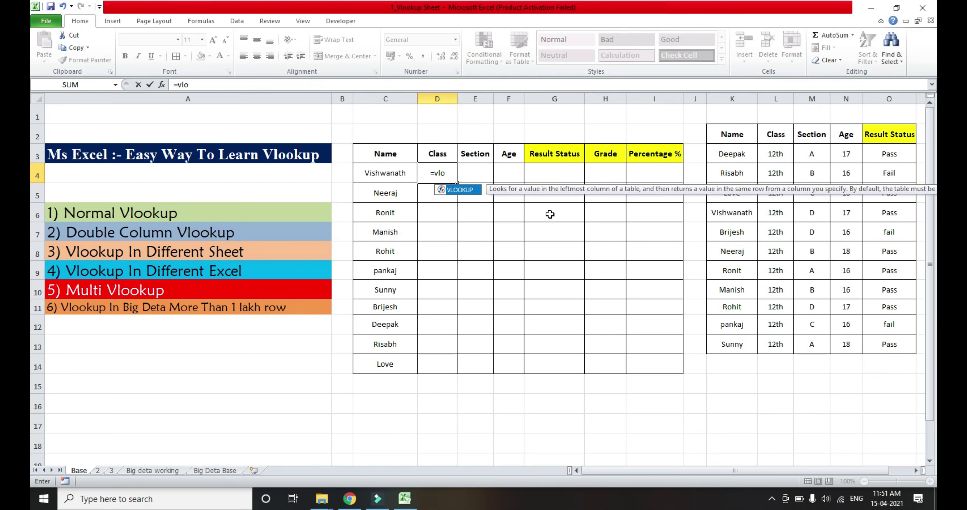
type("okup")
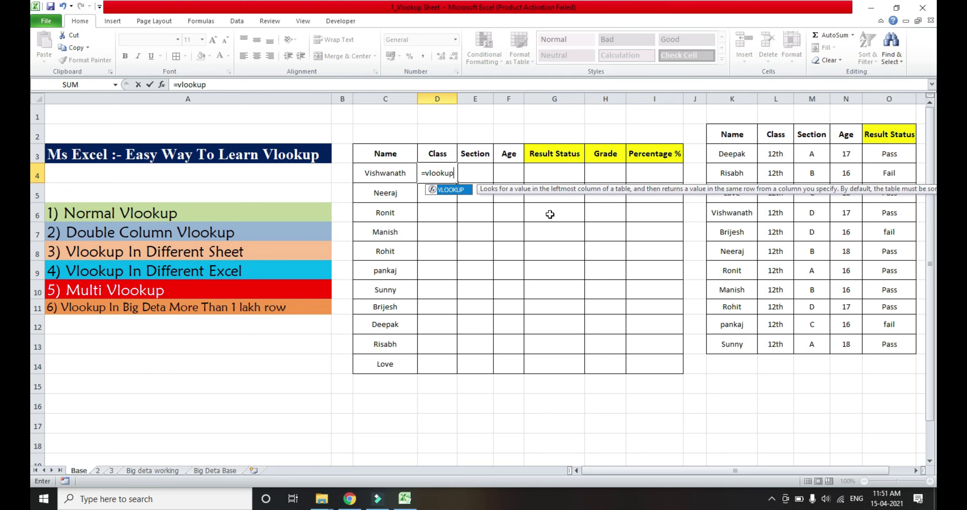
key("Tab")
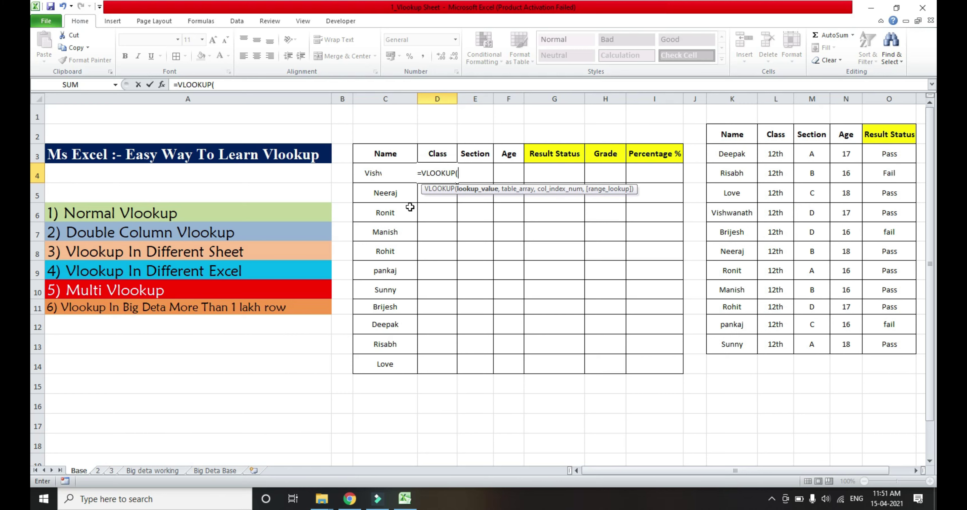
left_click(369, 174)
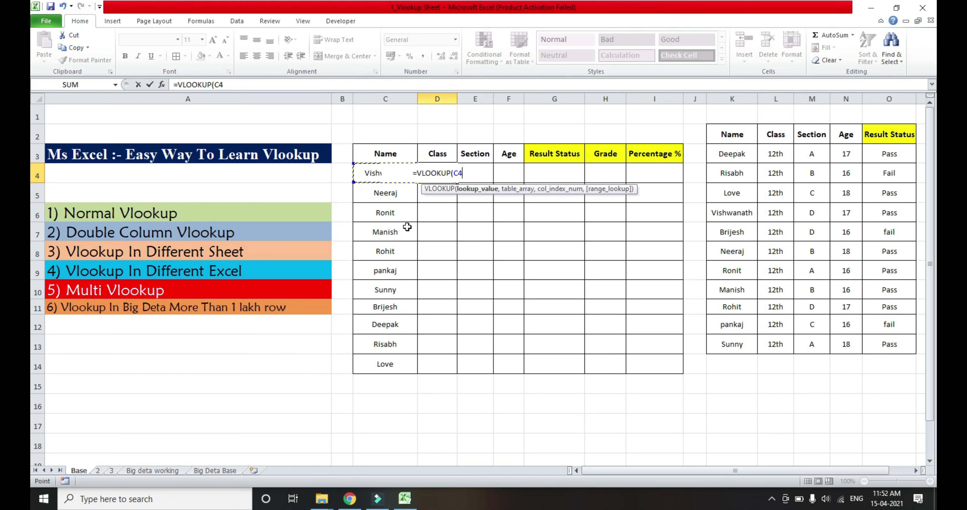
type(",")
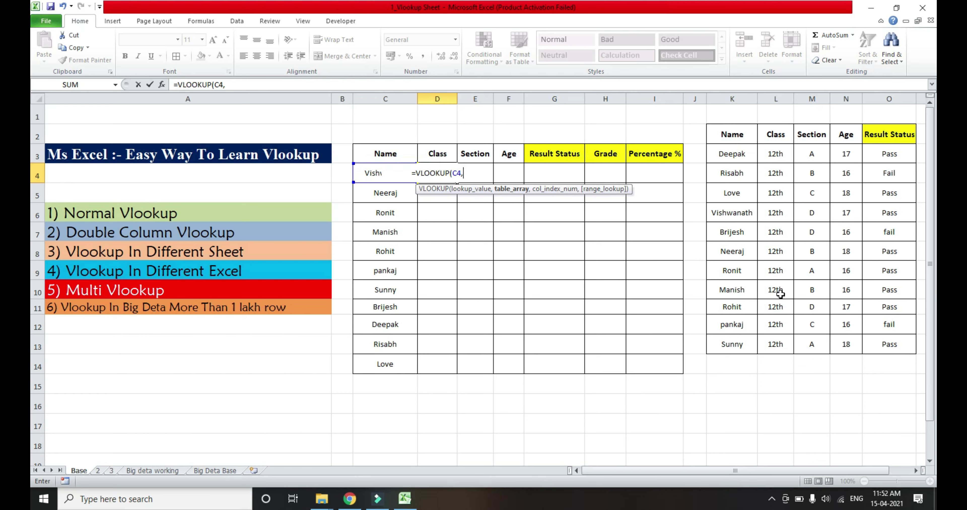
Complete D4 as =VLOOKUP(C4,K2:O13,2,0) so Vishwanath's Class returns 12th.
left_click(737, 133)
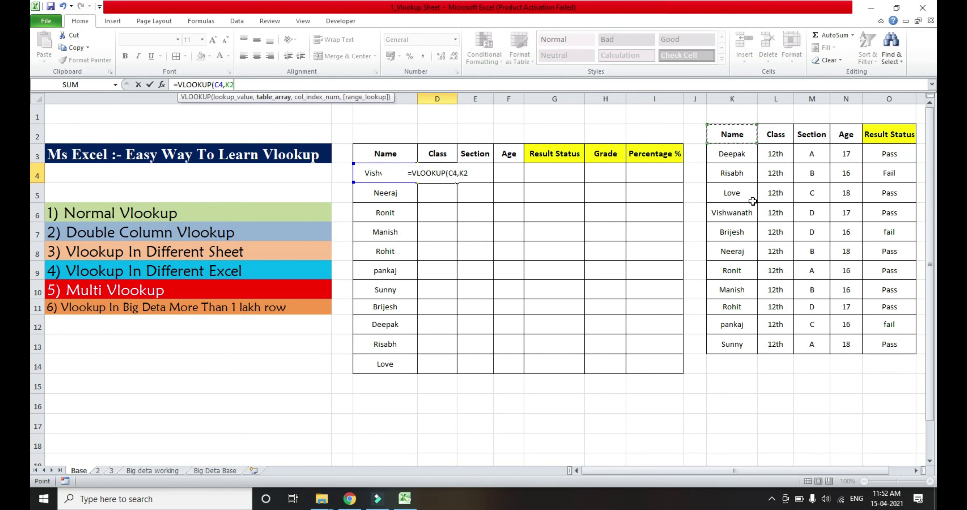
key("shift+Right")
key("shift+Right")
key("shift+Right")
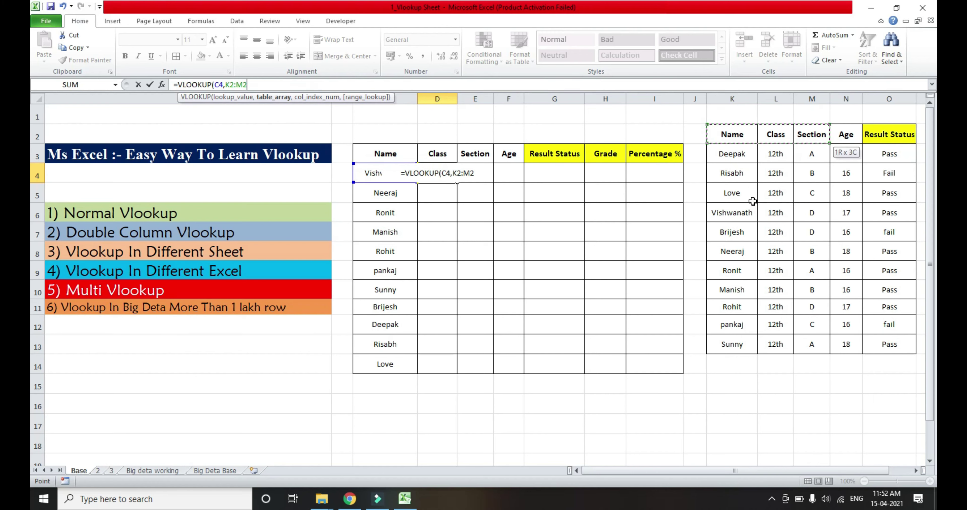
key("shift+Right")
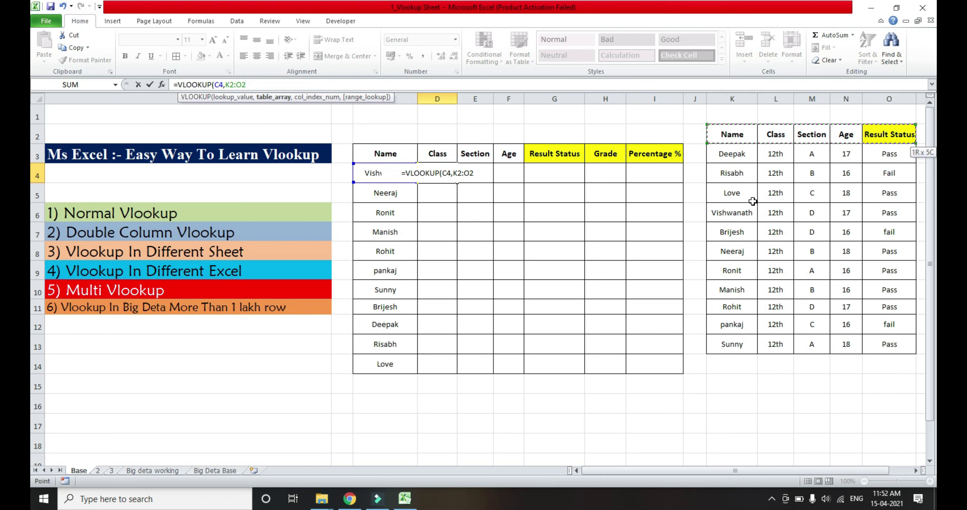
key("shift+Down")
key("shift+Down")
key("shift+Down")
key("shift+Down")
key("shift+Down")
key("shift+Down")
key("shift+Down")
key("shift+Down")
key("shift+Down")
key("shift+Down")
key("shift+Down")
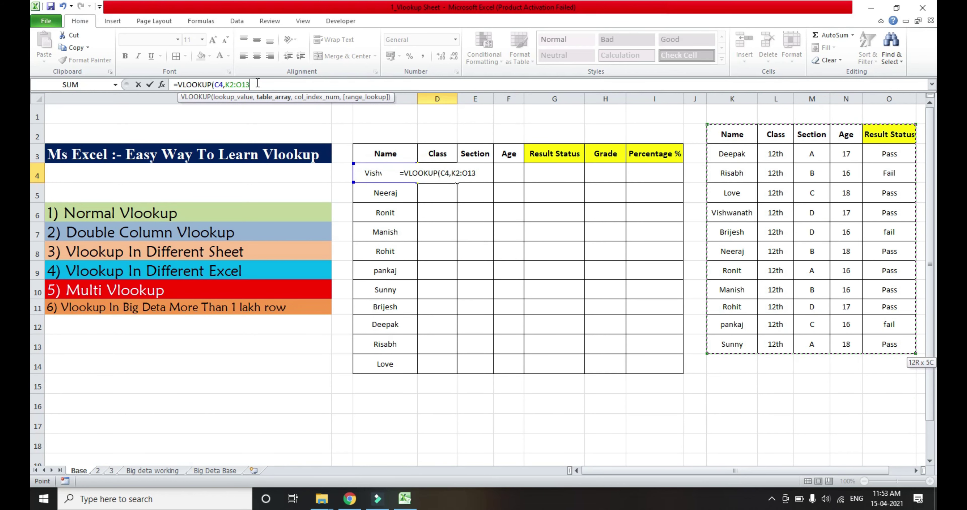
type(",")
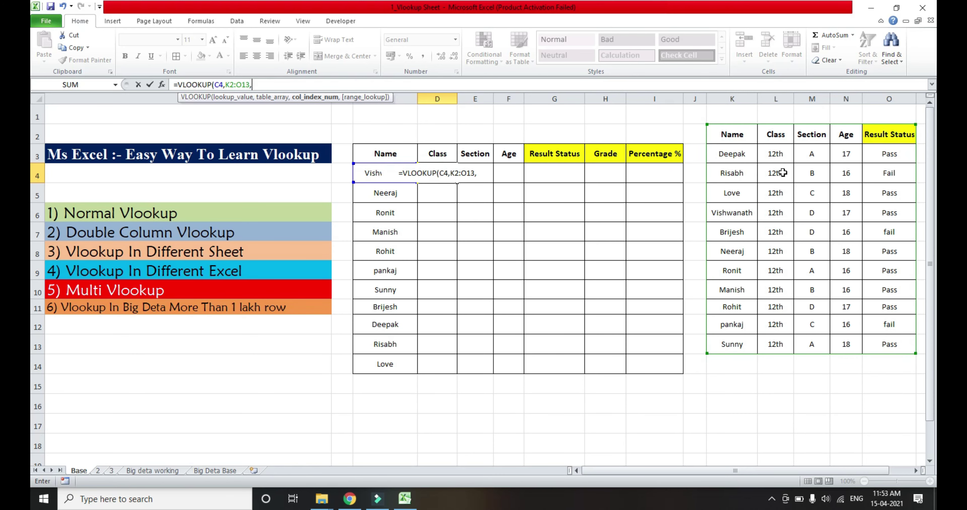
type("2")
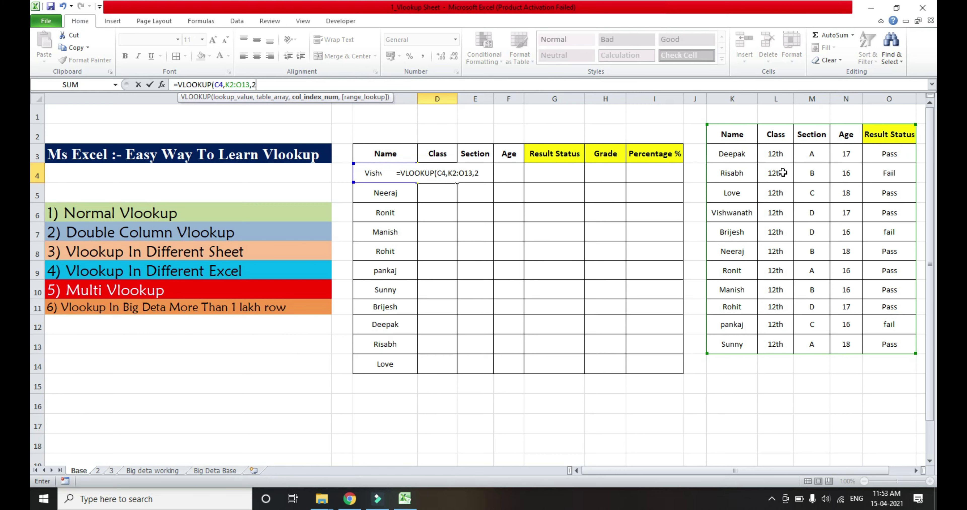
type(",")
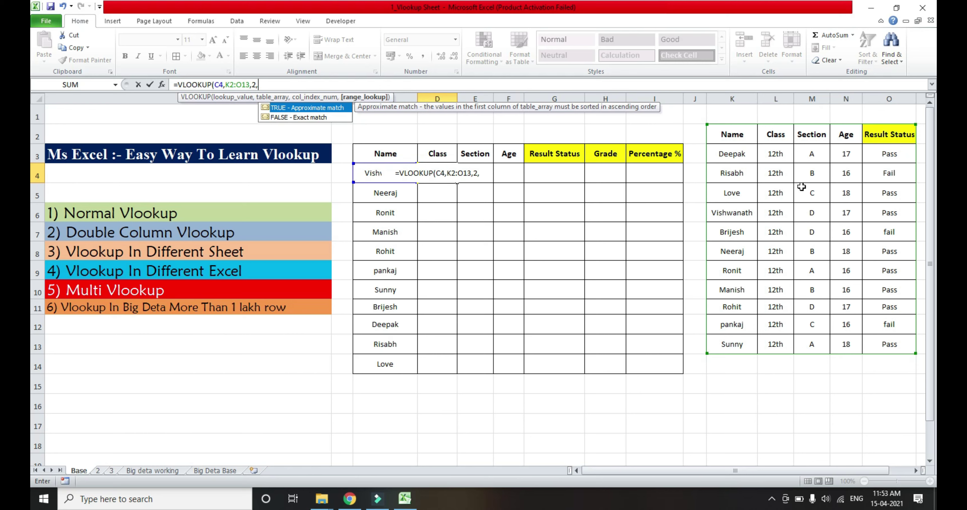
type("0")
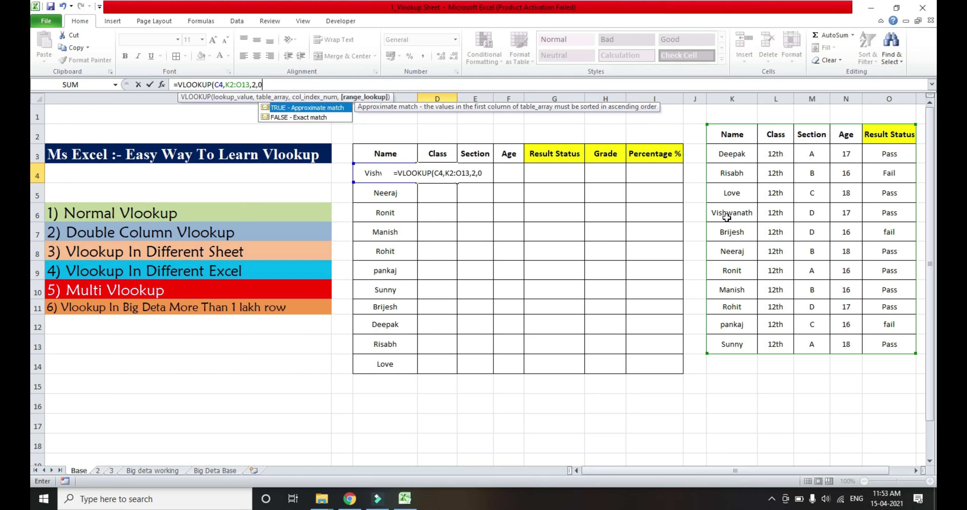
type(")")
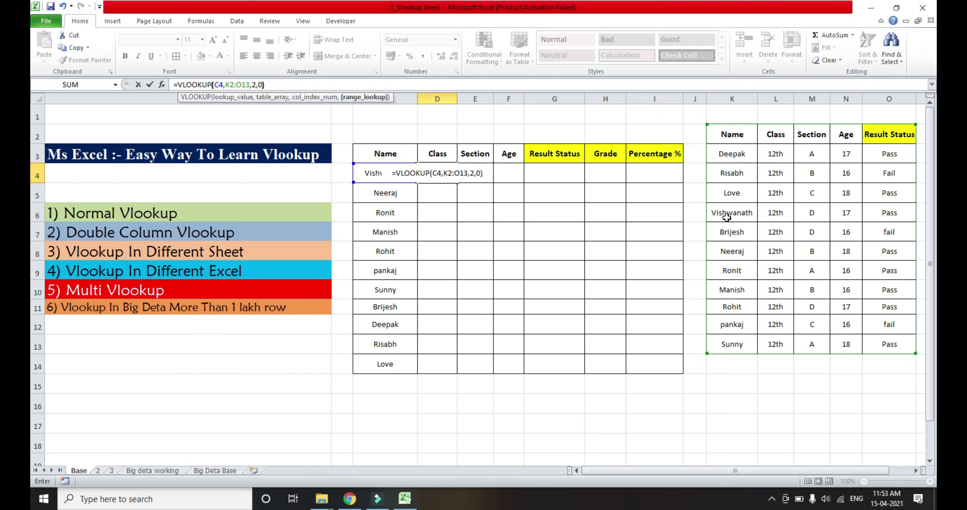
key("Return")
key("Up")
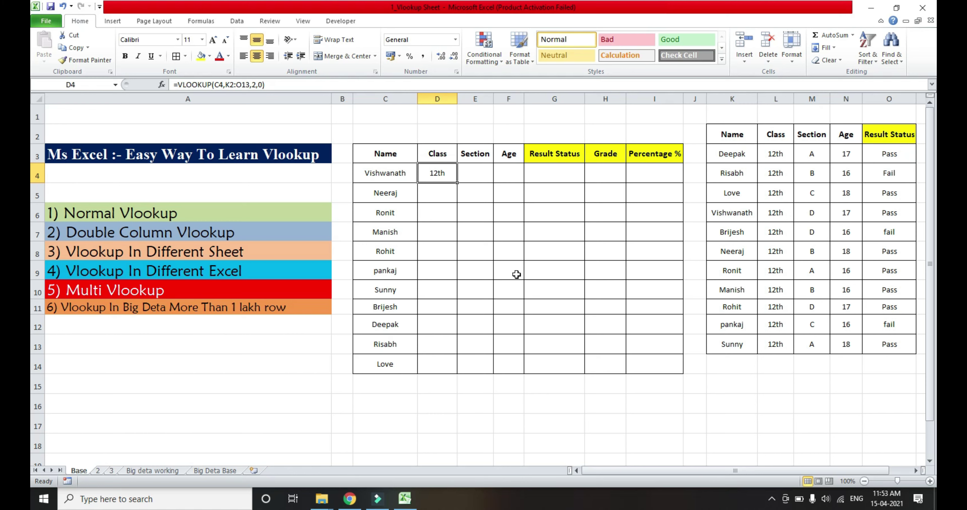
Copy D4's formula into D5:D14, giving 12th for seven students and #N/A for the last four.
key("ctrl+c")
key("Left")
key("Right")
key("shift+Down")
key("shift+Down")
key("shift+Down")
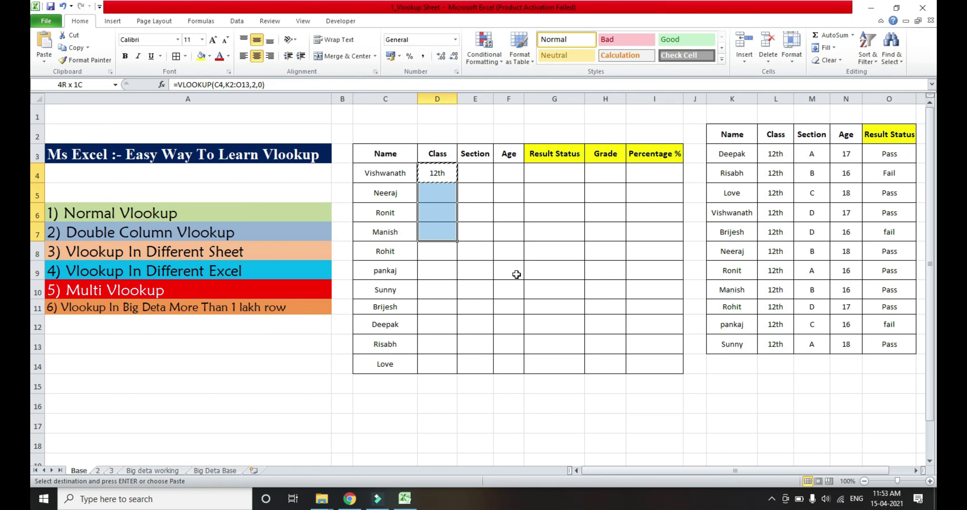
key("shift+Down")
key("shift+Down")
key("shift+Down")
key("shift+Down")
key("shift+Down")
key("shift+Down")
key("shift+Down")
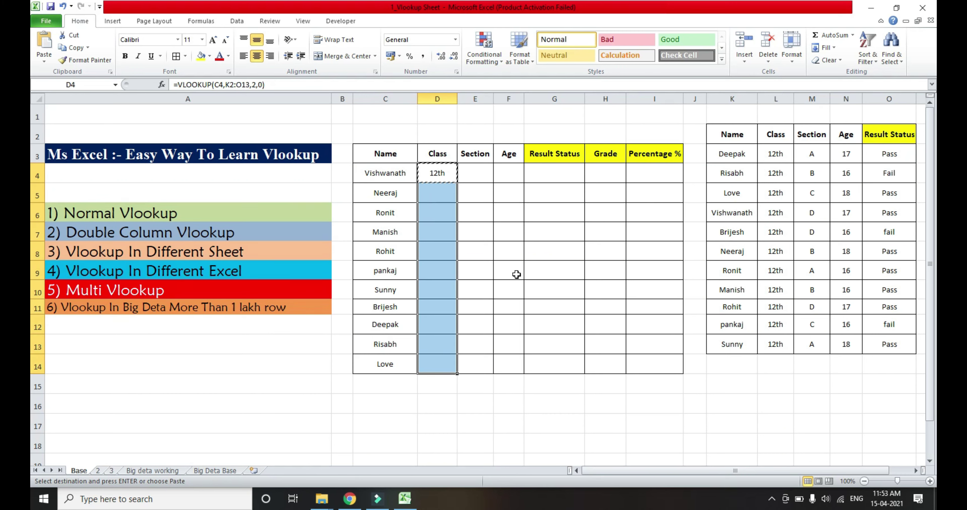
key("ctrl+v")
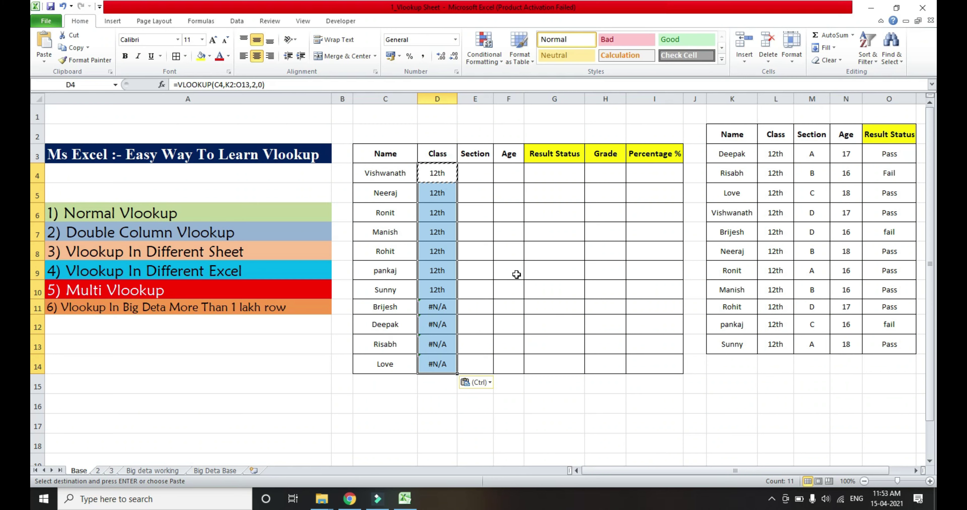
key("ctrl+z")
key("Up")
key("Down")
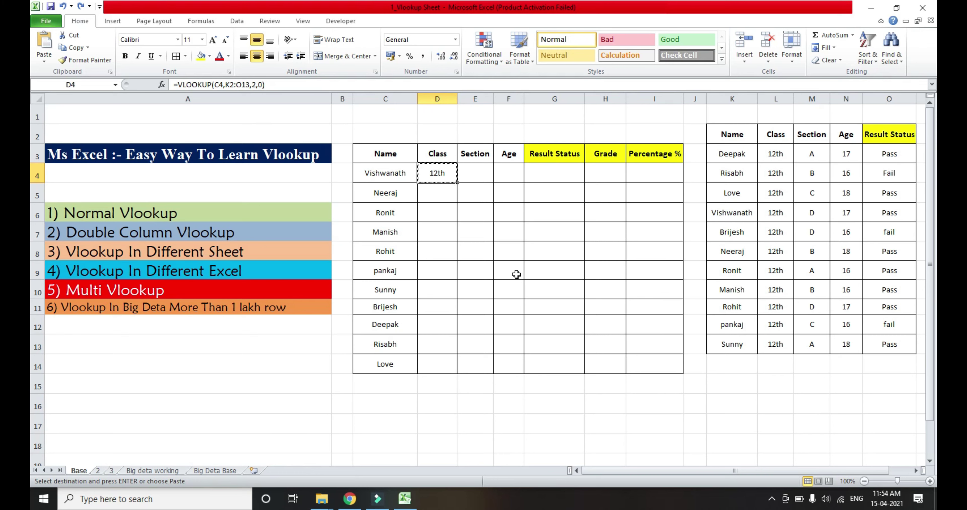
key("shift+Down")
key("shift+Down")
key("shift+Down")
key("shift+Down")
key("shift+Down")
key("shift+Down")
key("shift+Down")
key("shift+Down")
key("shift+Down")
key("shift+Down")
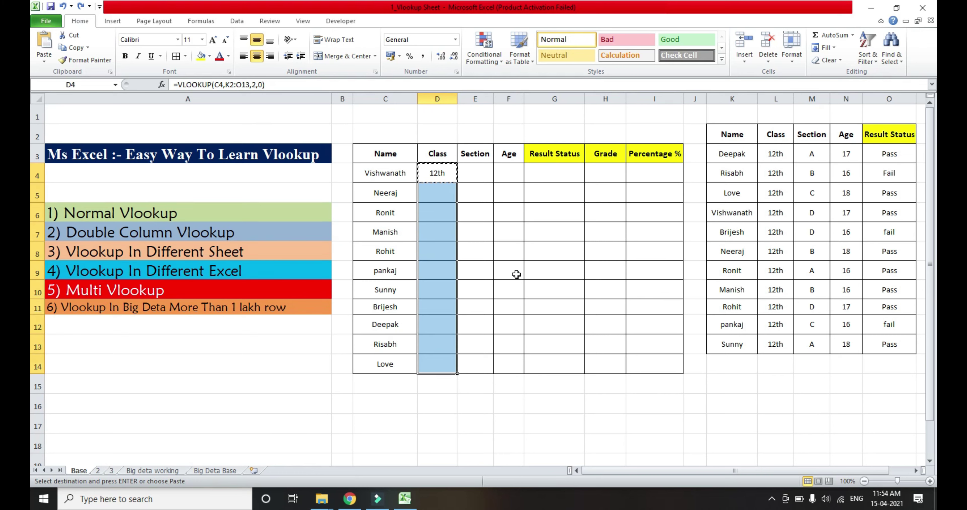
key("ctrl+v")
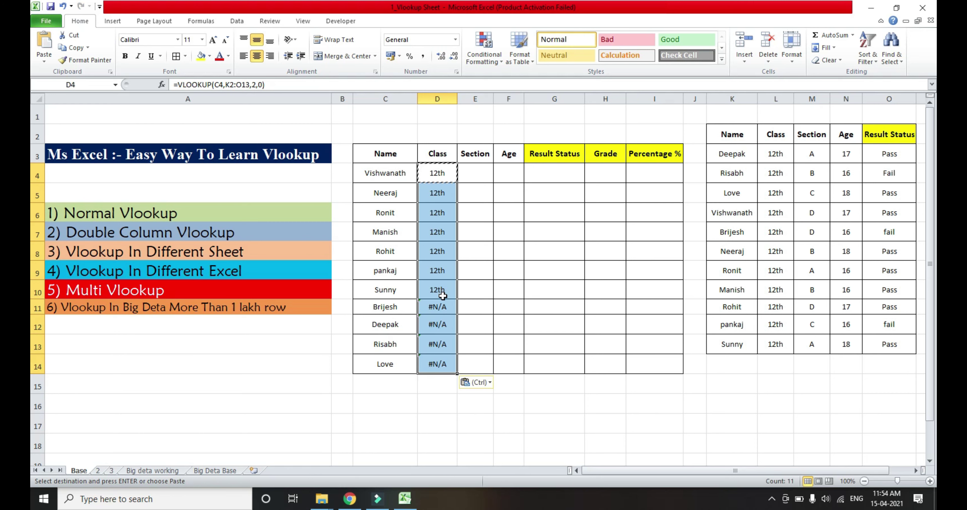
Check the Class results and student names in column C against the shifted lookup range.
key("Down")
key("Down")
key("Down")
key("Down")
key("Down")
key("Down")
key("Down")
key("Down")
key("Down")
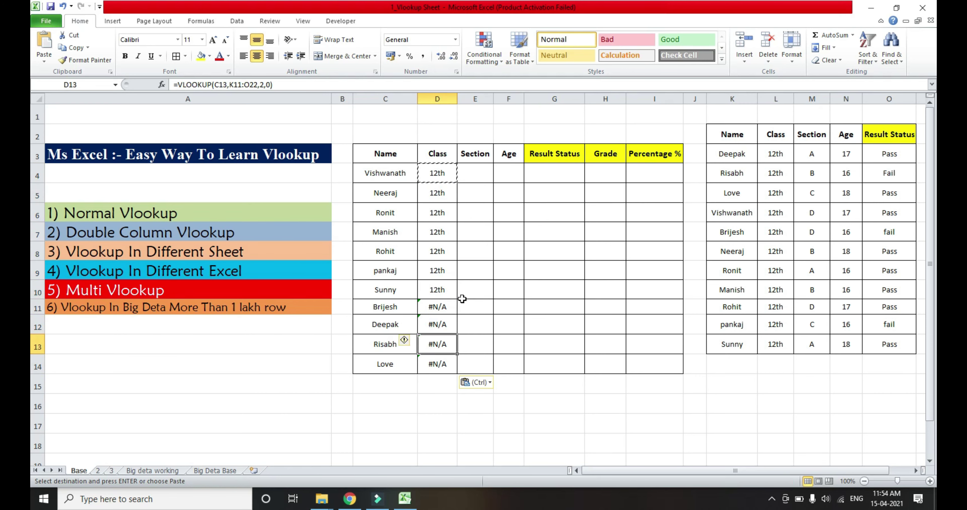
key("Up")
key("Up")
key("Up")
key("Up")
key("Up")
key("Up")
key("Up")
key("Up")
key("Up")
key("Down")
key("Down")
key("Down")
key("Down")
key("Down")
key("Down")
key("Down")
key("Down")
key("Up")
key("Up")
key("Up")
key("Up")
key("Up")
key("Up")
key("Up")
key("Up")
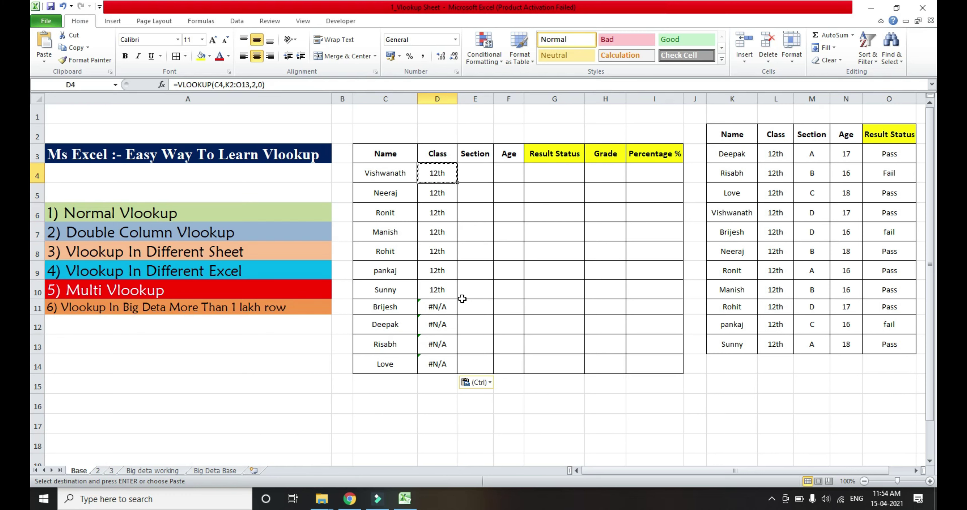
left_click(393, 191)
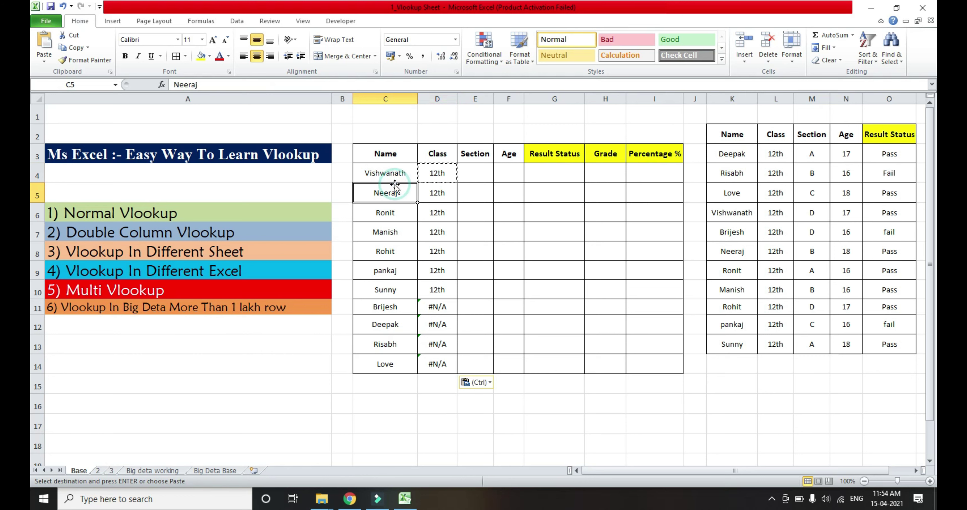
left_click_drag(392, 179, 395, 184)
key("shift+Down")
key("shift+Down")
key("shift+Down")
key("shift+Down")
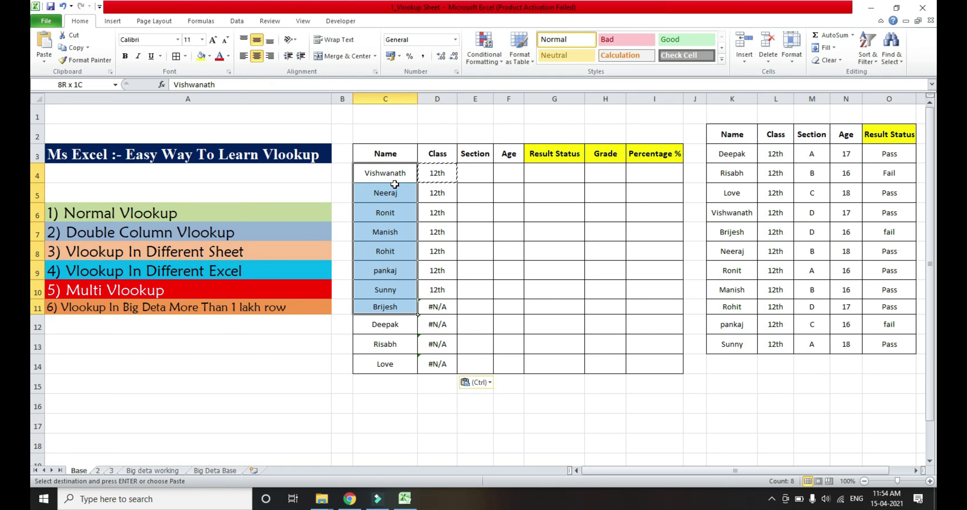
key("shift+Down")
key("shift+Down")
key("shift+Down")
key("shift+Up")
key("shift+Down")
key("shift+Up")
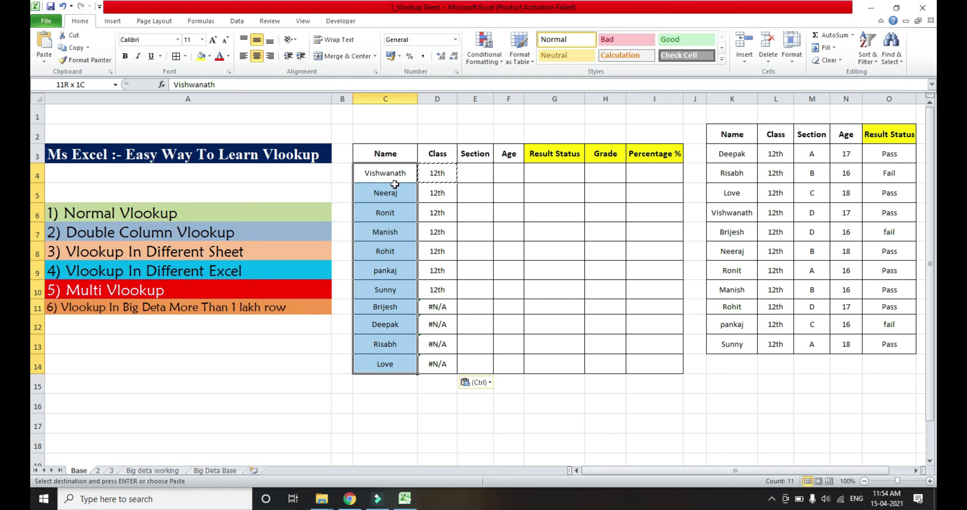
key("Down")
key("Down")
key("Down")
key("Down")
key("Up")
key("Up")
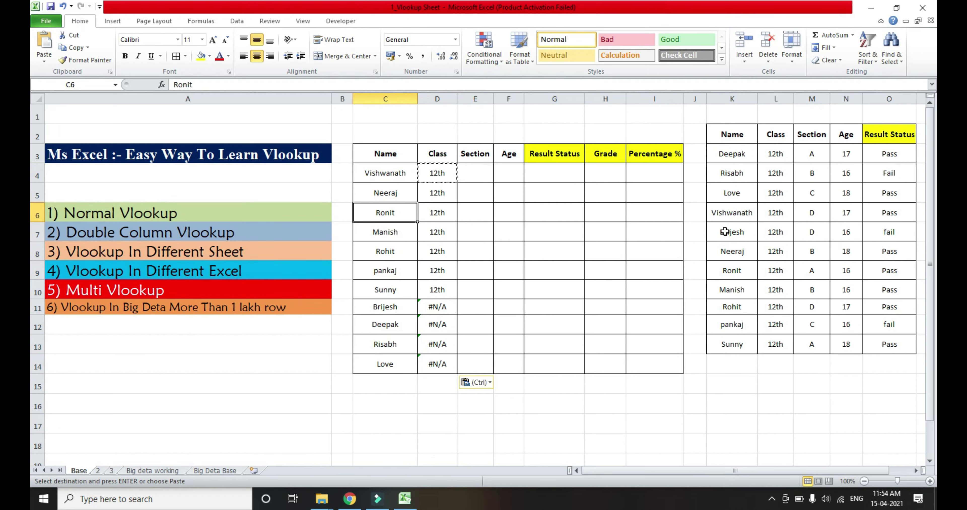
left_click(434, 173)
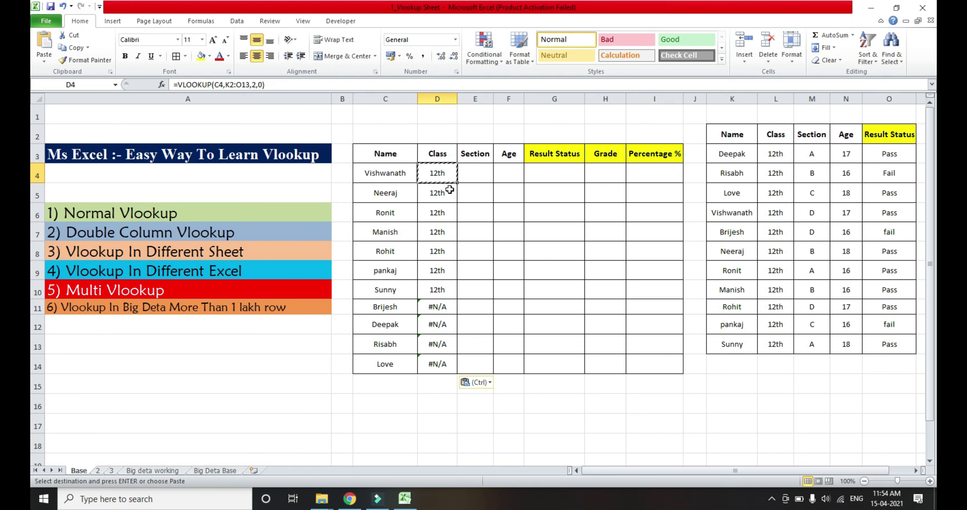
Lock D4's lookup range as $K$2:$O$13 with F4 and paste it down the Class column.
key("F2")
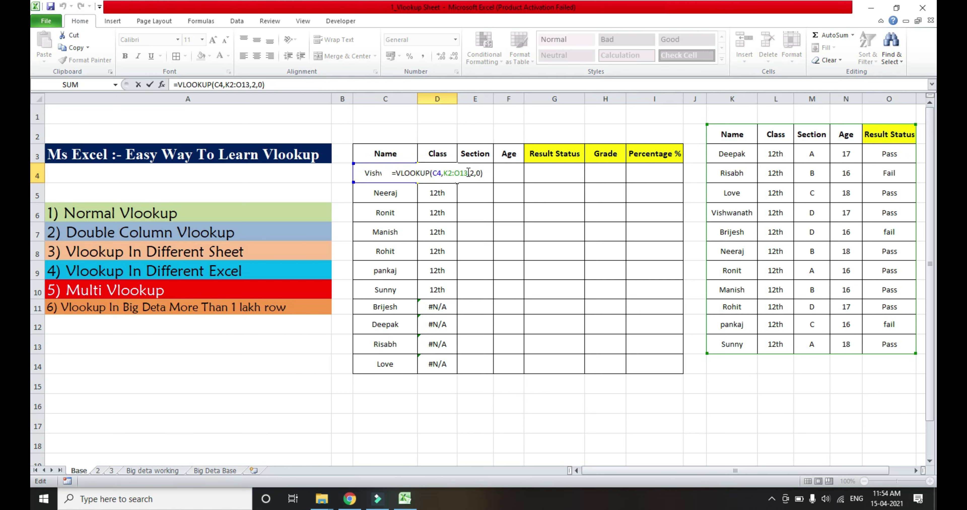
left_click_drag(468, 173, 447, 173)
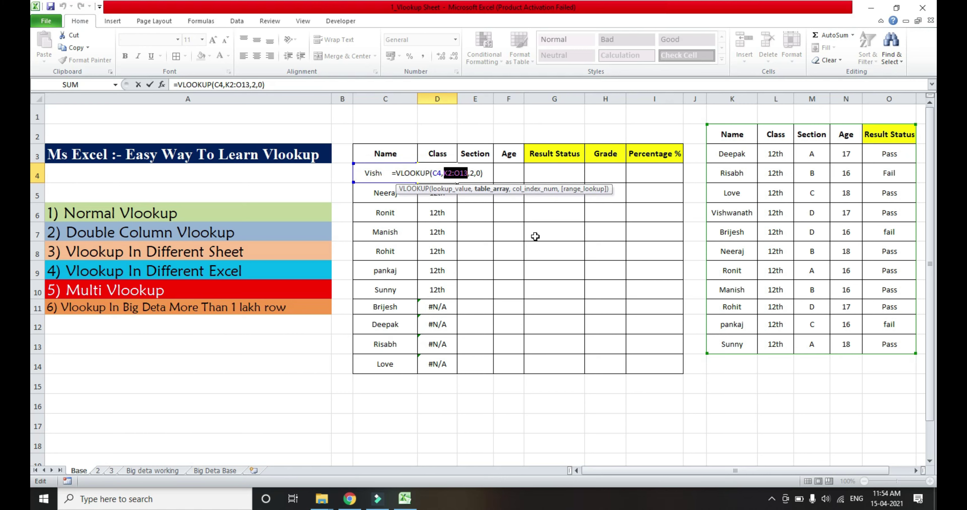
key("F4")
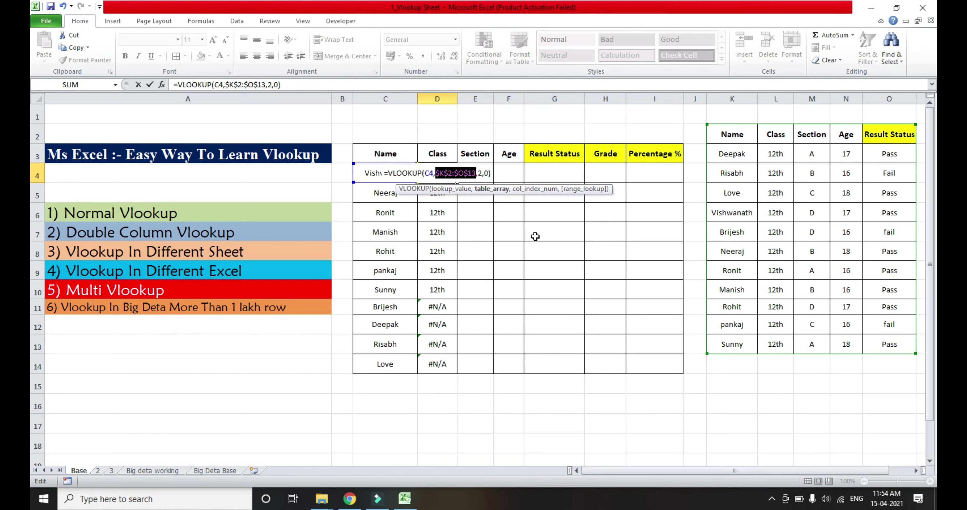
key("ctrl+Return")
key("ctrl+c")
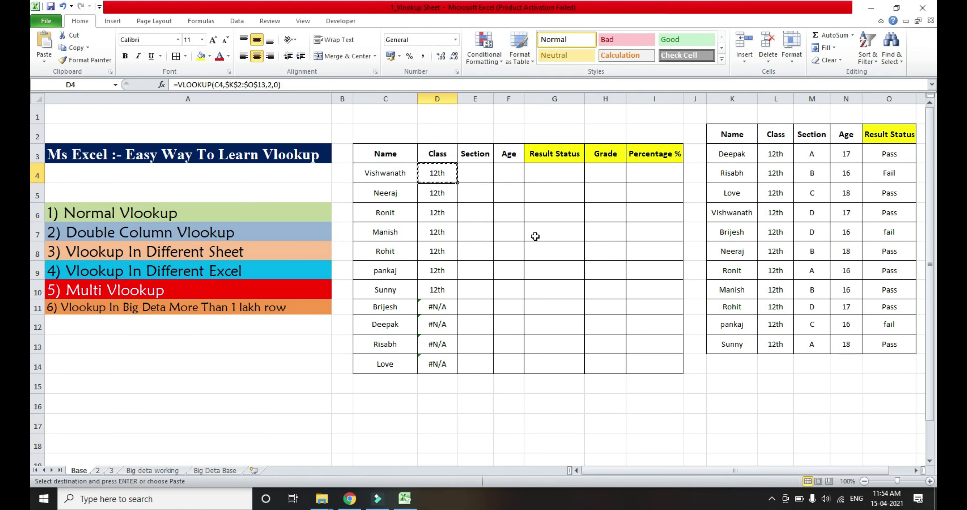
key("Down")
key("ctrl+shift+Down")
key("ctrl+v")
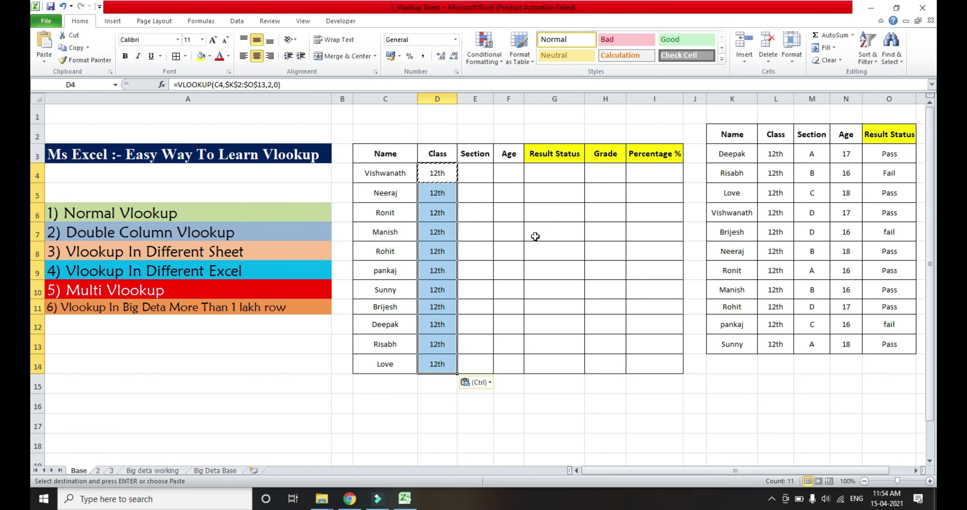
Check the Class results, then paste the unlocked formula back, restoring the #N/A results.
key("Up")
key("Down")
key("Down")
key("Down")
key("Down")
key("Down")
key("Down")
key("Down")
key("Down")
key("Down")
key("Down")
key("Down")
key("ctrl+Up")
key("Down")
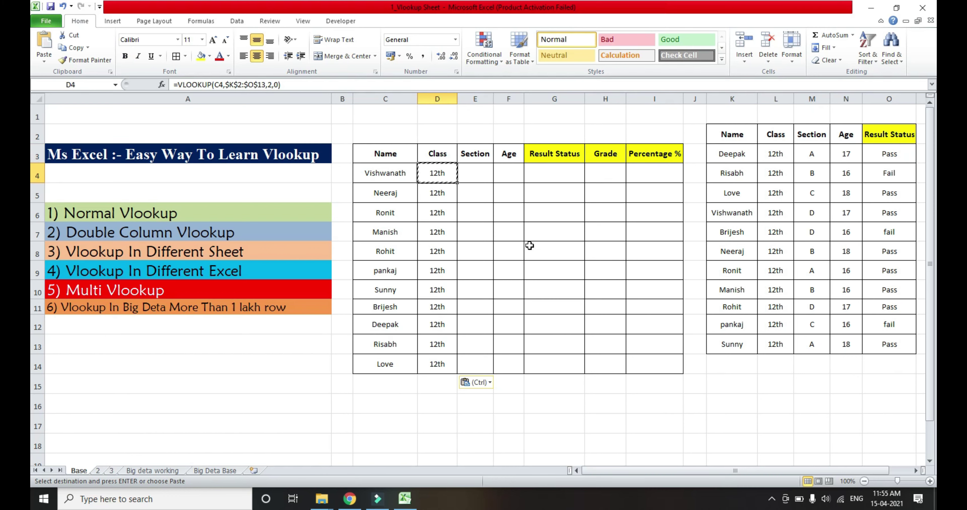
key("ctrl")
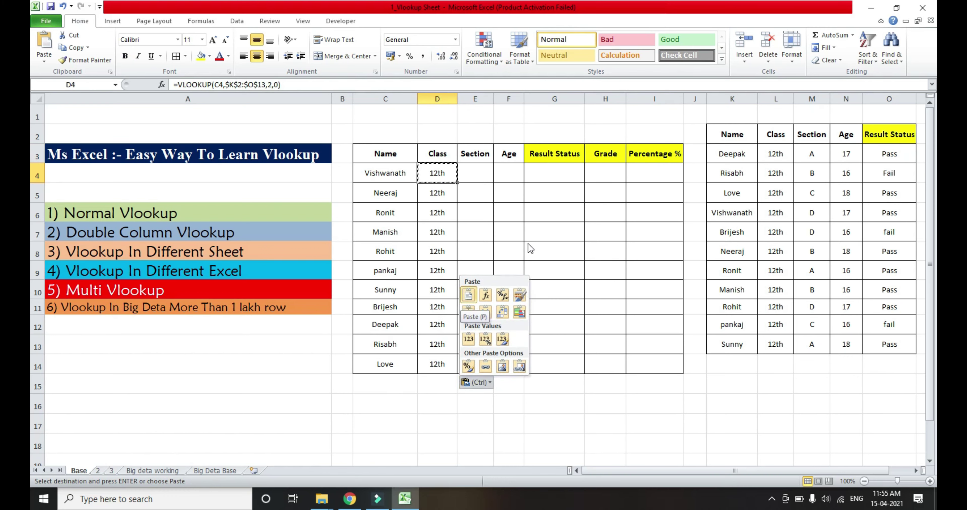
key("Escape")
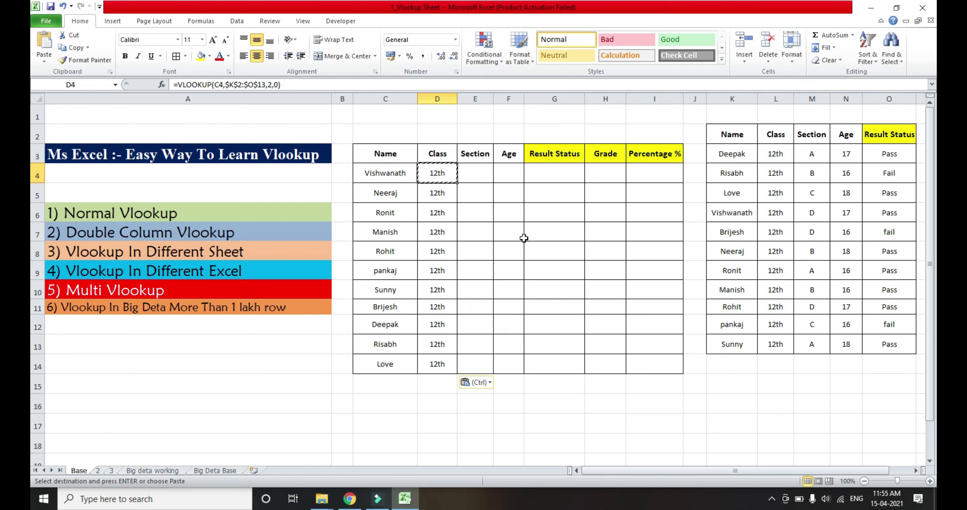
key("ctrl+shift+Down")
key("ctrl+v")
key("Down")
key("Down")
key("Down")
key("Down")
key("Down")
key("ctrl+Up")
key("ctrl+Up")
key("ctrl+Down")
key("Down")
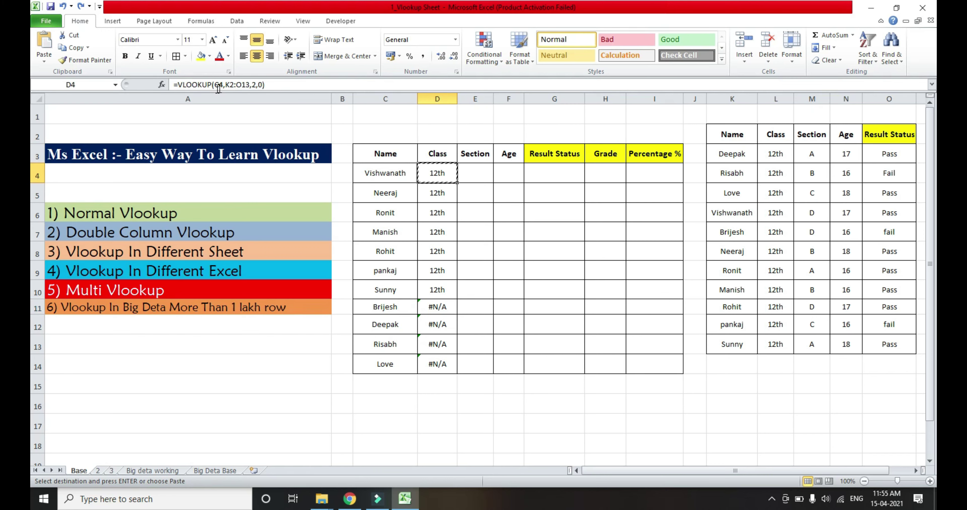
Edit D4 again to lock the table reference with $K$ and confirm it.
left_click(227, 85)
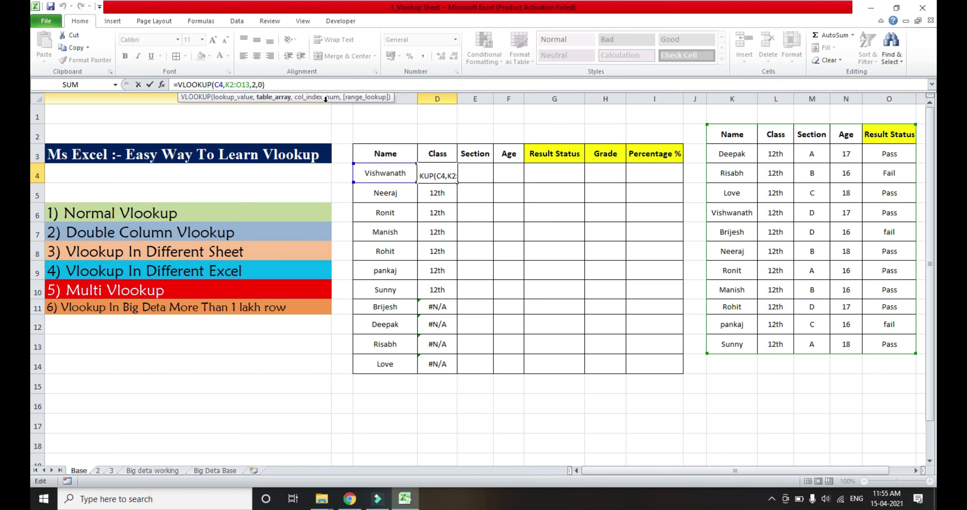
type("$K")
type("$")
key("Right")
key("Right")
key("Right")
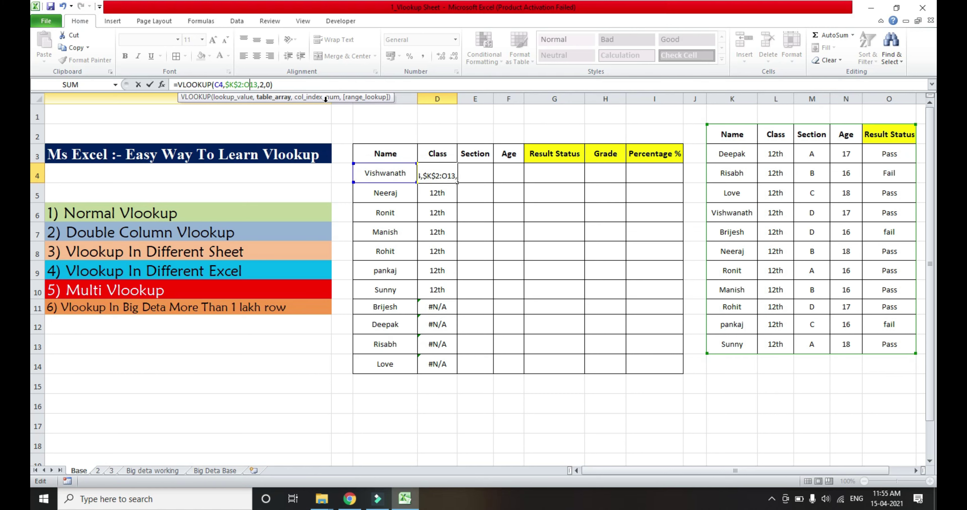
type("$")
type("$")
key("Return")
Copy the locked formula into D5:D14 so all eleven students' Class shows 12th.
key("Up")
key("ctrl+c")
key("shift+Down")
key("shift+Down")
key("shift+Down")
key("shift+Down")
key("shift+Down")
key("shift+Down")
key("shift+Down")
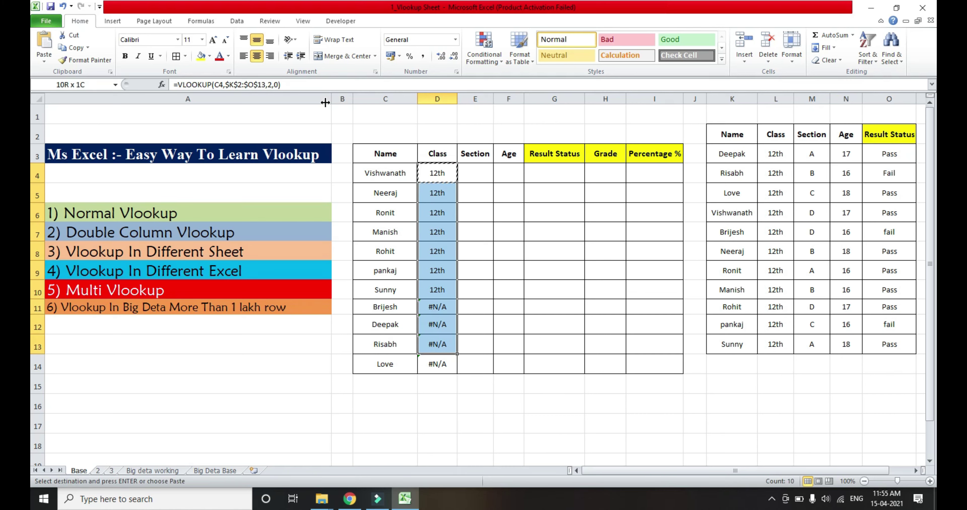
key("shift+Down")
key("ctrl+v")
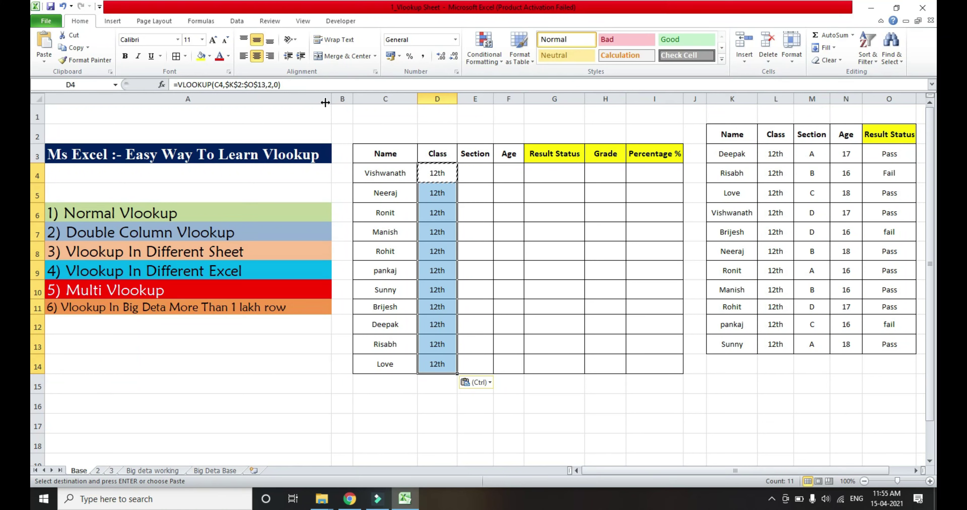
key("Up")
key("Down")
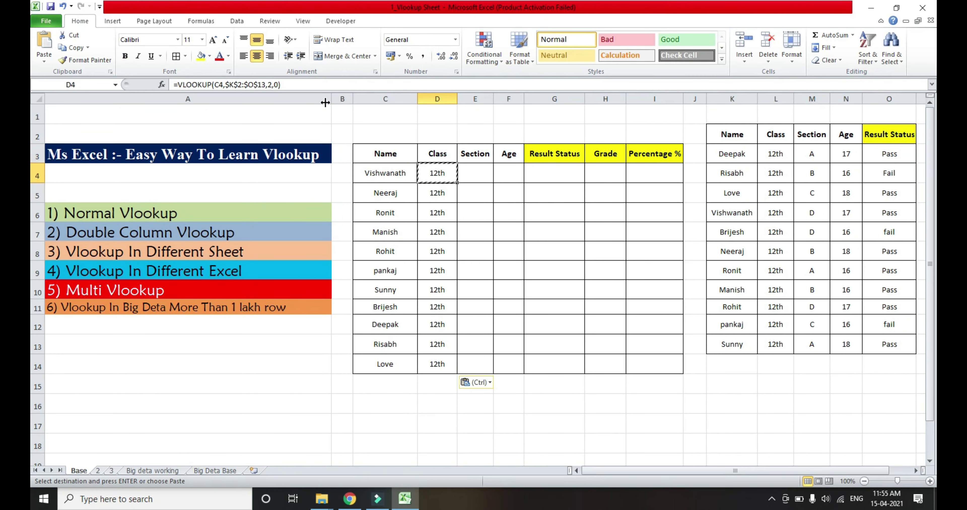
key("Escape")
key("Up")
key("Down")
left_click(138, 213)
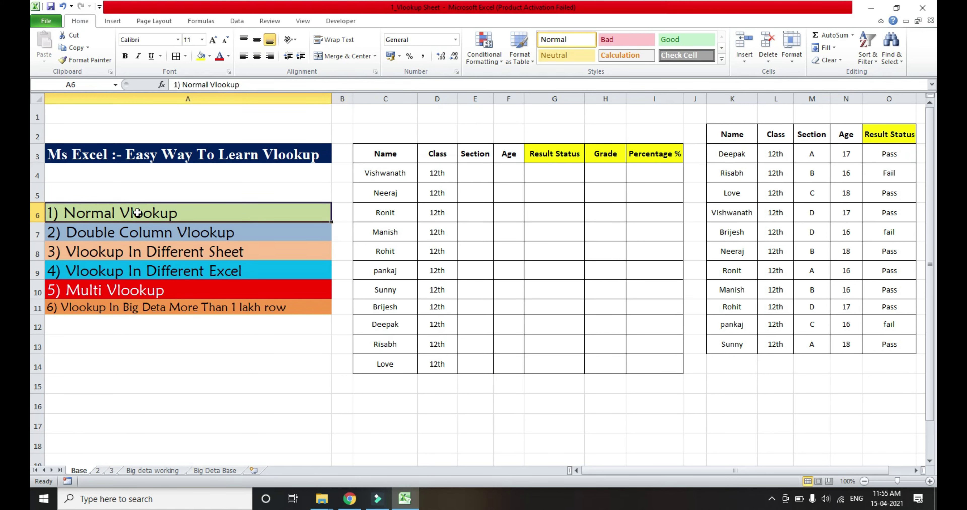
key("Down")
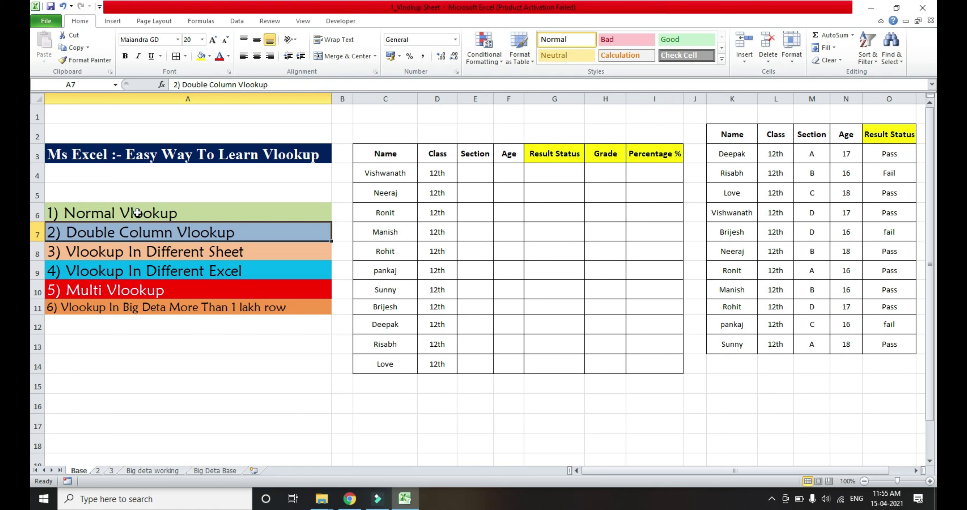
key("Up")
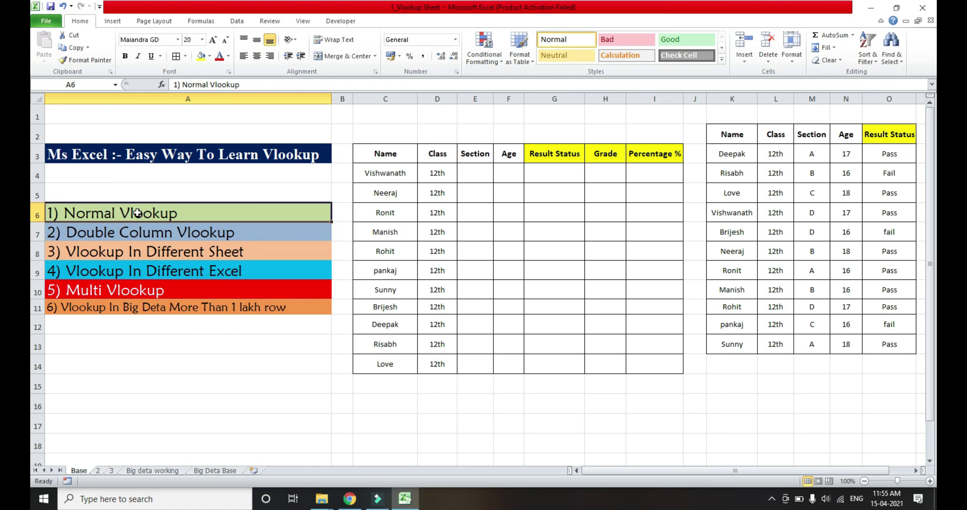
key("Right")
key("Right")
key("Up")
key("Up")
key("Right")
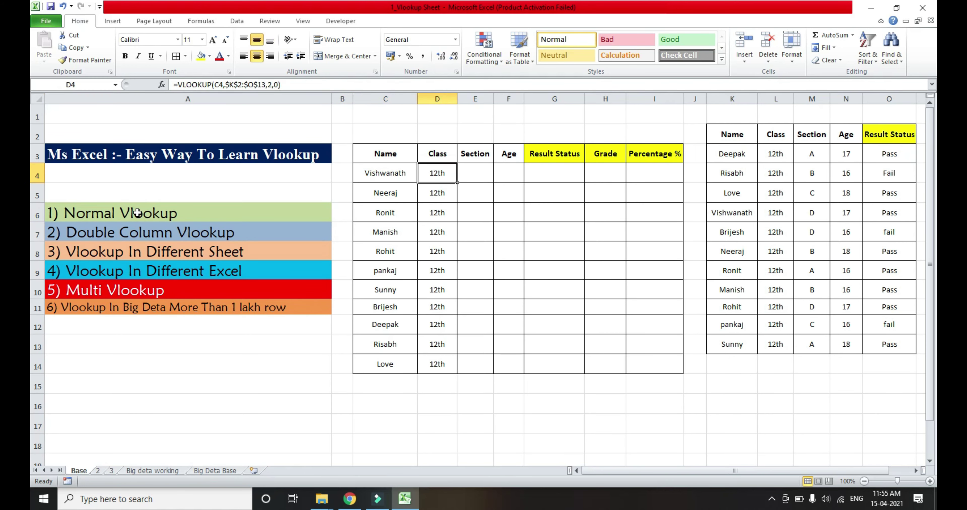
key("Right")
key("Left")
key("Up")
key("Right")
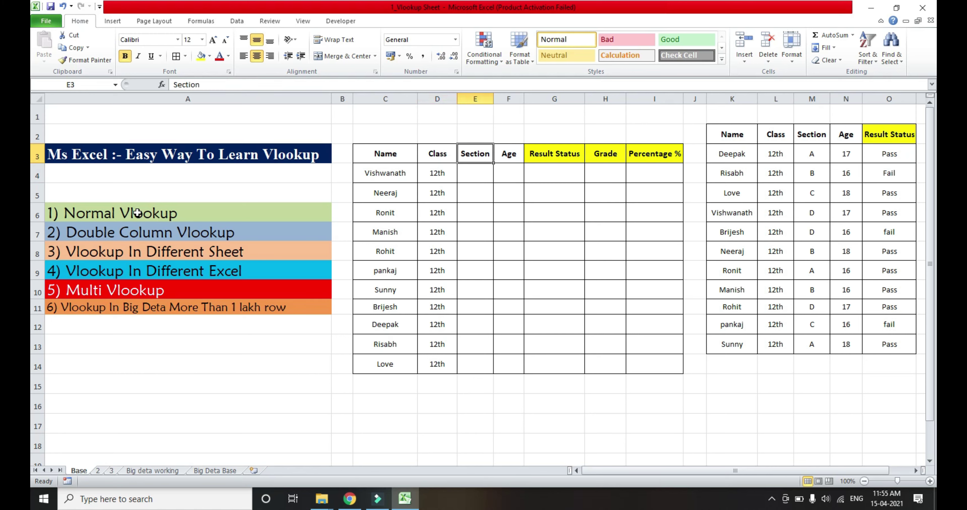
key("Right")
key("Right")
key("Right")
key("Right")
key("Left")
key("Left")
key("Left")
key("Left")
key("shift+Right")
key("shift+Right")
key("shift+Right")
key("shift+Right")
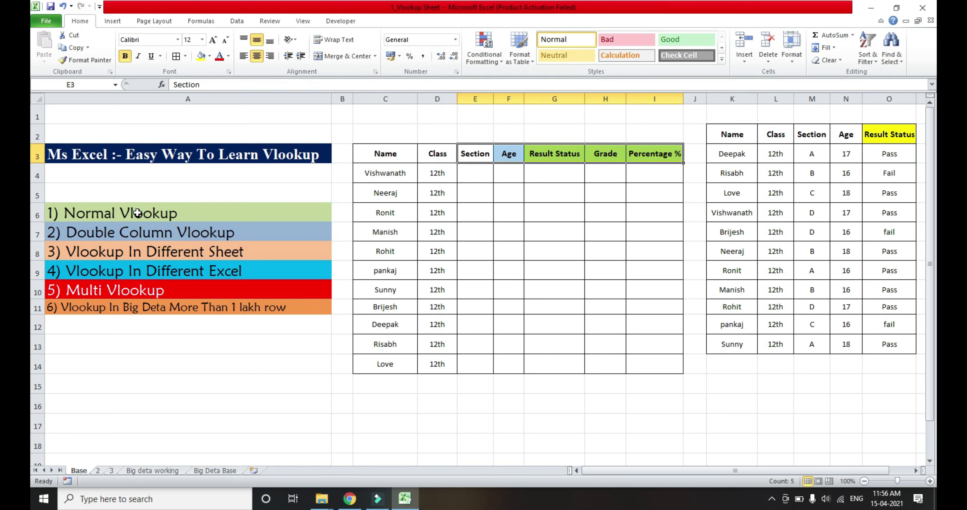
key("Down")
key("Up")
key("shift+Right")
key("shift+Right")
key("shift+Right")
key("shift+Right")
key("shift+Down")
key("shift+Down")
key("shift+Down")
key("shift+Down")
key("shift+Down")
key("shift+Down")
key("shift+Down")
key("shift+Down")
key("shift+Down")
key("shift+Up")
key("shift+Up")
key("shift+Up")
key("shift+Up")
key("shift+BackSpace")
key("Down")
key("Left")
key("Right")
type("=vl")
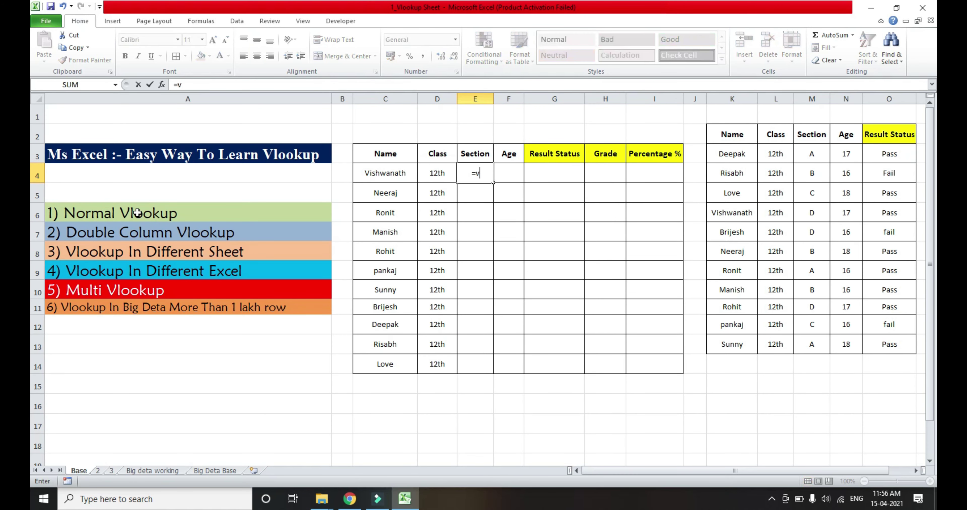
key("Tab")
key("Escape")
key("Right")
key("Right")
key("Right")
key("Right")
key("Left")
key("Left")
key("Left")
key("Left")
key("Left")
key("Right")
key("Right")
key("Right")
key("Right")
key("Right")
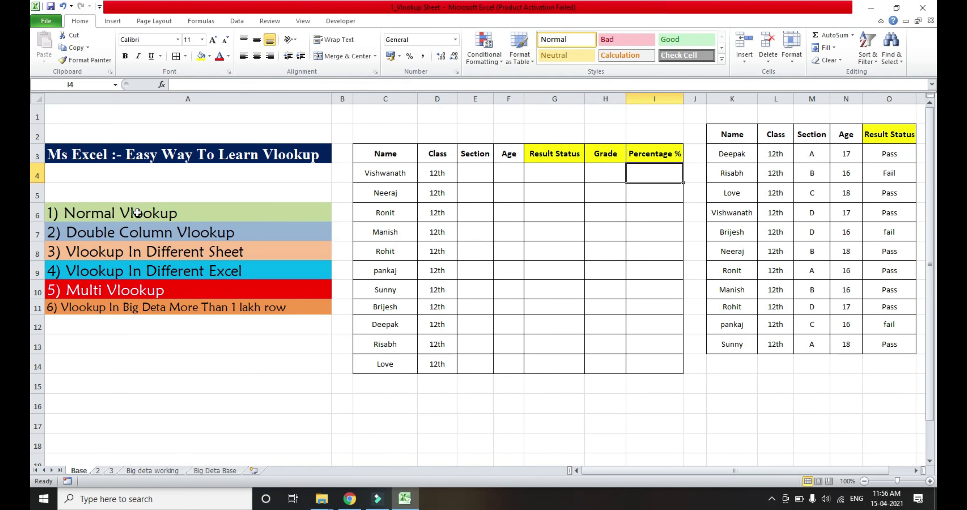
Copy the Class lookup formula text from D4 and paste it into the Section cell E4.
key("Left")
key("Left")
key("Left")
key("Left")
key("Left")
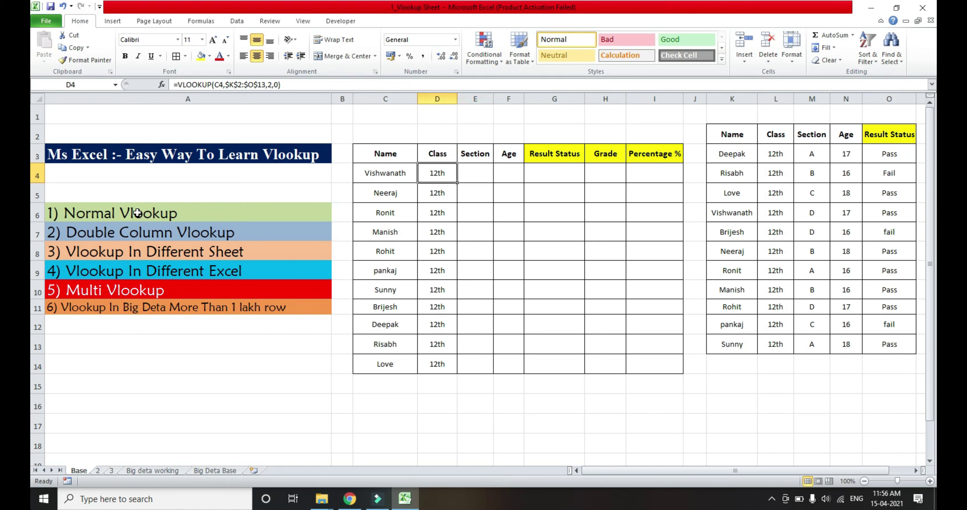
key("F2")
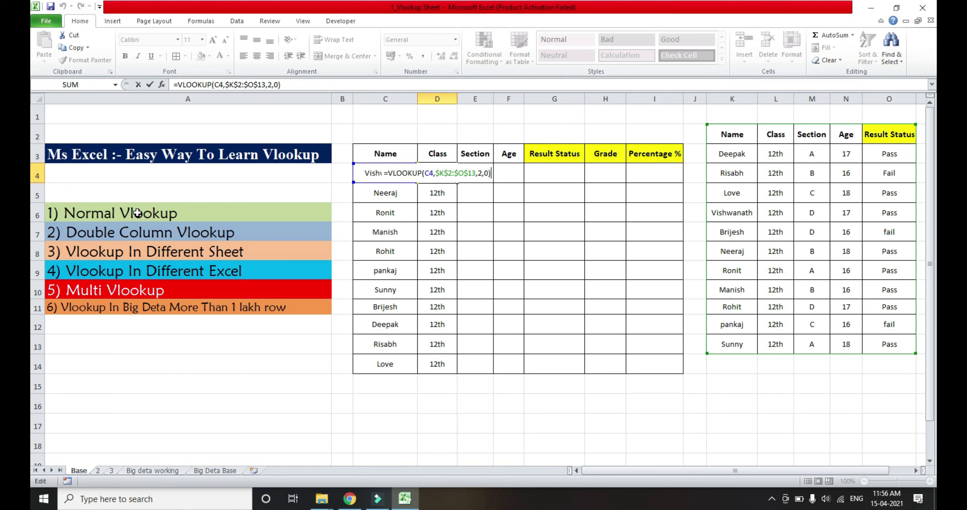
key("shift+Left")
key("shift+Left")
key("shift+Left")
key("shift+Left")
key("shift+Left")
key("shift+Left")
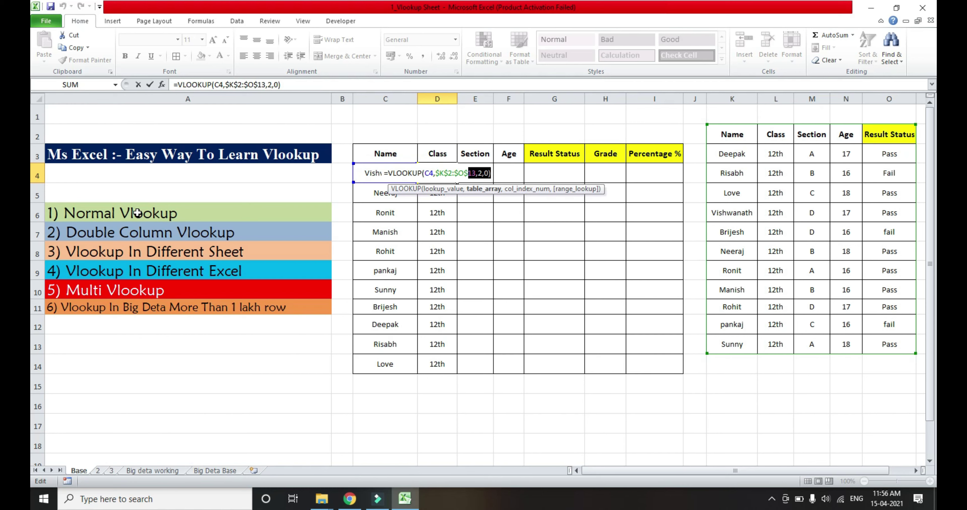
key("shift+Left")
key("shift+Left")
key("shift+Left")
key("shift+Left")
key("shift+Left")
key("shift+Left")
key("shift+Left")
key("shift+Left")
key("shift+Left")
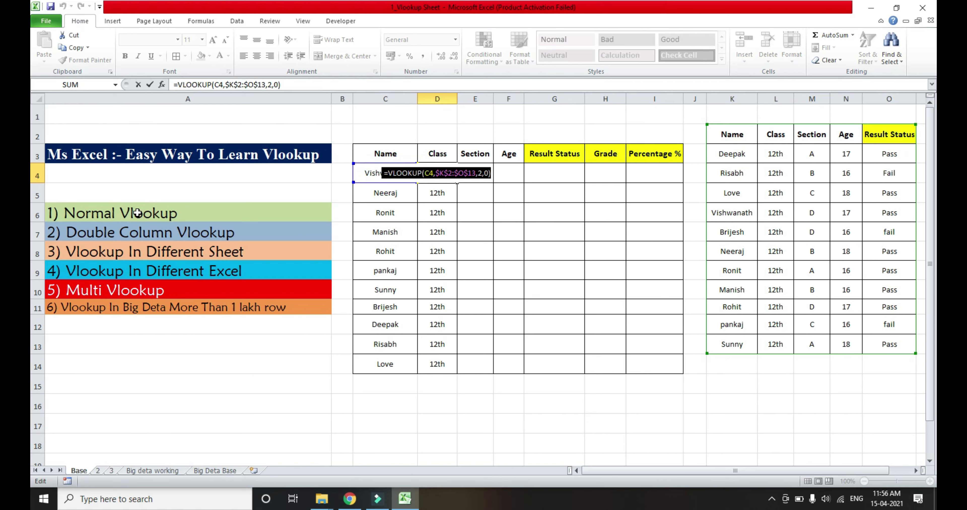
key("ctrl+c")
key("Tab")
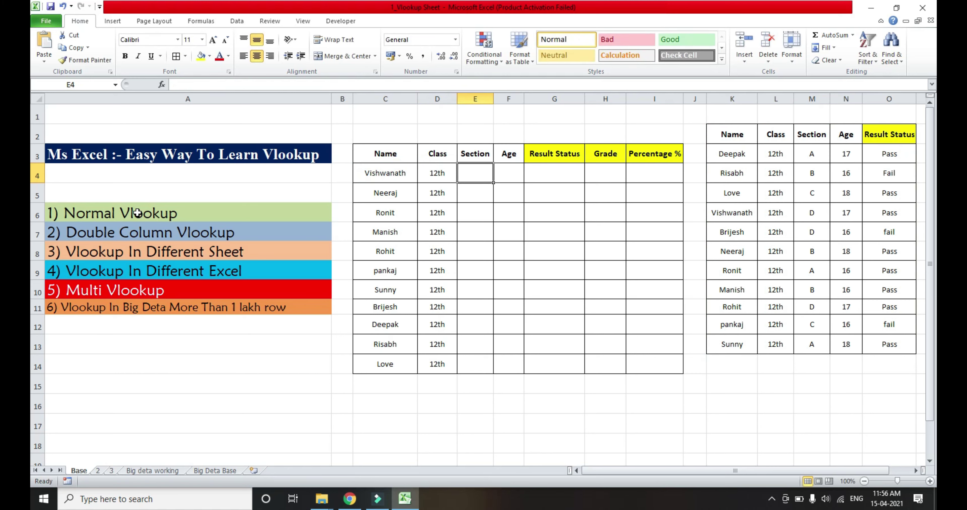
key("ctrl+v")
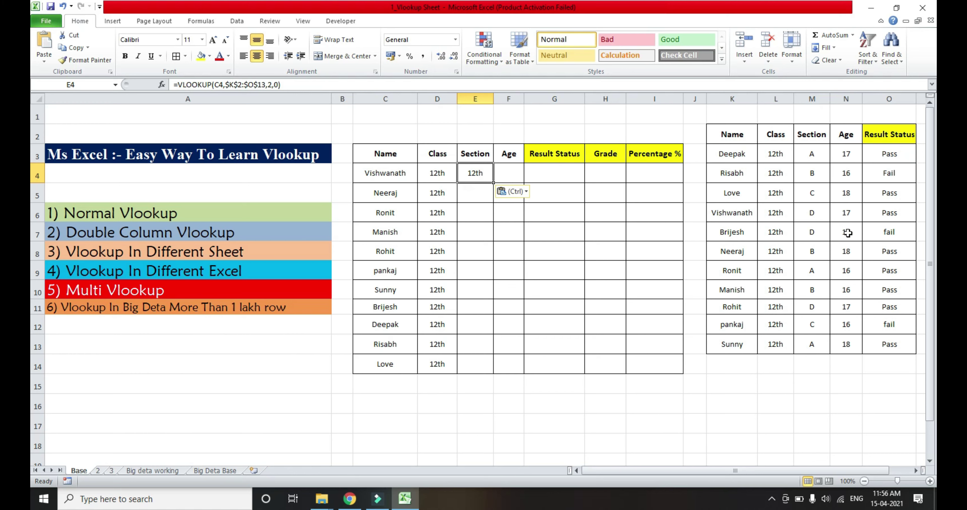
Inspect the source table headings to locate the Section column.
key("Right")
key("Right")
key("Right")
key("Right")
key("Right")
key("Up")
key("Right")
key("Right")
key("Left")
key("Left")
key("Left")
key("Left")
key("Left")
key("Left")
key("Up")
key("Left")
key("Down")
key("Right")
key("Right")
key("Right")
key("Right")
key("Right")
key("Right")
key("Right")
key("Left")
key("Right")
key("Right")
key("Left")
key("Left")
key("Right")
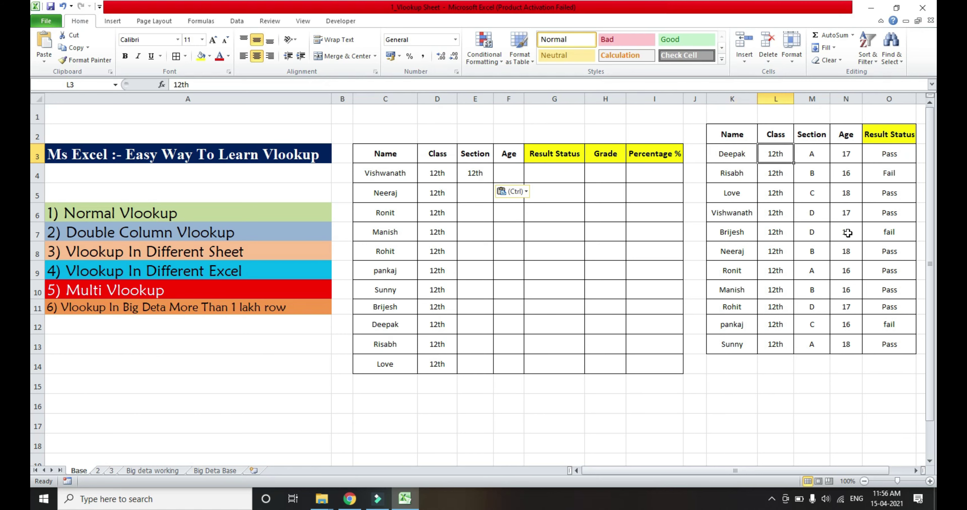
key("Right")
key("Up")
key("Down")
key("Down")
key("Down")
key("Up")
key("Up")
key("Up")
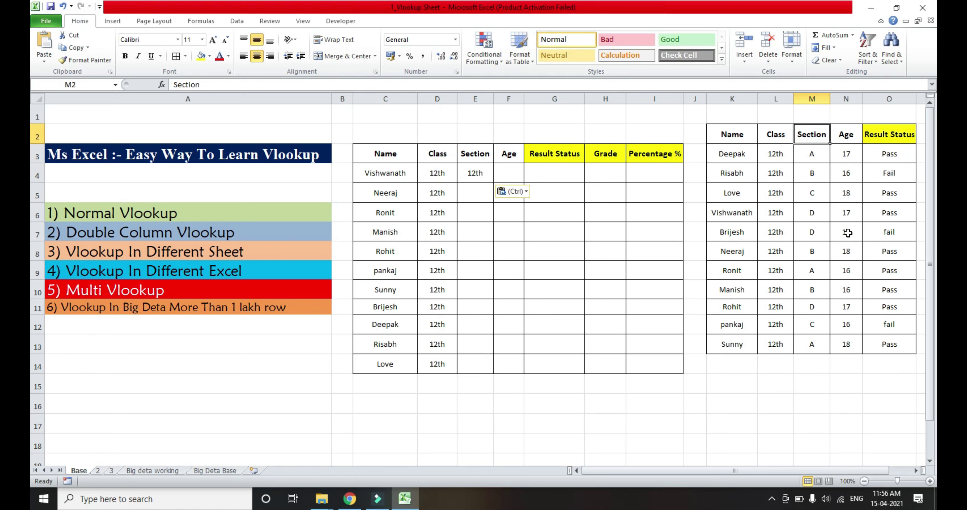
Try column index 3 in E4's lookup, then clear E4 and return to D4.
left_click(476, 174)
key("F2")
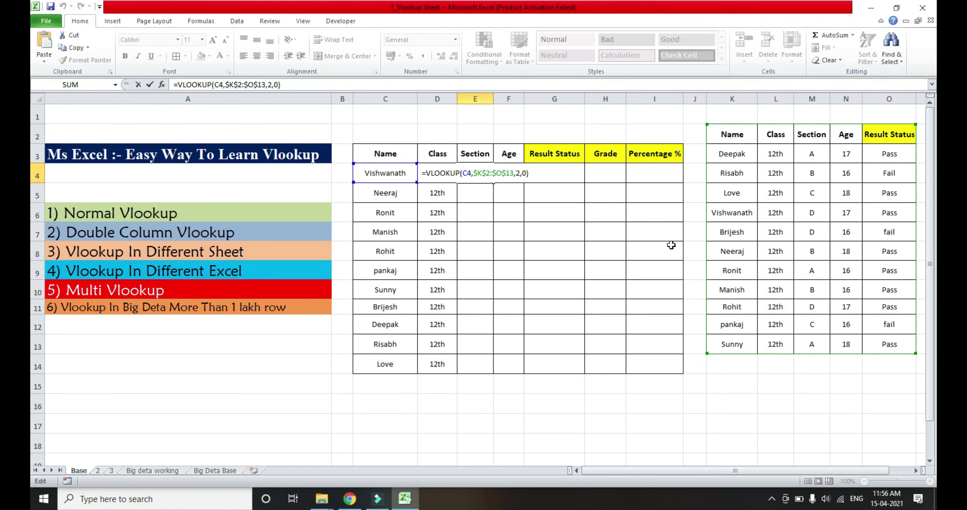
key("Left")
key("Left")
key("Left")
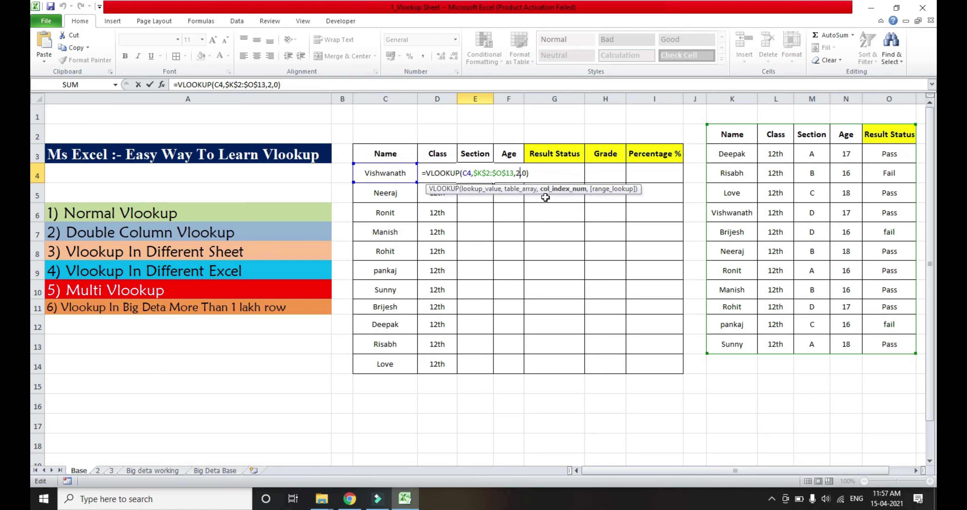
key("BackSpace")
type("3")
key("ctrl+Return")
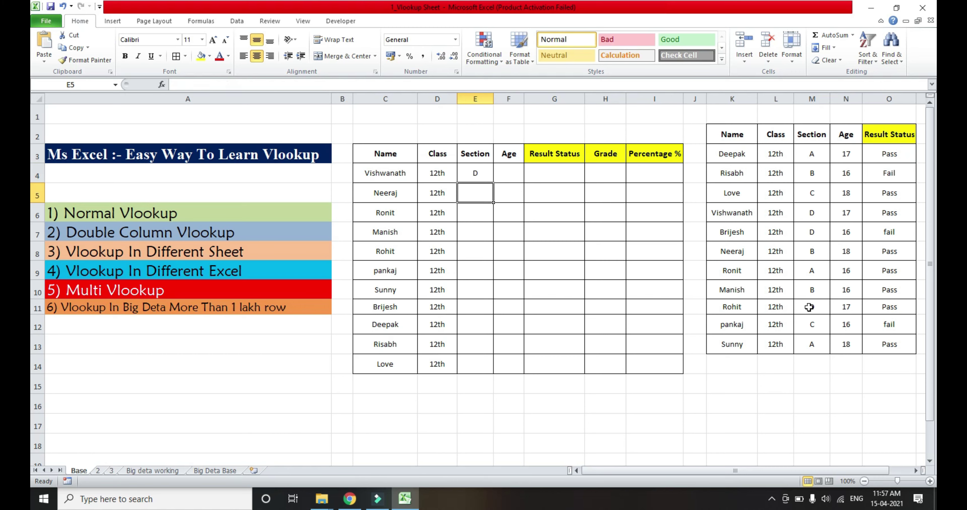
key("Delete")
key("Left")
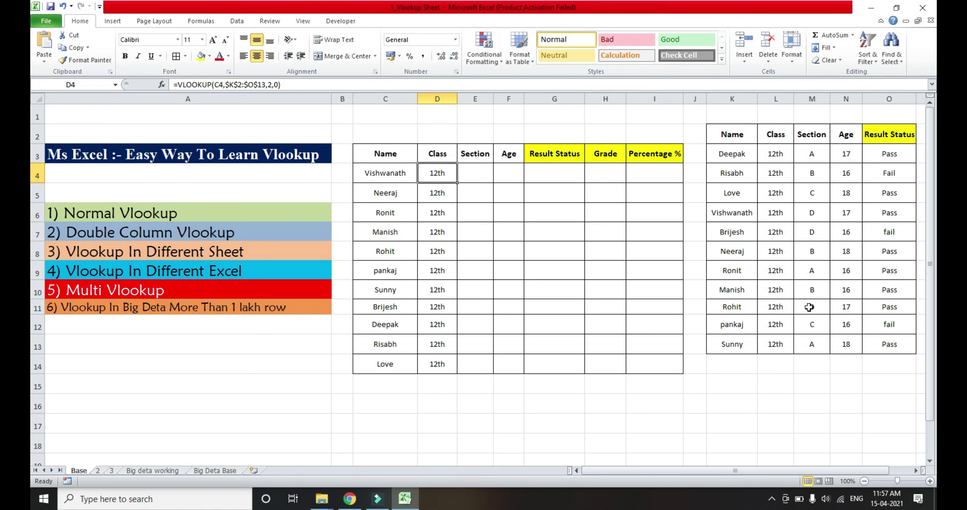
Paste D4's lookup formula into E4, which returns #N/A for Vishwanath.
key("ctrl+c")
key("Right")
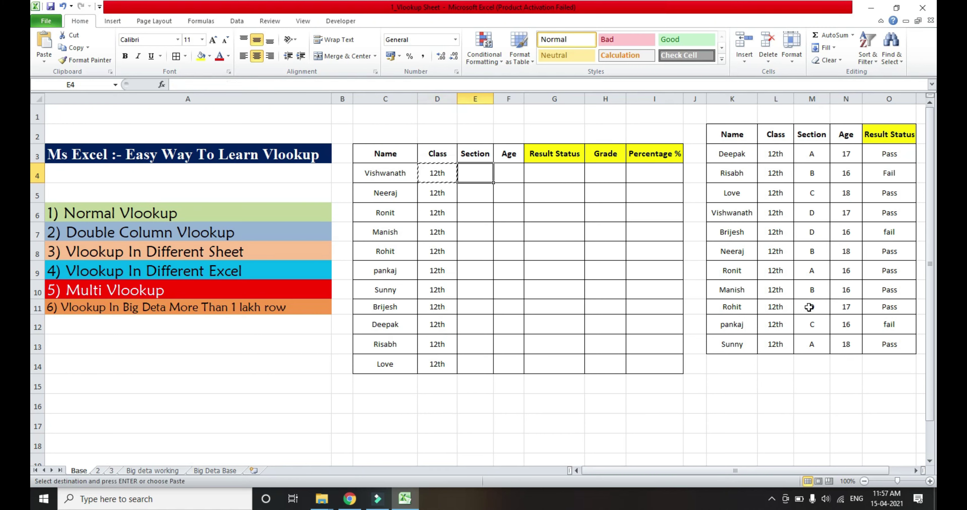
key("ctrl+v")
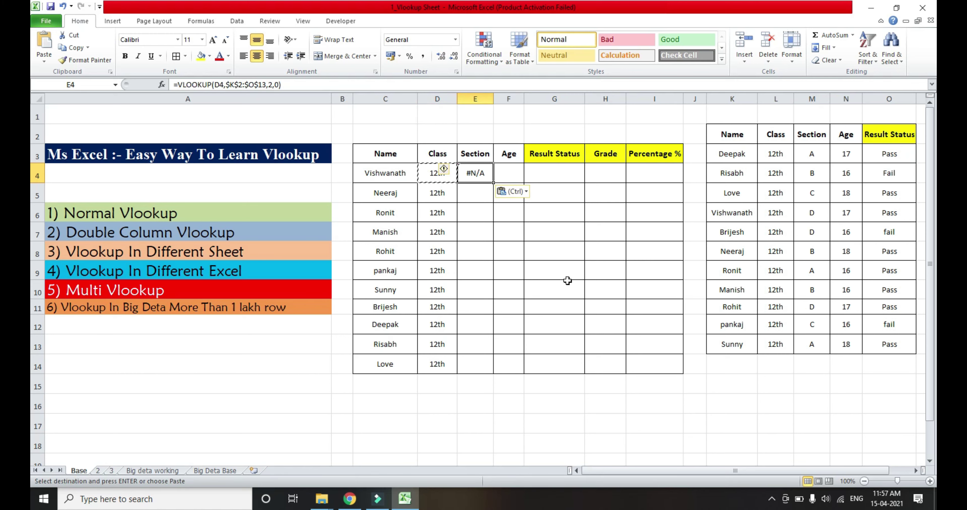
key("Escape")
key("Down")
key("Down")
key("Up")
key("Up")
key("Down")
key("Down")
key("Up")
key("Up")
key("Down")
key("Up")
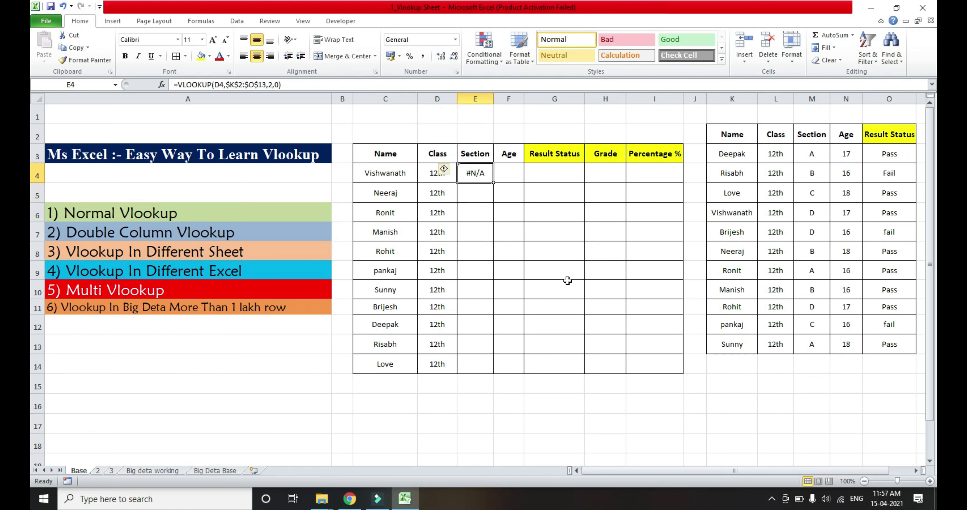
key("Left")
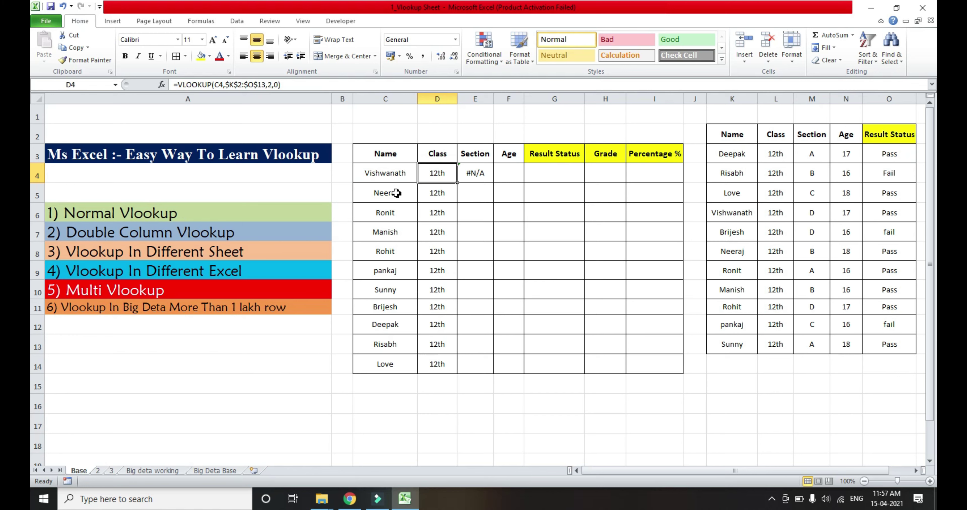
Compare the Name and Class cells, then copy D4's formula into E4 again.
left_click(394, 175)
key("Right")
key("Right")
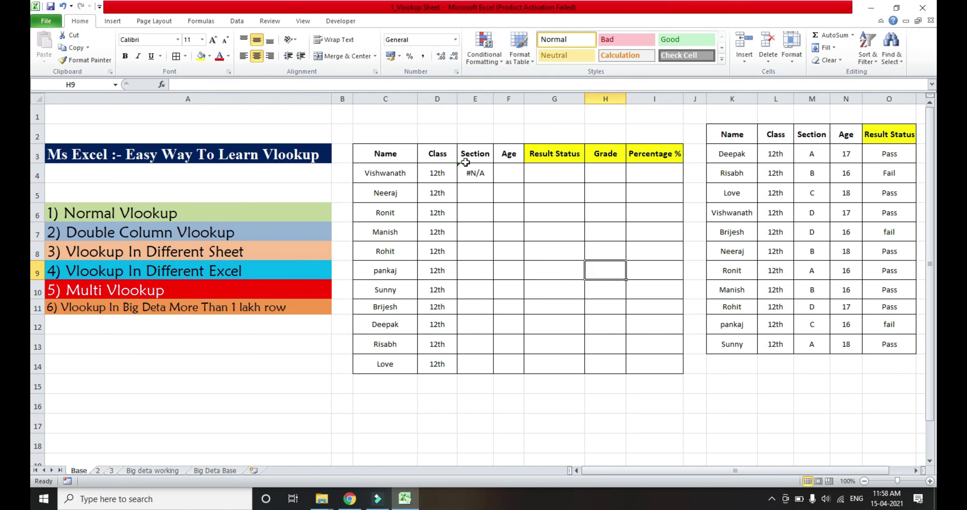
left_click(473, 178)
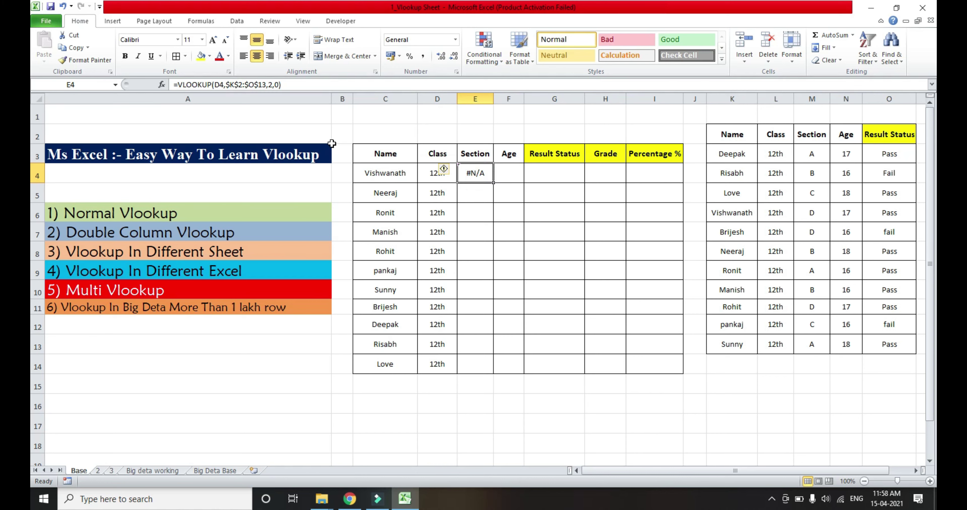
key("Left")
key("ctrl+c")
key("Right")
key("ctrl+v")
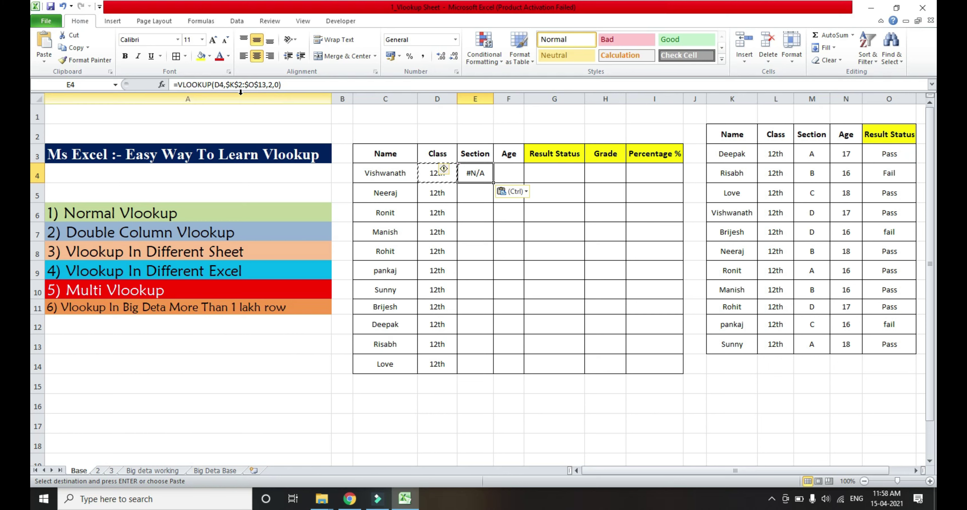
Change E4's lookup value from D4 to C4, then copy it into F4, G4 and H4.
left_click(221, 86)
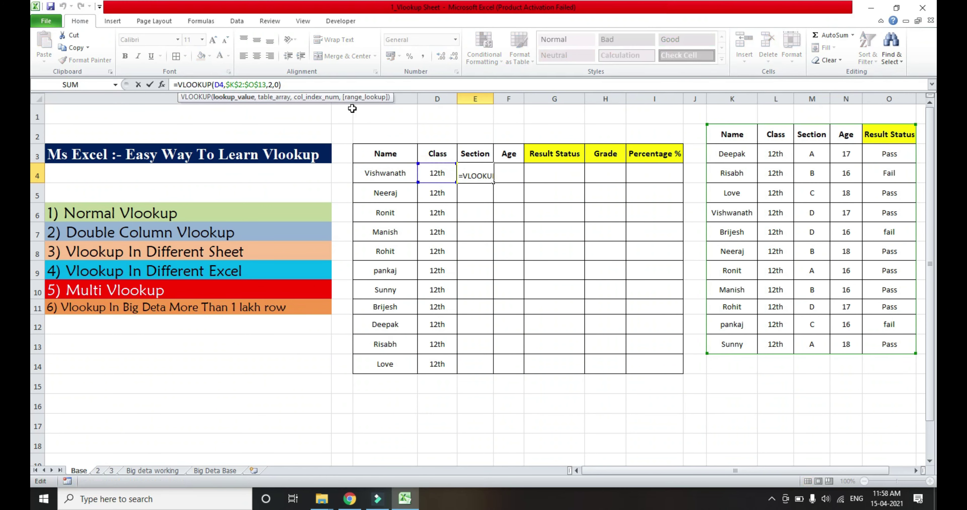
key("BackSpace")
type("C")
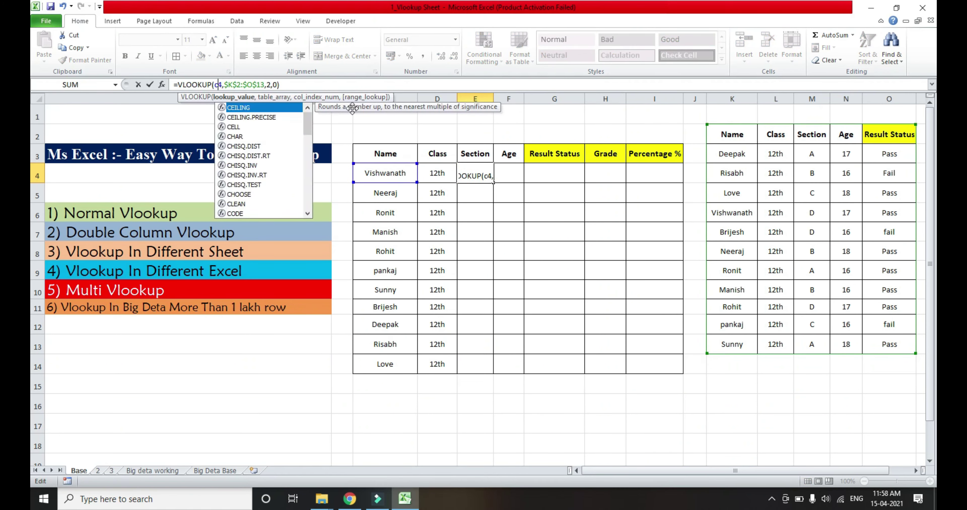
key("Return")
key("Up")
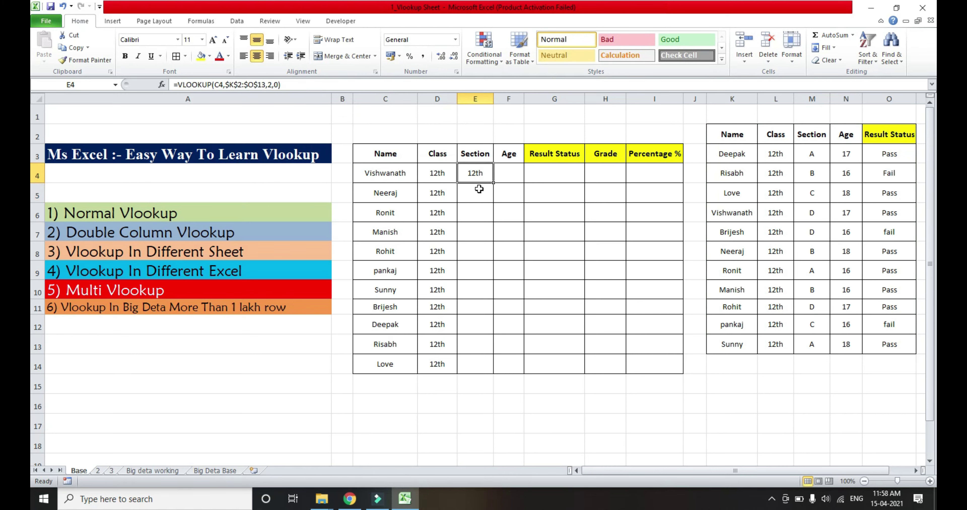
key("ctrl+c")
key("Right")
key("ctrl+v")
key("Right")
key("ctrl+v")
key("Right")
key("ctrl+v")
key("Left")
key("Left")
key("Left")
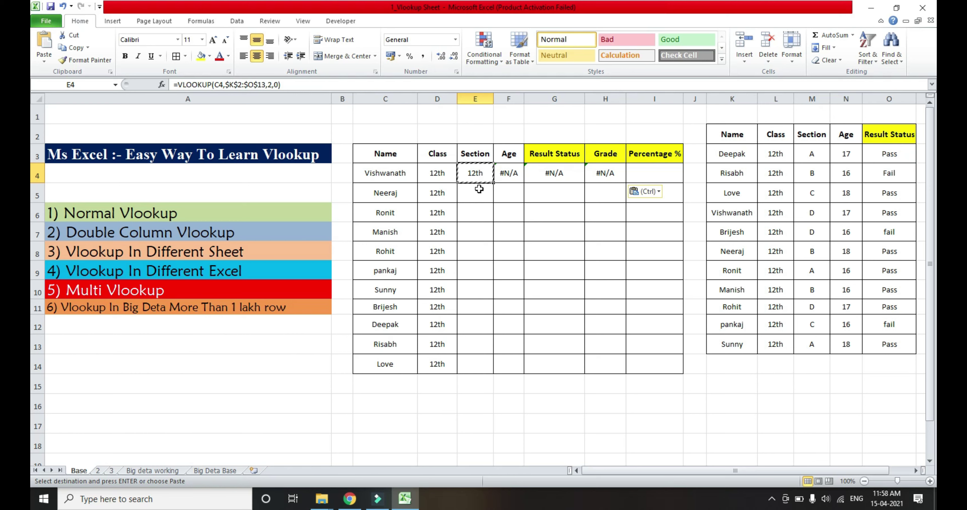
Undo the #N/A pastes and anchor E4's lookup to the Name column as $C4.
left_click(505, 176)
key("ctrl+z")
key("ctrl+z")
key("ctrl+z")
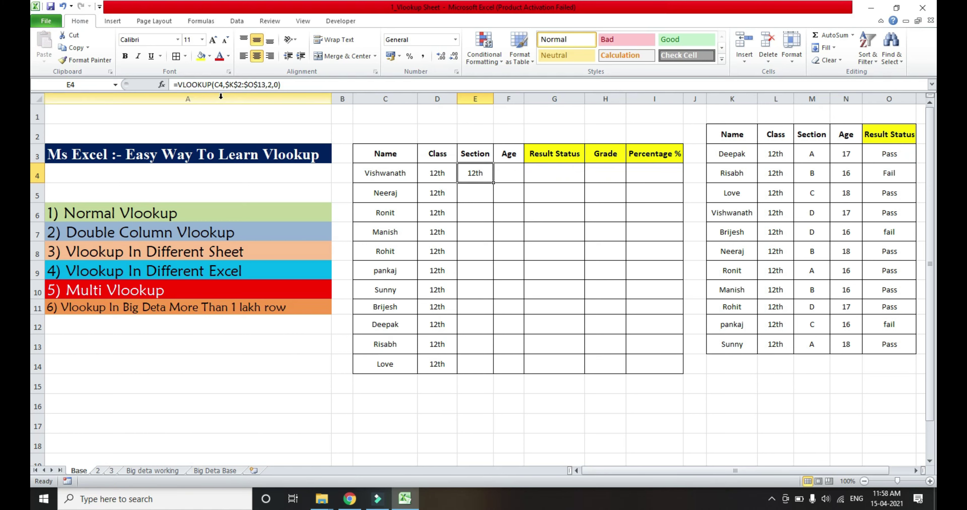
left_click(216, 85)
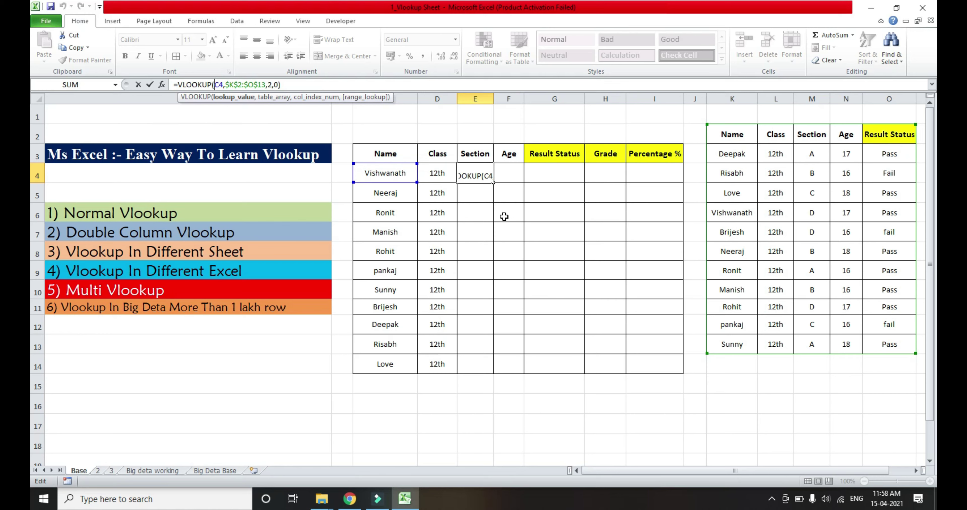
type("$")
key("Return")
key("Up")
Paste =VLOOKUP($C4,$K$2:$O$13,2,0) from E4 into F4 through I4, each showing 12th.
key("ctrl+c")
key("Right")
key("ctrl+v")
key("Right")
key("ctrl+v")
key("Right")
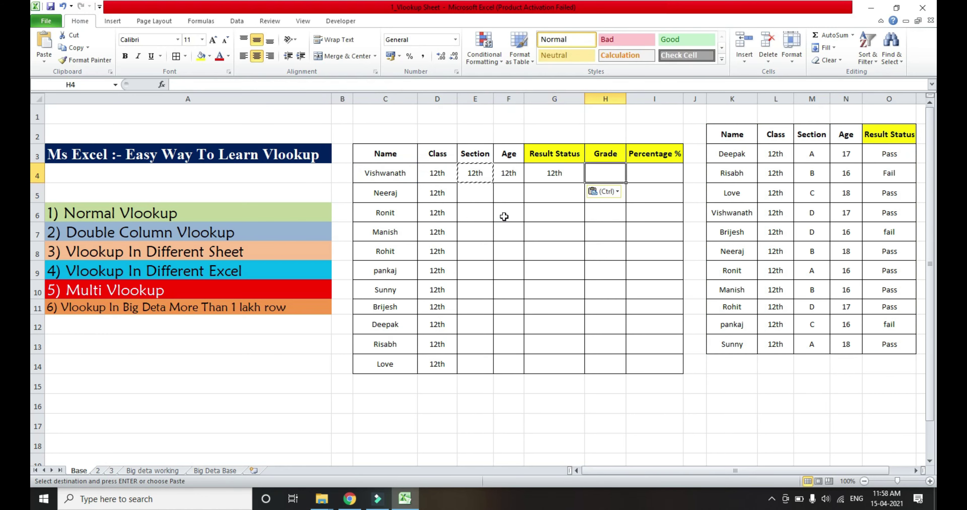
key("ctrl")
key("Escape")
key("ctrl+v")
key("Right")
key("ctrl+v")
key("Left")
key("Left")
key("Left")
key("shift+Right")
key("shift+Right")
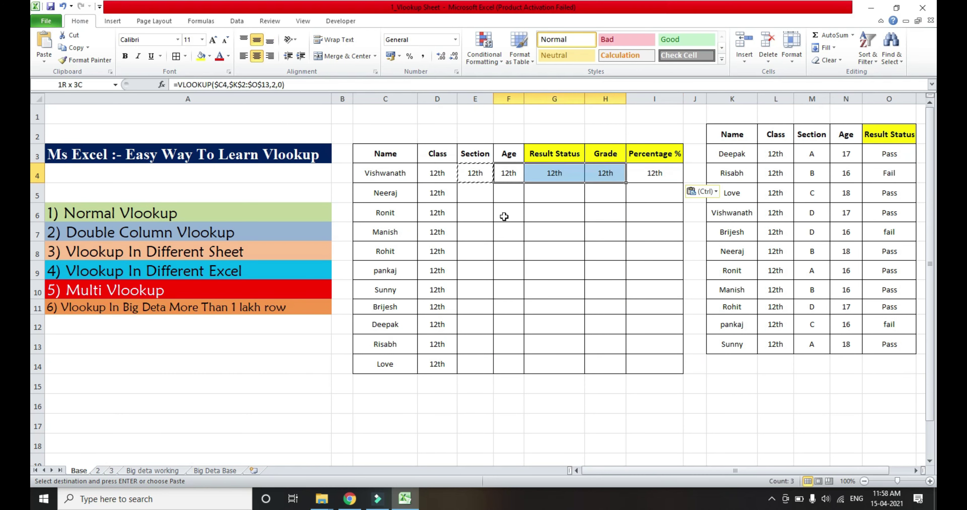
key("shift+Right")
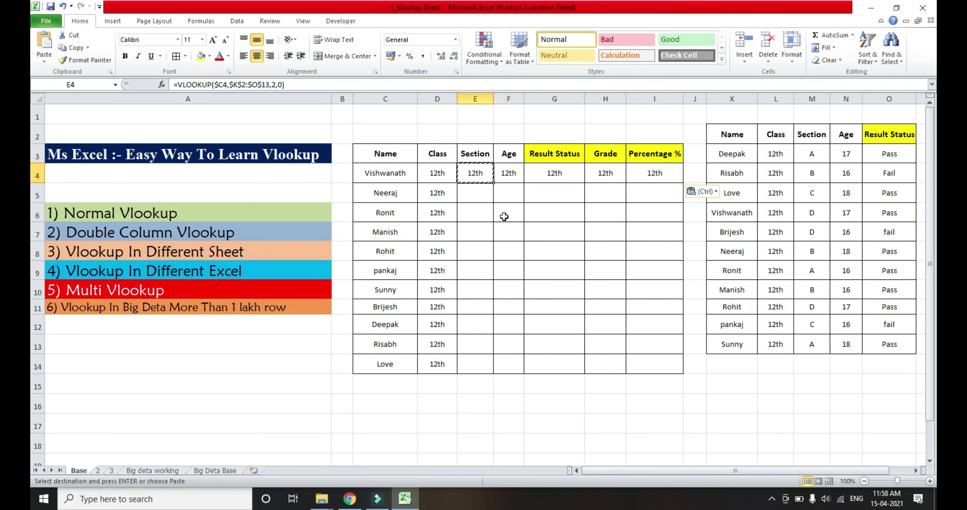
Change E4's lookup column index to 3 so Section shows D.
key("Left")
key("Escape")
key("Right")
key("Left")
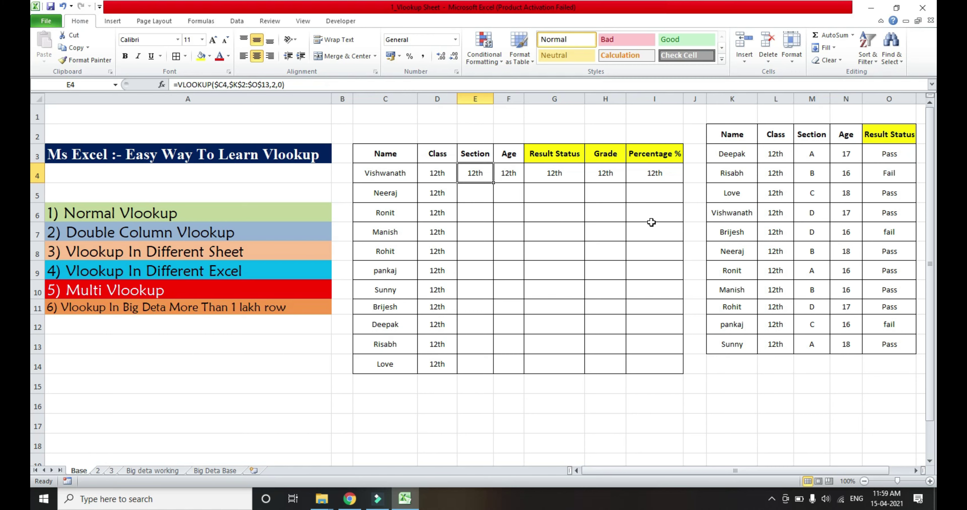
key("F2")
key("Left")
key("Left")
key("Left")
key("BackSpace")
type("3")
key("ctrl+Return")
Set F4's column index to 4 (Age 17) and G4's to 5 (Result Status Pass).
key("Right")
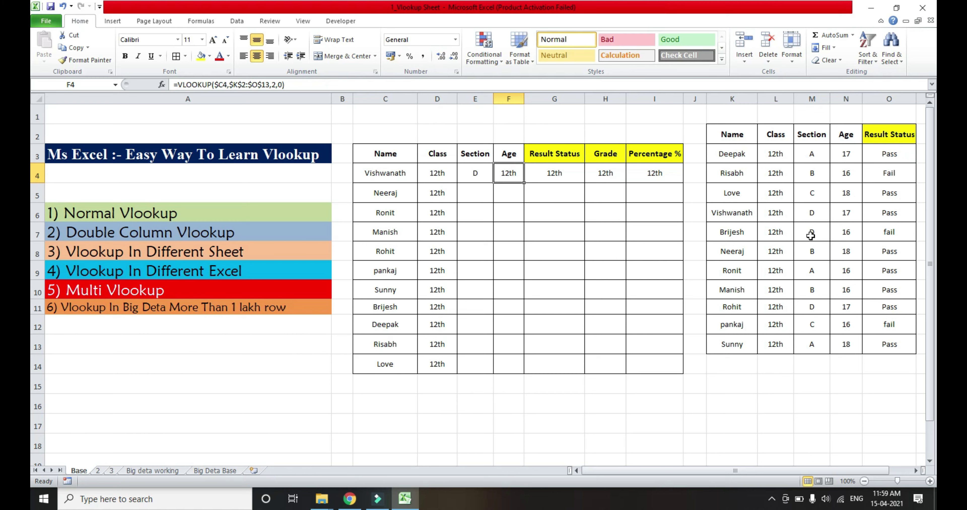
key("F2")
key("Left")
key("Left")
key("Left")
key("BackSpace")
type("4")
key("ctrl+Return")
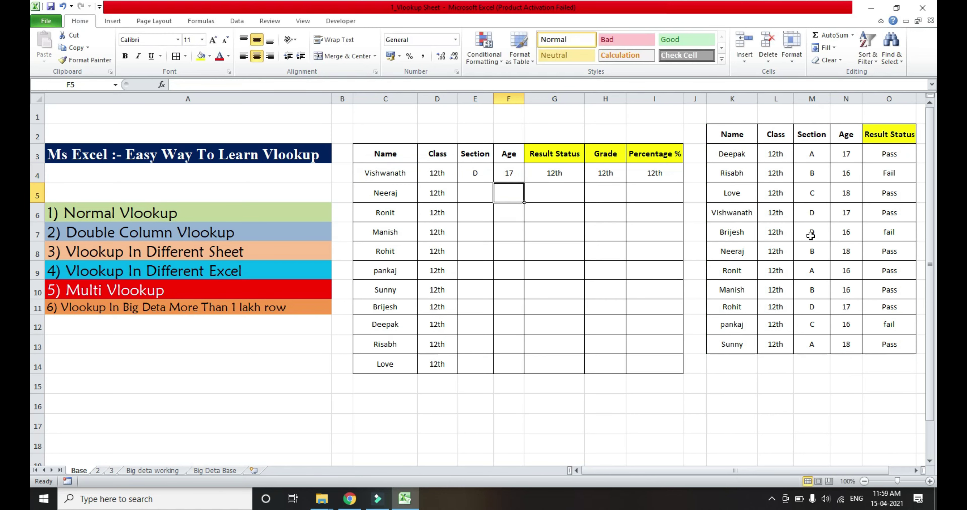
key("Right")
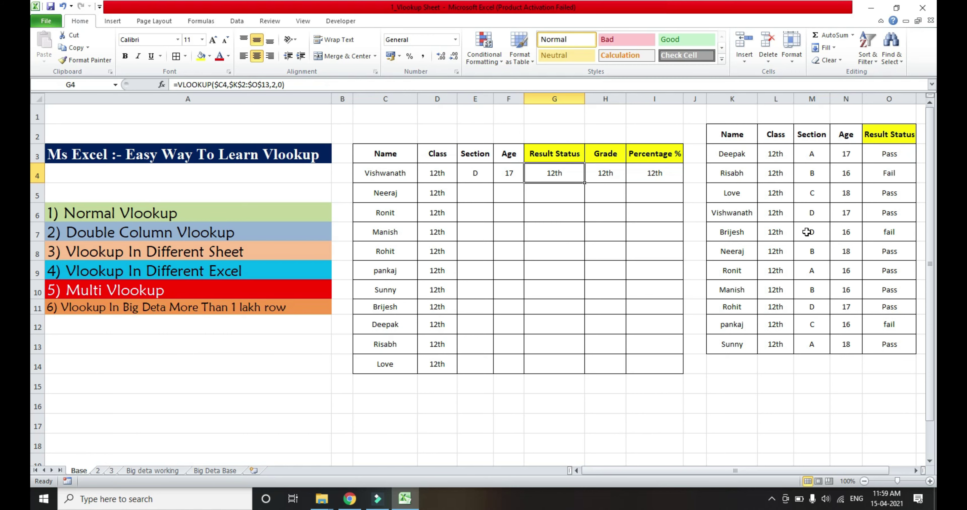
key("F2")
key("Left")
key("Left")
key("Left")
key("BackSpace")
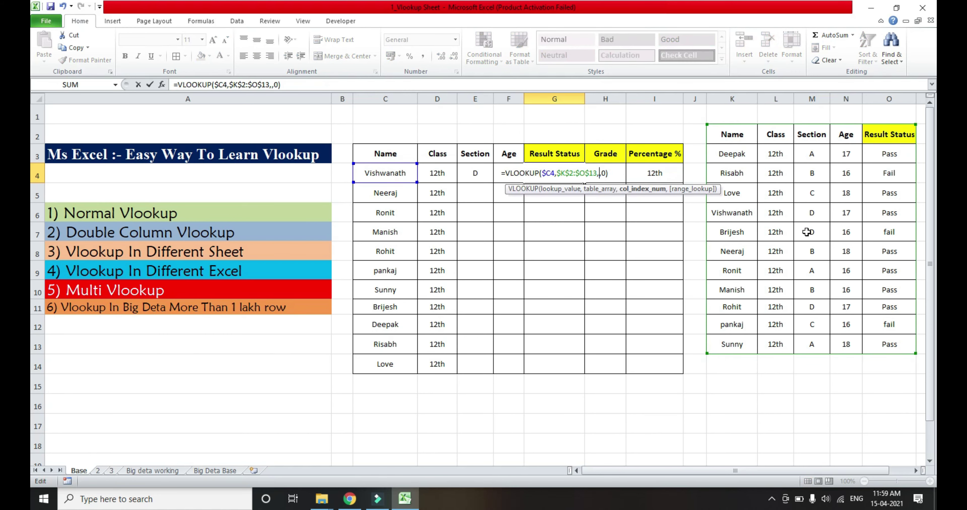
type("5")
key("ctrl+Return")
Clear the Grade and Percentage % cells H4:I4 and copy the E4:G4 lookups.
key("Left")
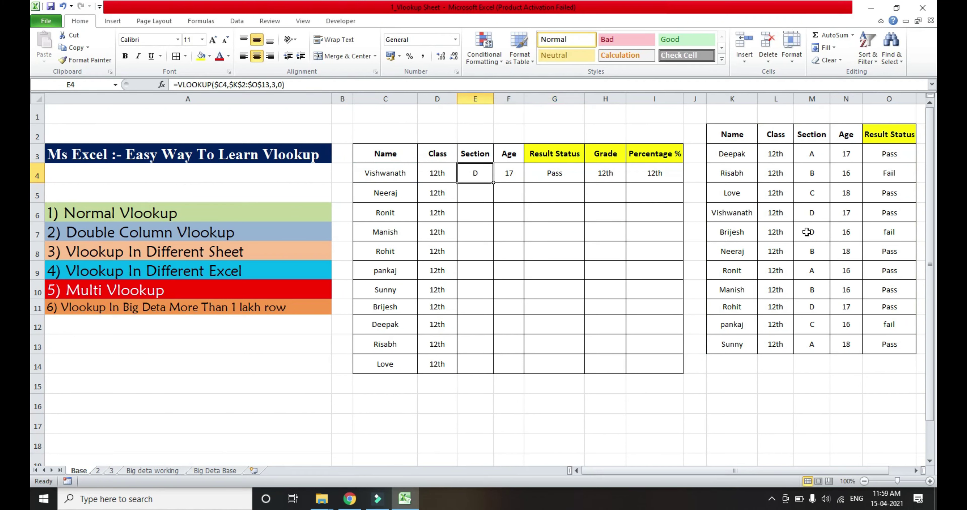
key("shift+Right")
key("Right")
key("Right")
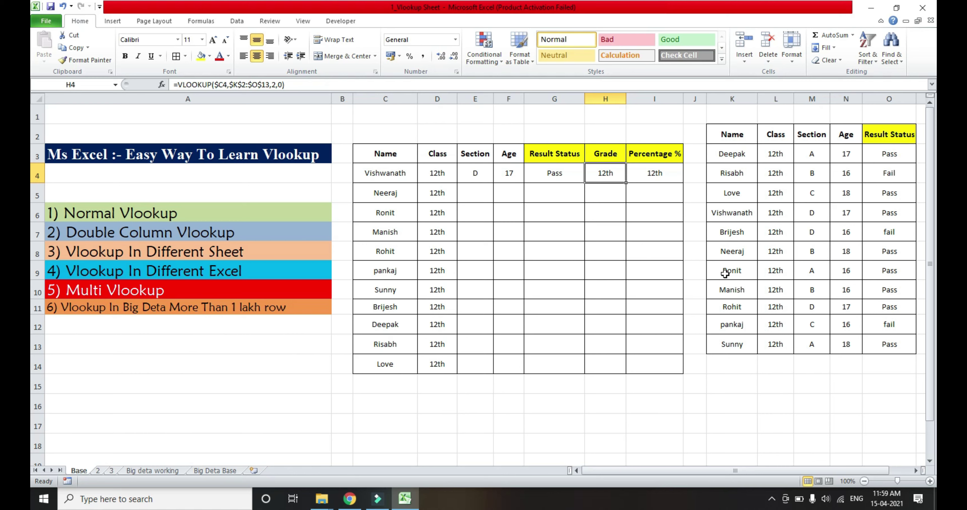
key("shift+Right")
key("Delete")
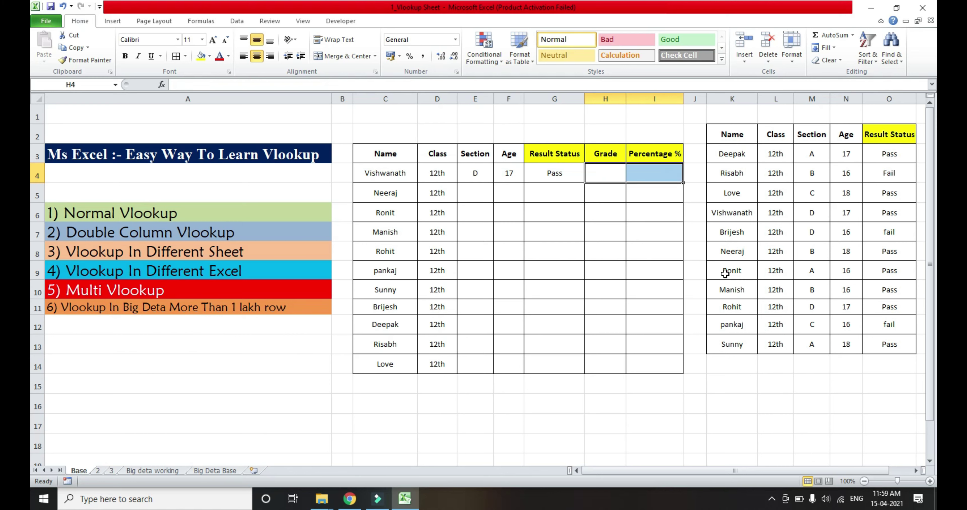
key("Left")
key("Left")
key("Left")
key("shift+Right")
key("shift+Right")
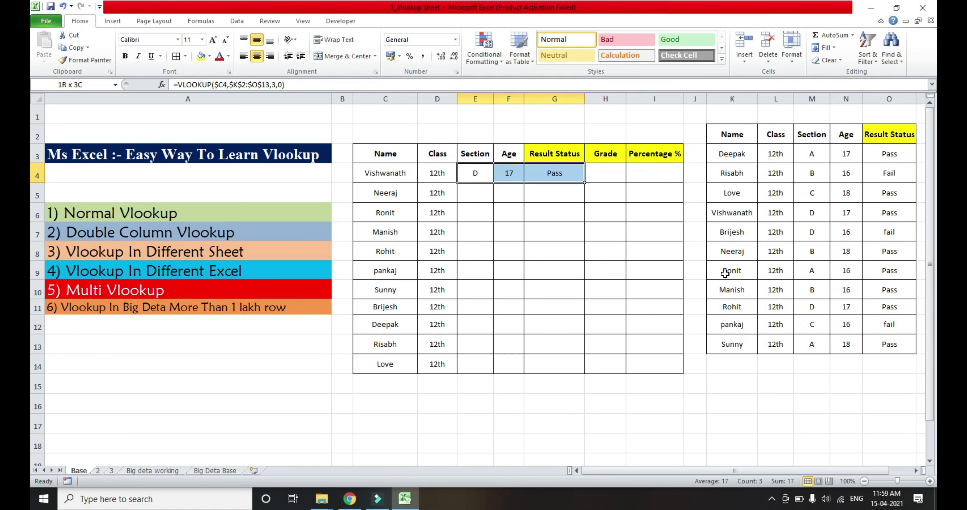
key("shift+Left")
key("shift+Left")
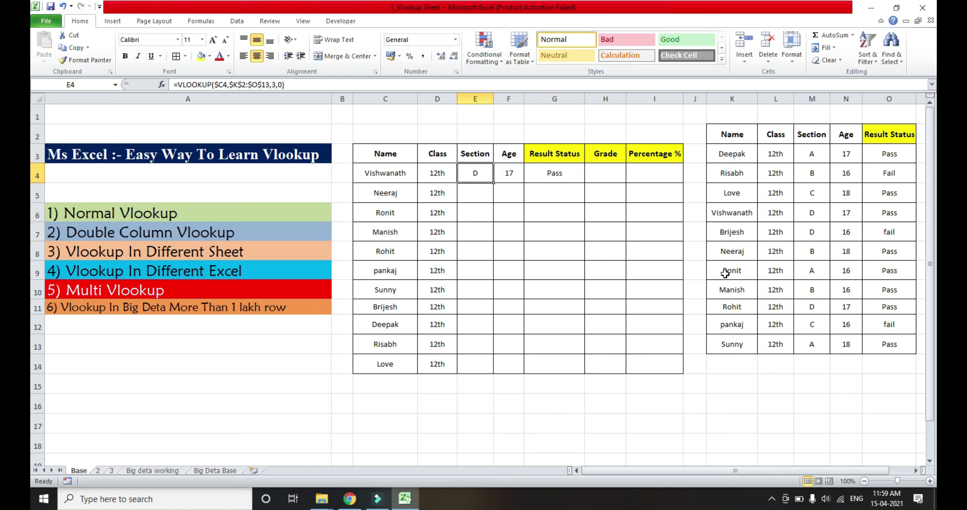
key("shift+Right")
key("shift+Right")
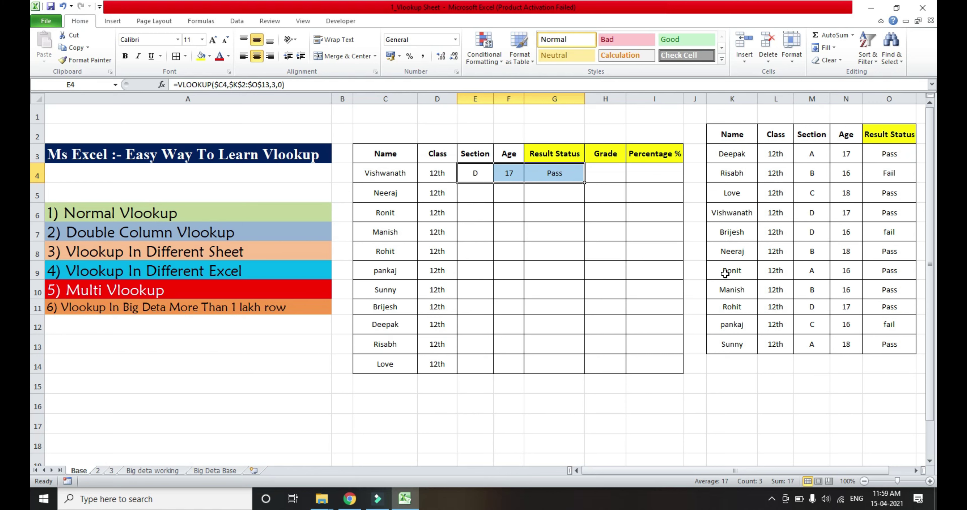
key("ctrl+c")
Paste the three lookup formulas into E4:G14 for every student row.
key("shift+Down")
key("shift+Down")
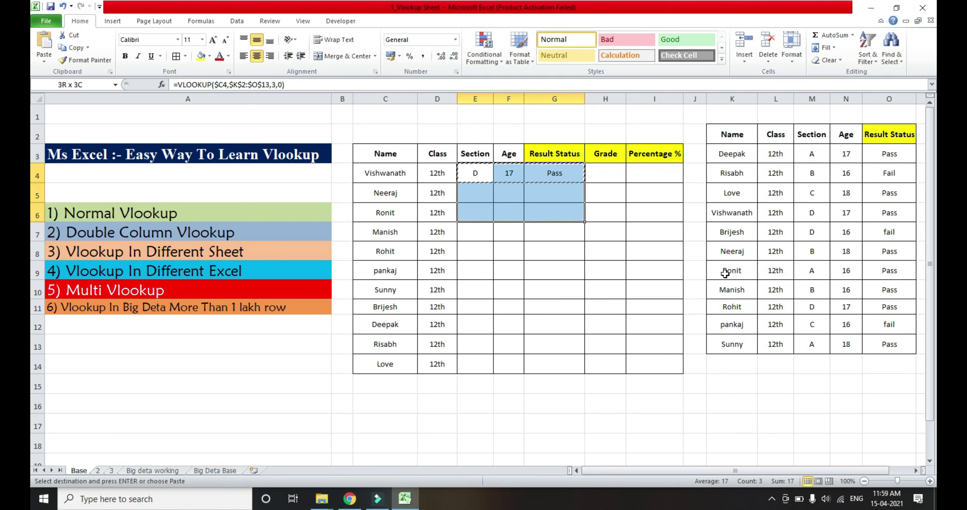
key("shift+Down")
key("shift+Down")
key("shift+Down")
key("shift+Down")
key("shift+Down")
key("shift+Down")
key("shift+Down")
key("shift+Down")
key("shift+Down")
key("shift+Up")
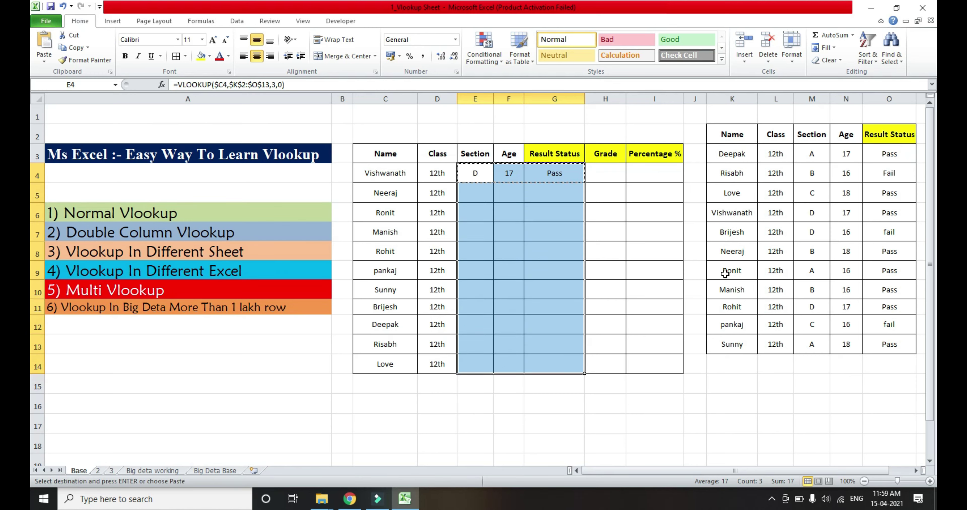
key("ctrl+v")
key("Down")
key("Down")
key("Down")
key("Down")
key("Down")
key("Down")
key("Down")
key("Right")
key("Up")
key("Up")
key("Up")
key("Left")
key("Left")
key("Up")
key("Left")
key("Down")
key("Down")
key("Down")
key("Down")
key("Down")
key("Down")
key("Up")
key("Up")
Verify a student's Class, Section, Age and Result Status against the source table.
key("Right")
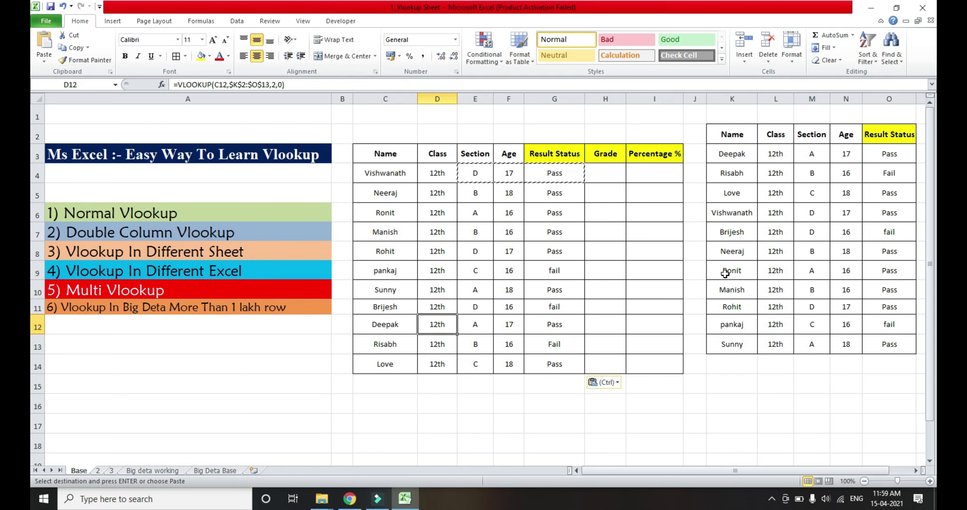
key("Right")
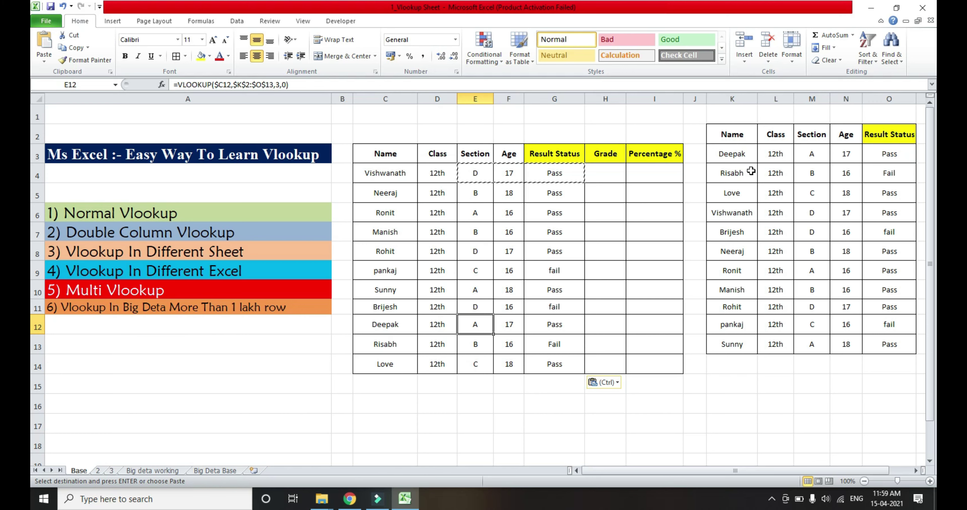
left_click(787, 154)
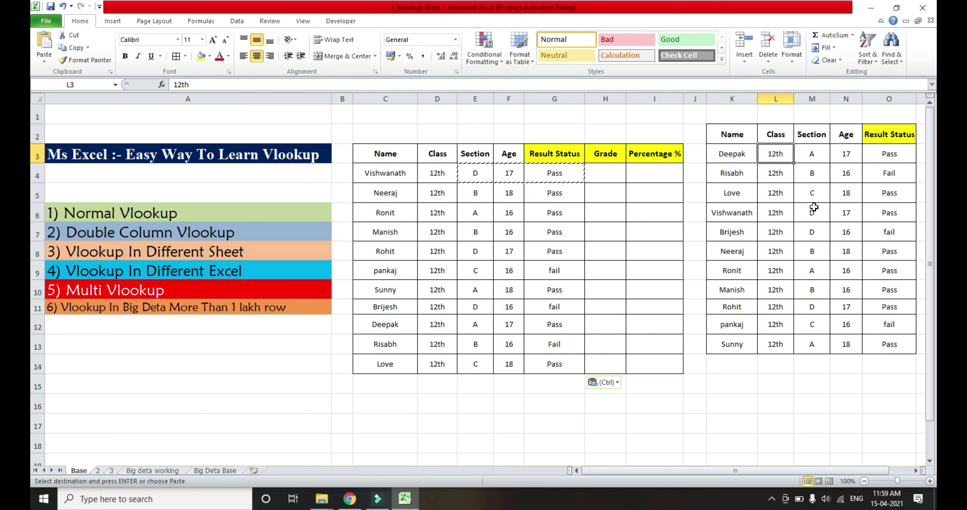
left_click(821, 154)
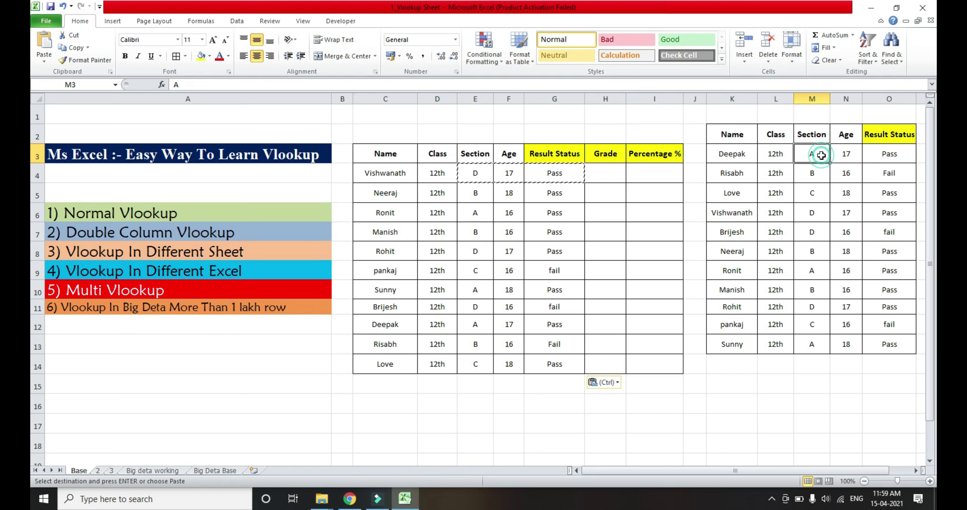
left_click(854, 157)
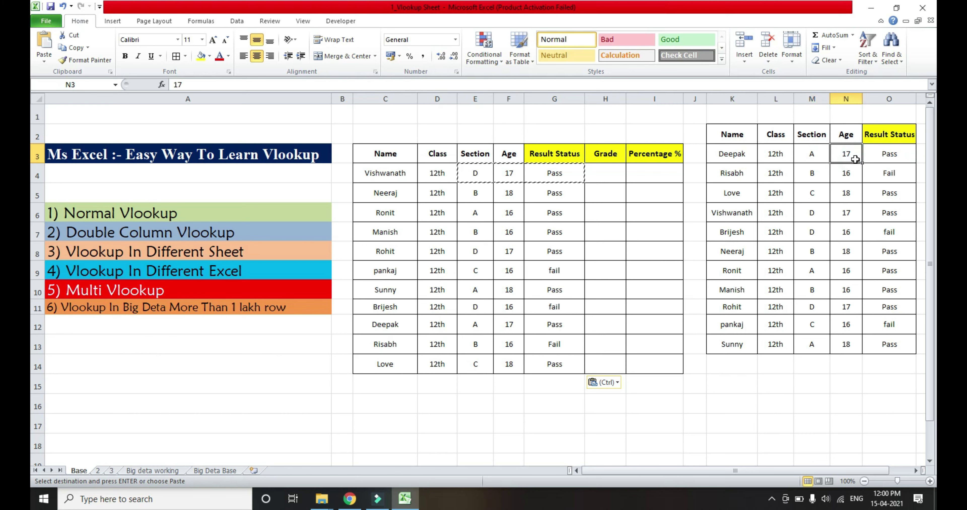
left_click(874, 159)
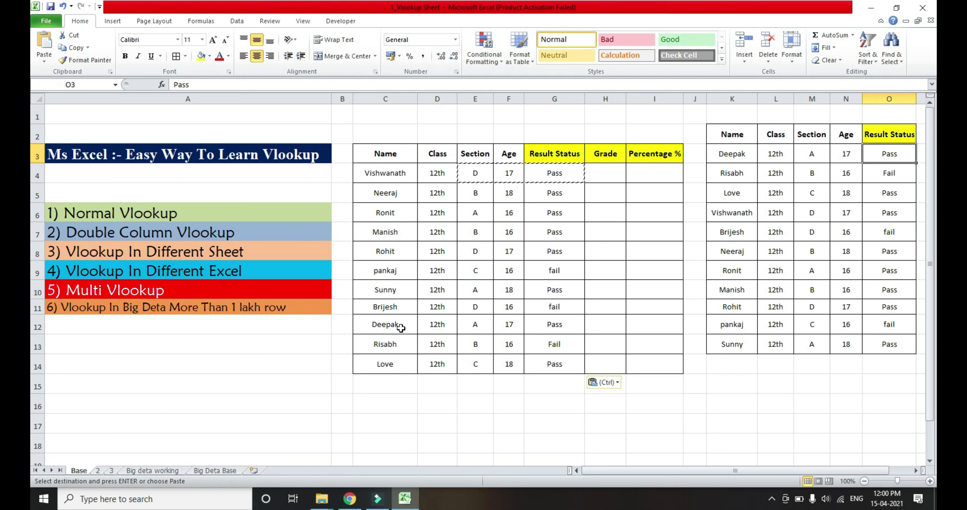
left_click(389, 327)
key("shift+Right")
key("shift+Right")
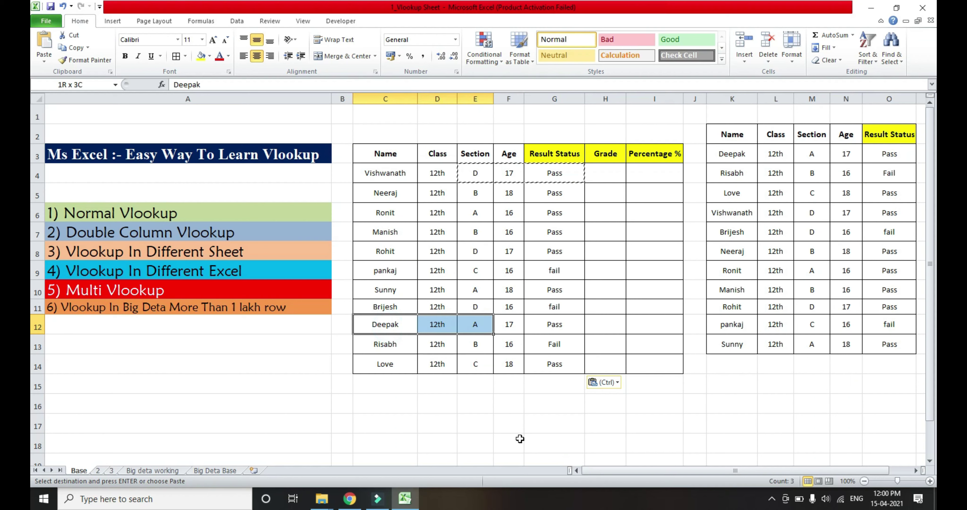
key("shift+Right")
key("shift+Right")
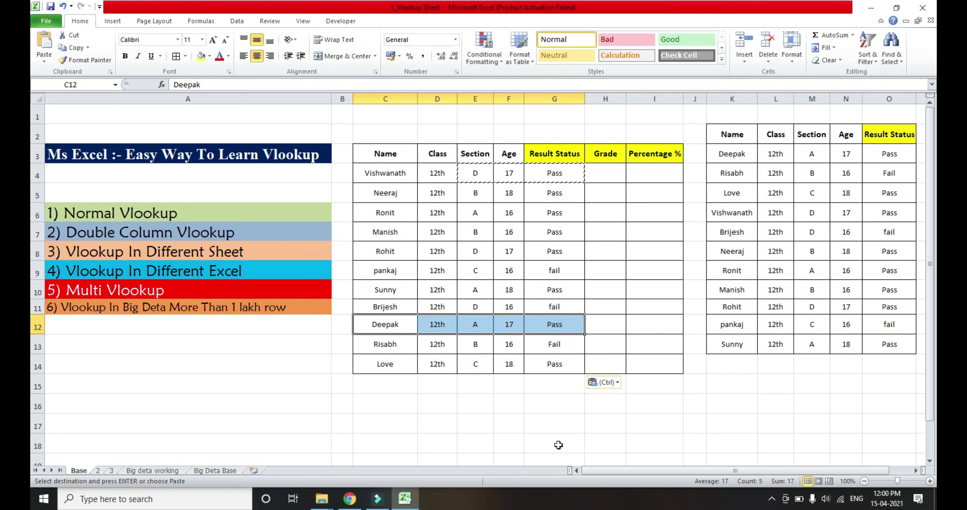
key("ctrl+Up")
key("ctrl+Up")
key("ctrl+Down")
key("Escape")
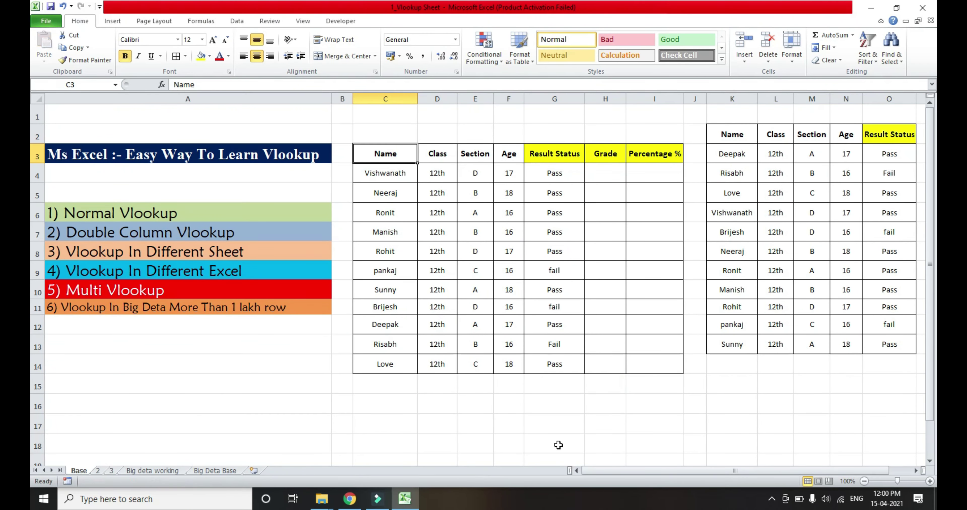
left_click(245, 236)
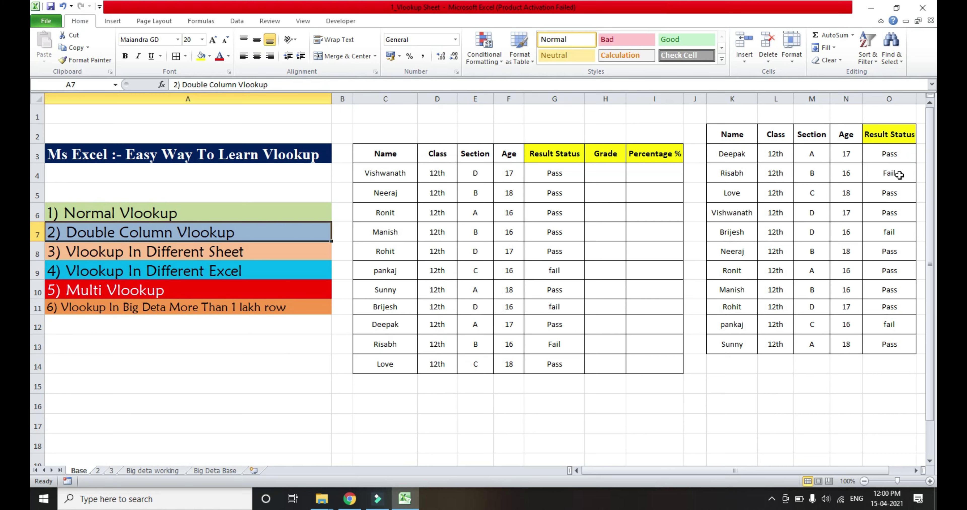
key("Down")
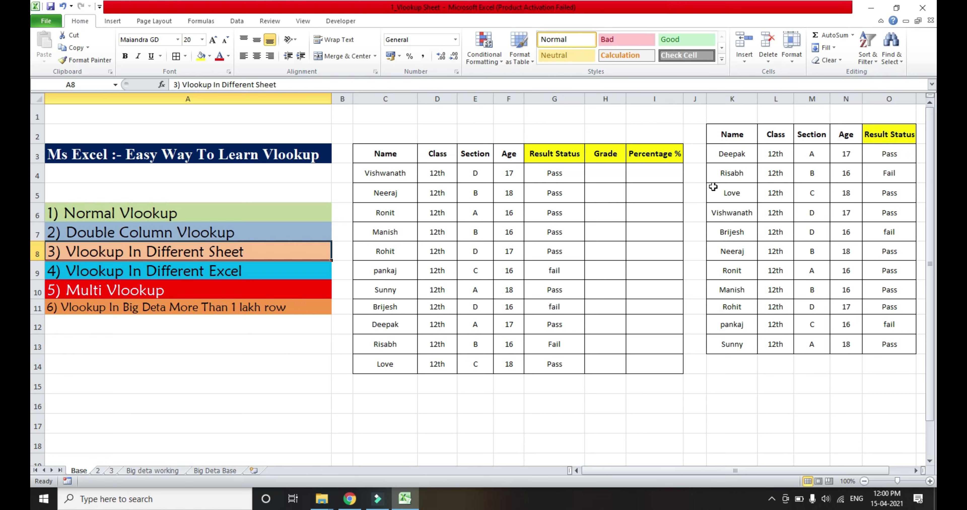
left_click(98, 470)
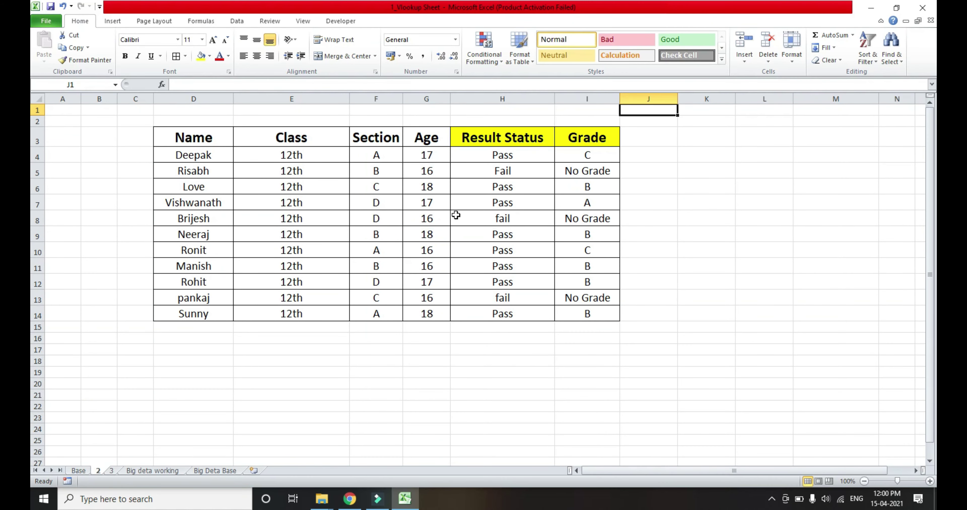
left_click(81, 473)
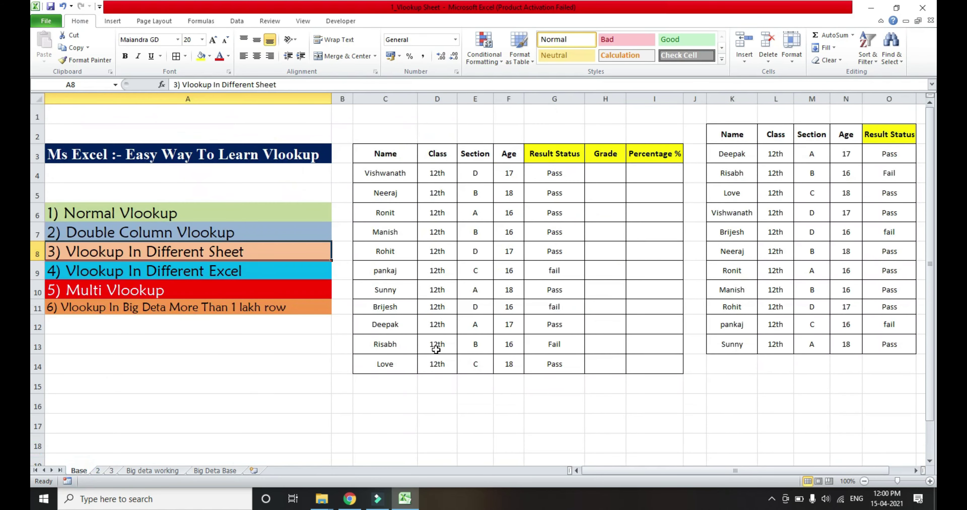
left_click(614, 171)
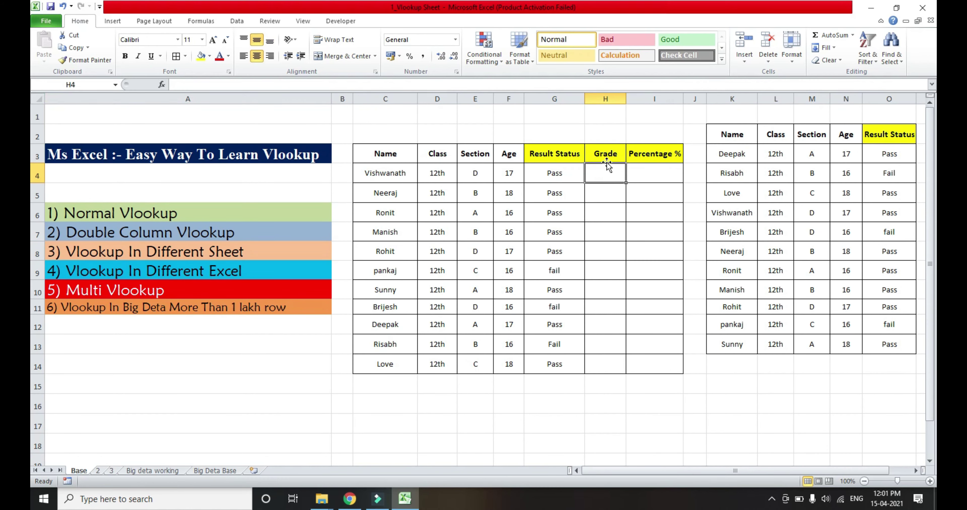
left_click(97, 471)
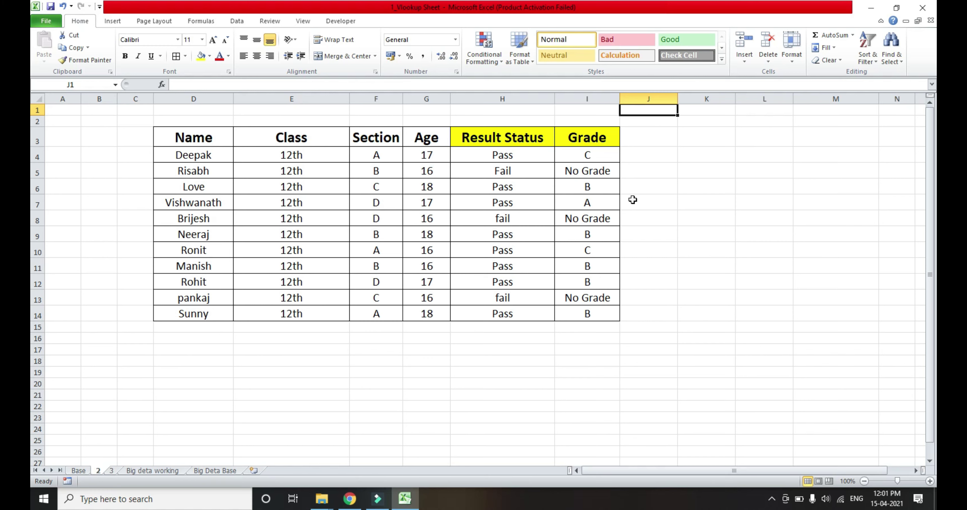
left_click(587, 144)
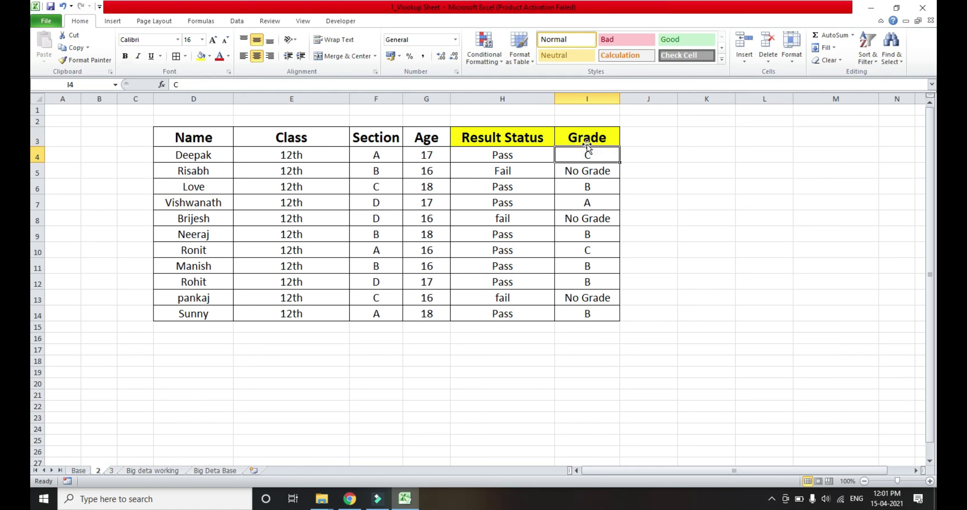
key("Left")
key("Down")
key("Right")
key("Down")
key("Down")
key("Down")
key("Down")
key("Down")
key("Down")
key("Up")
key("Up")
key("Left")
key("Left")
left_click(83, 474)
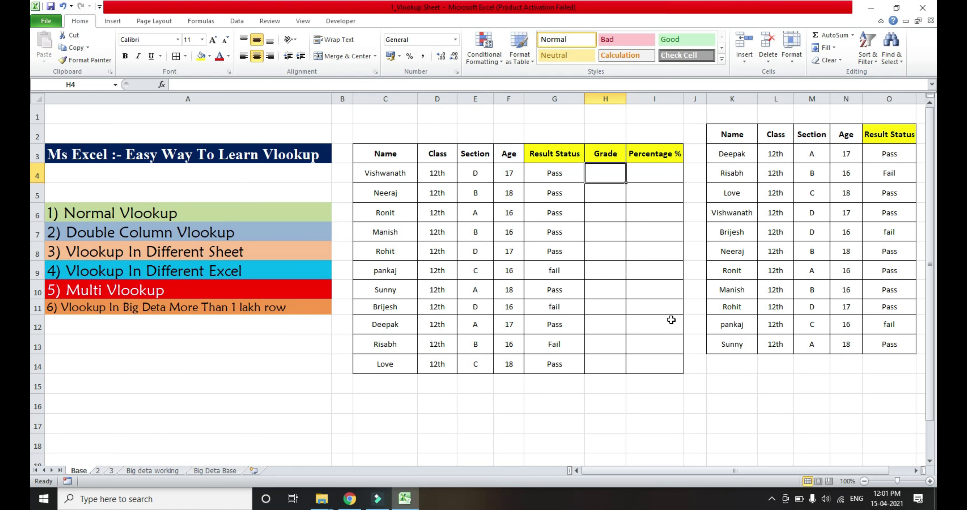
Begin =VLOOKUP($C4, in H4 with Vishwanath's name as the column-locked lookup value.
type("=vlo")
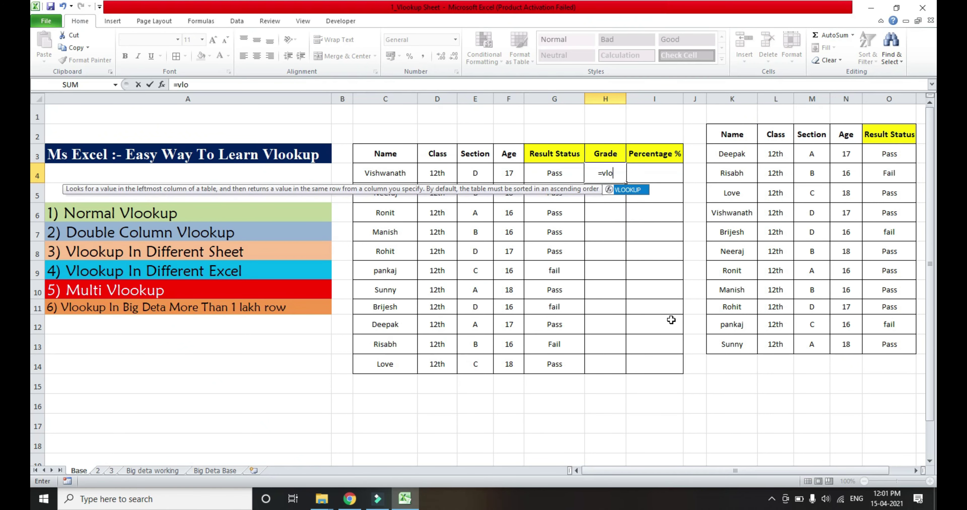
key("Tab")
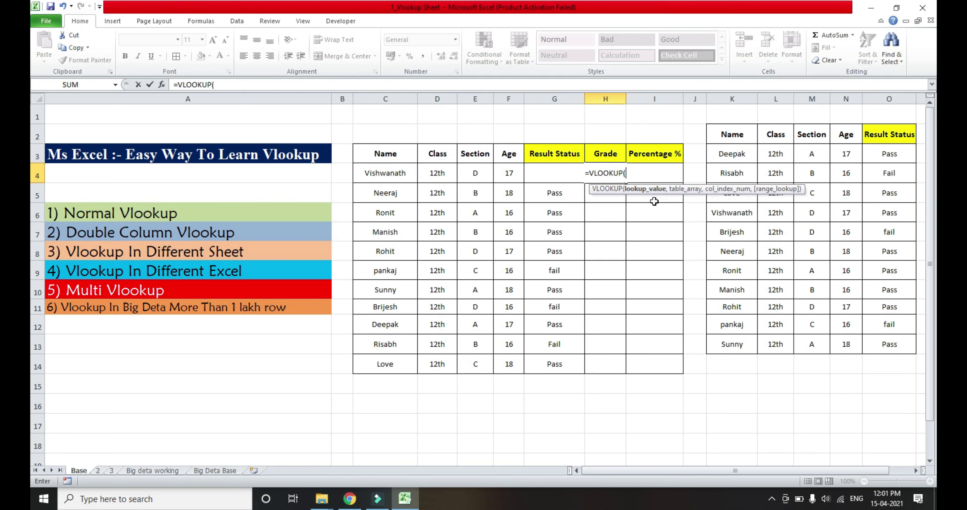
left_click(377, 174)
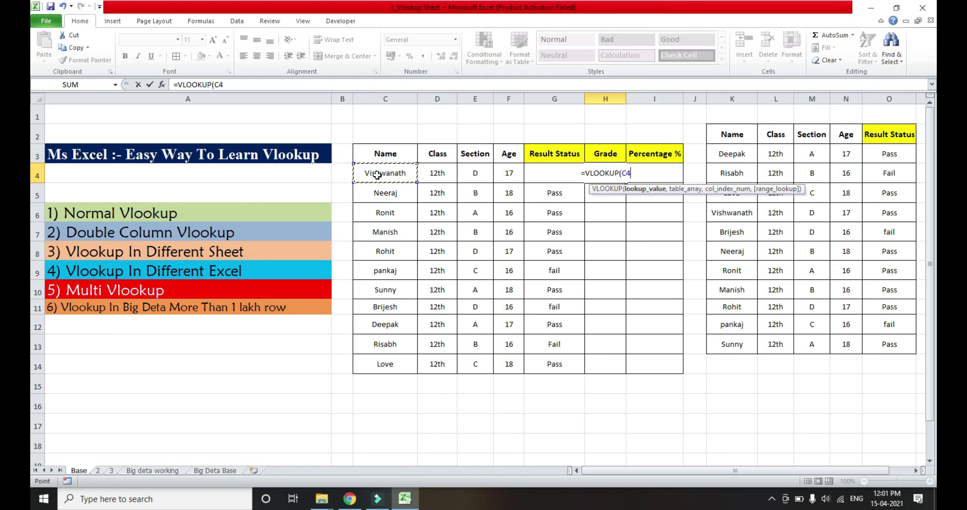
left_click(217, 89)
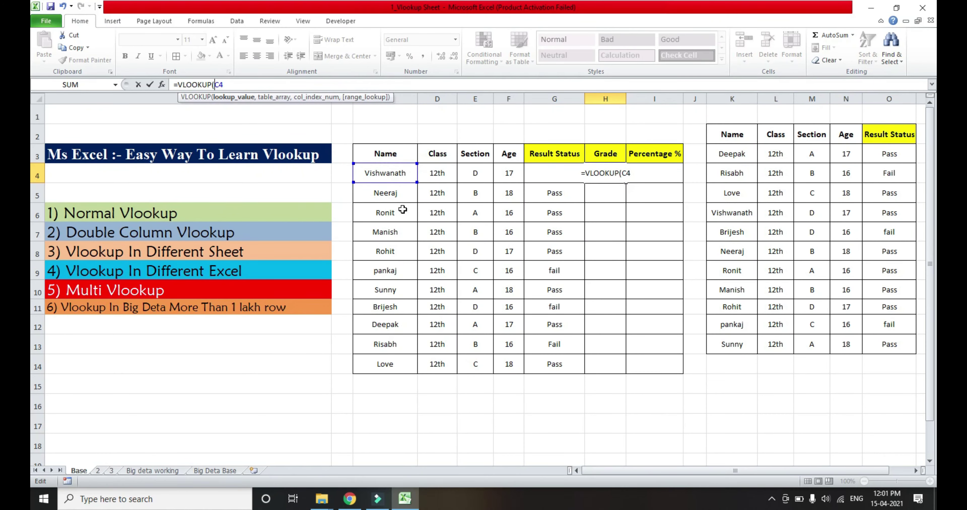
type("$C4")
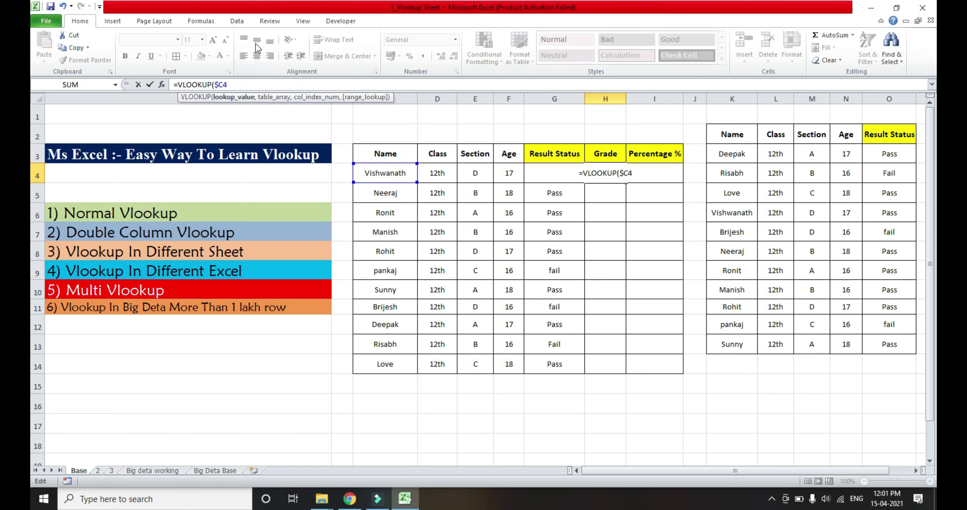
type(",")
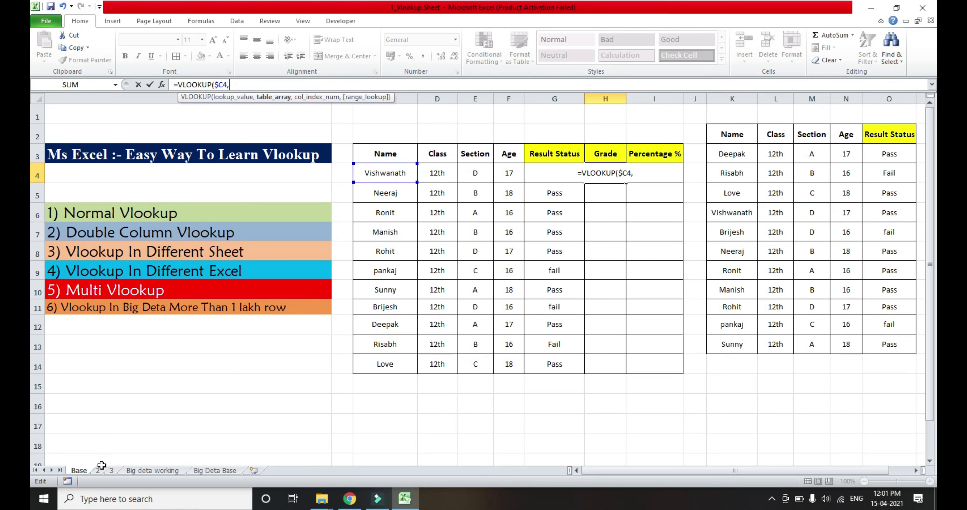
left_click(100, 471)
Select sheet 2's table D3:I14 as the lookup range and make it absolute.
left_click(202, 139)
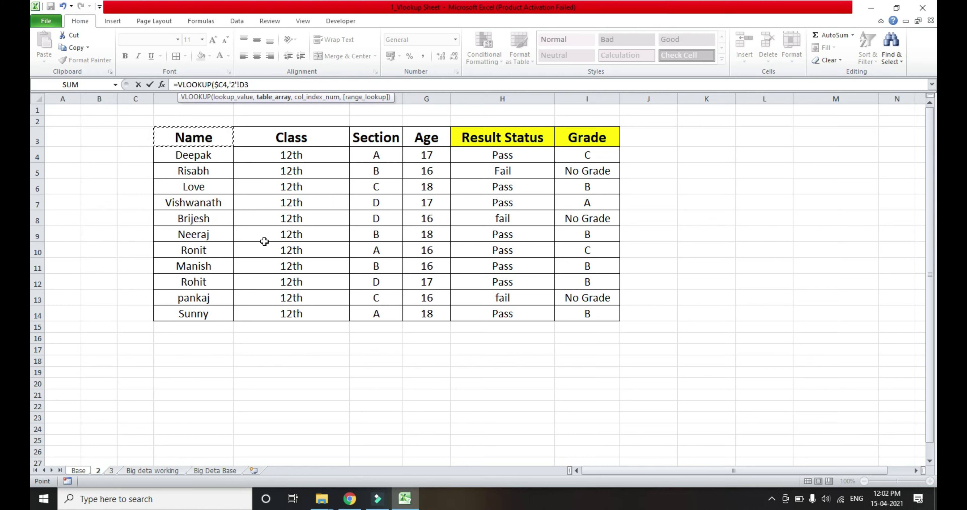
key("shift+Right")
key("shift+Right")
key("shift+Right")
key("shift+Right")
key("shift+Right")
key("shift+Right")
key("shift+Left")
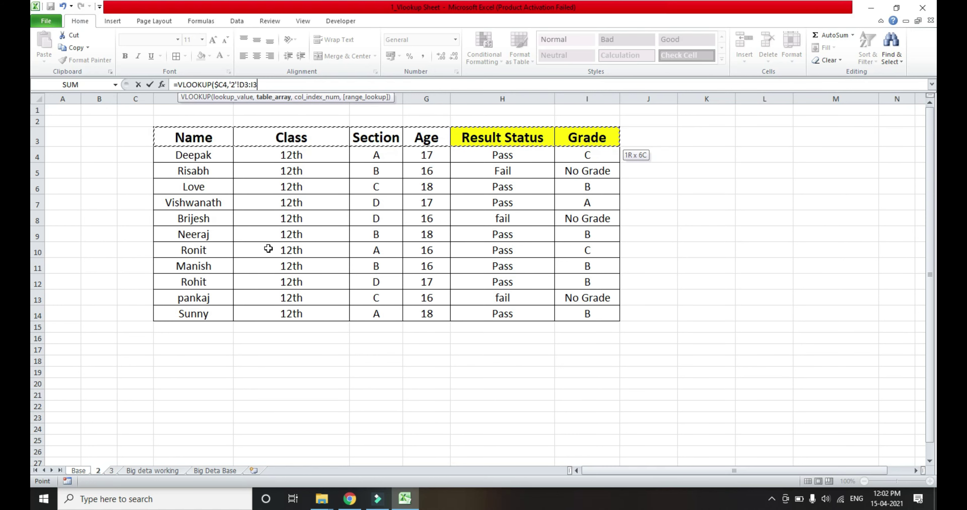
key("shift+Down")
key("shift+Down")
key("shift+Down")
key("shift+Down")
key("shift+Down")
key("shift+Down")
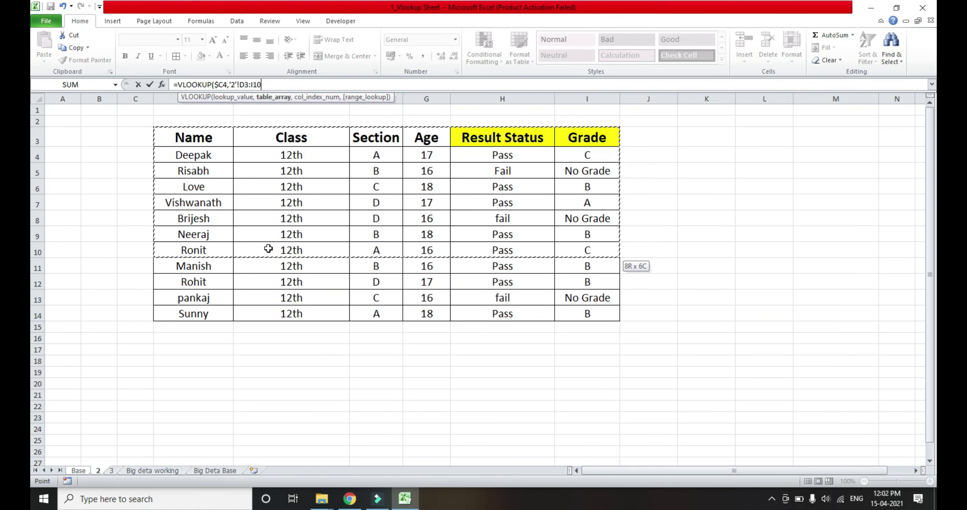
key("shift+Down")
key("shift+Down")
key("shift+Down")
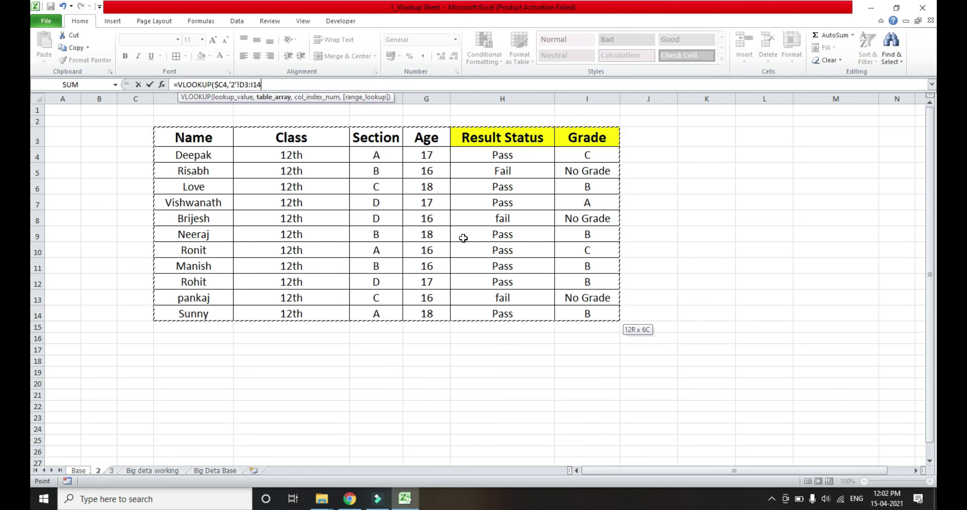
key("F4")
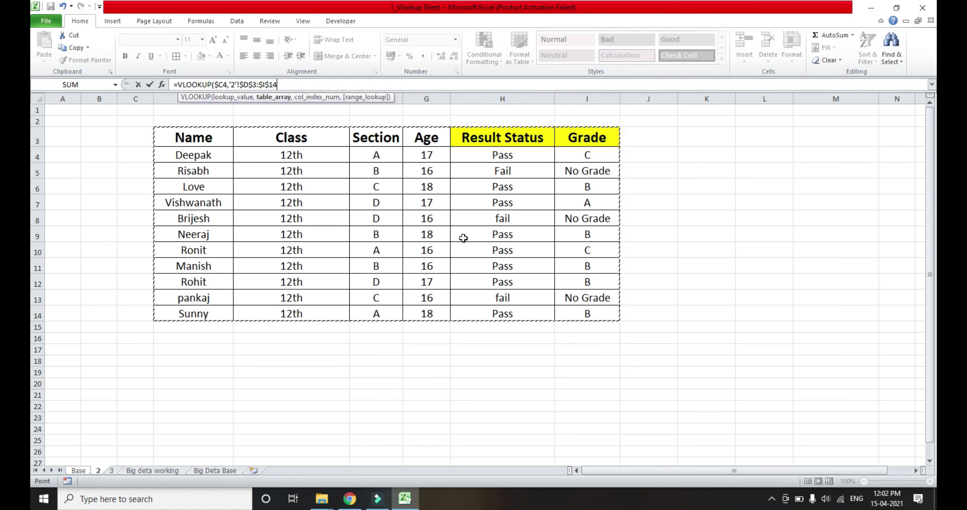
Finish the H4 formula with column index 6 and exact match 0.
type(",")
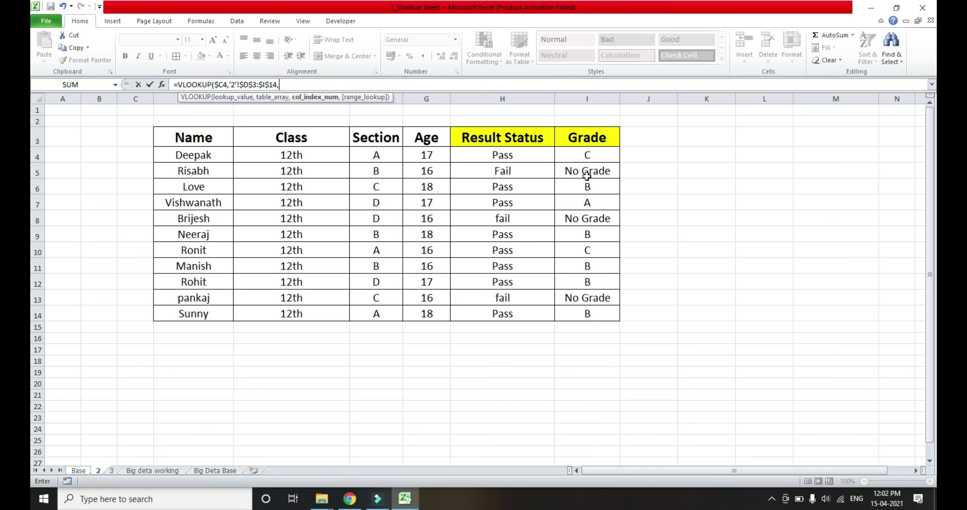
type("6")
type(",")
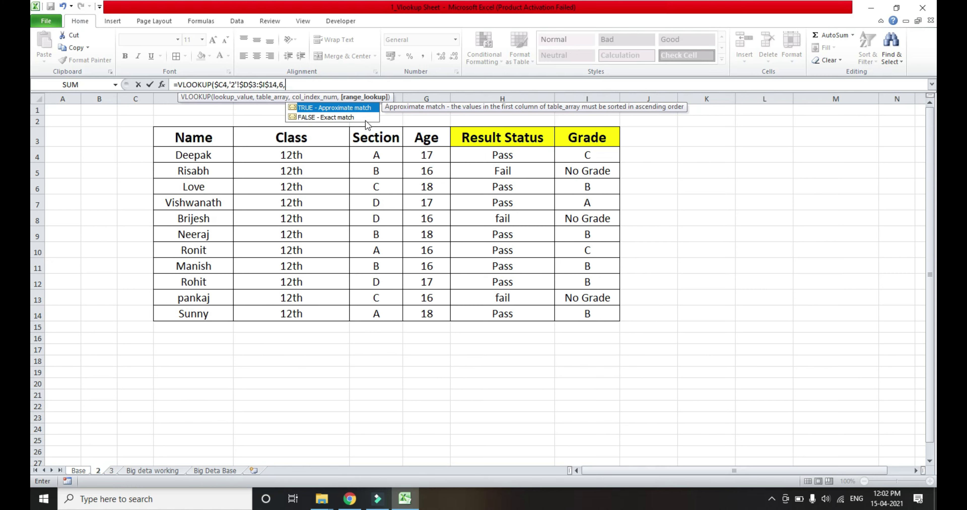
type("t")
type("u")
key("BackSpace")
type("rue")
key("BackSpace")
key("BackSpace")
key("BackSpace")
key("BackSpace")
type("false")
type("\"")
key("Left")
key("Left")
key("Left")
key("Left")
key("Left")
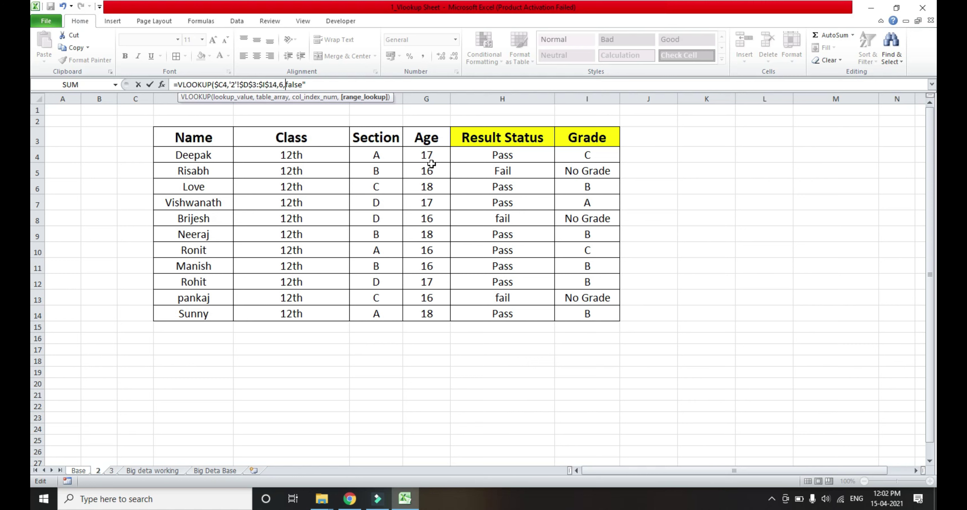
type("\"")
key("Right")
key("Right")
key("BackSpace")
key("BackSpace")
key("BackSpace")
key("BackSpace")
key("BackSpace")
key("BackSpace")
key("BackSpace")
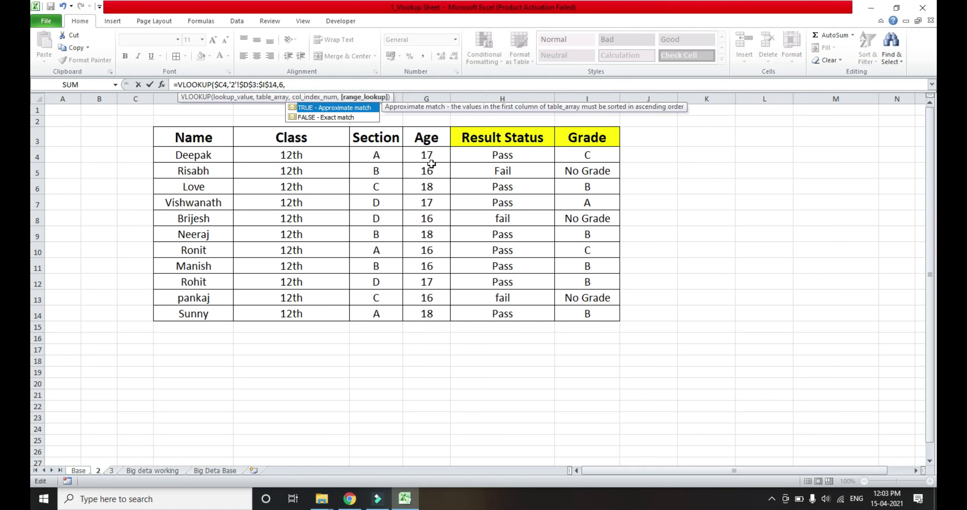
type("0")
key("BackSpace")
key("BackSpace")
type("0")
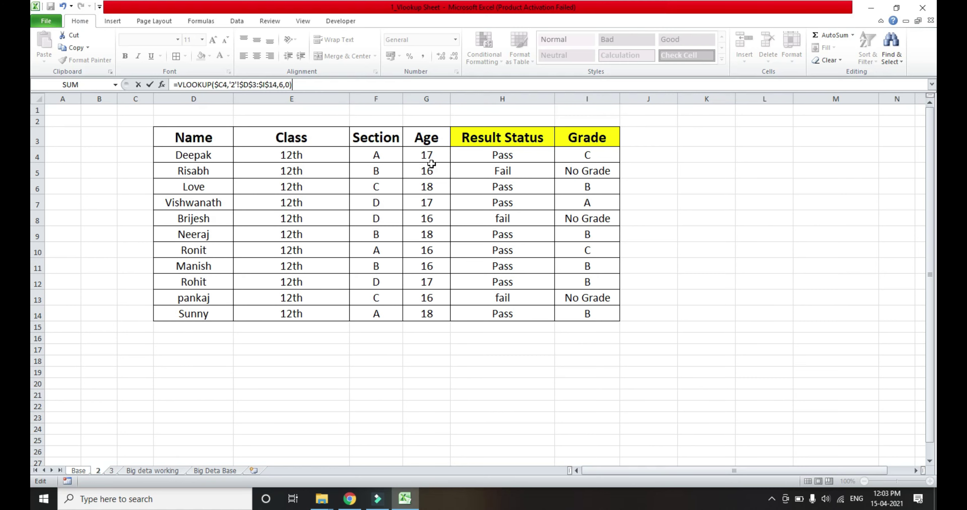
key("Return")
Copy the H4 grade formula down the Grade column to H14.
key("Up")
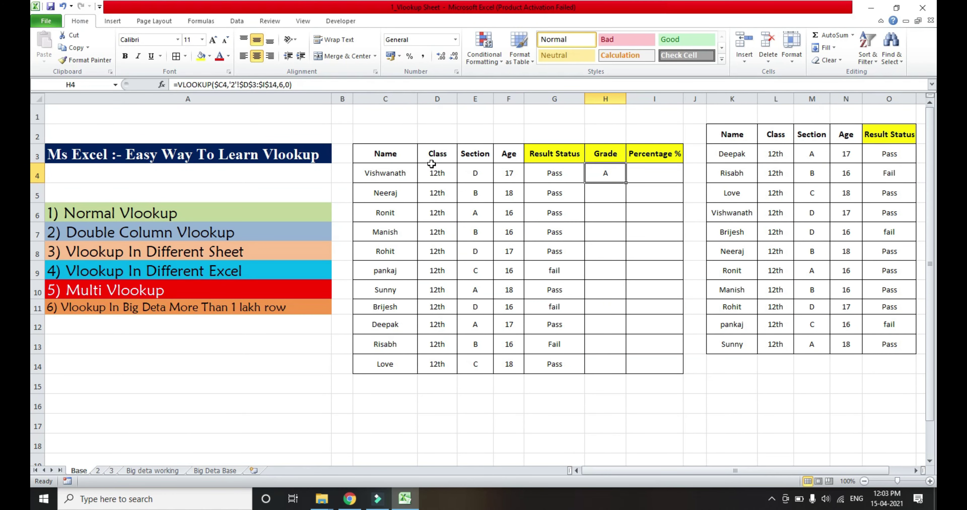
key("ctrl+c")
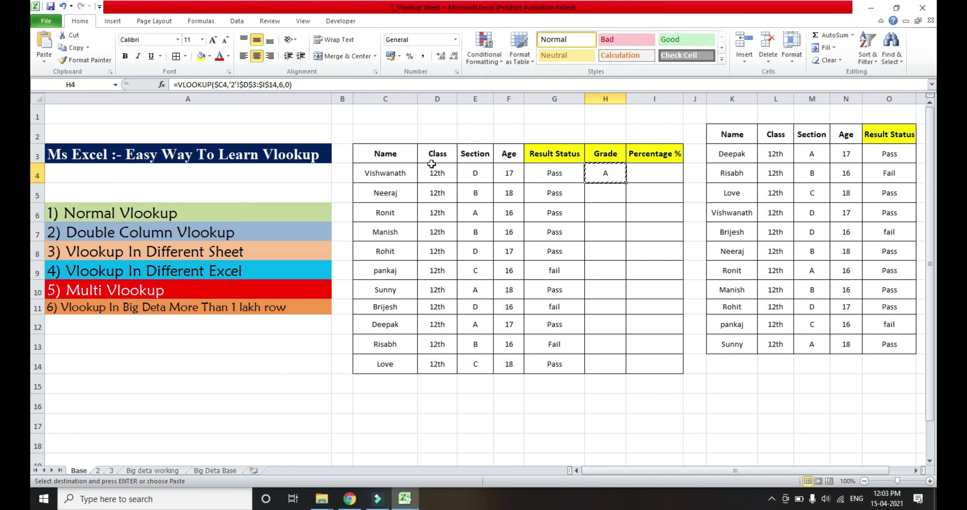
key("shift+Down")
key("shift+Down")
key("shift+Down")
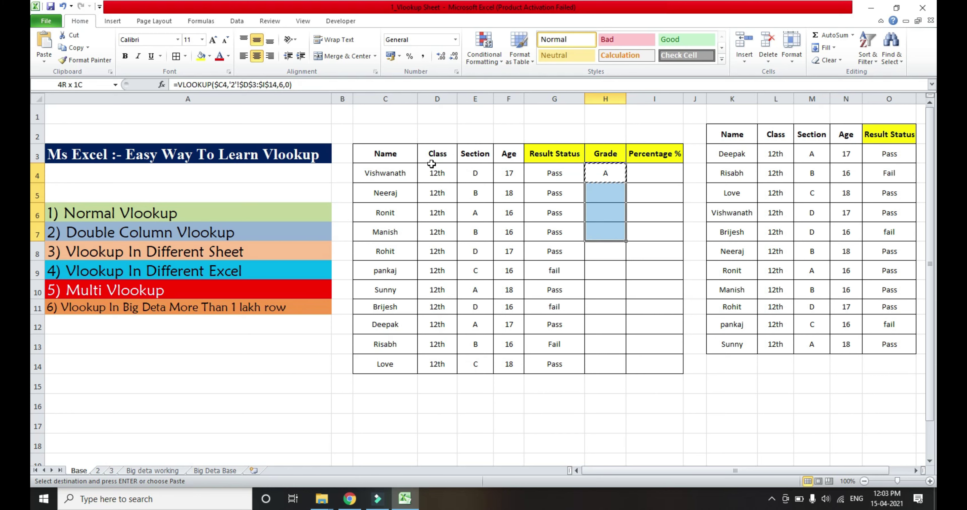
key("shift+Down")
key("shift+Down")
key("shift+Down")
key("shift+Down")
key("shift+Down")
key("shift+Down")
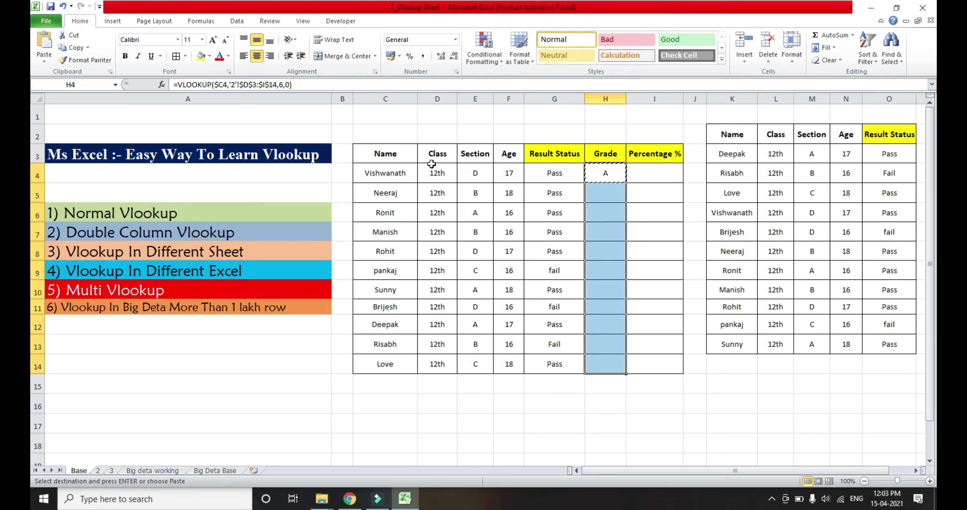
key("ctrl+v")
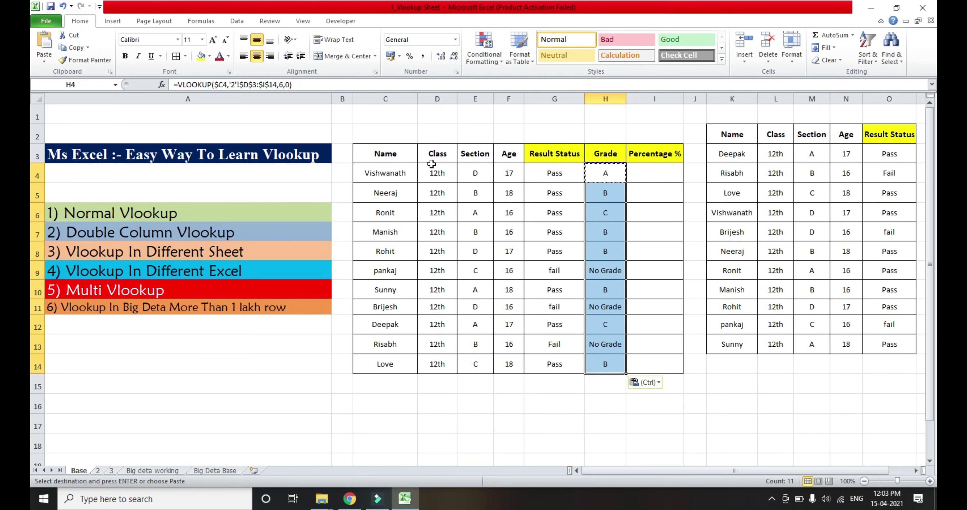
Move to Manish's row to check his looked-up grade.
key("Up")
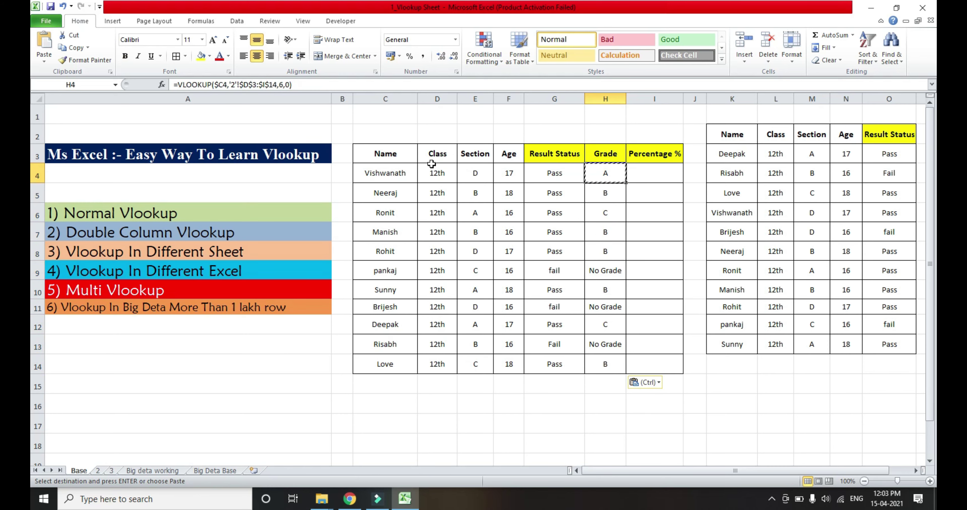
key("Down")
key("Down")
key("Left")
key("Left")
key("Left")
key("Down")
key("Down")
key("Left")
key("Left")
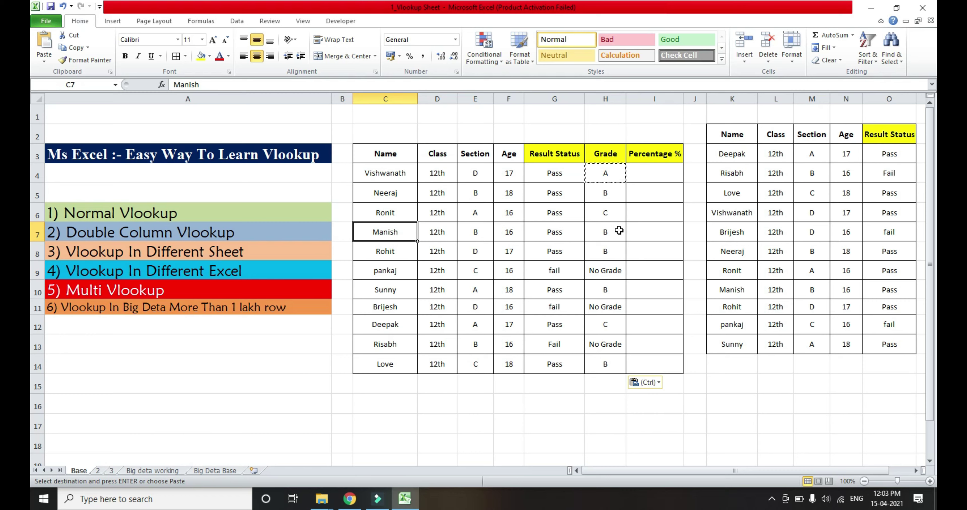
On sheet 2, verify Manish's grade along his row in the source table.
left_click(98, 471)
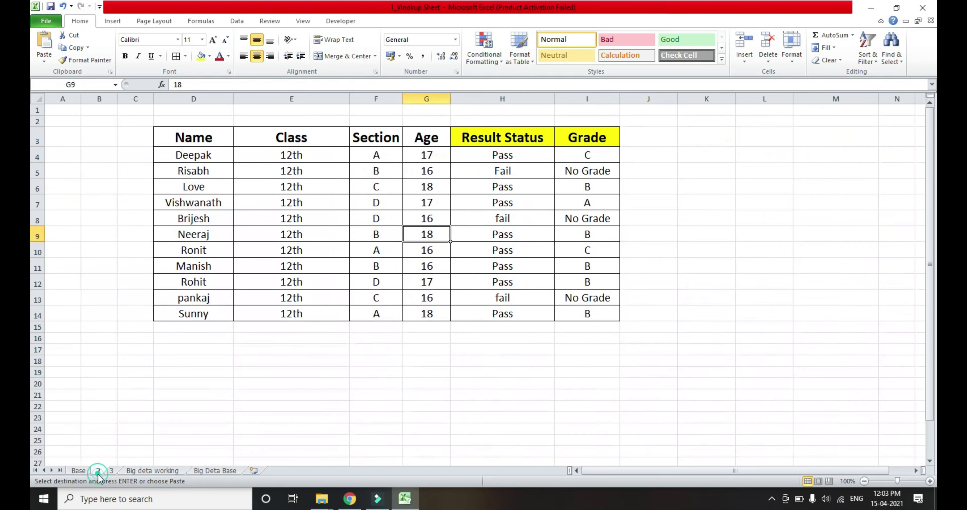
left_click(201, 264)
key("Right")
key("Right")
key("Right")
key("Right")
key("Right")
key("Left")
key("Right")
key("Left")
key("Left")
key("Left")
key("Right")
key("Right")
key("Right")
key("Right")
key("Left")
key("Left")
key("Left")
key("Left")
key("Left")
key("Left")
key("Right")
key("Right")
key("Right")
Return to the Base sheet, cancel the copy marquee, and save the workbook.
left_click(78, 471)
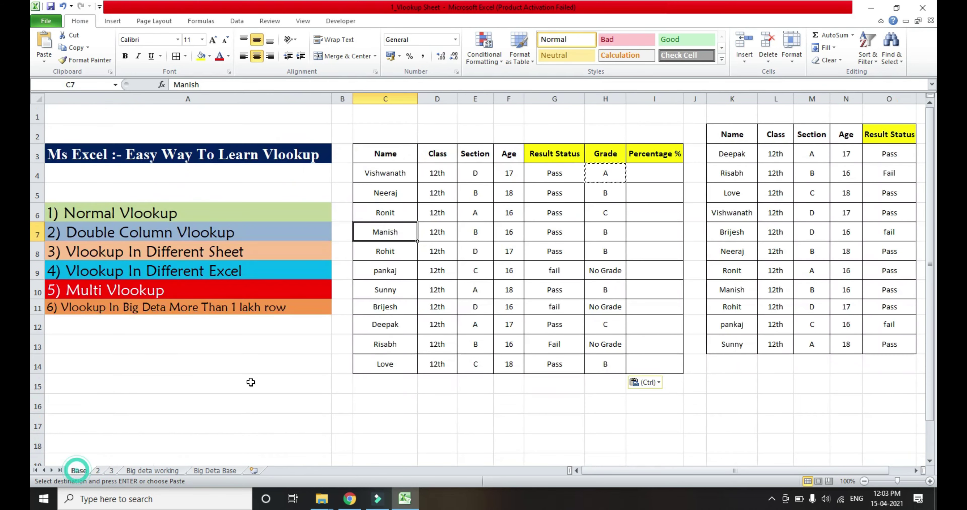
key("Escape")
key("Down")
key("Down")
key("Right")
key("Right")
key("Right")
key("Right")
key("Right")
key("ctrl+Up")
key("ctrl+Up")
key("ctrl+Down")
key("Down")
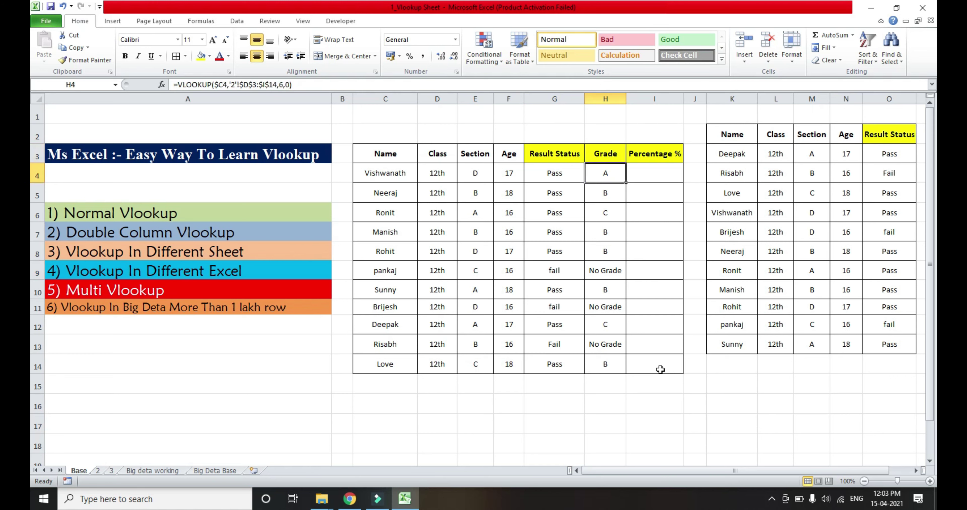
key("ctrl+shift+Down")
key("ctrl+s")
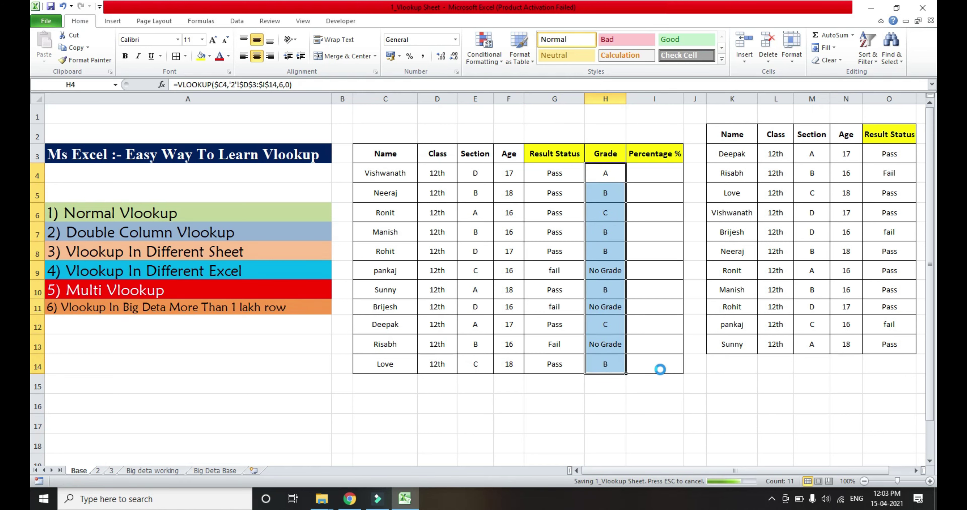
Browse the topic list in column A down to Vlookup In Different Excel.
key("Up")
key("Up")
key("Up")
key("Down")
key("Down")
key("Down")
key("Up")
key("Right")
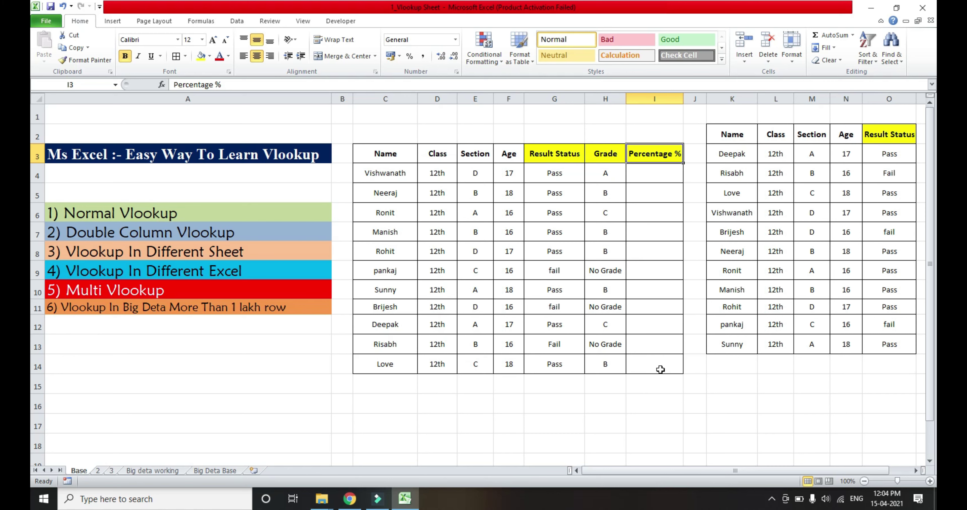
left_click(127, 235)
key("Down")
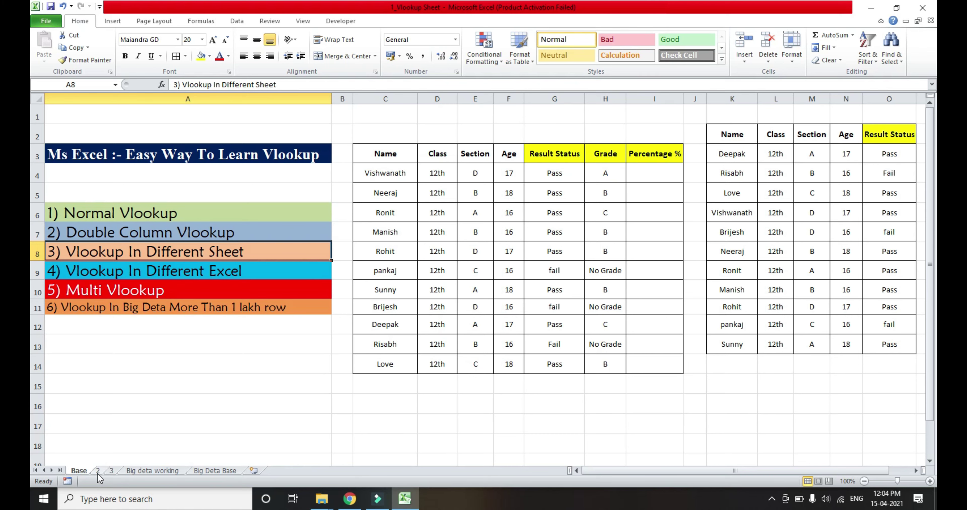
key("Down")
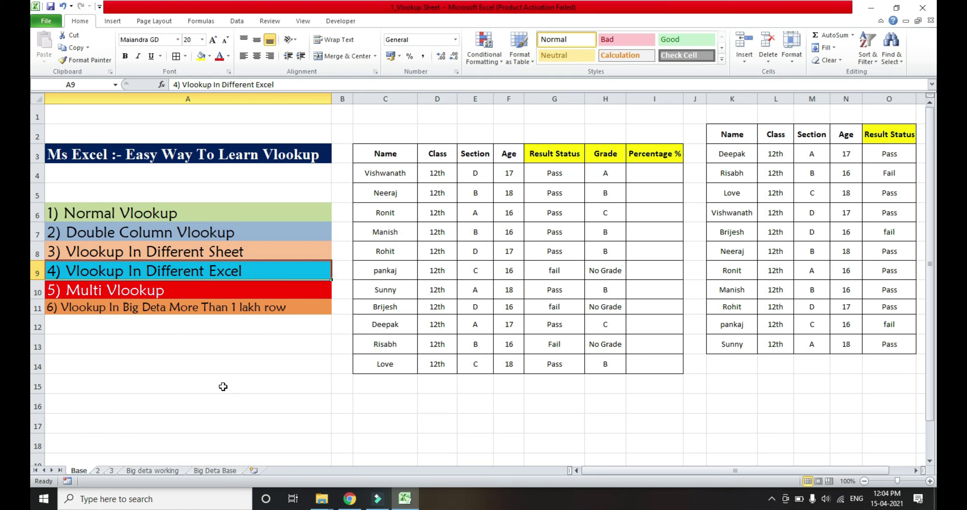
Open 2_Vlookup Sheet from the vlookup Tutorials Explorer window, undoing an accidental rename.
left_click(324, 501)
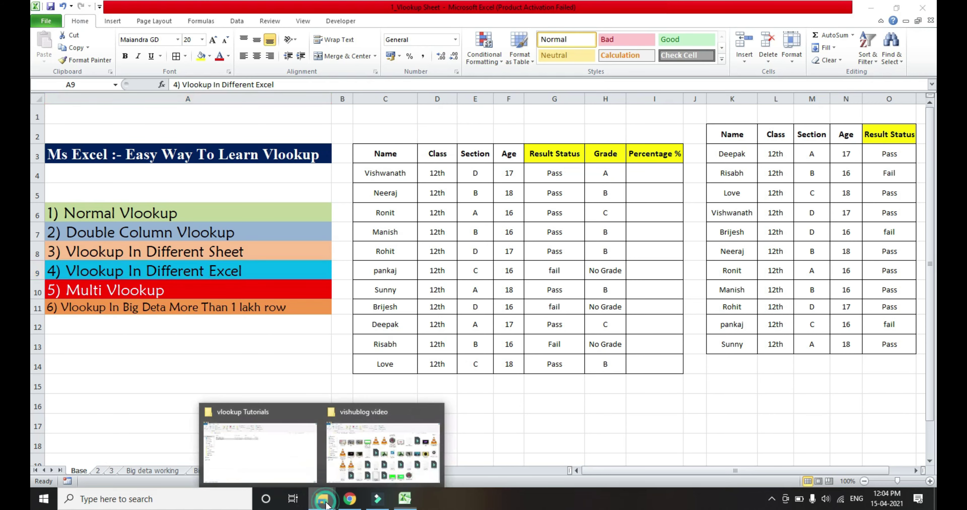
left_click(289, 434)
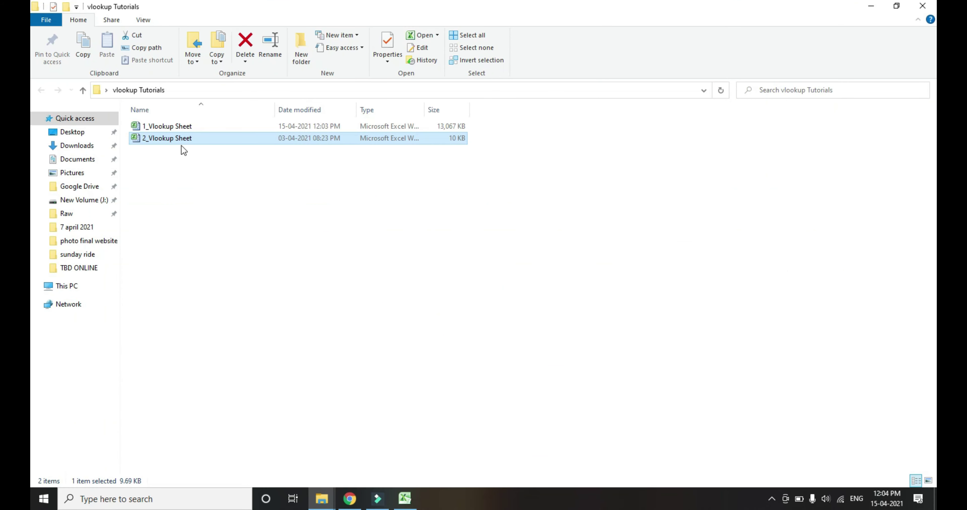
left_click(186, 137)
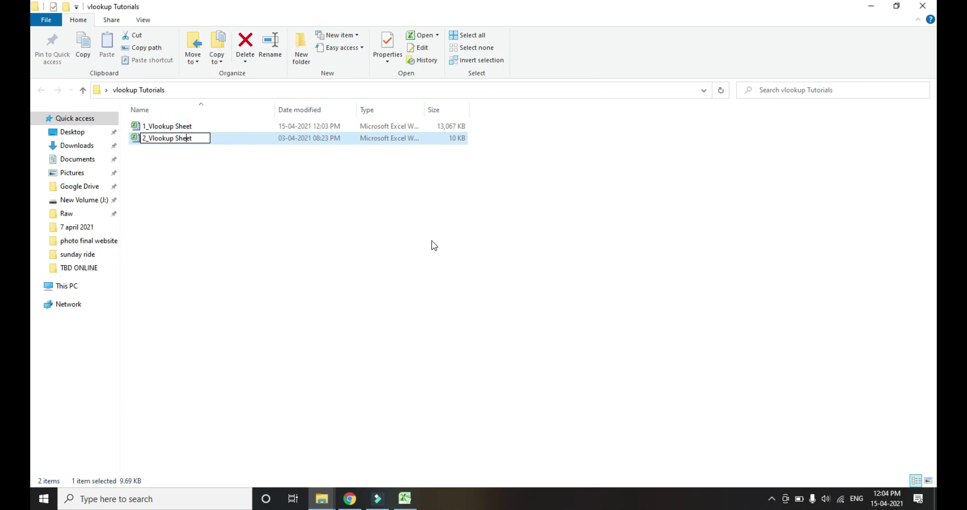
left_click(394, 234)
double_click(187, 138)
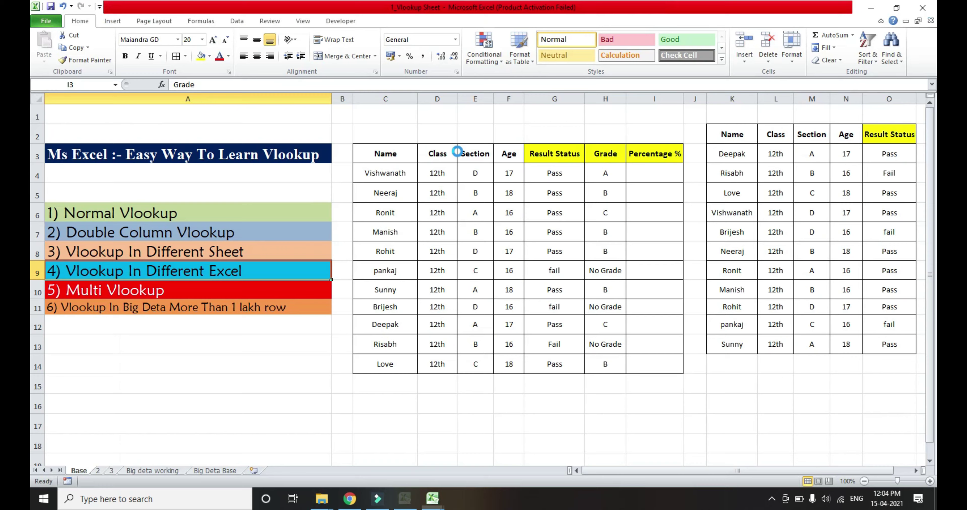
Inspect 2_Vlookup Sheet's Percentage % values, then return to 1_Vlookup Sheet's cell I4.
left_click(592, 170)
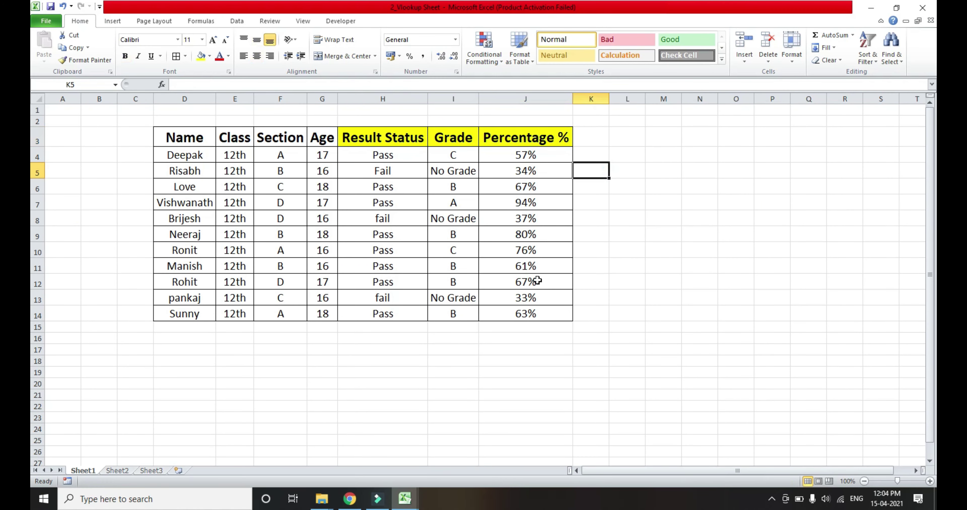
left_click(537, 157)
key("ctrl+shift+Down")
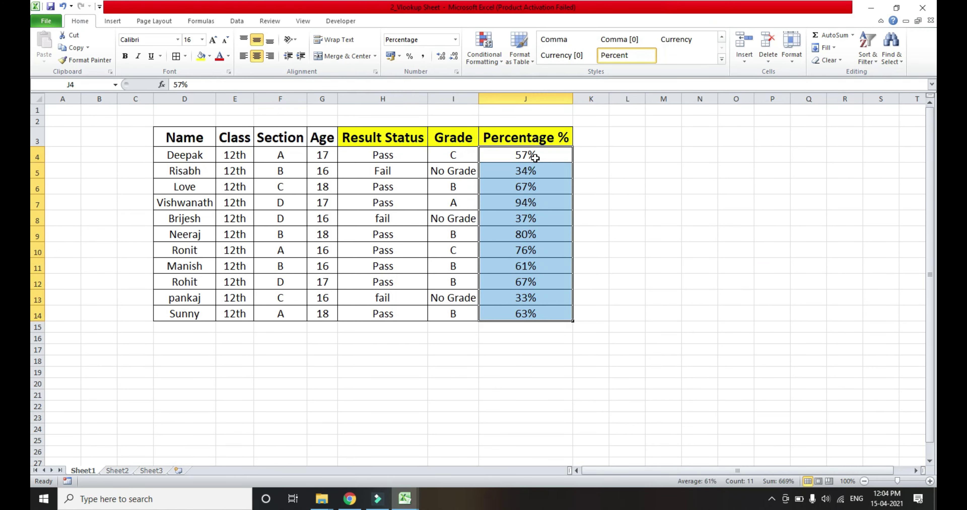
left_click(627, 172)
mouse_move(405, 498)
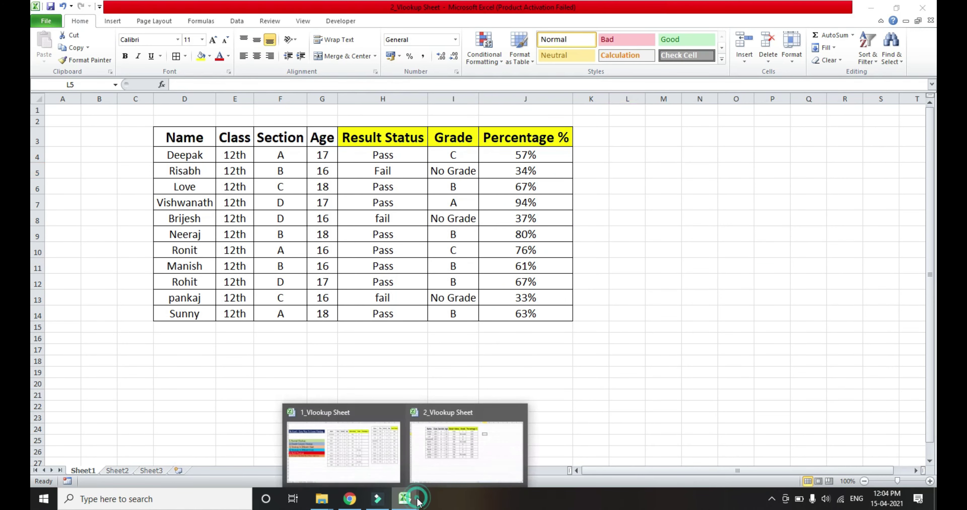
left_click(363, 445)
left_click(655, 173)
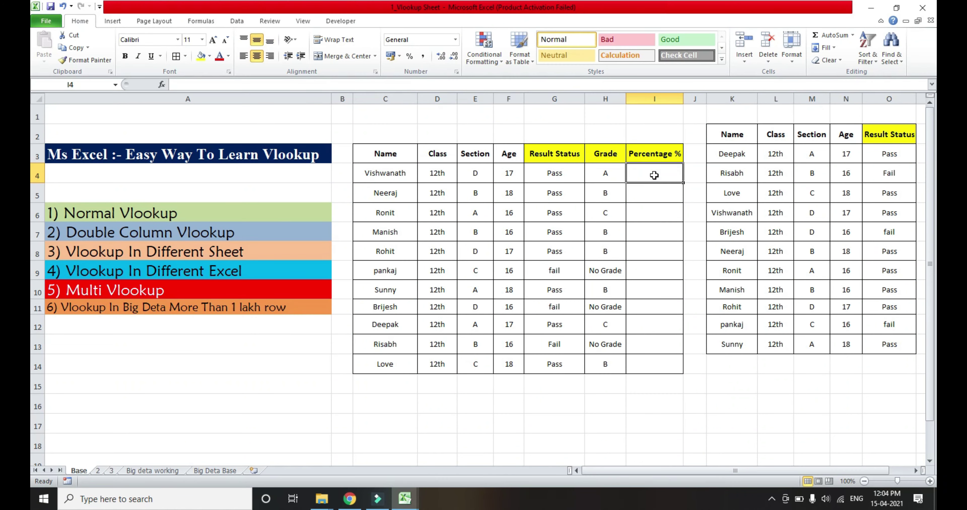
Enter =VLOOKUP($C4, in I4, using C4 with column C locked as the lookup value.
type("=v")
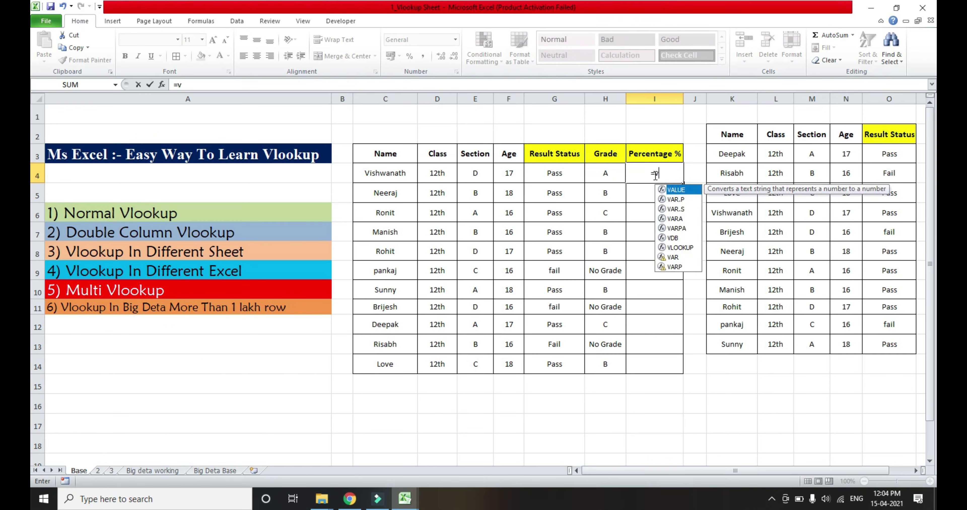
type("lo")
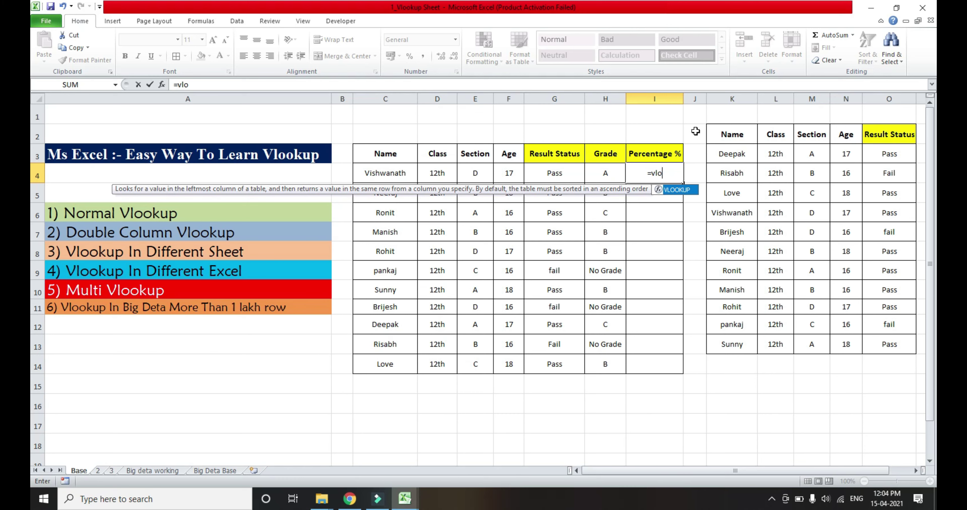
key("Tab")
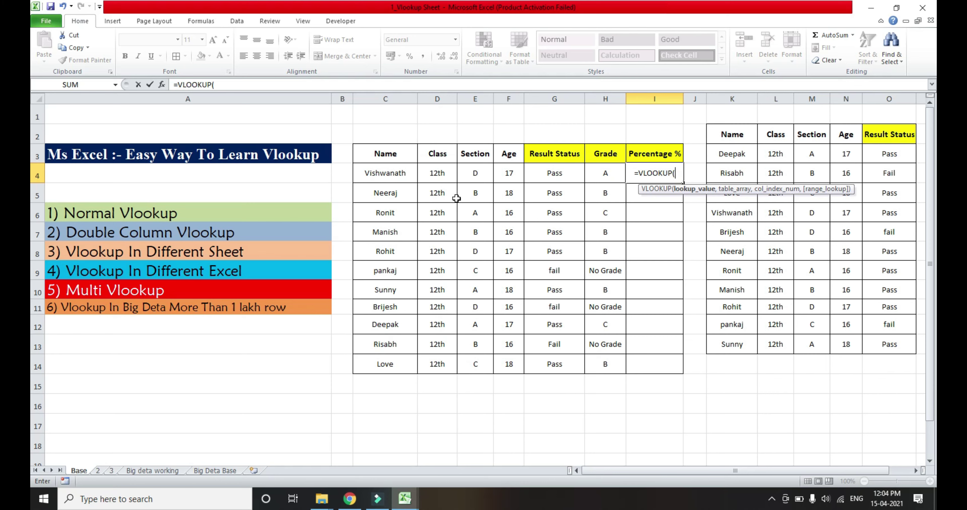
left_click(399, 175)
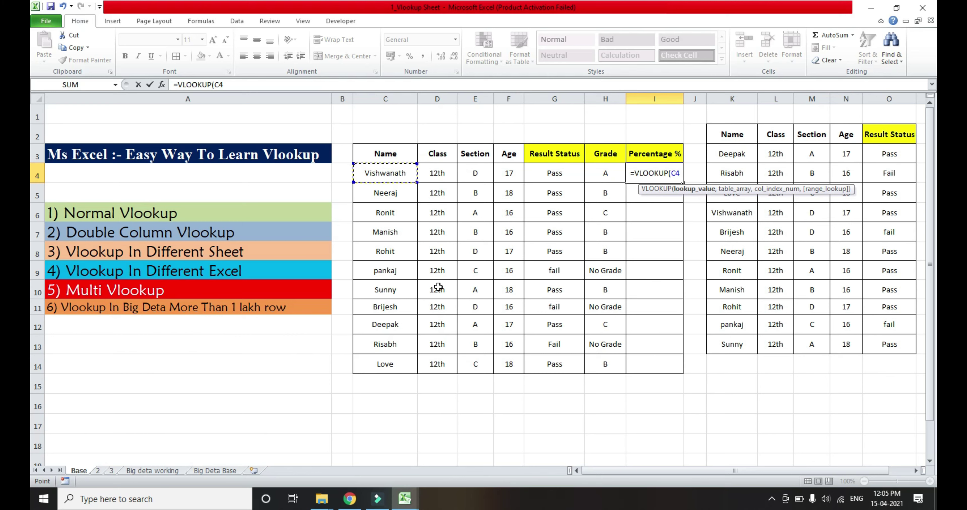
key("shift+Down")
key("shift+Down")
key("shift+Down")
key("shift+Down")
key("shift+Down")
key("shift+Down")
key("shift+Down")
key("shift+Down")
key("shift+Down")
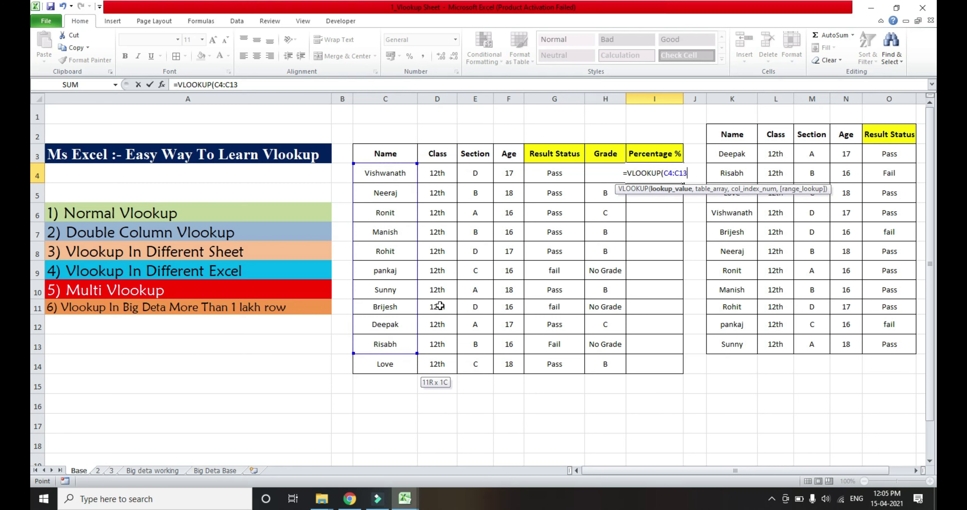
key("shift+Up")
key("shift+Up")
key("shift+Up")
key("shift+Up")
key("shift+Up")
key("shift+Up")
key("shift+Up")
key("shift+Up")
key("Left")
key("Right")
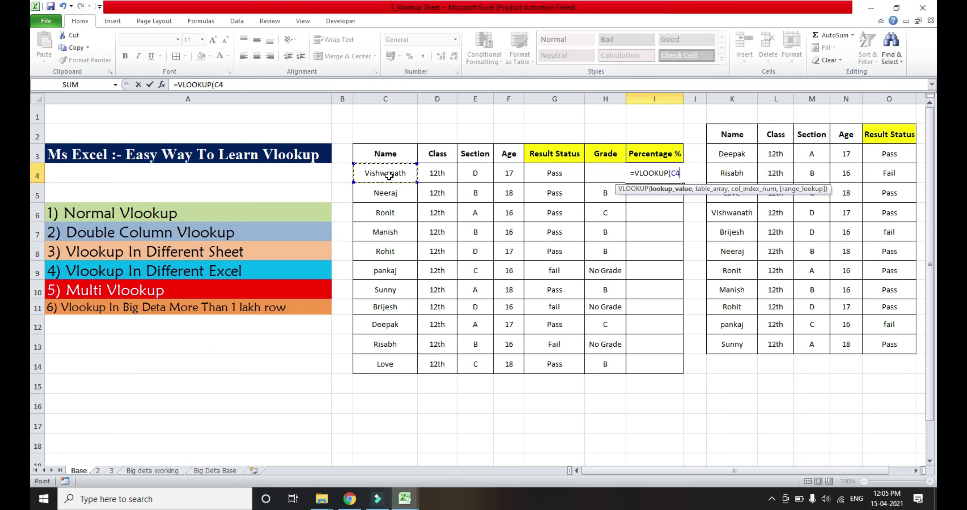
left_click(220, 85)
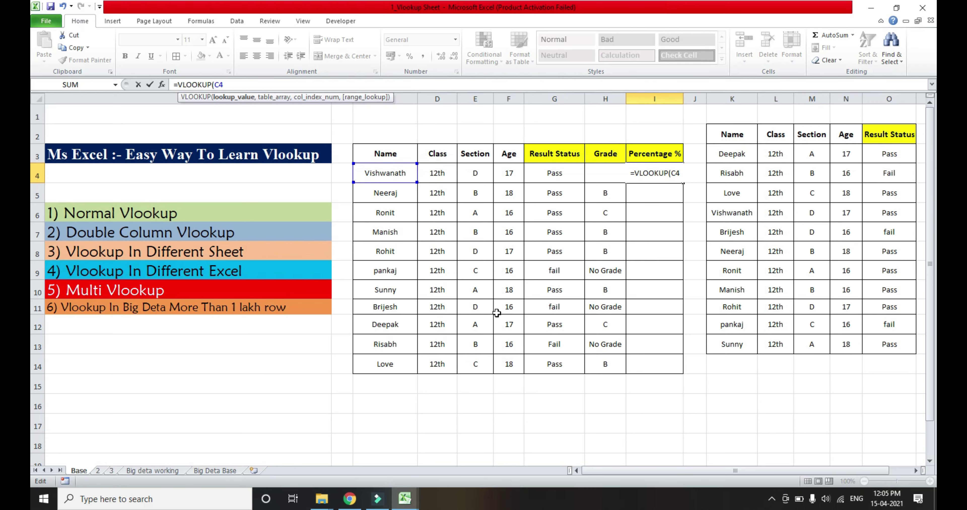
type("$")
type(",")
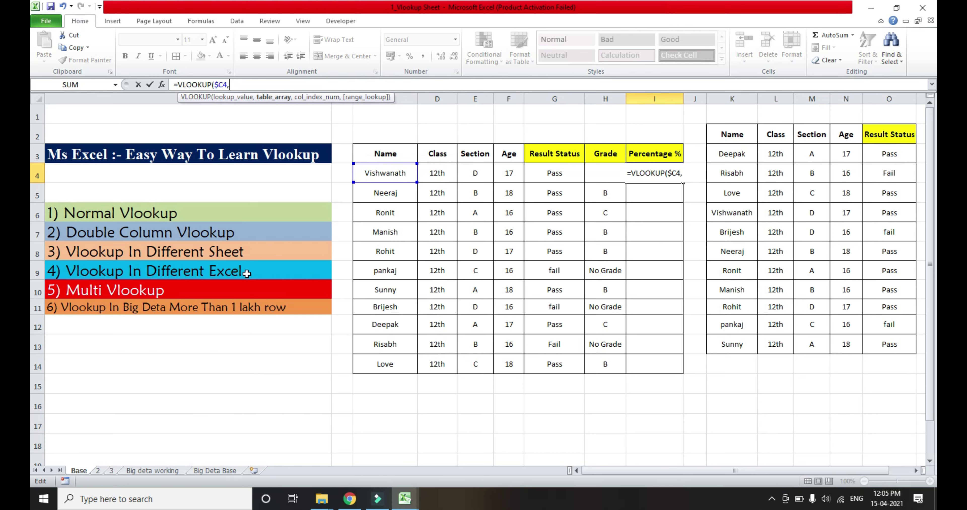
mouse_move(404, 498)
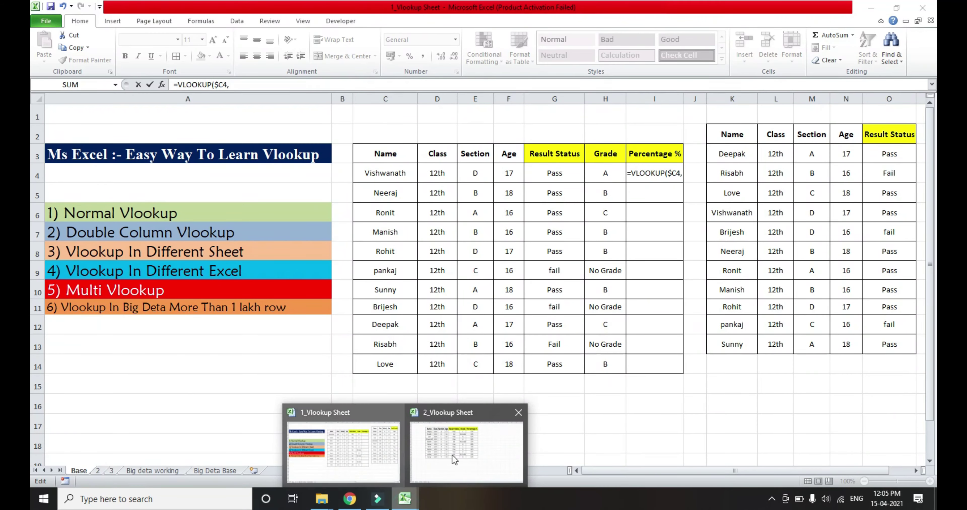
left_click(454, 458)
Use 2_Vlookup Sheet's D3:J14 as the table, column 7, exact match 0, returning 0.942.
left_click(203, 138)
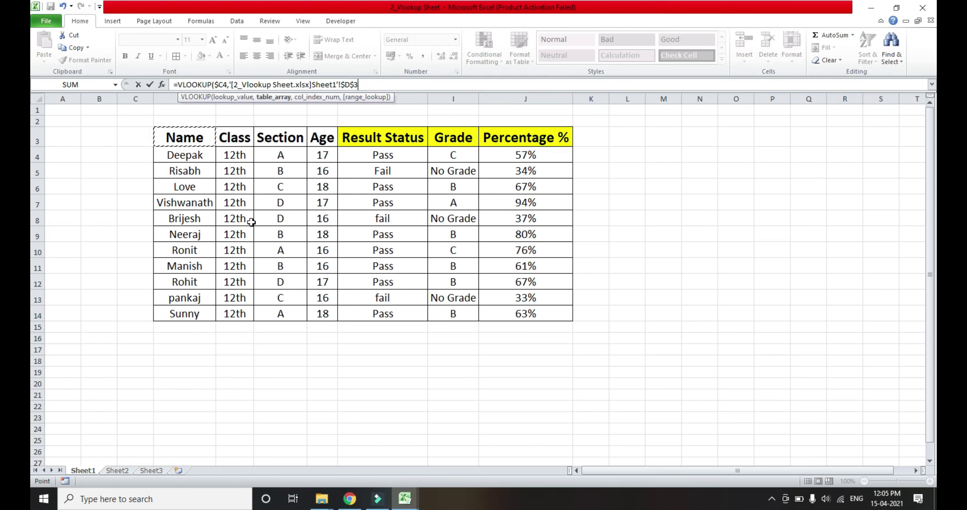
key("shift+Right")
key("shift+Right")
key("shift+Right")
key("shift+Right")
key("shift+Right")
key("shift+Right")
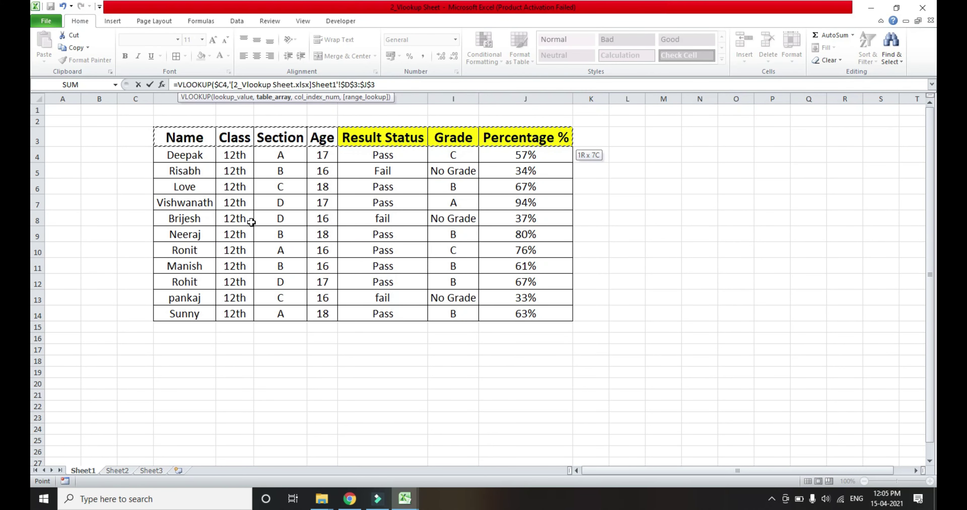
key("shift+Down")
key("shift+Down")
key("shift+Down")
key("shift+Down")
key("shift+Down")
key("shift+Down")
key("shift+Down")
key("shift+Down")
key("shift+Down")
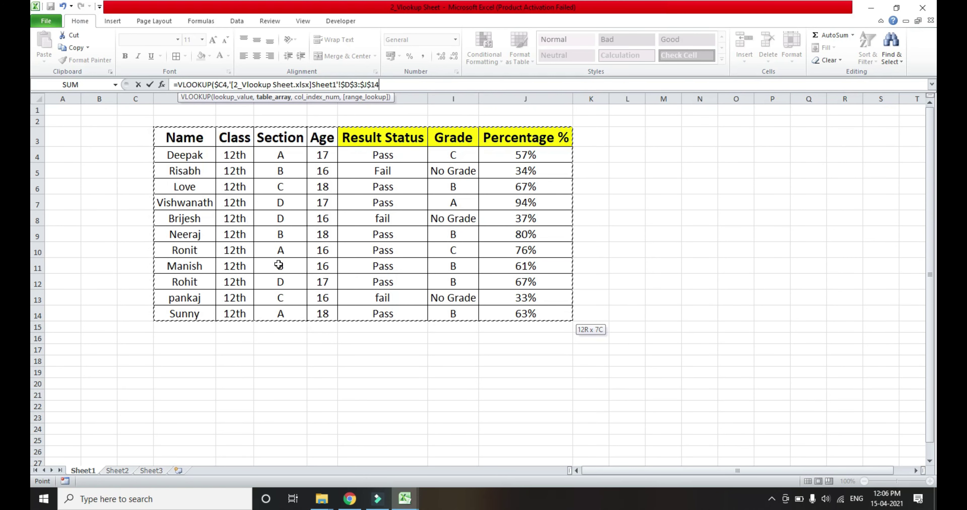
type(",")
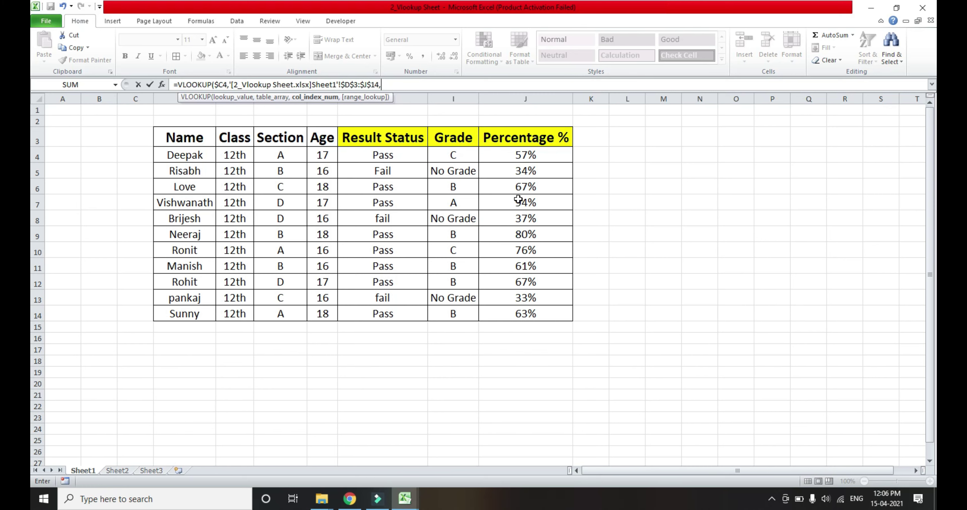
type("7,0")
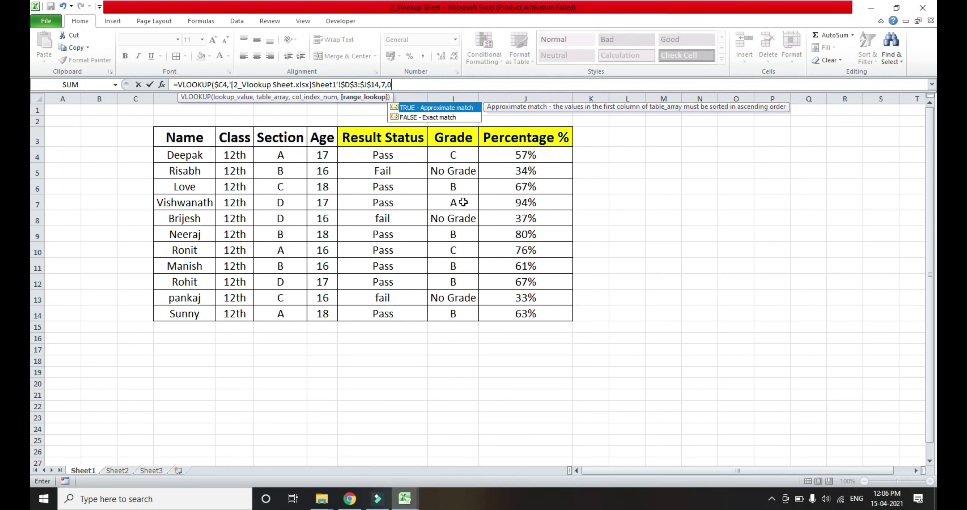
type(")")
key("Return")
key("Up")
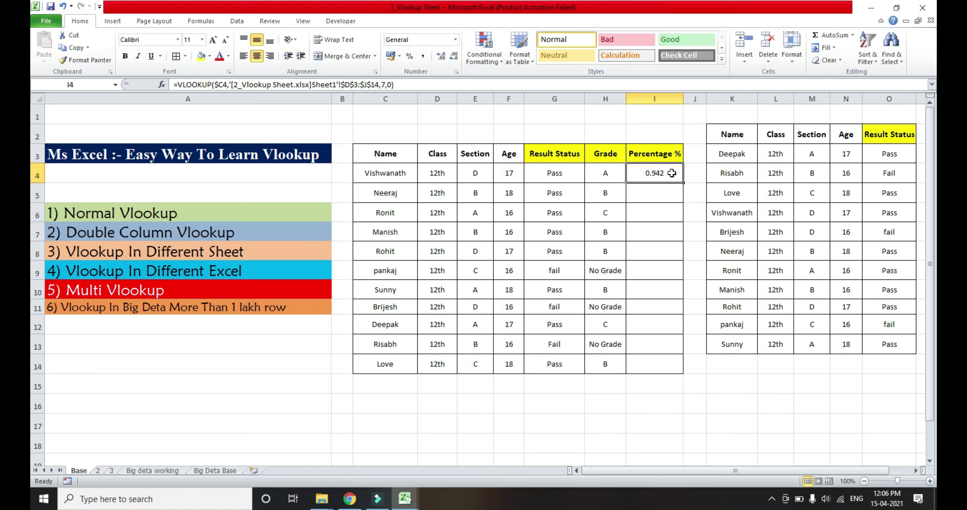
Format I4 as Percentage and paste its formula into the cell below.
left_click(456, 39)
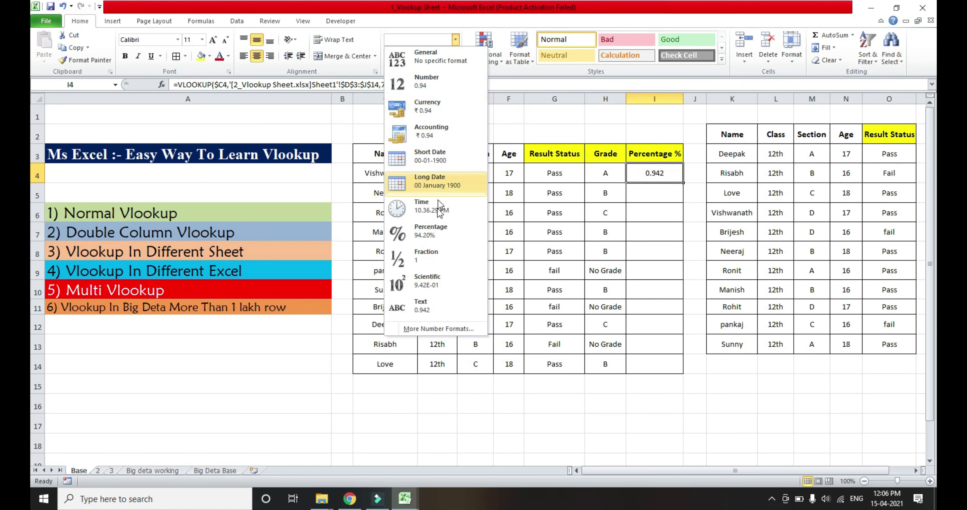
left_click(435, 235)
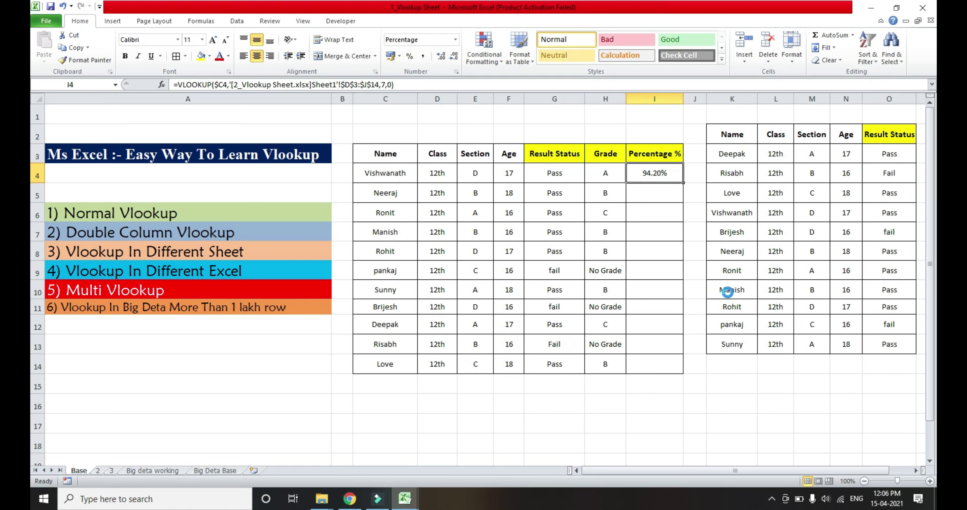
key("ctrl+c")
key("Down")
key("Down")
key("Down")
key("shift+Up")
key("shift+Up")
key("shift+Up")
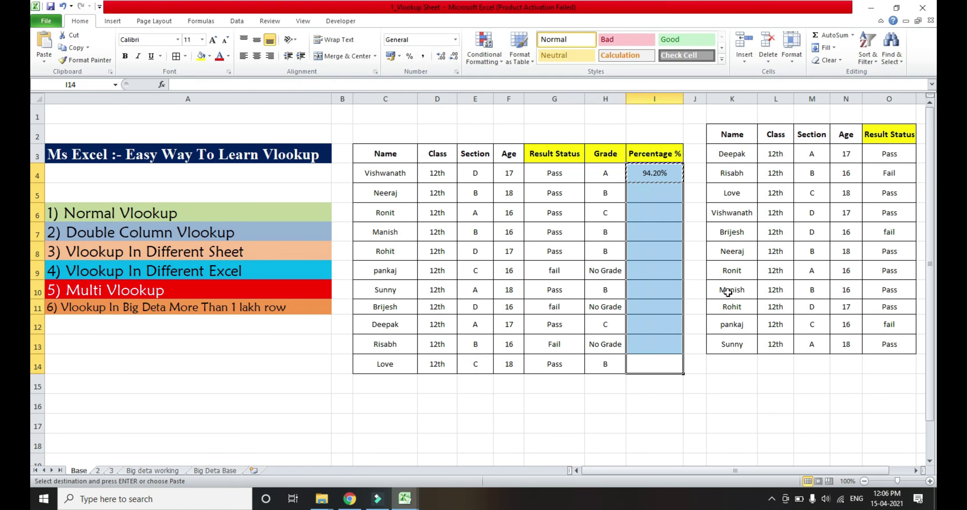
key("ctrl+v")
key("Up")
key("Up")
key("Escape")
key("Up")
key("Up")
key("Up")
key("Up")
key("Up")
key("Up")
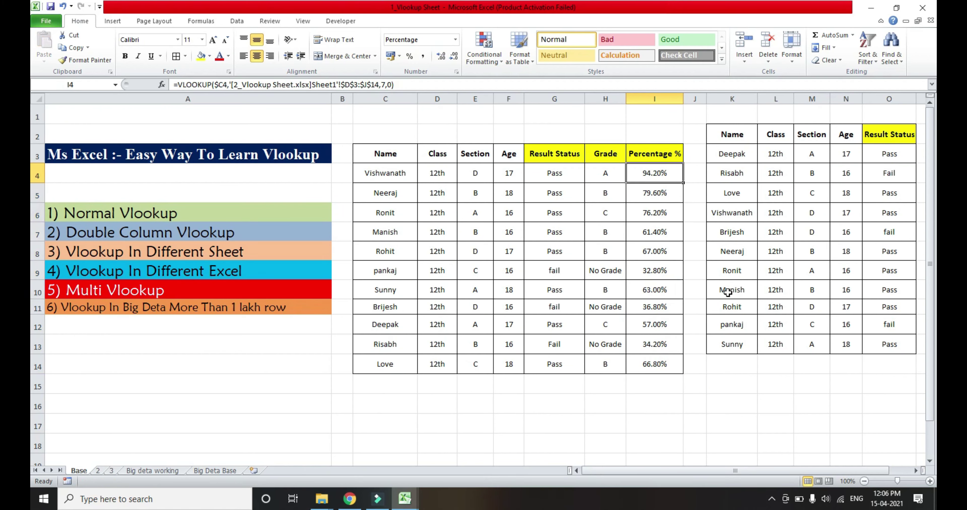
Copy I4's lookup formula and paste it into the next cells down.
key("ctrl+c")
key("shift+Down")
key("shift+Down")
key("shift+Down")
key("shift+Down")
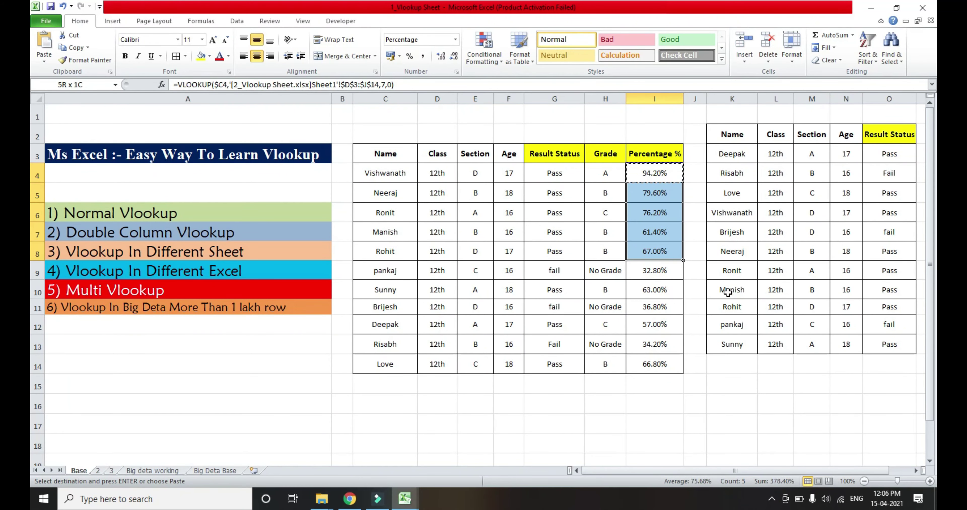
key("shift+Down")
key("shift+Down")
key("shift+Down")
key("shift+Down")
key("shift+Down")
key("ctrl+v")
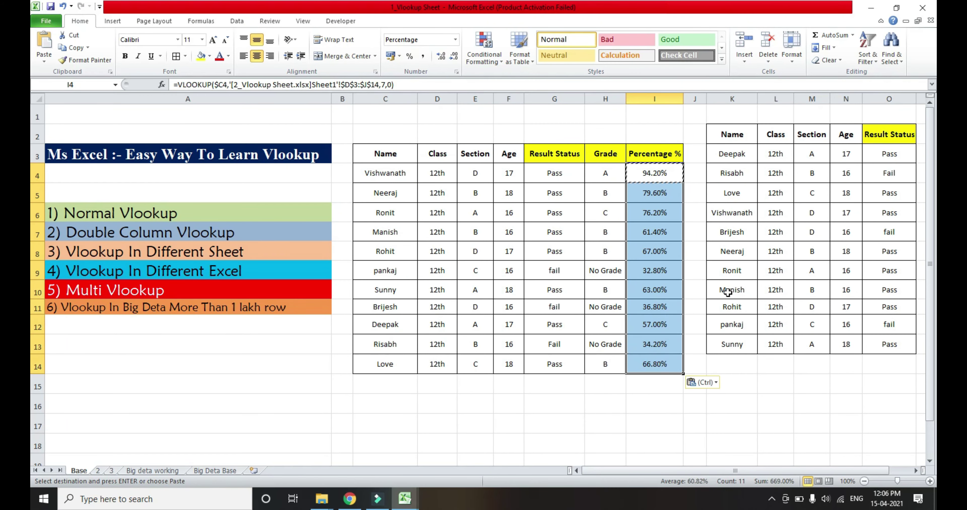
key("Up")
key("Up")
Compare the Grade and Percentage % lookup formulas in H4, I4 and I14.
key("Down")
key("Down")
key("Up")
key("Down")
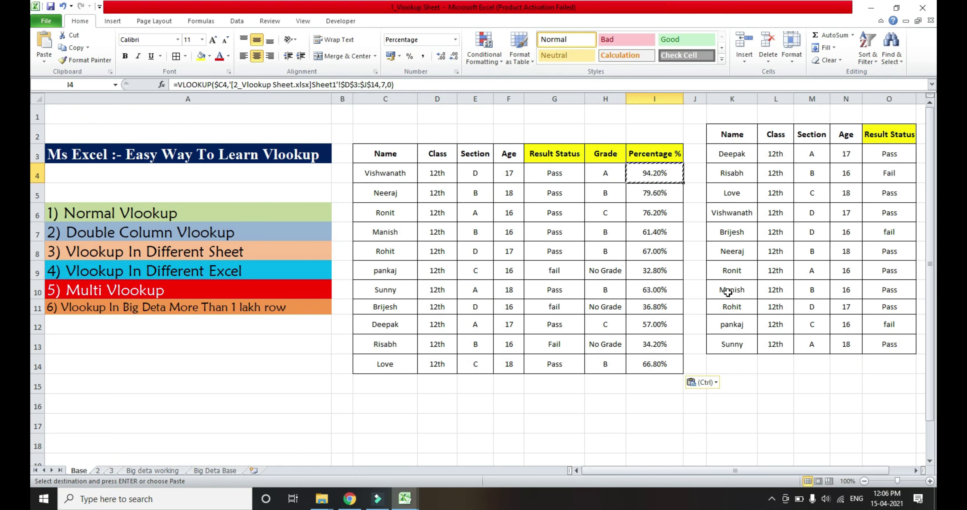
key("Left")
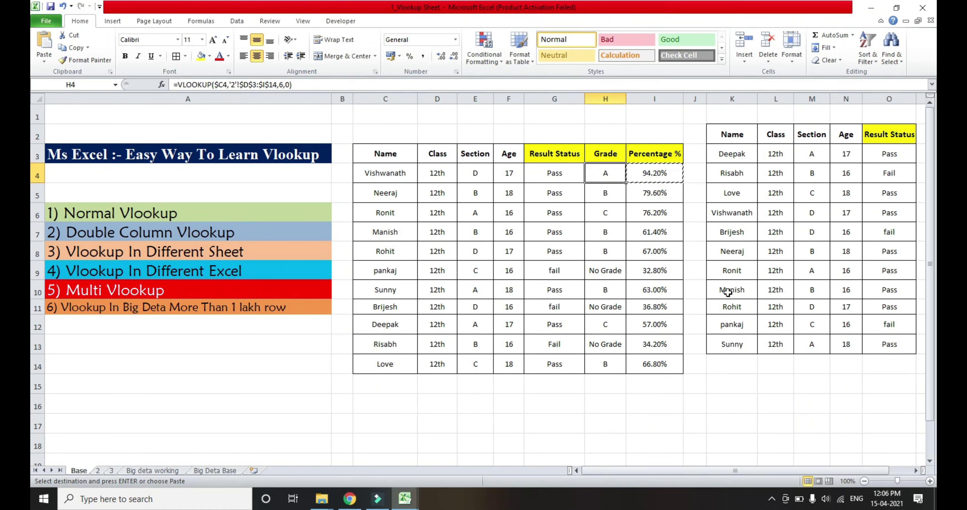
key("Right")
key("Right")
key("Right")
key("Left")
key("Left")
key("Left")
key("Right")
key("Right")
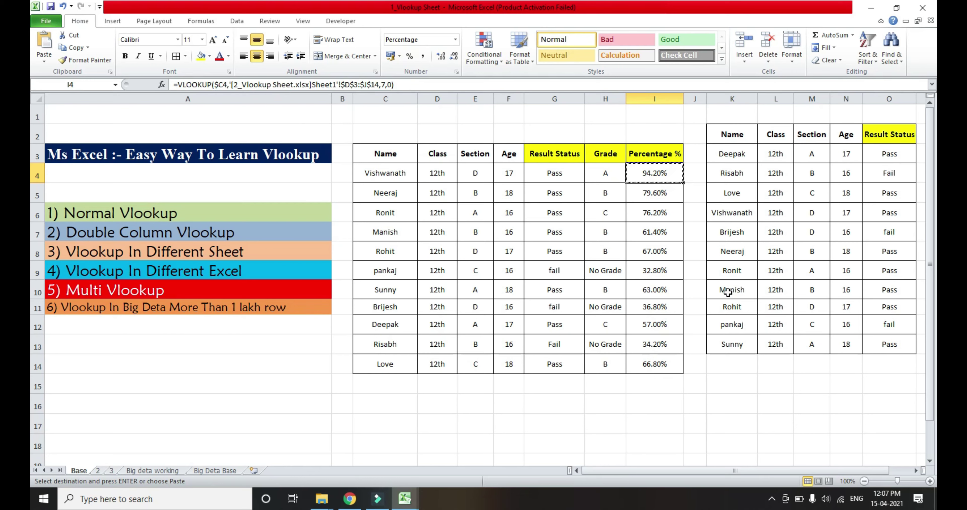
key("Left")
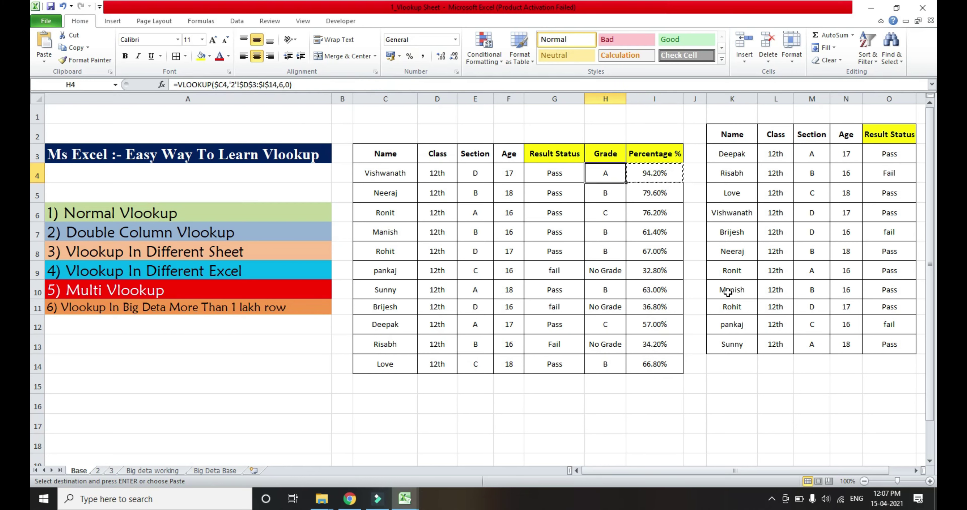
key("ctrl+Down")
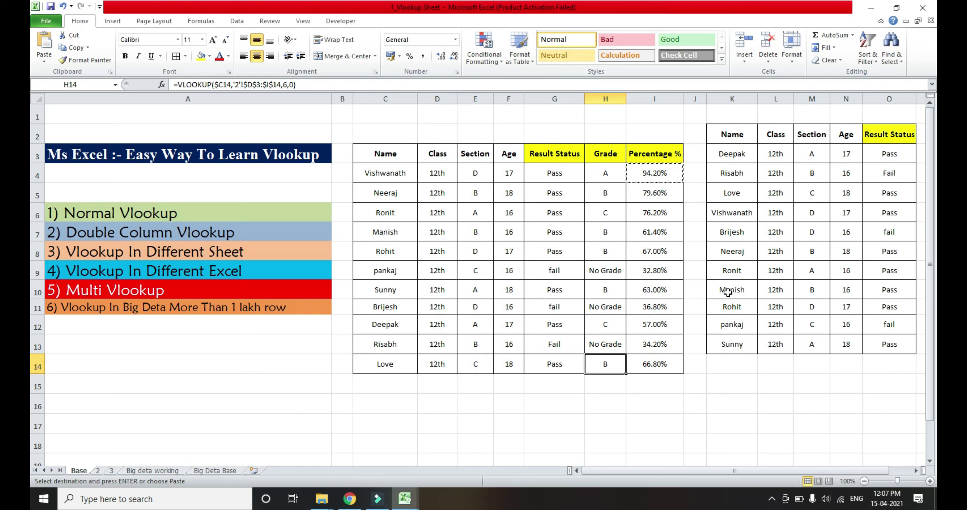
key("ctrl+Up")
key("Down")
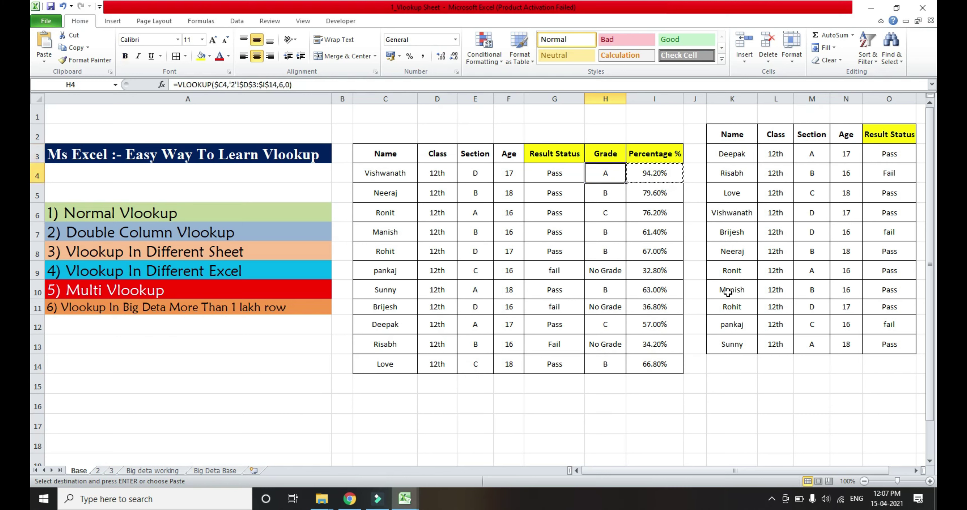
key("Right")
key("Left")
key("Right")
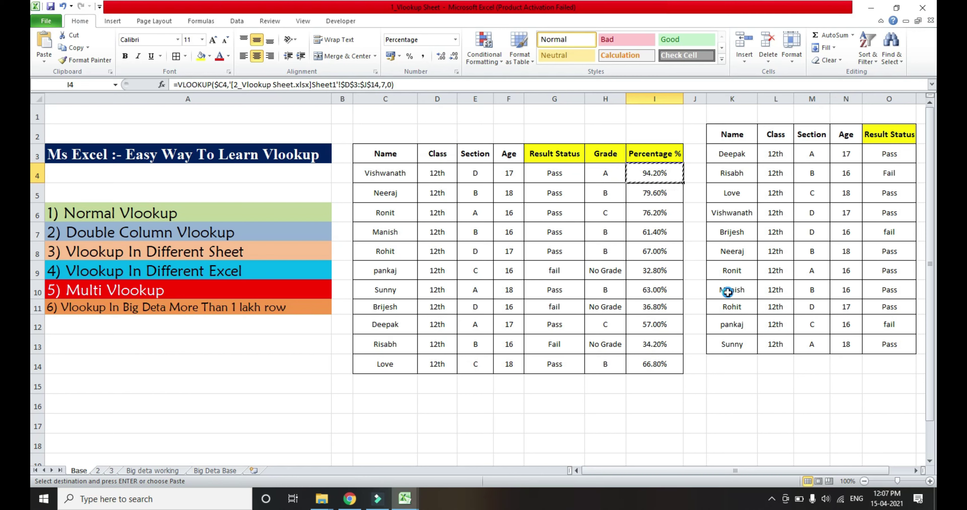
key("Left")
key("ctrl+Down")
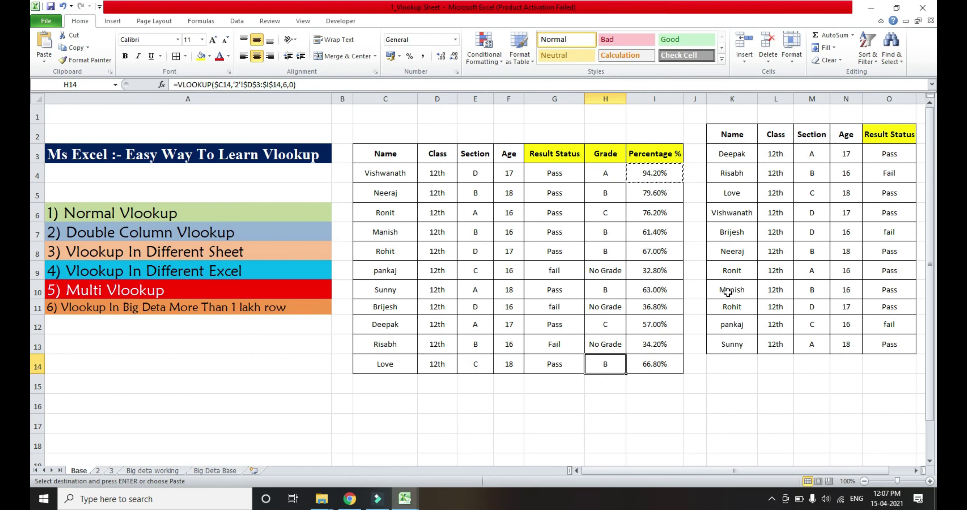
key("Right")
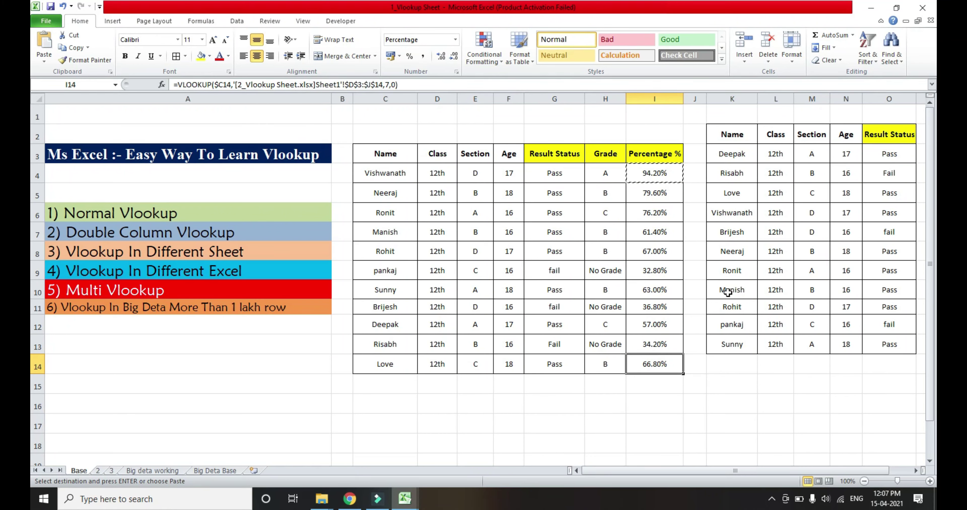
Paste the formula into I4:I14 so all eleven percentages fill, then save.
key("ctrl+shift+Up")
key("shift+Down")
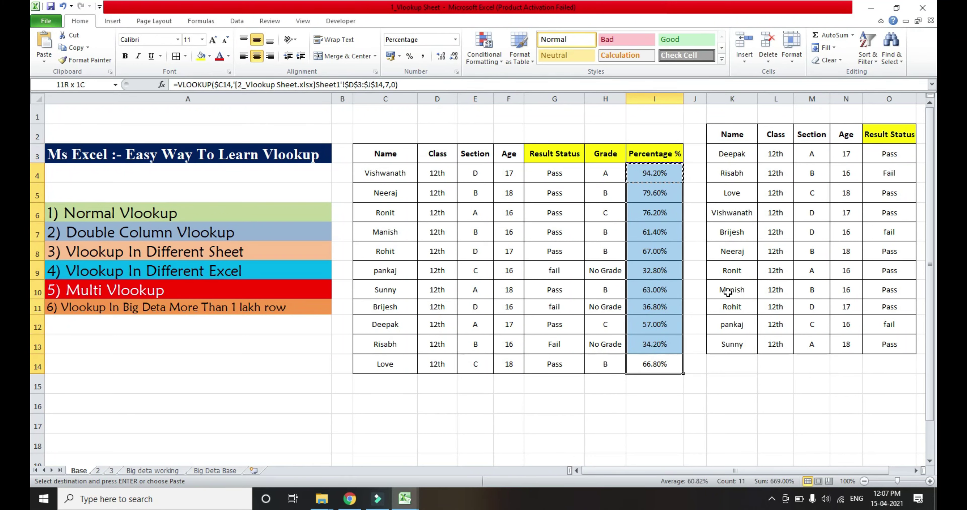
key("ctrl+v")
key("ctrl+Down")
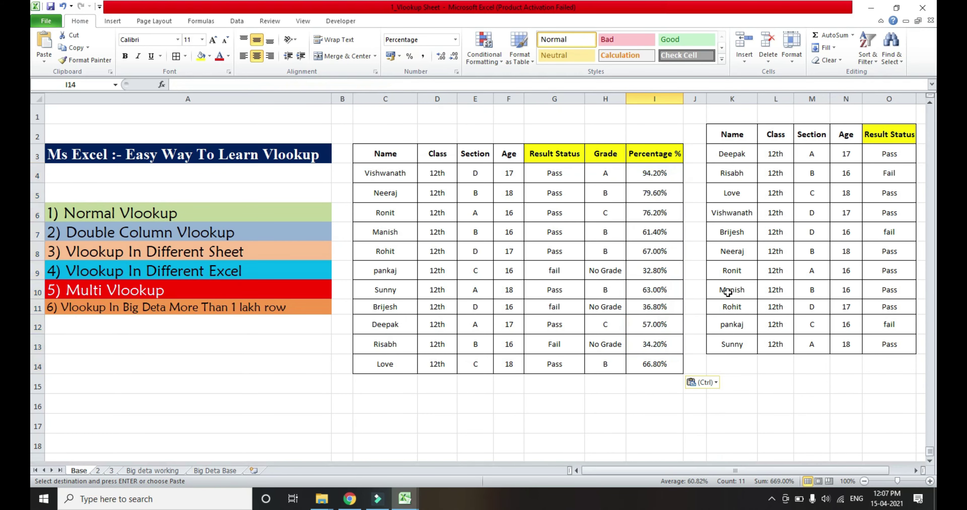
key("ctrl+Up")
key("Down")
key("Down")
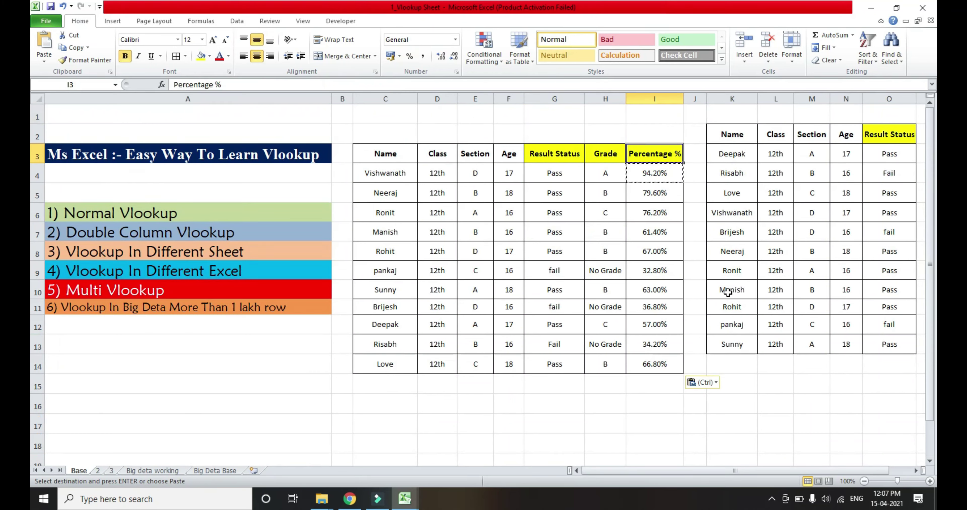
key("ctrl+s")
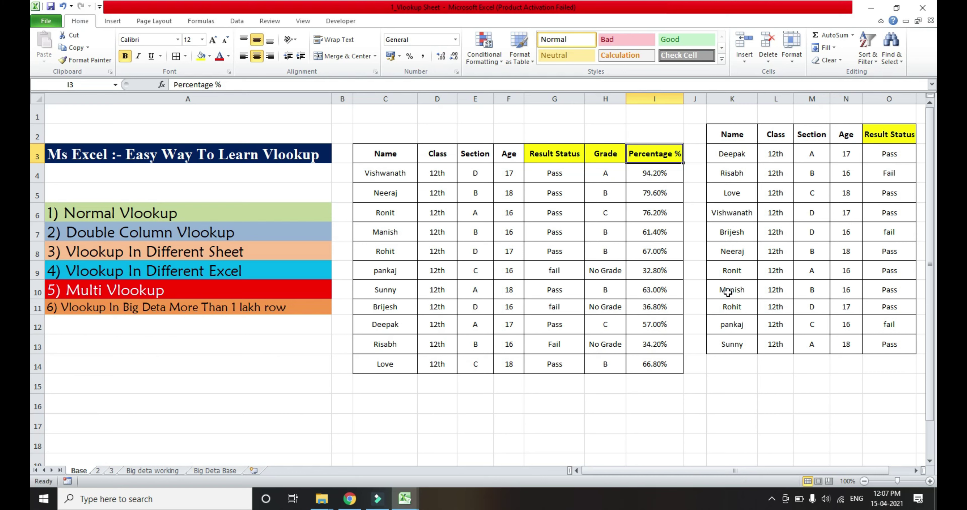
left_click(178, 267)
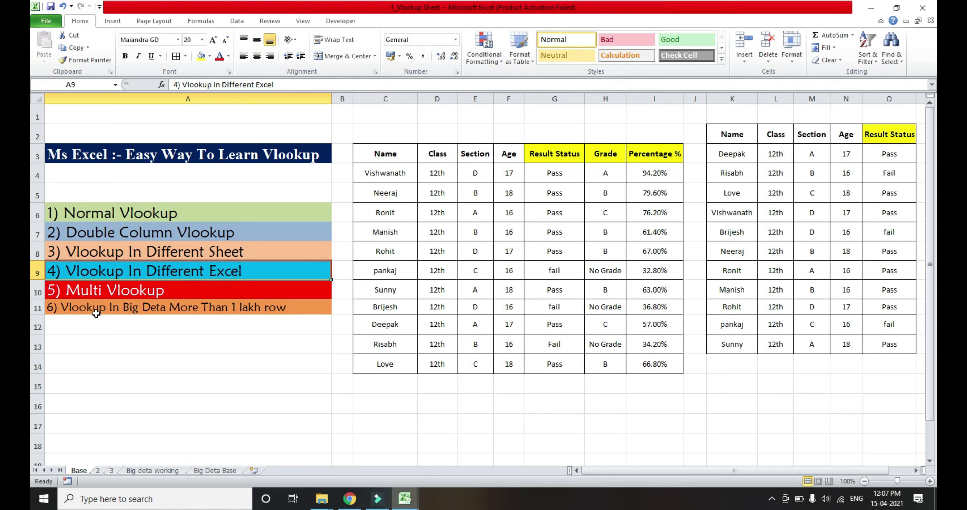
left_click(105, 295)
left_click(112, 324)
key("Up")
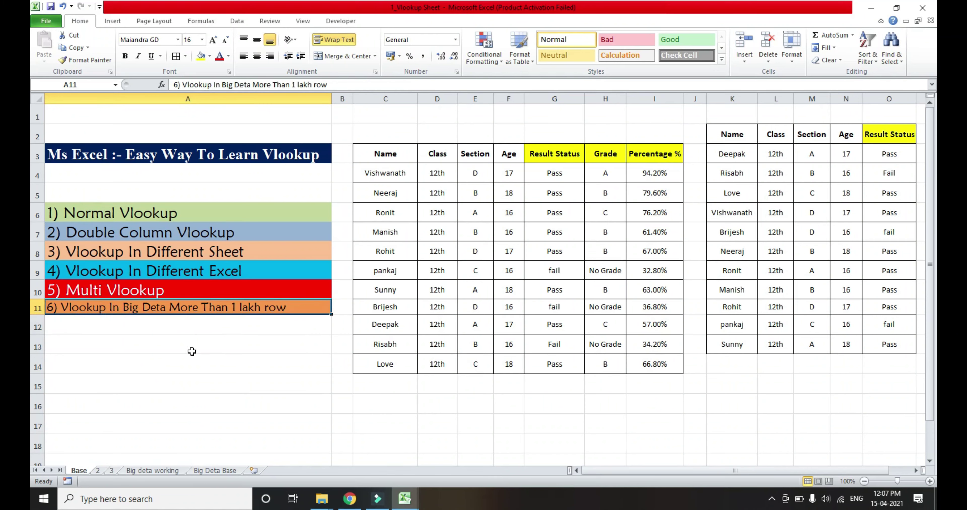
key("Up")
key("Up")
key("Up")
key("Up")
key("Down")
key("Down")
key("Down")
key("Down")
key("shift+Down")
key("Up")
key("Up")
key("Up")
key("Up")
key("Down")
key("Down")
key("Down")
key("Down")
key("shift+Down")
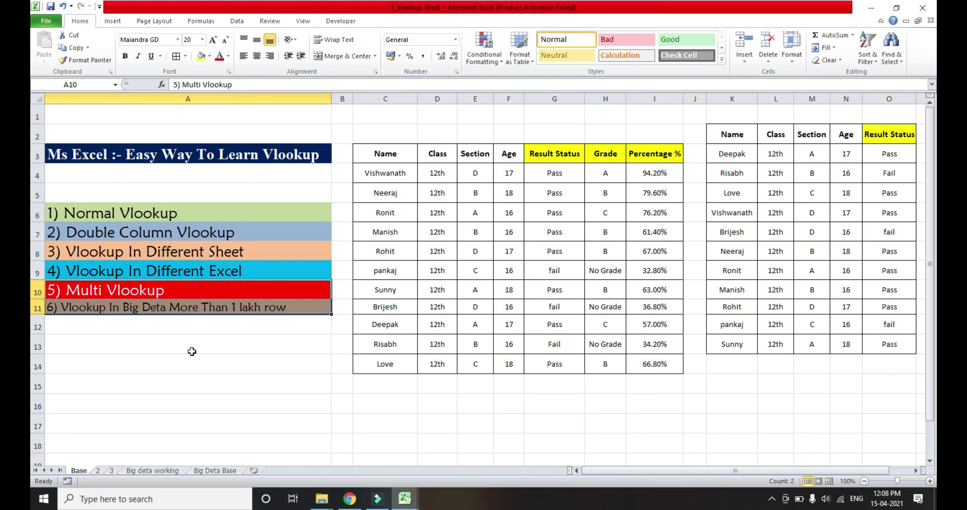
key("shift+Up")
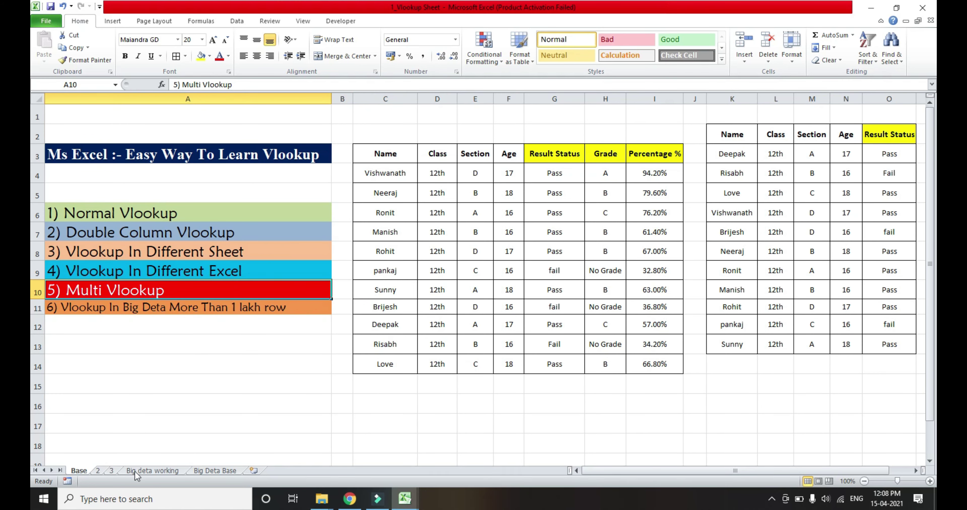
left_click(405, 499)
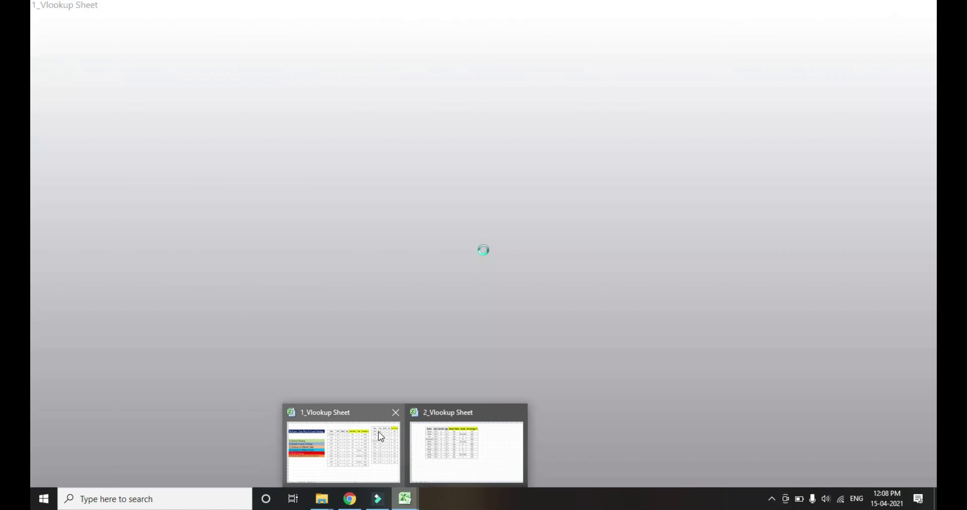
left_click(380, 435)
left_click(191, 411)
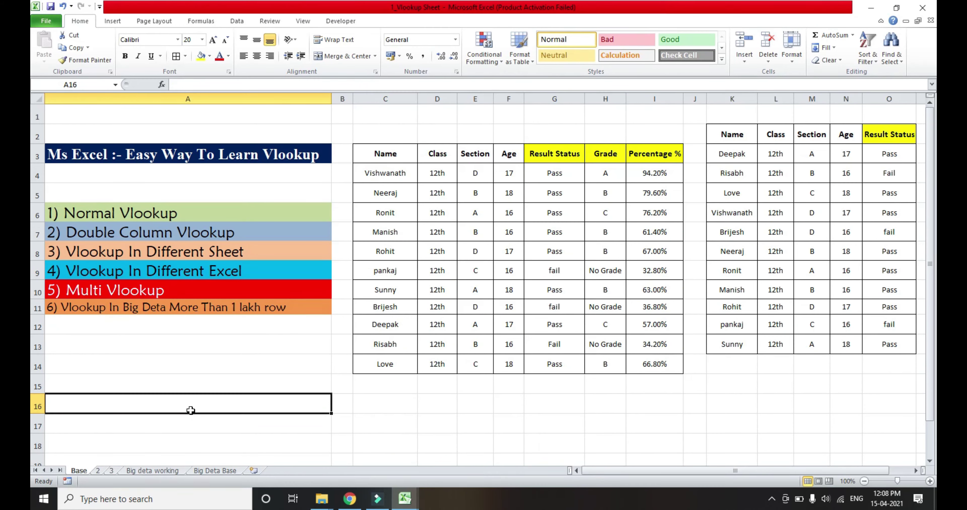
Switch to sheet 3, which has the student marks table and the lower names table.
left_click(160, 473)
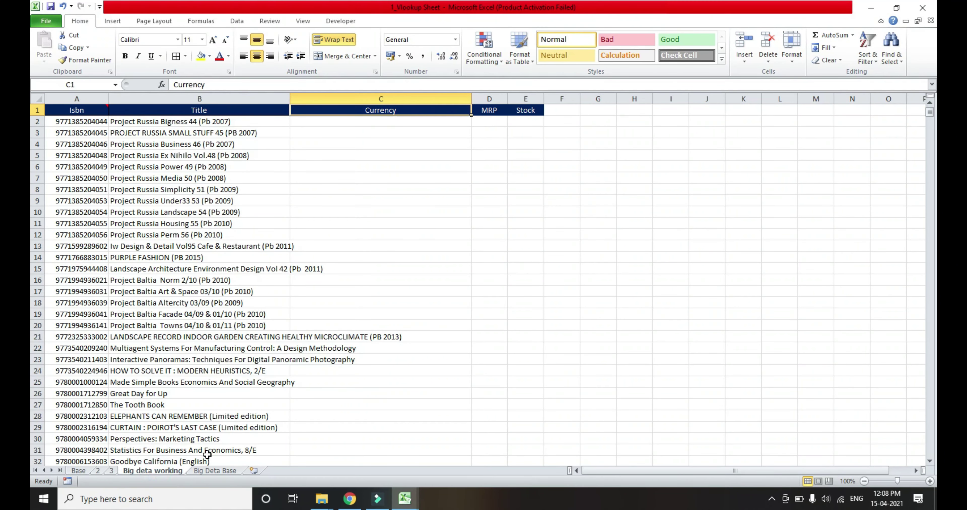
left_click(215, 471)
left_click(112, 471)
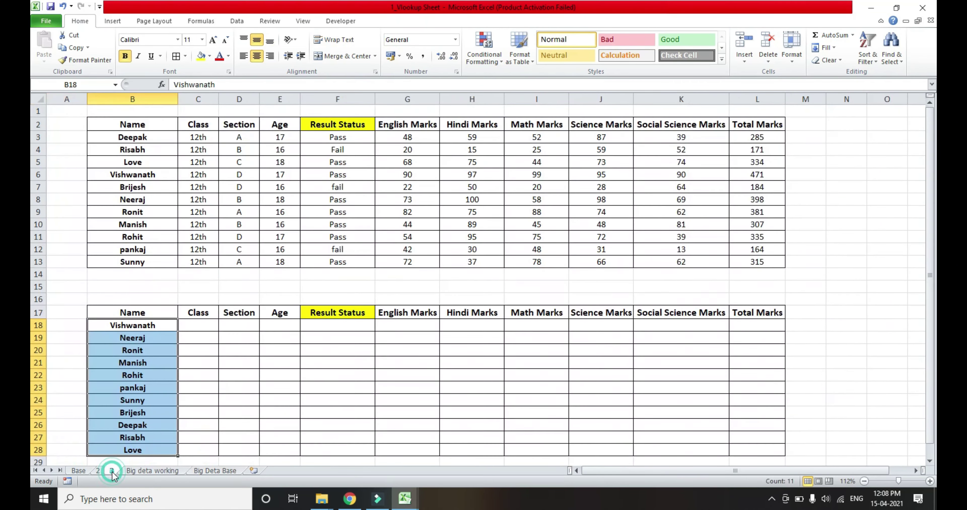
left_click(314, 338)
Review the lower table's first student row and its Class to Result Status headers.
key("Up")
key("Up")
key("Left")
key("Left")
key("Left")
key("Down")
key("Left")
key("Right")
key("Up")
key("Right")
key("Right")
key("Right")
key("Left")
key("Right")
key("Right")
key("Left")
key("shift+Left")
key("shift+Left")
key("shift+Left")
key("Down")
key("Up")
key("Right")
key("Right")
key("Right")
key("Right")
key("Right")
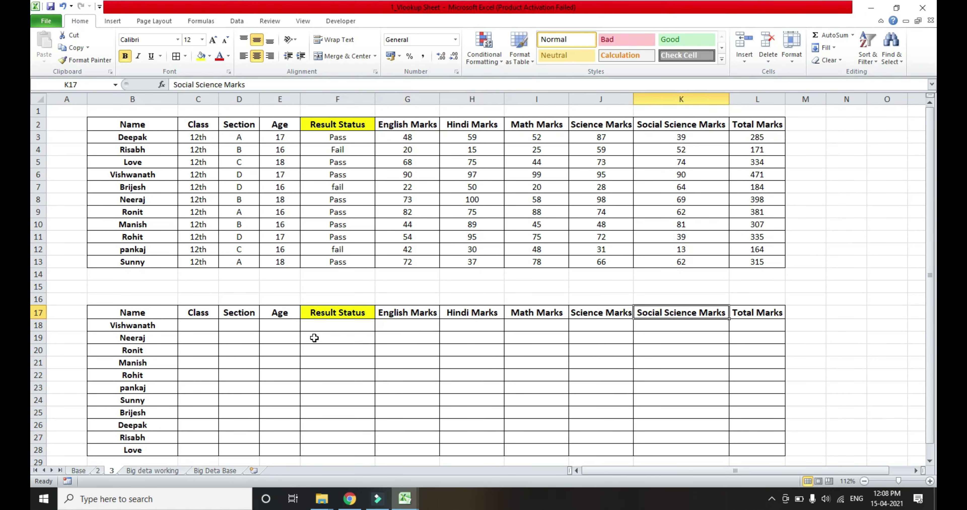
key("Right")
key("Right")
key("Left")
key("Right")
key("Right")
key("Right")
key("Right")
key("Right")
key("Right")
key("Right")
key("Right")
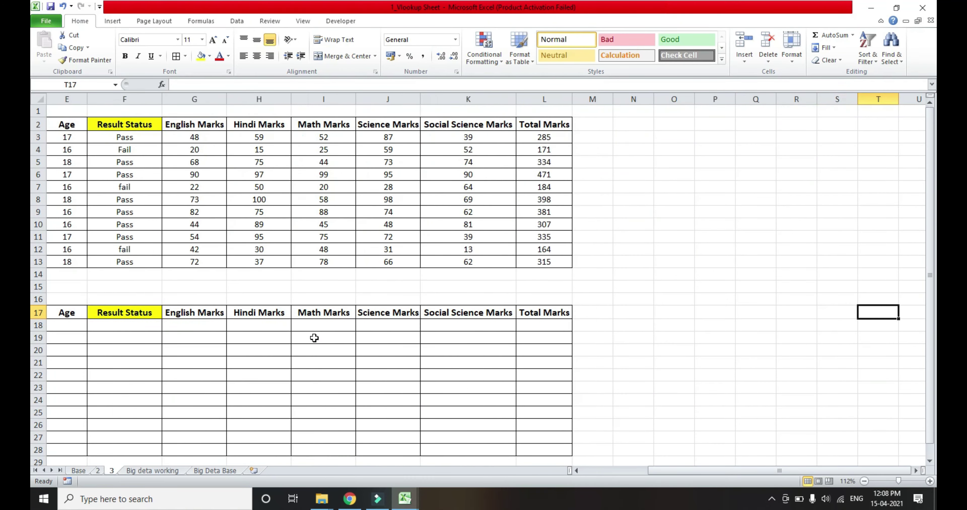
key("Right")
key("Right")
key("Right")
key("Right")
key("Home")
key("Right")
key("Right")
key("Down")
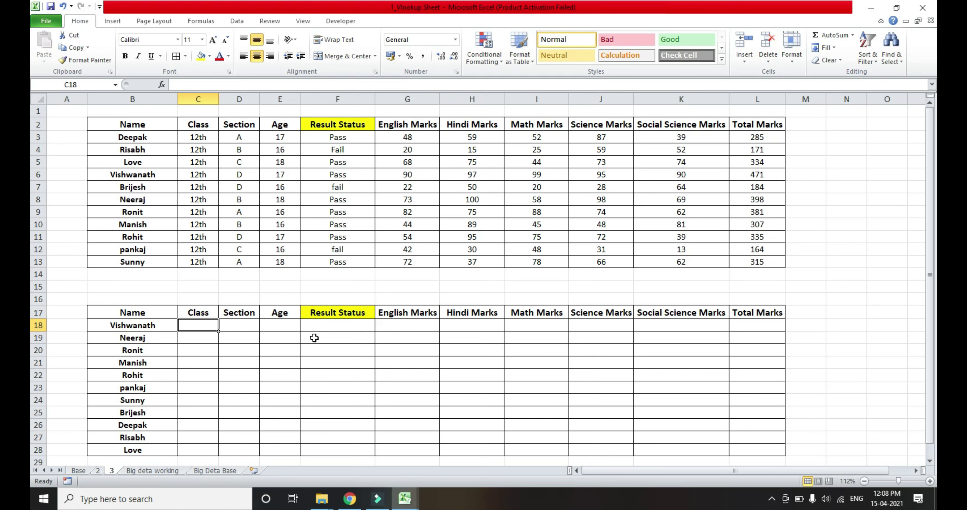
Move to C18, the lower table's first empty Class cell.
key("Up")
key("Up")
key("Up")
key("Down")
key("Down")
key("Left")
key("Up")
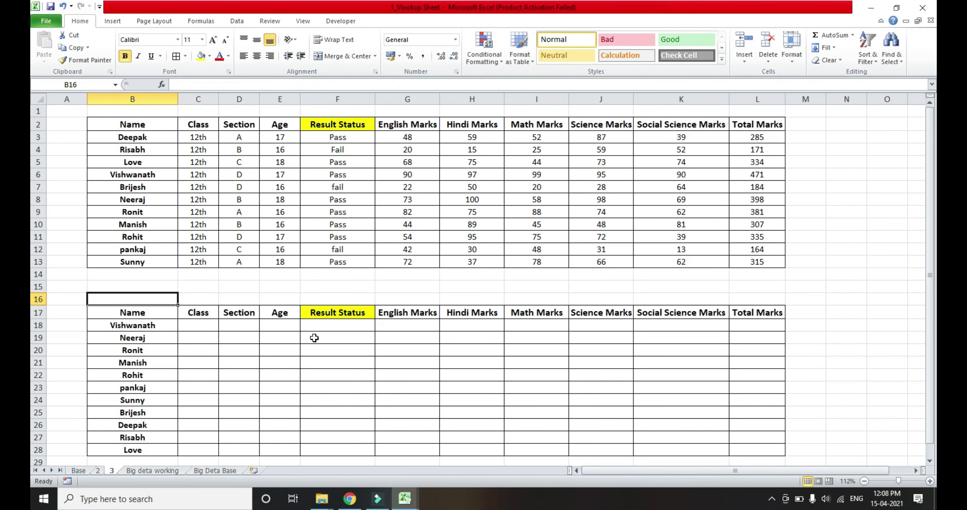
key("Down")
key("Down")
key("Right")
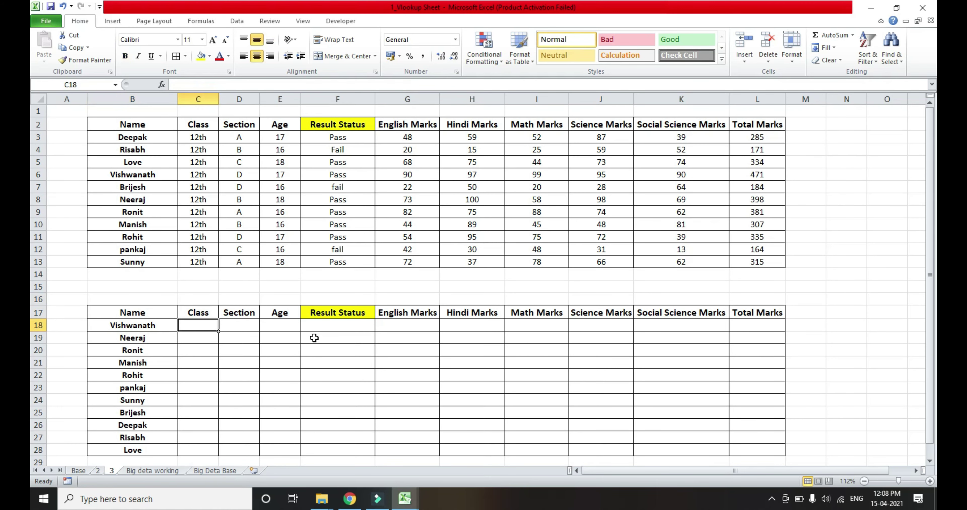
Enter a VLOOKUP in C18 on the name over absolute B2:L13, column 2, exact match, giving 12th.
type("=v")
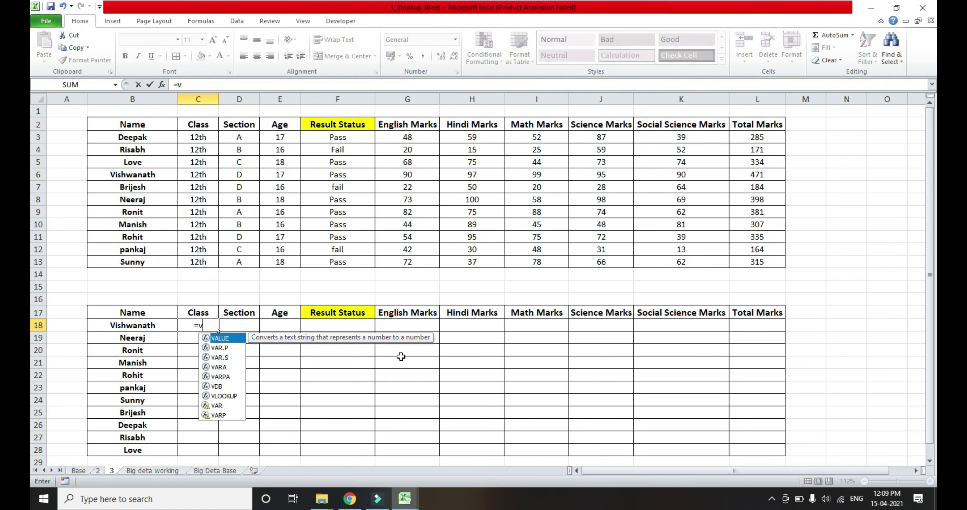
type("lo")
key("Tab")
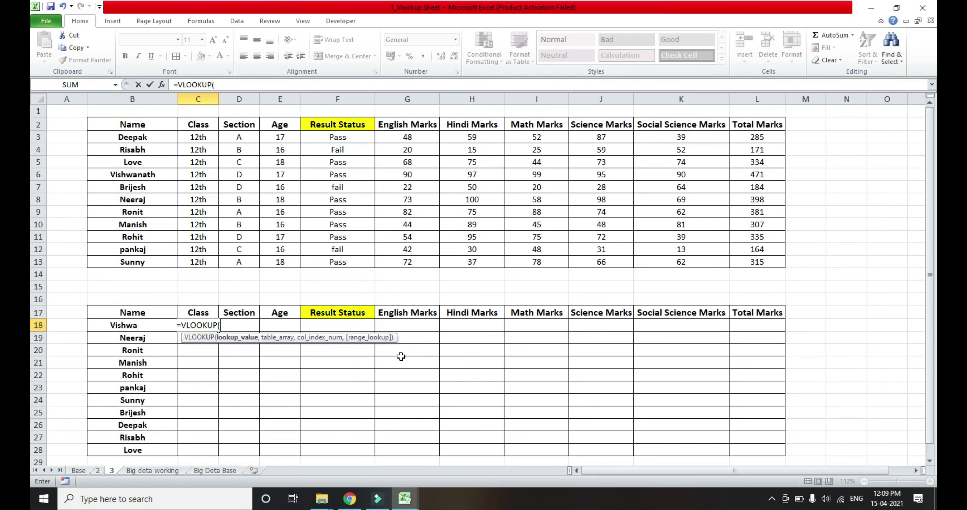
key("Left")
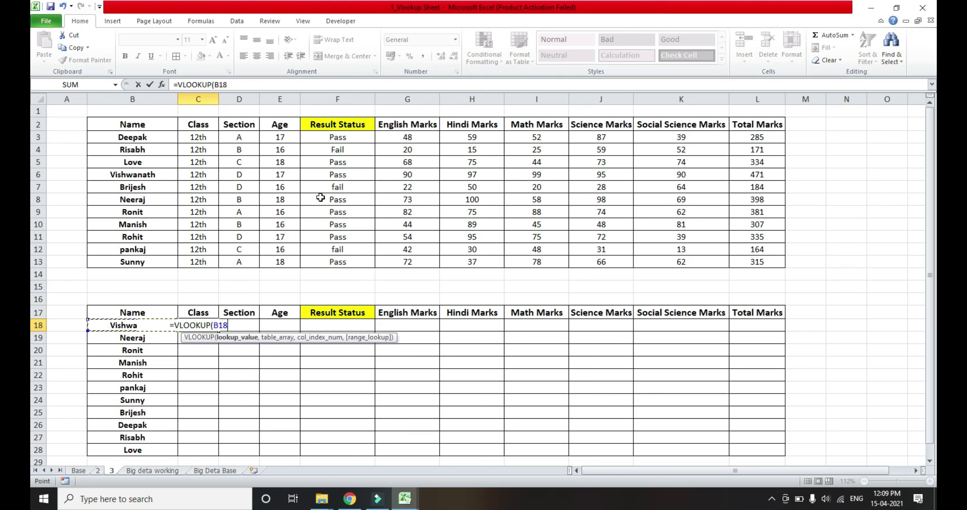
key("F4")
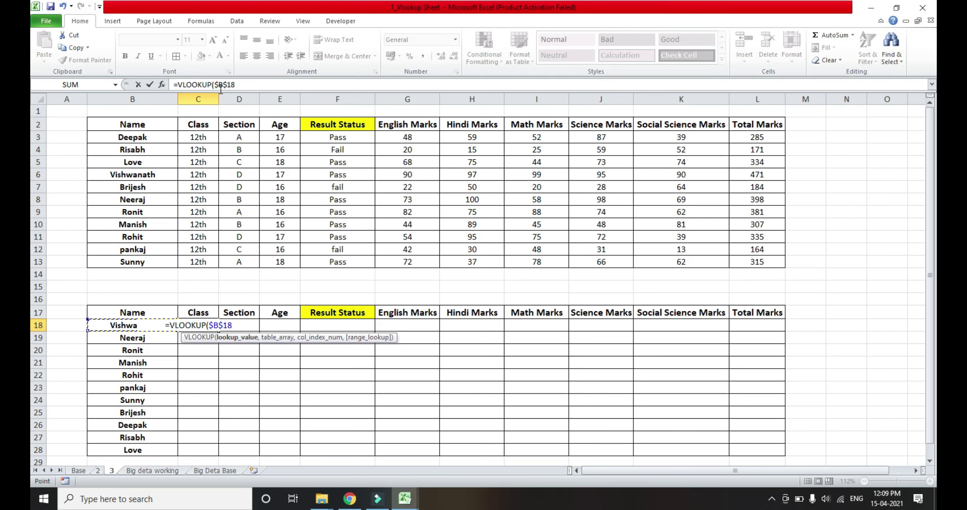
key("F4")
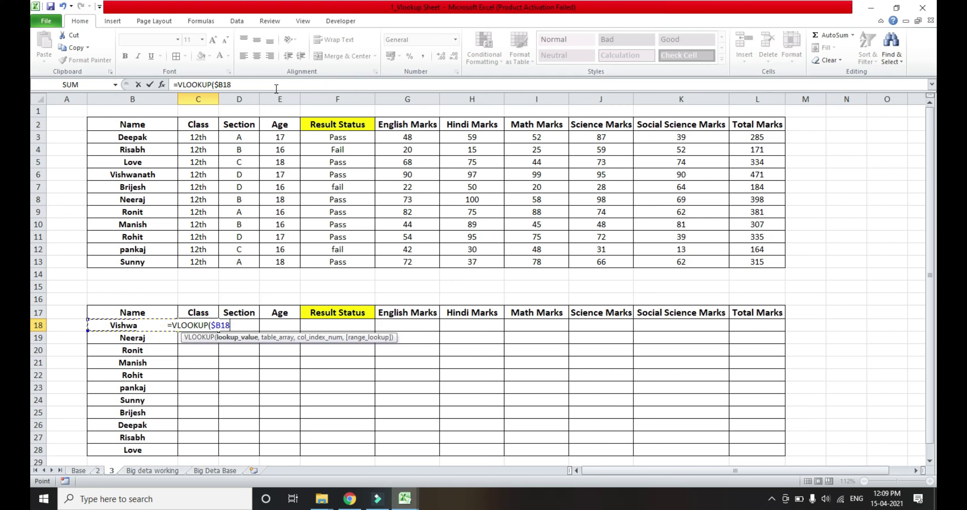
type(",")
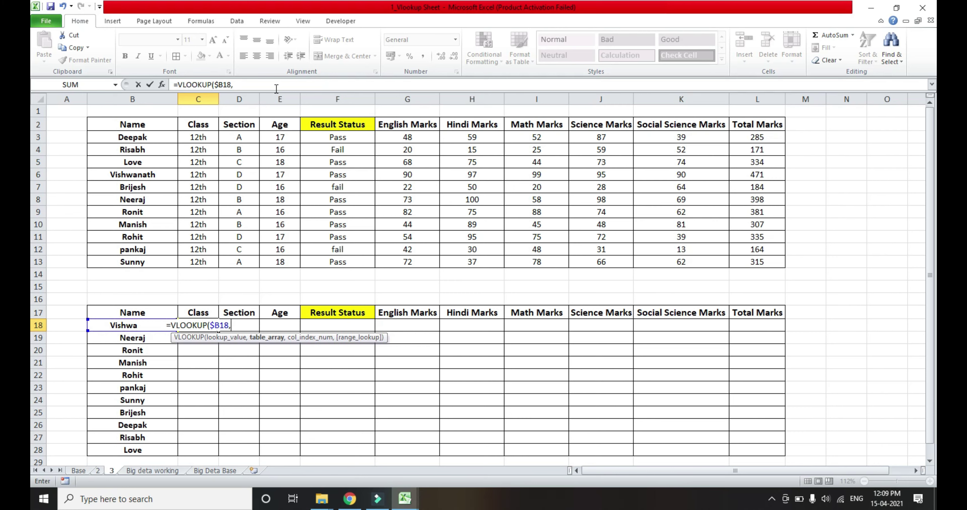
left_click_drag(135, 120, 567, 126)
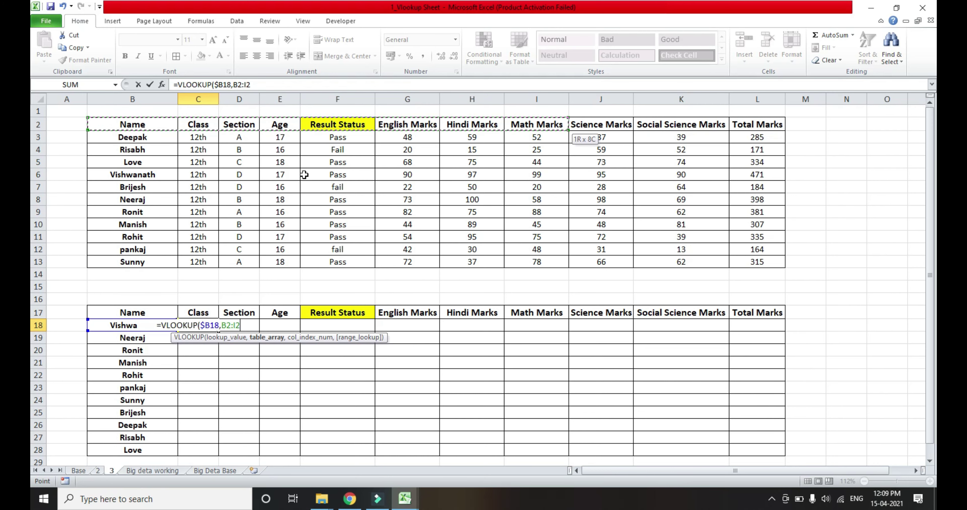
left_click_drag(567, 129, 785, 267)
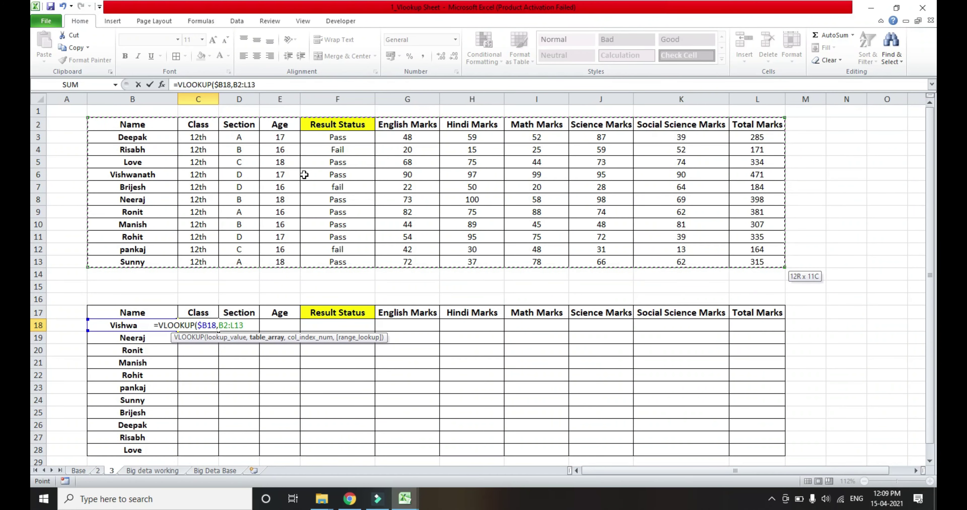
key("F4")
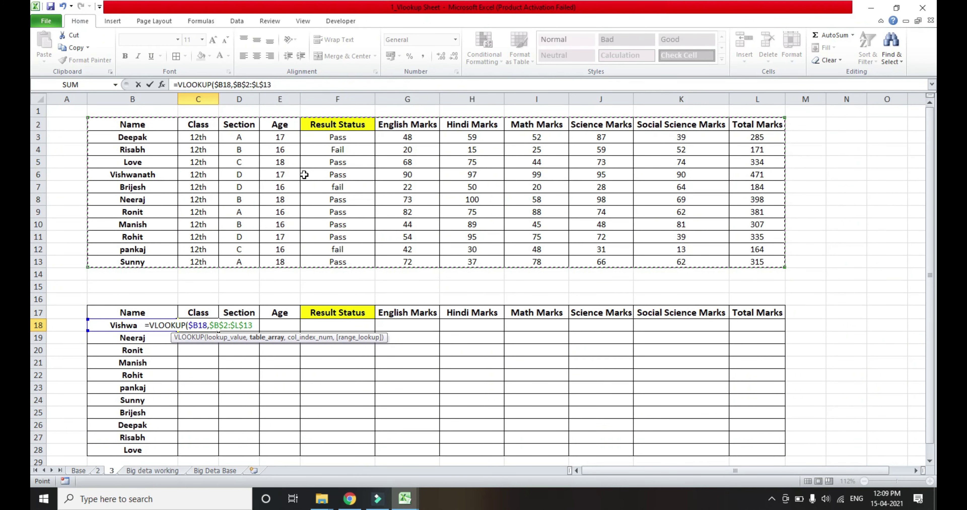
type(",")
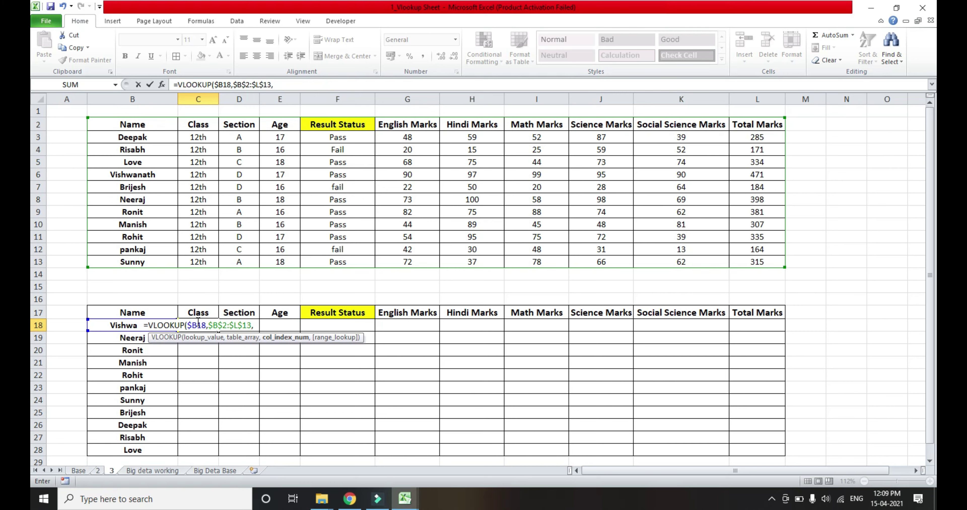
type("2,0")
key("Return")
Copy the Class lookup formula into the next cells of row 18 through English Marks.
key("Up")
key("ctrl+c")
key("Right")
key("ctrl+v")
key("Right")
key("ctrl+v")
key("Right")
key("ctrl+v")
key("Right")
key("ctrl+v")
Change the Section and Age lookups to column indexes 3 and 4, returning D and 17.
key("Left")
key("Left")
key("Left")
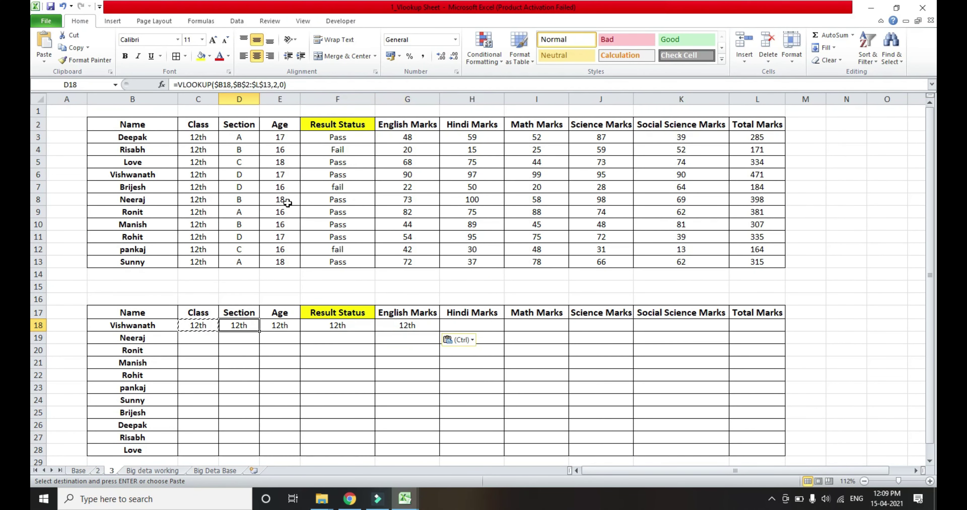
key("F2")
key("Left")
key("Left")
key("Left")
key("BackSpace")
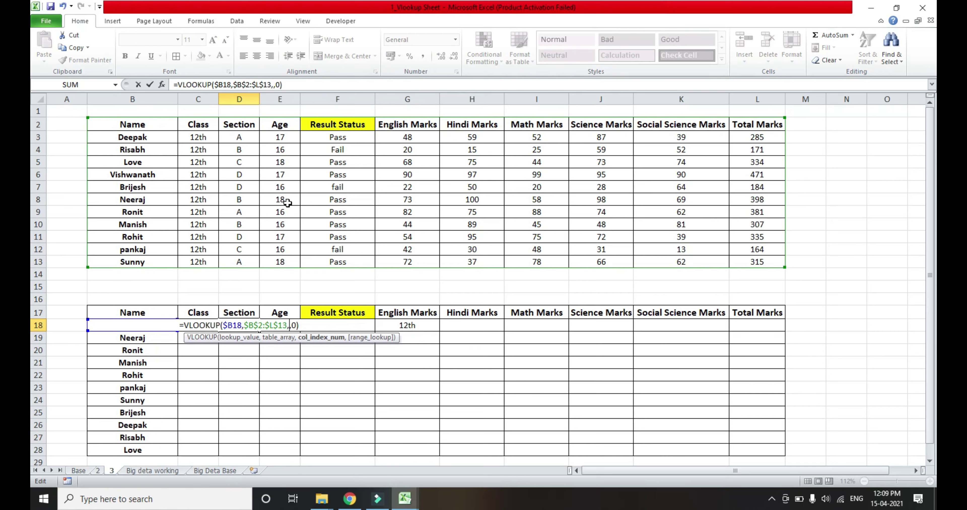
type("3")
key("Return")
key("Up")
key("Right")
key("F2")
key("Left")
key("Left")
key("Left")
key("BackSpace")
type("4")
key("Return")
key("Up")
Select the row 18 lookup cells, C18:G18, and delete them.
key("Left")
key("Left")
key("shift+Right")
key("shift+Right")
key("ctrl+c")
key("shift+Down")
key("shift+Down")
key("shift+Down")
key("shift+Down")
key("Escape")
key("Up")
key("Down")
key("shift+Right")
key("shift+Right")
key("shift+Right")
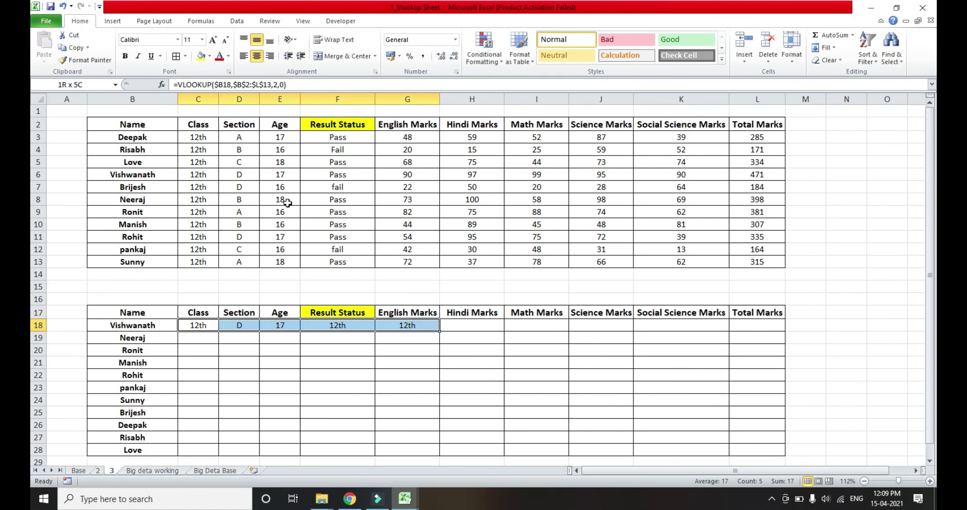
key("Delete")
key("Up")
key("Up")
key("Down")
key("Down")
key("Up")
key("Up")
key("Down")
key("Down")
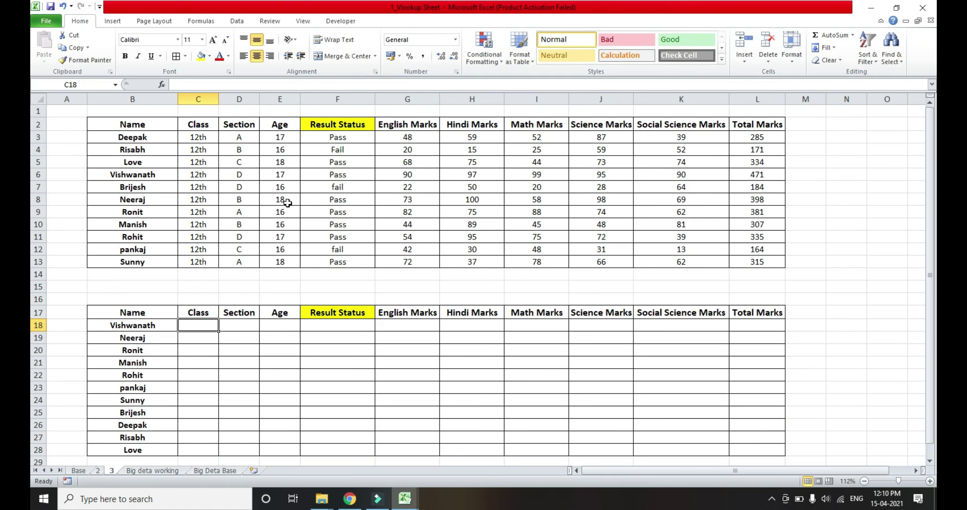
Look over both tables' headers and go to the empty row 16 above the lower table.
key("Up")
key("Up")
key("Down")
key("Down")
key("Up")
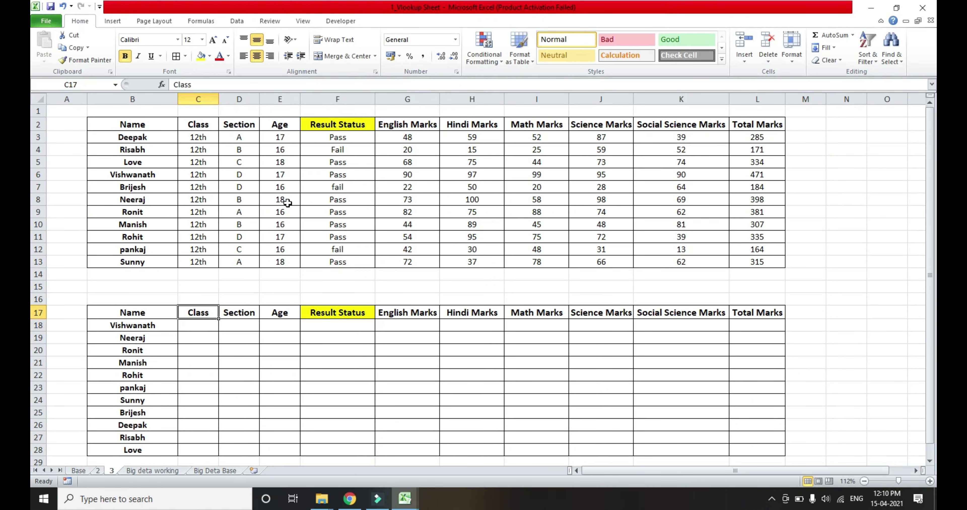
key("Up")
key("Left")
key("Down")
key("Down")
key("Up")
key("Right")
key("Right")
key("Right")
key("Right")
key("Left")
key("Left")
key("Left")
key("Left")
key("ctrl+Up")
key("ctrl+Up")
key("Down")
key("Down")
key("Down")
key("Up")
key("Up")
key("Right")
key("Right")
key("Right")
key("ctrl+Down")
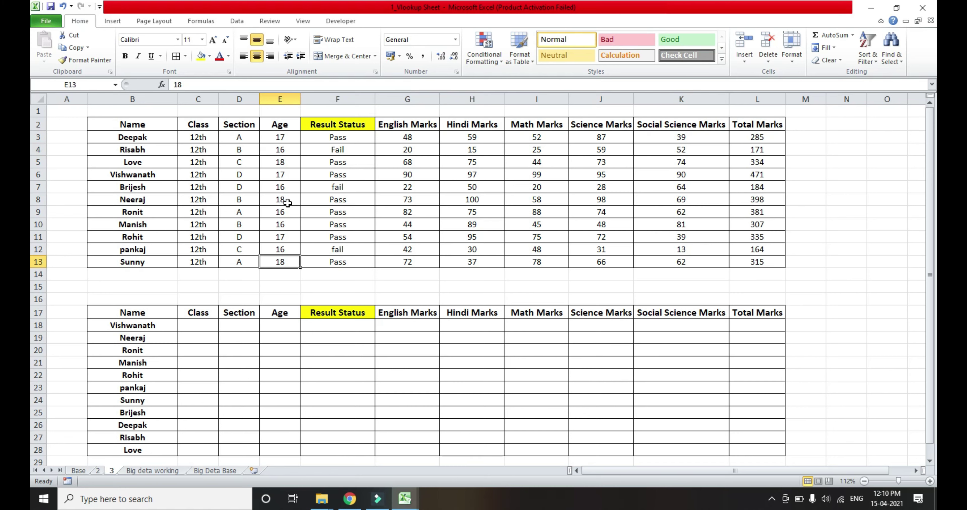
key("Down")
key("Down")
key("Down")
key("Left")
Fill the column-number series across row 16 up to 11.
key("Left")
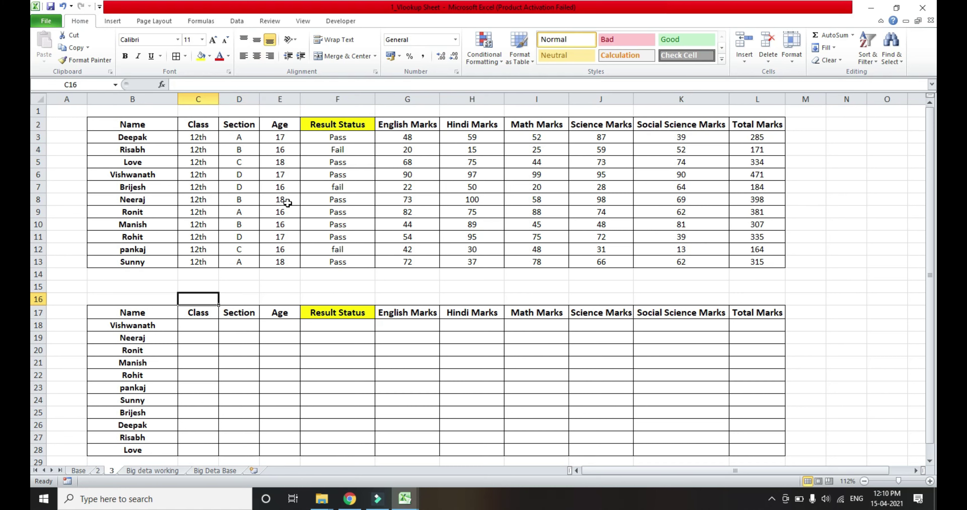
Enter column numbers 2, 3, 4 and 5 above Class, Section, Age and Result Status.
type("2")
key("Return")
key("Up")
key("Right")
type("2")
key("BackSpace")
type("3")
key("ctrl+Return")
key("Right")
type("4")
key("ctrl+Return")
key("Right")
type("5")
key("Return")
key("Left")
key("Left")
key("Left")
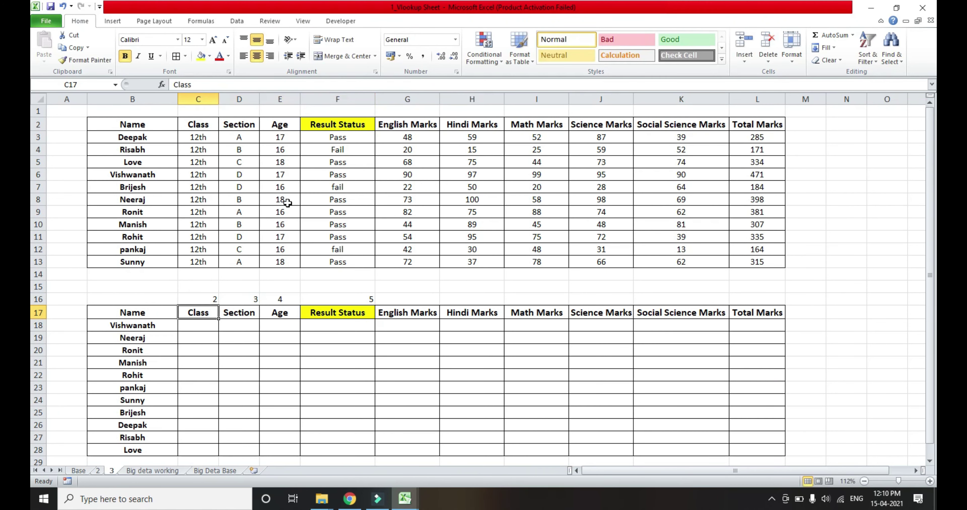
key("Up")
key("shift+Right")
key("shift+Right")
key("shift+Right")
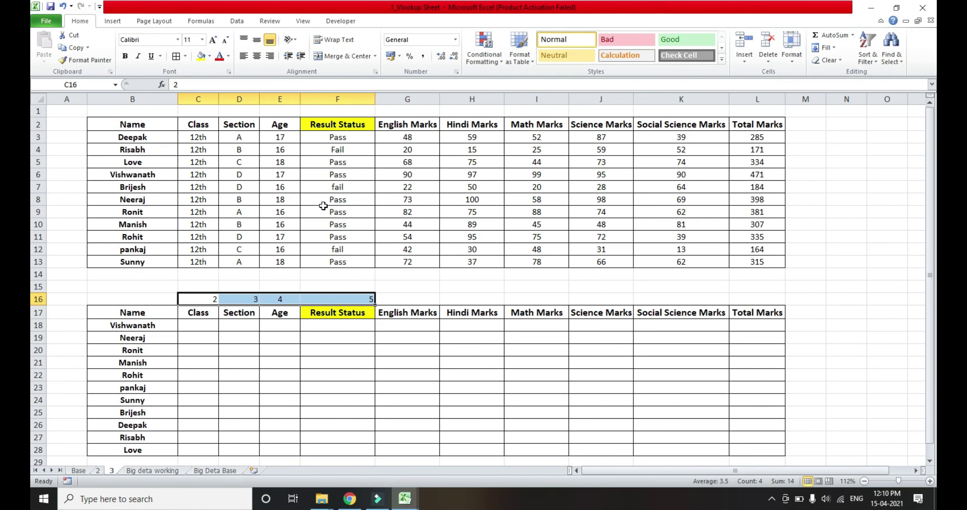
left_click_drag(375, 304, 769, 312)
left_click(832, 264)
Select the original table's header row to count its columns, then begin a VLOOKUP in C18.
key("Left")
key("Left")
key("Left")
key("Left")
key("Left")
key("Right")
key("Right")
key("Left")
key("Up")
key("ctrl+Up")
key("Left")
key("Left")
key("Left")
key("Left")
key("Left")
key("Left")
key("ctrl+Right")
key("Left")
key("ctrl+Left")
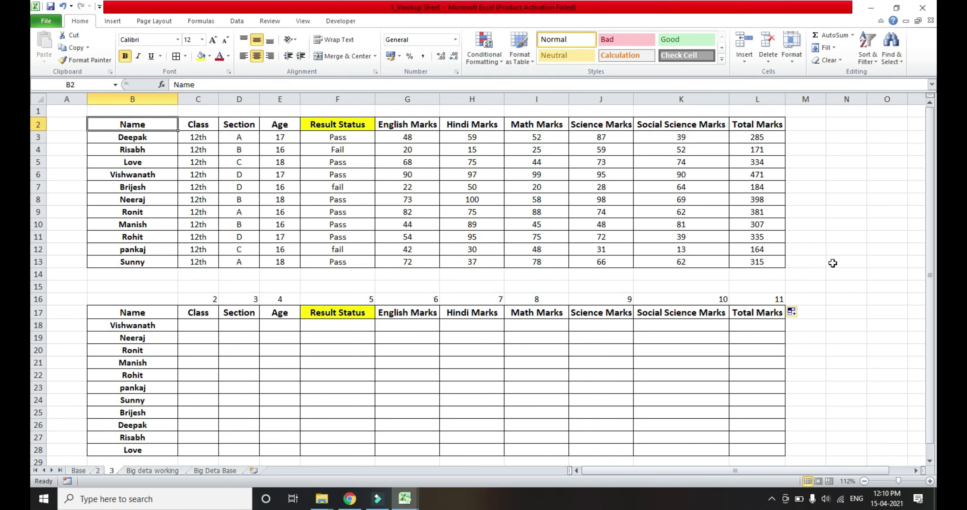
key("ctrl+shift+Right")
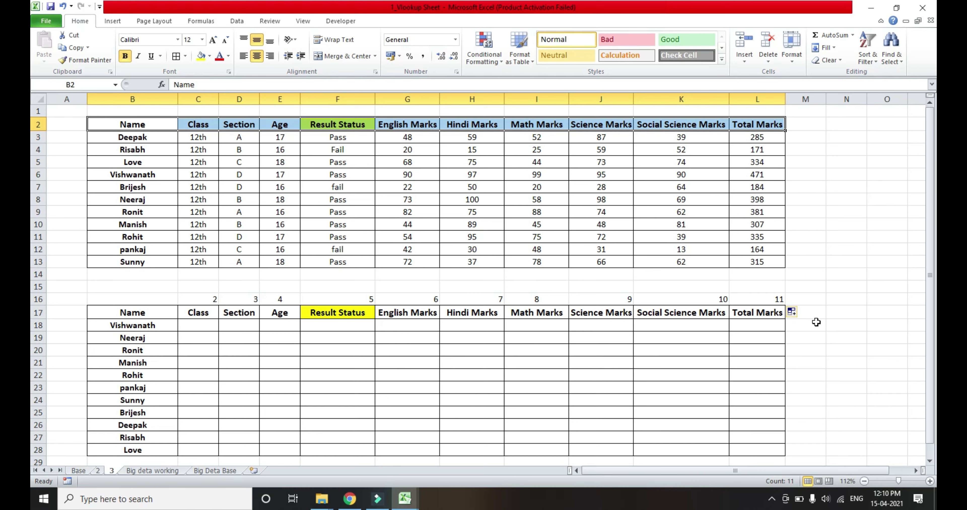
left_click(817, 323)
key("Left")
key("Left")
key("Left")
key("Left")
key("Left")
key("Left")
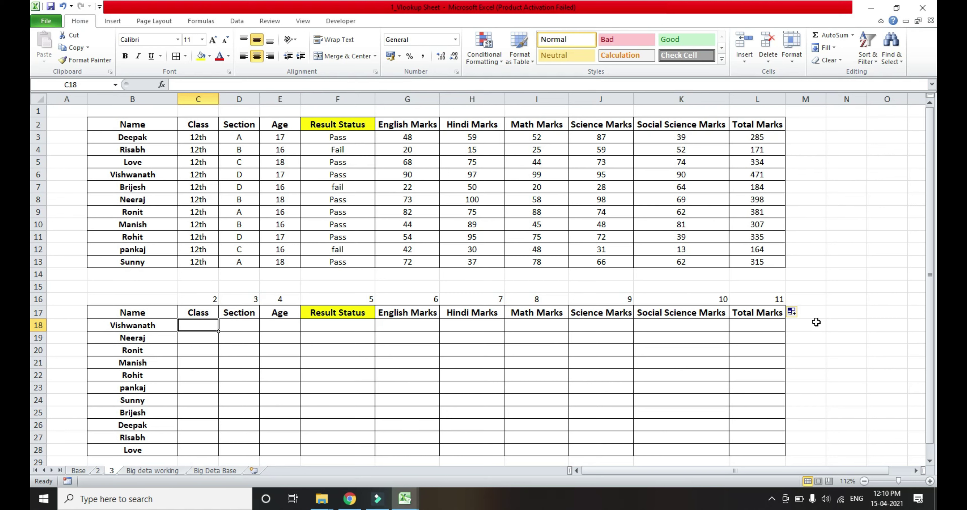
type("=")
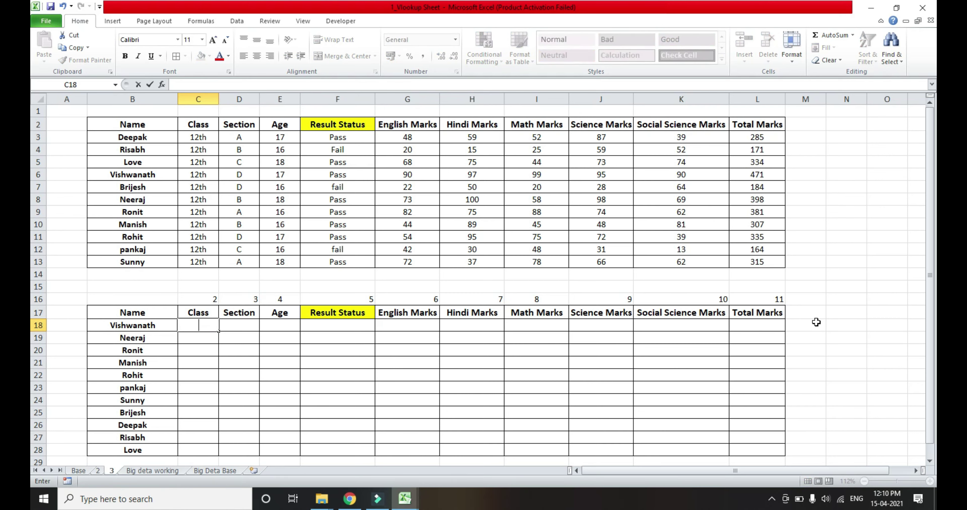
type("vlo")
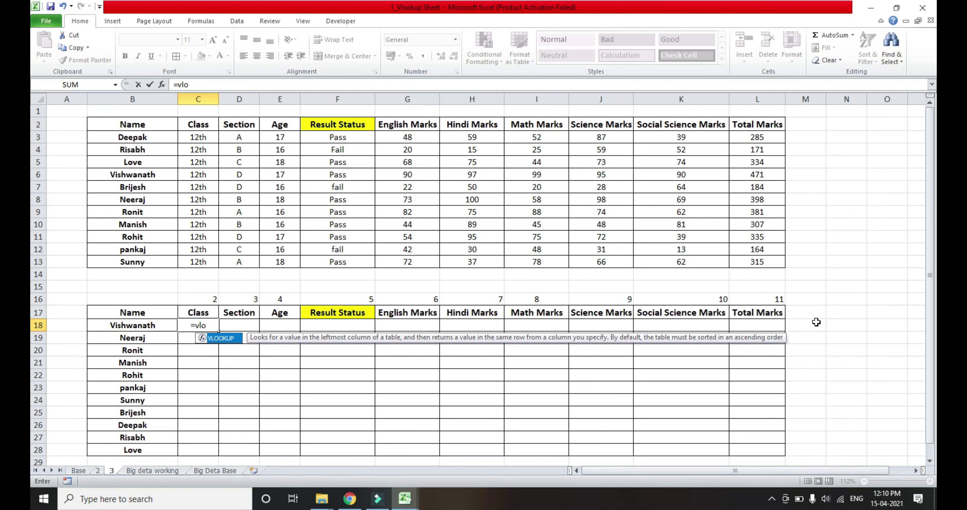
Start a VLOOKUP in C18 with lookup value $B18 and table range $B$2:$L$13.
key("Tab")
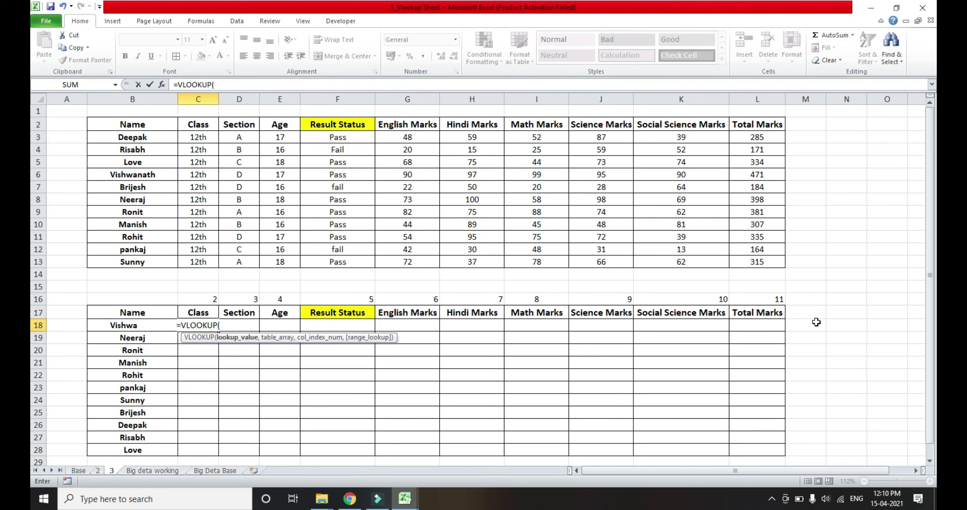
key("Up")
key("Down")
key("Left")
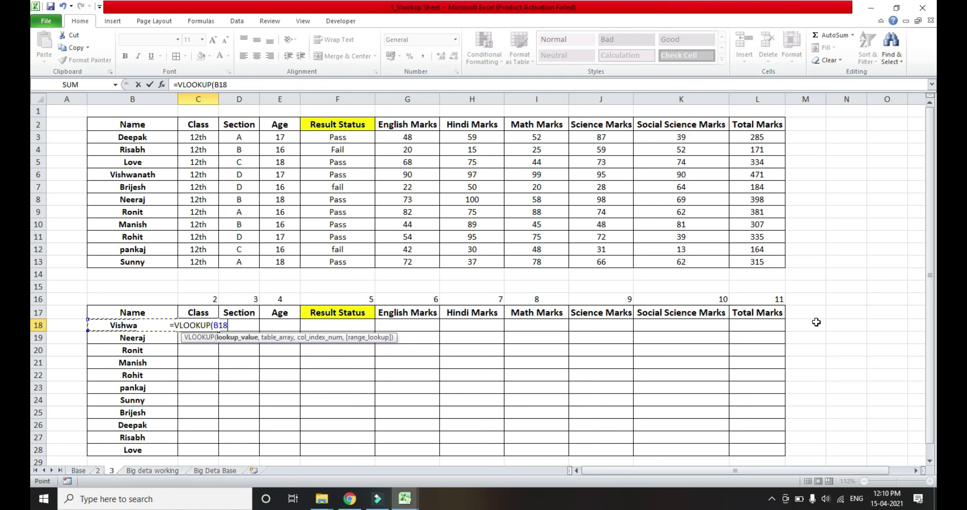
key("F4")
key("F4")
type(",")
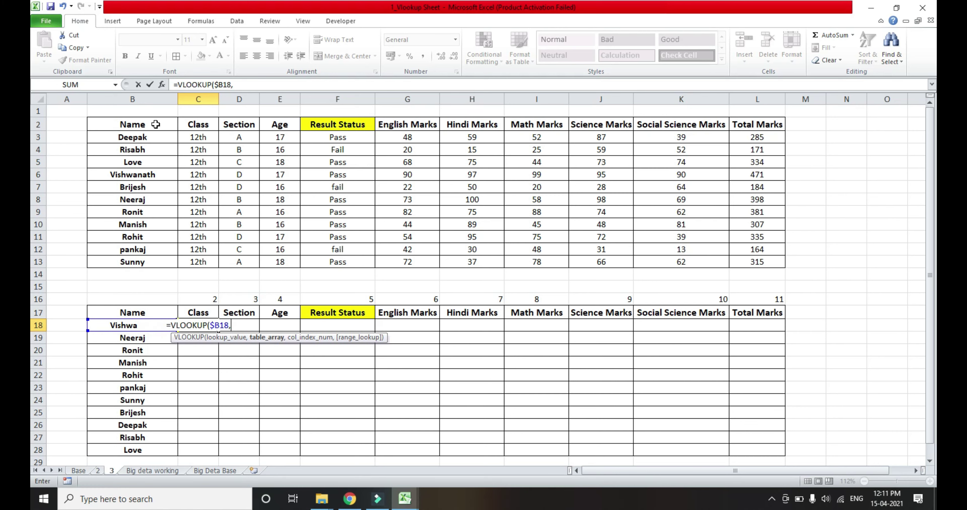
mouse_move(155, 125)
left_mouse_down()
mouse_move(774, 128)
mouse_move(784, 267)
left_mouse_up()
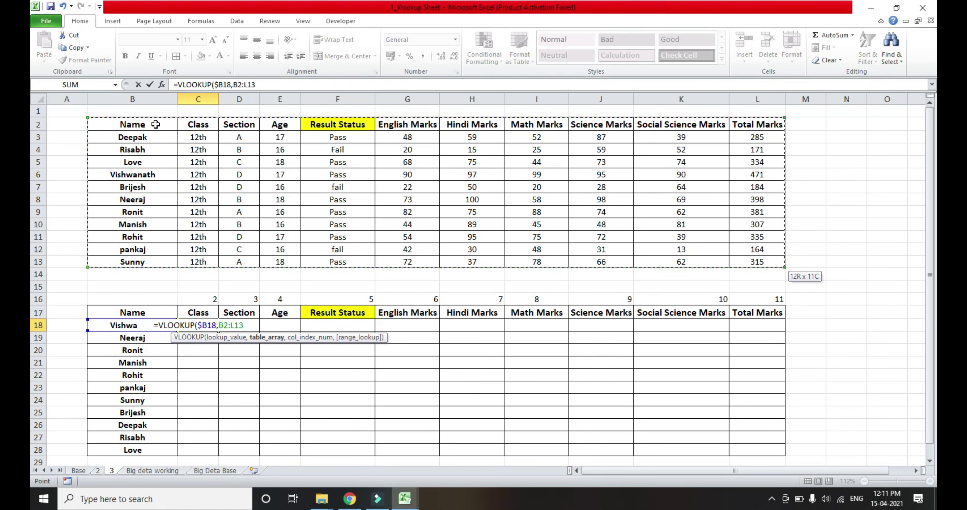
key("F4")
type("$L$13,")
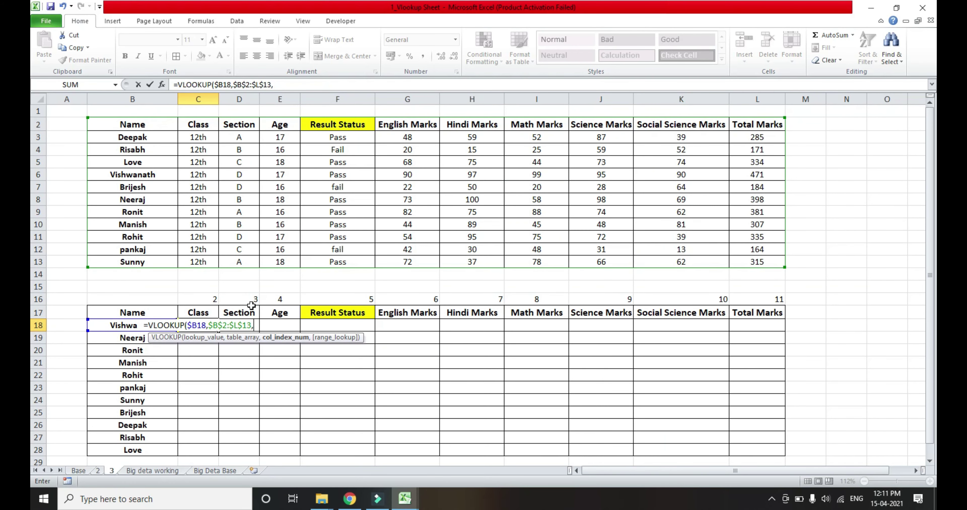
Use C$16 as the column index and complete the formula so C18 returns 12th.
left_click(209, 300)
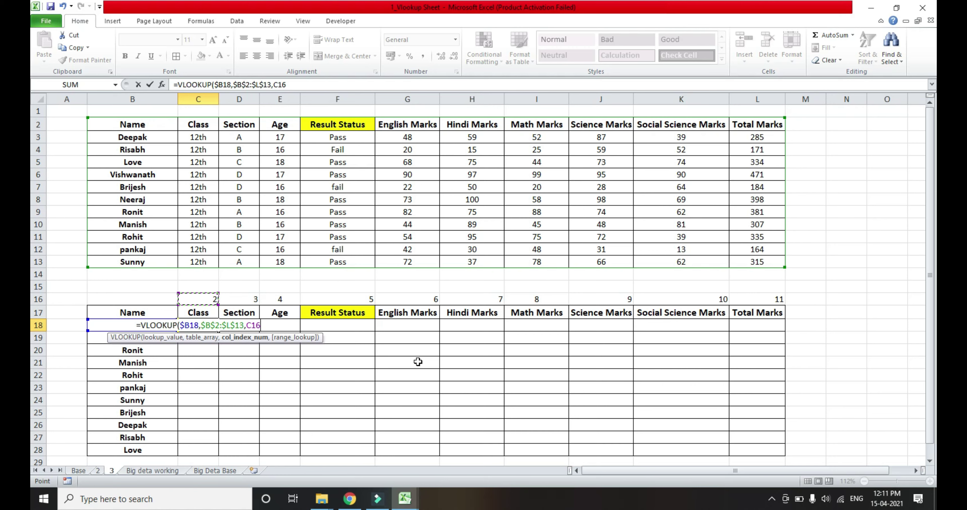
key("Right")
key("Right")
key("Right")
key("Left")
key("Left")
key("Left")
key("Right")
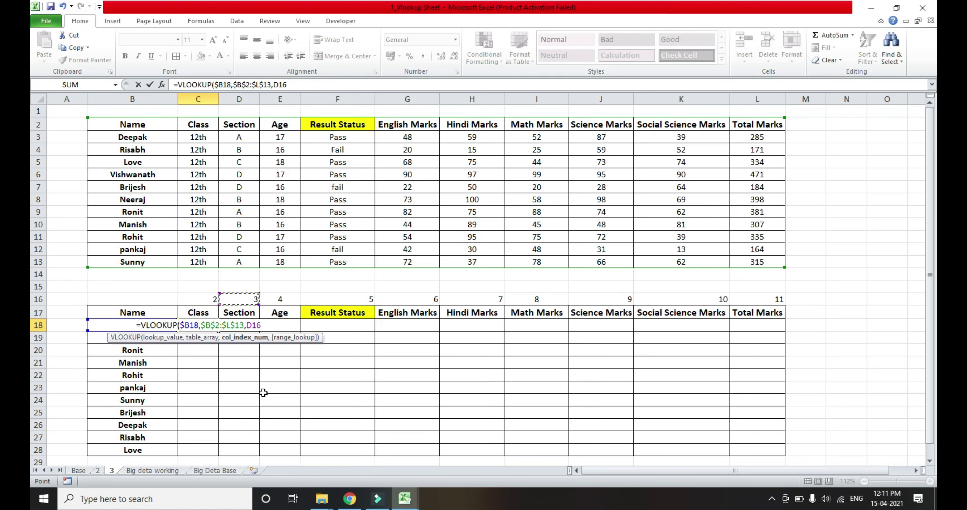
key("Right")
key("Right")
key("Right")
key("Right")
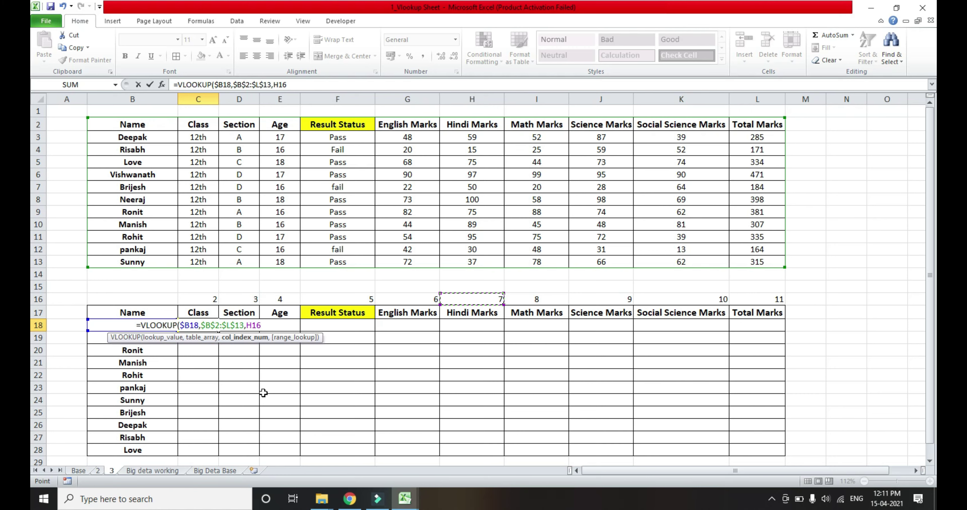
key("Left")
key("Left")
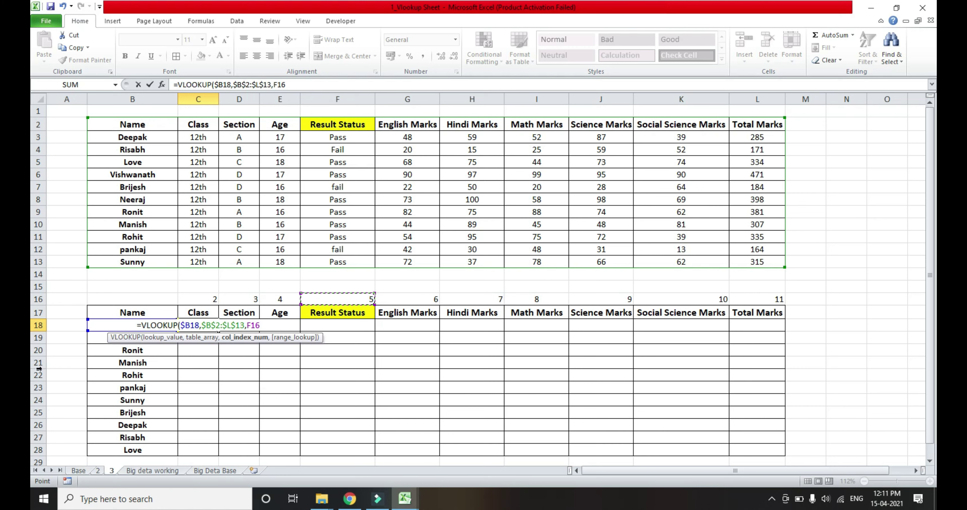
key("Left")
key("Left")
key("Left")
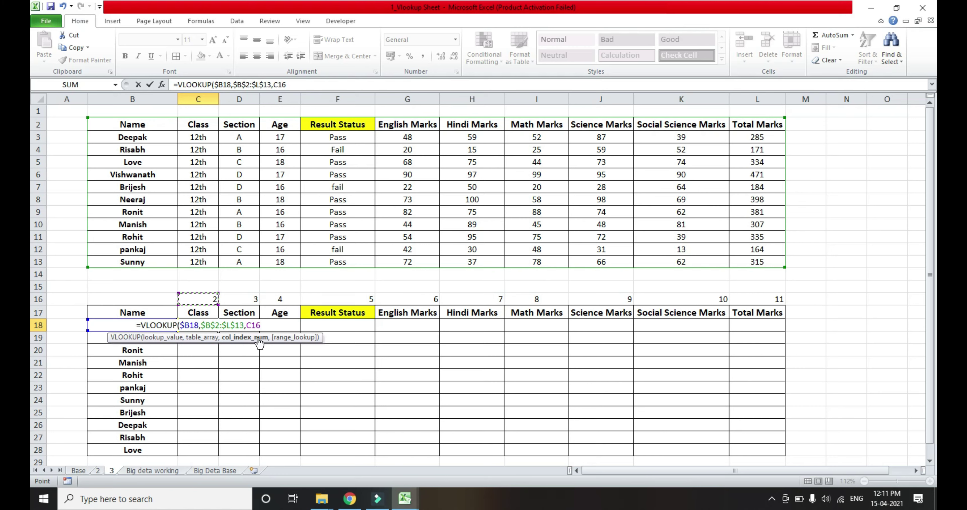
left_click(252, 326)
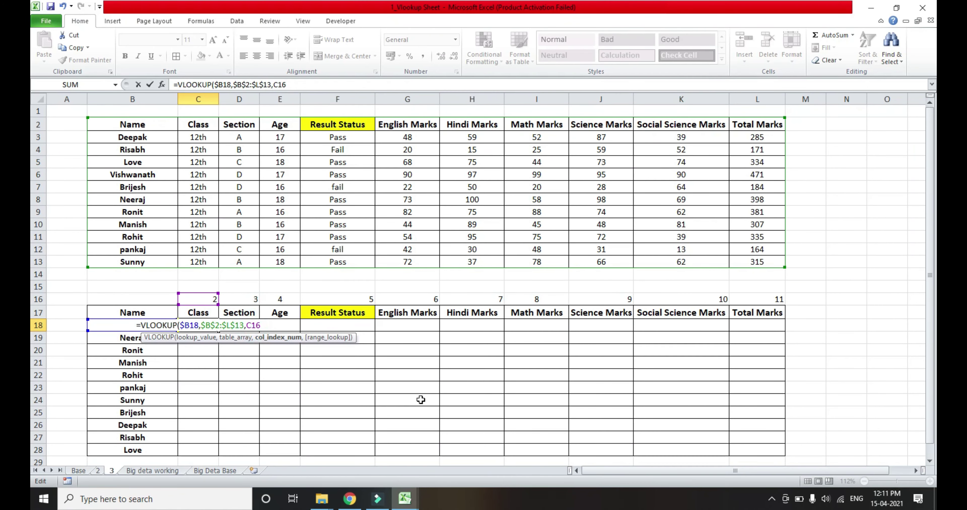
type("$")
key("BackSpace")
key("Escape")
key("F4")
key("F4")
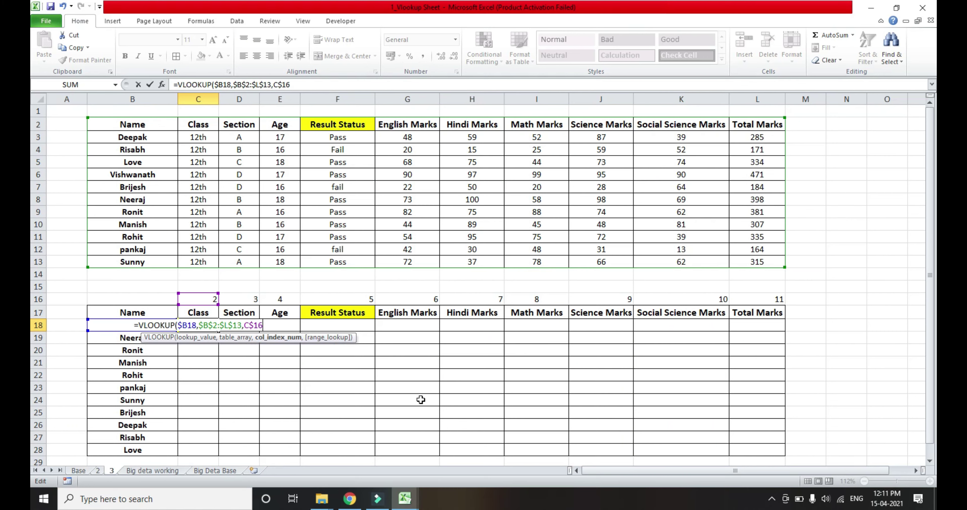
type(",")
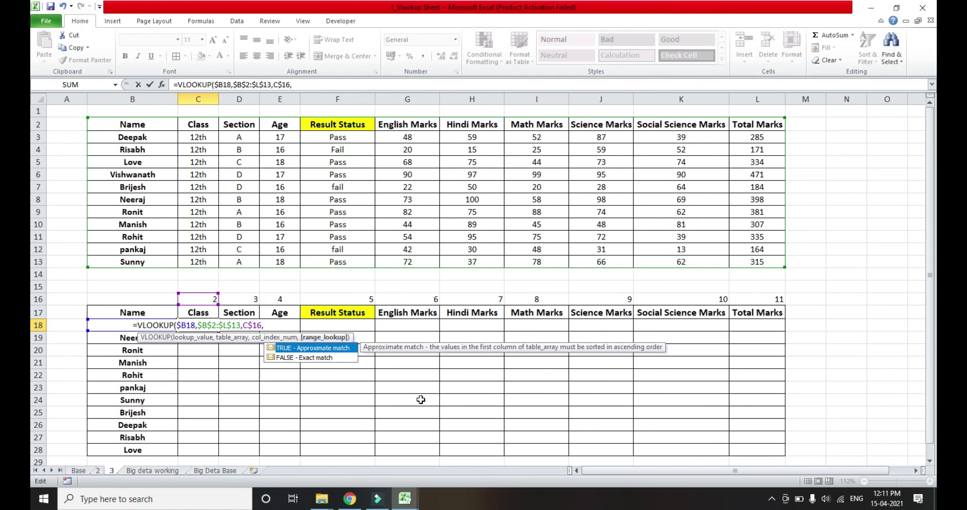
key("Return")
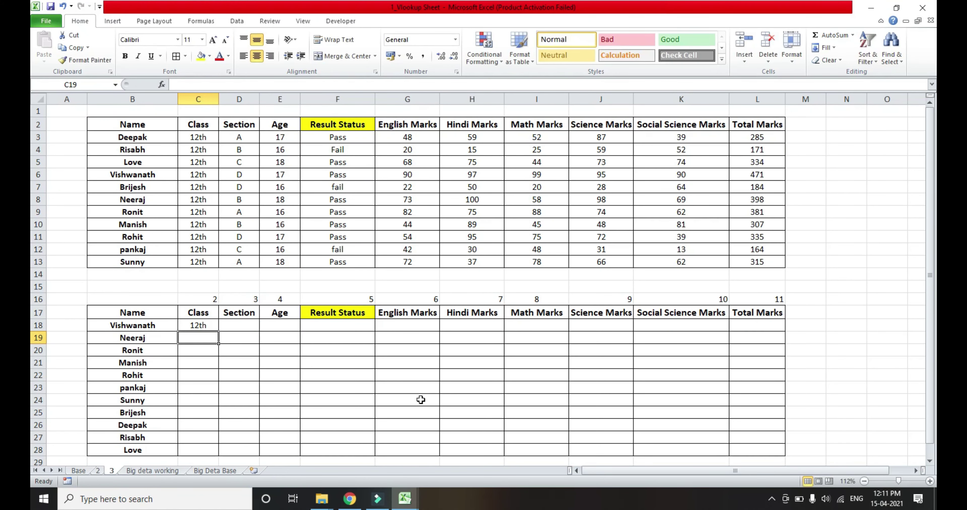
Copy the C18 lookup, paste it across the whole lower table, review it, then undo the paste.
key("Up")
key("ctrl+c")
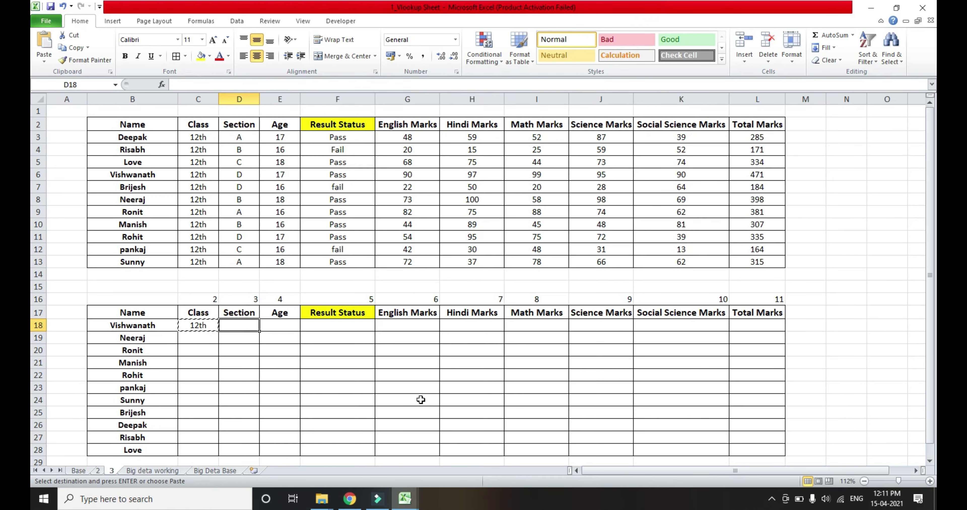
key("shift+Right")
key("shift+Right")
key("shift+Right")
key("shift+Right")
key("shift+Right")
key("shift+Right")
key("shift+Right")
key("shift+Down")
key("shift+Down")
key("shift+Down")
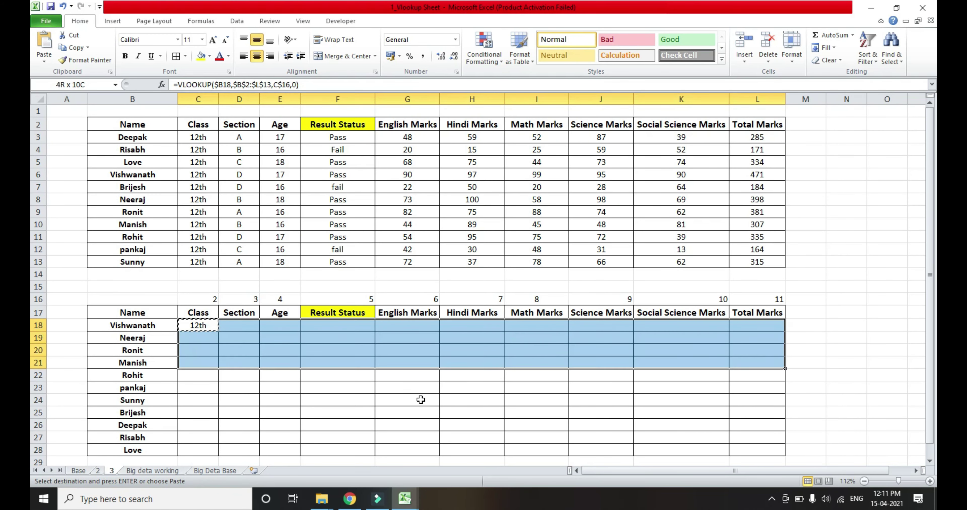
key("shift+Down")
key("shift+Down")
key("shift+Down")
key("shift+Down")
key("shift+Down")
key("shift+Down")
key("ctrl+v")
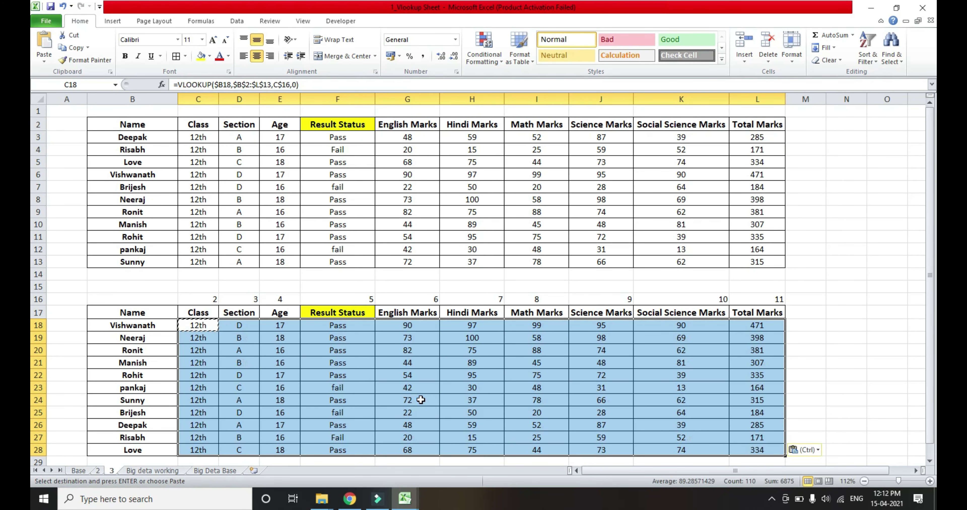
key("Down")
key("Down")
key("Down")
key("Down")
key("Right")
key("Right")
key("Right")
key("Right")
key("Right")
key("Right")
key("Up")
key("Up")
key("Up")
key("Up")
key("Left")
key("Left")
key("Left")
key("Left")
key("Left")
key("Left")
key("Down")
key("Up")
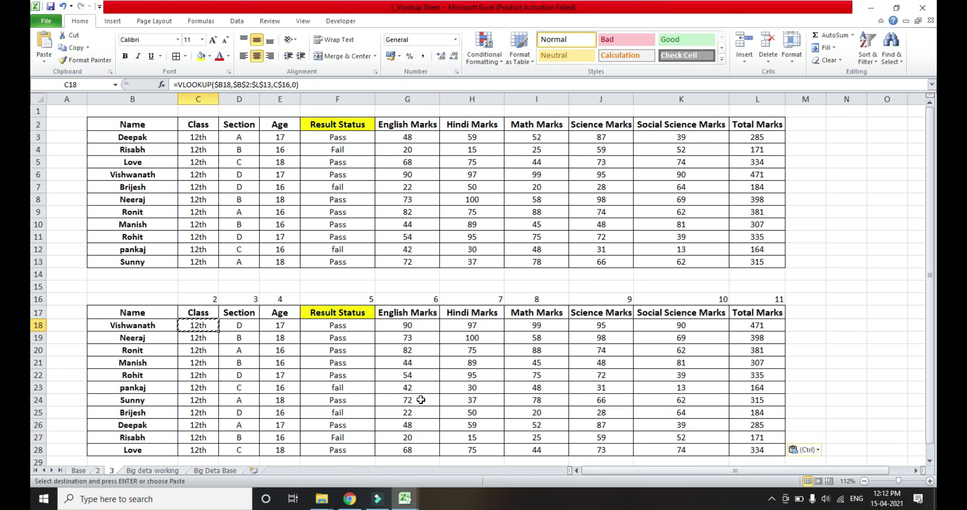
key("ctrl")
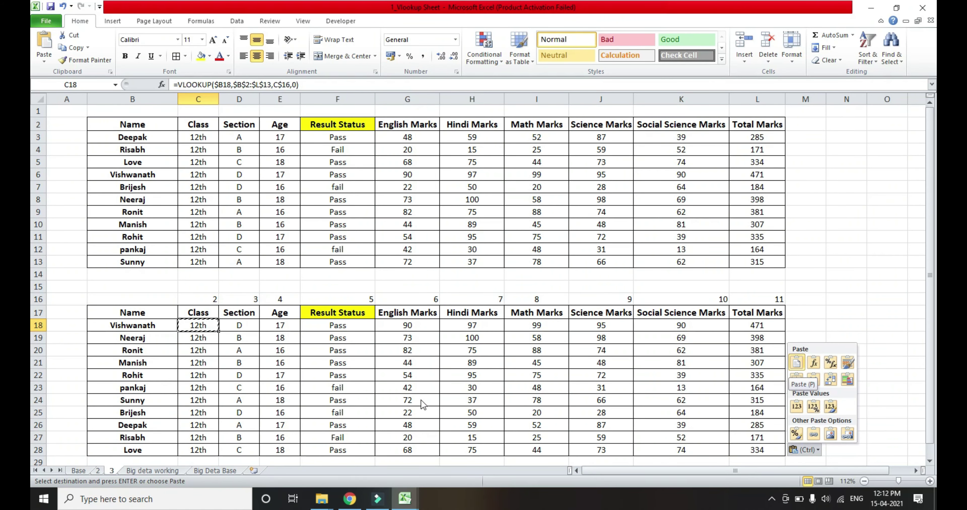
key("ctrl")
key("ctrl+z")
Paste the lookup into scattered cells G18, J21, H23 and D25.
key("Right")
key("Right")
key("Right")
key("Right")
key("ctrl+v")
key("Down")
key("Down")
key("Down")
key("Right")
key("Right")
key("Right")
key("ctrl+v")
key("Left")
key("Left")
key("Down")
key("Down")
key("ctrl+v")
key("Left")
key("Left")
key("Left")
key("Left")
key("Down")
key("Down")
key("ctrl+v")
key("Right")
key("Right")
key("Right")
key("Right")
key("Right")
key("Down")
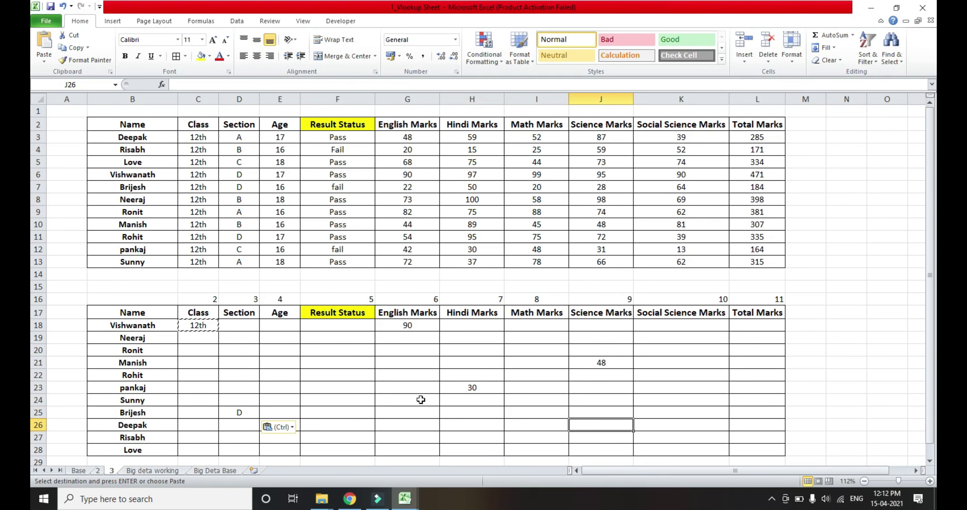
Paste the lookup into more single cells: J26, L22, K23, H26, F22, I21, L26, K20, F25, C22, C25.
key("ctrl+v")
key("Right")
key("Right")
key("Up")
key("Up")
key("Up")
key("Up")
key("ctrl+v")
key("Left")
key("Down")
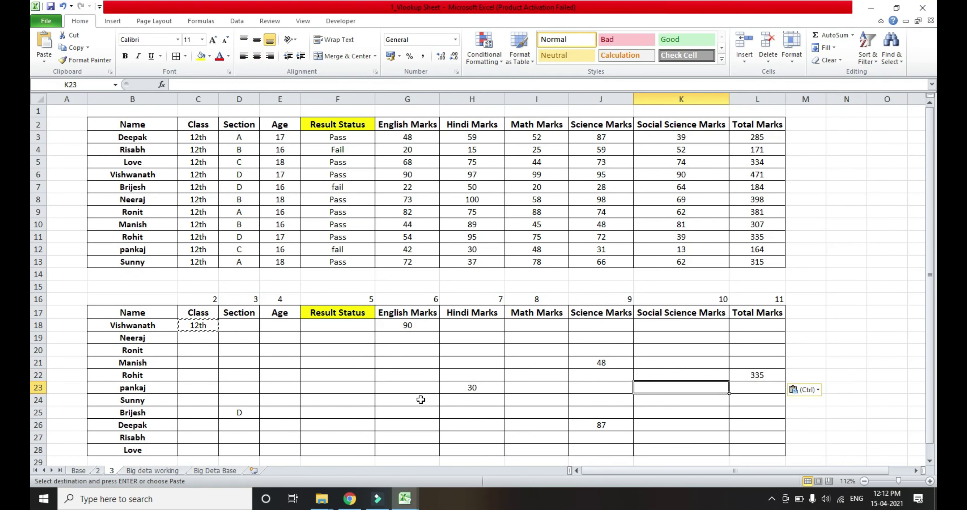
key("ctrl+v")
key("Left")
key("Left")
key("Left")
key("Down")
key("Down")
key("Down")
key("ctrl+v")
key("Right")
key("Right")
key("Up")
key("Up")
key("Left")
key("Up")
key("Left")
key("Left")
key("Left")
key("Up")
key("ctrl+v")
key("Down")
key("Down")
key("Down")
key("Right")
key("Right")
key("Up")
key("Up")
key("Up")
key("Up")
key("Right")
key("Up")
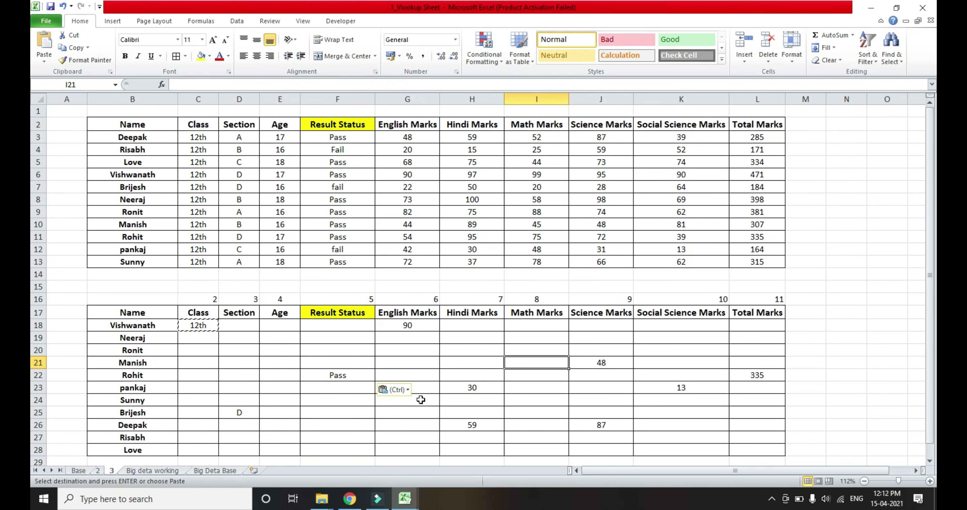
key("ctrl+v")
key("Down")
key("Down")
key("Down")
key("Down")
key("Right")
key("Right")
key("Right")
key("Down")
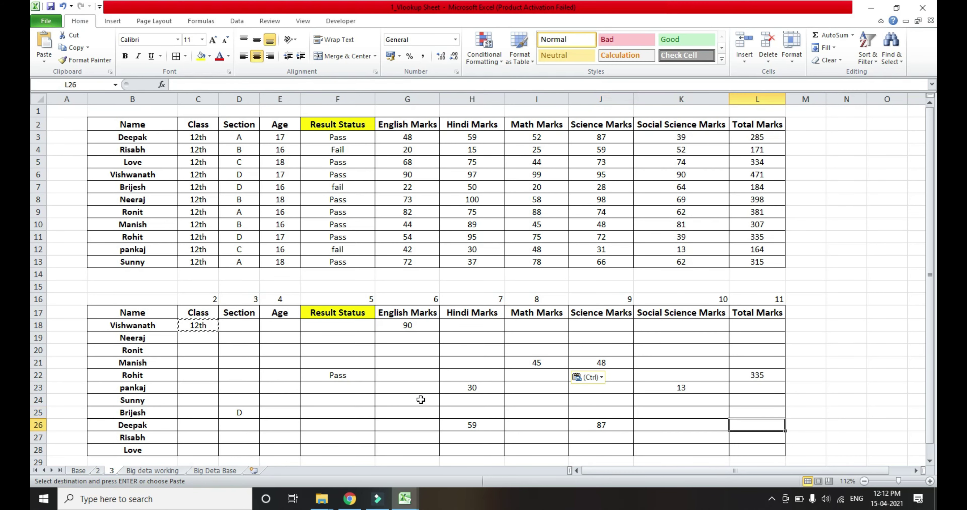
key("ctrl+v")
key("Up")
key("Up")
key("Up")
key("Left")
key("Up")
key("Up")
key("ctrl+v")
key("Left")
key("Left")
key("Left")
key("Down")
key("Down")
key("Down")
key("Left")
key("Left")
key("Down")
key("ctrl+v")
key("Up")
key("Up")
key("Up")
key("Left")
key("Left")
key("ctrl+v")
key("Down")
key("Down")
key("Down")
key("ctrl+v")
key("Up")
key("Up")
key("Up")
key("Up")
key("Up")
key("Up")
key("Up")
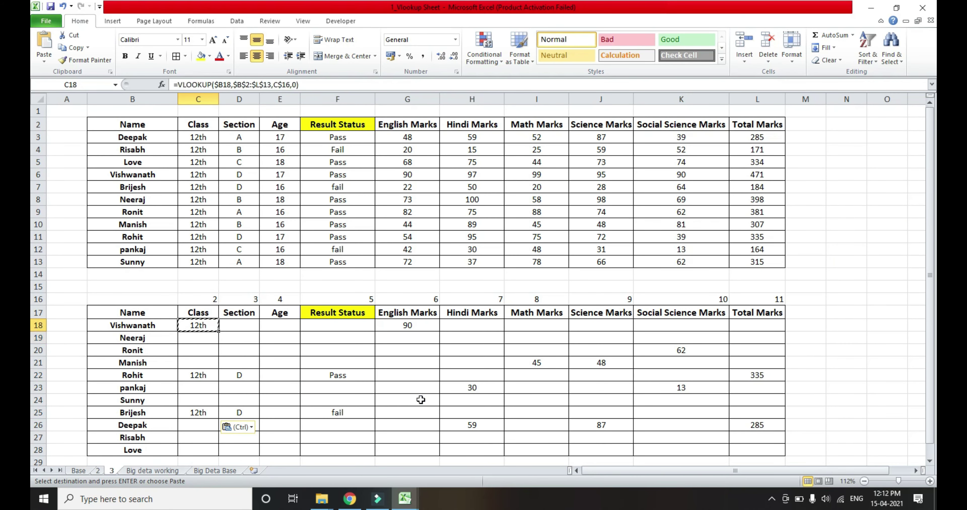
Copy C18 again and paste it over C18:L28 to fill every student's details.
key("ctrl")
key("Escape")
key("Escape")
key("Right")
key("Left")
key("ctrl+c")
key("Right")
key("shift+Right")
key("shift+Right")
key("shift+Right")
key("shift+Right")
key("shift+Down")
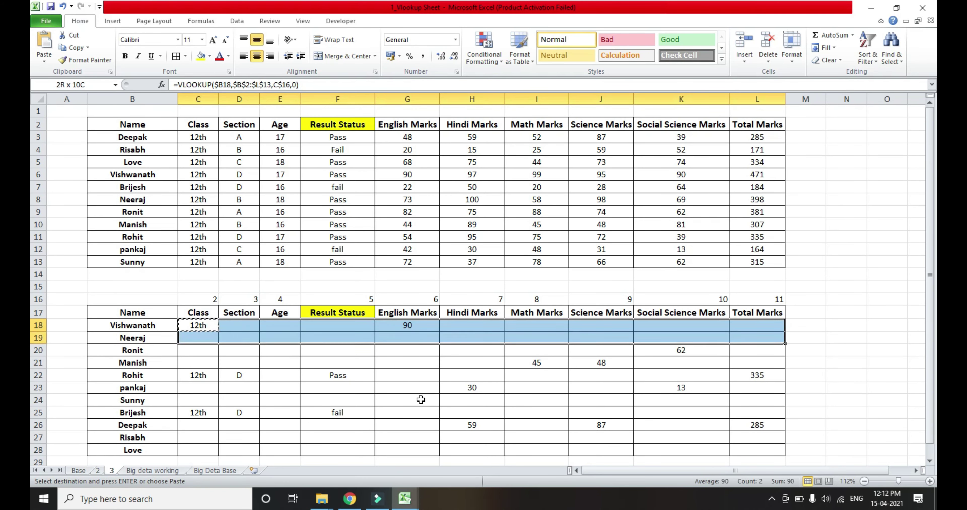
key("shift+Down")
key("shift+Down")
key("shift+Down")
key("shift+Down")
key("shift+Down")
key("shift+Down")
key("ctrl+v")
key("Up")
key("Down")
key("Down")
key("ctrl+Up")
key("ctrl+Up")
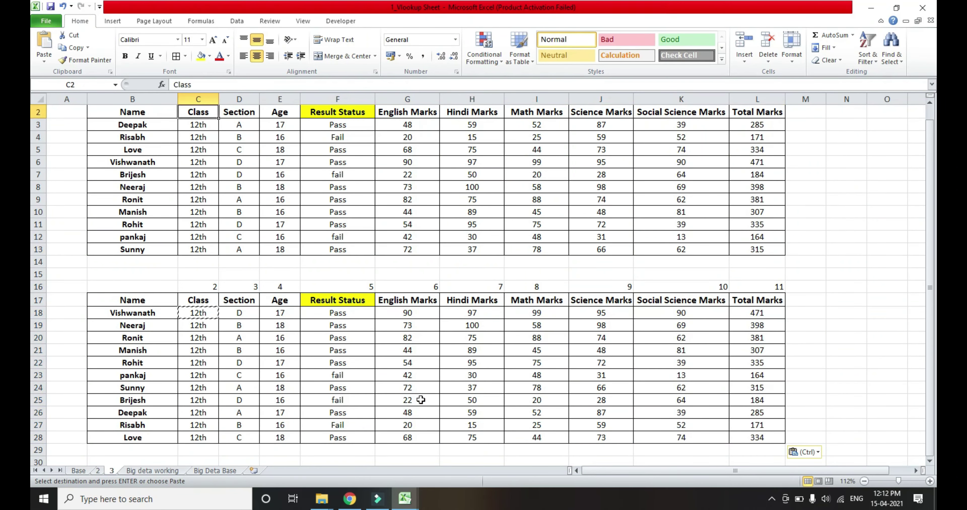
key("ctrl+Up")
key("ctrl+Up")
Compare Brijesh's looked-up values in row 25 with his row in the source table.
left_click(850, 214)
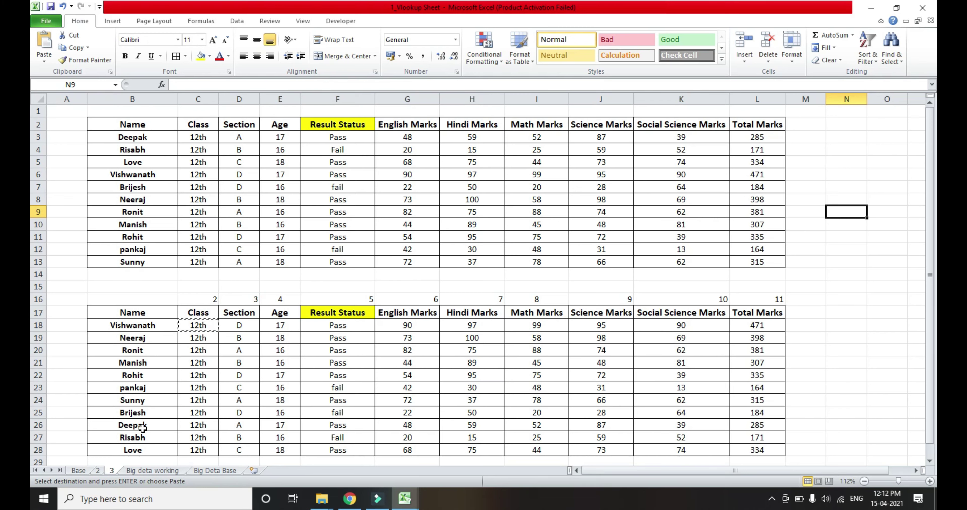
left_click(144, 413)
key("Right")
key("Right")
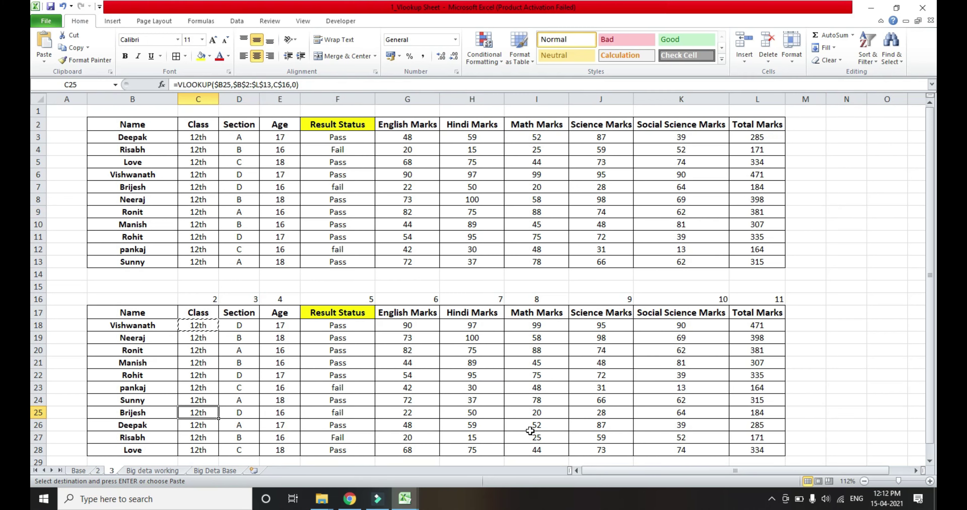
key("Right")
key("Right")
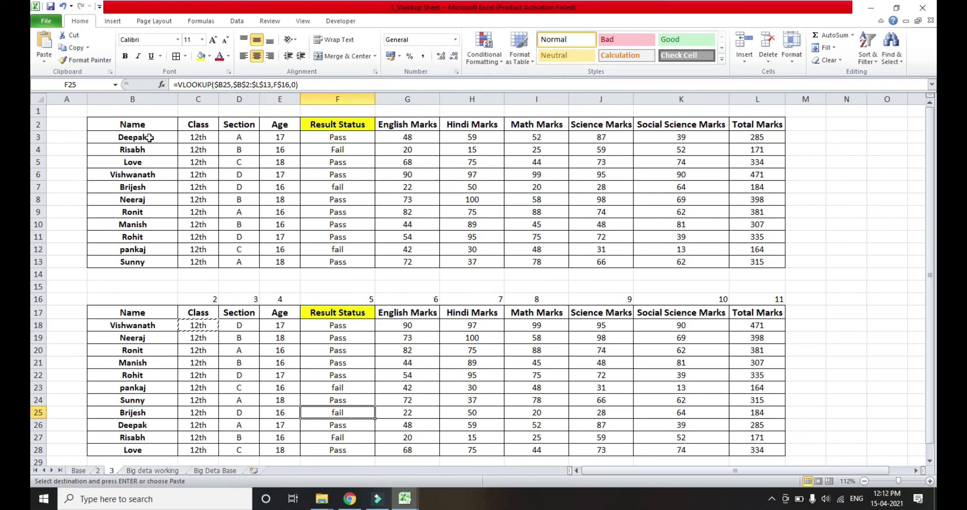
left_click(147, 188)
key("Right")
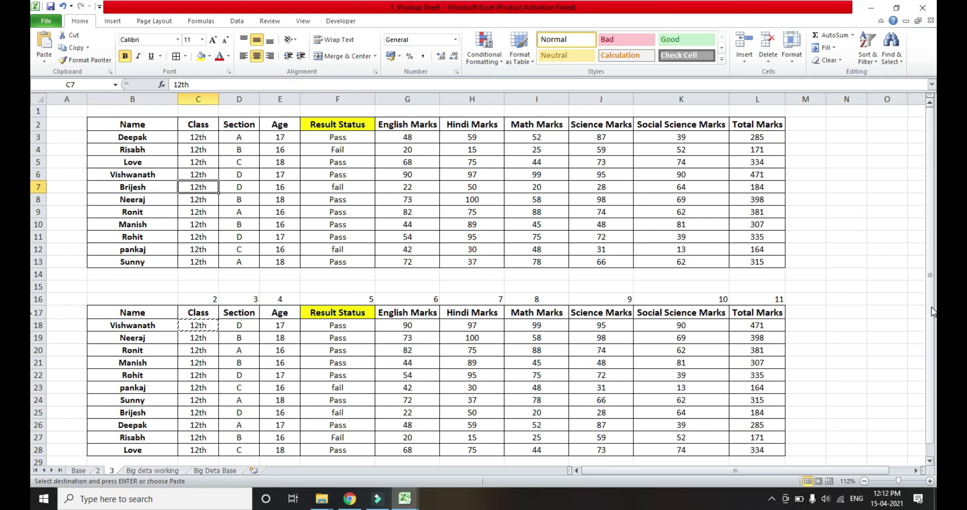
key("Right")
key("Right")
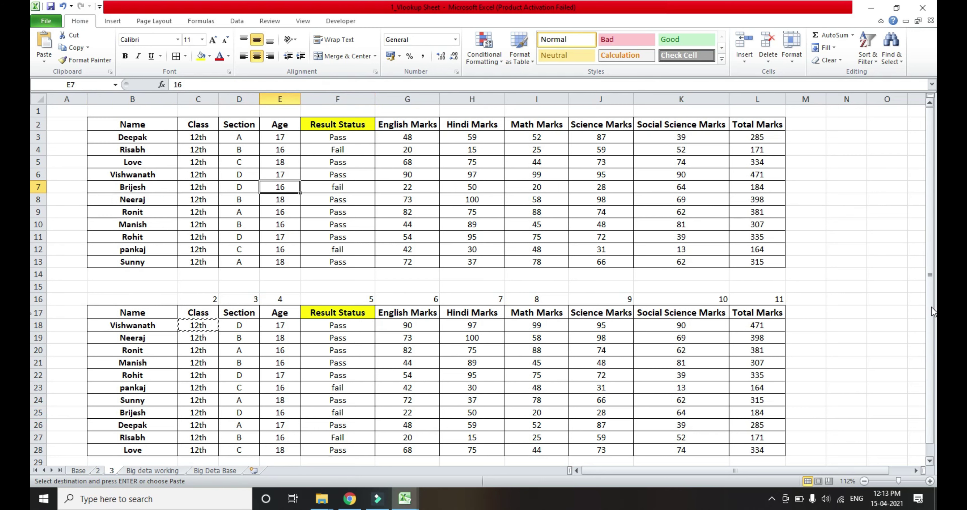
key("Right")
key("Right")
key("Right")
key("Right")
key("Right")
key("Right")
key("Right")
key("Left")
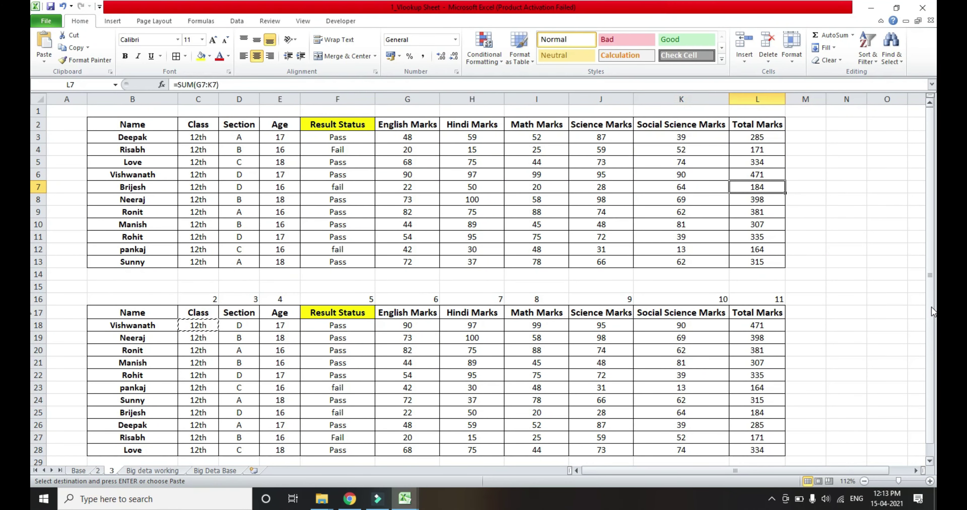
left_click(153, 413)
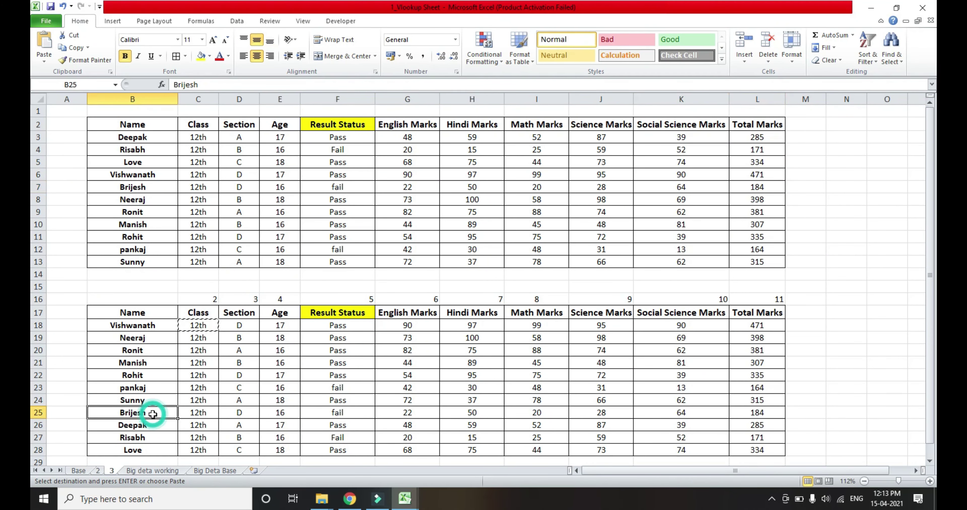
key("shift+space")
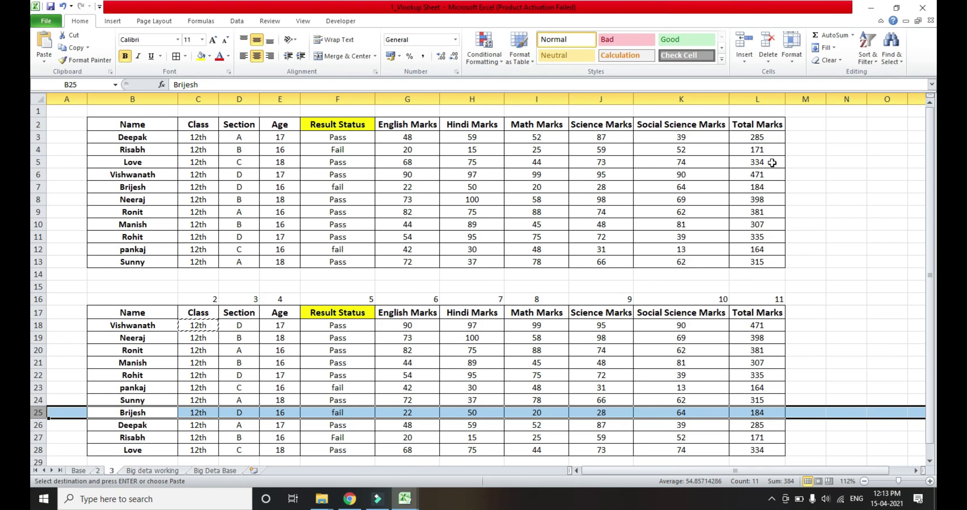
Return to the Base sheet and select the 5) Multi Vlookup topic line.
left_click(859, 160)
key("ctrl+Page_Up")
key("ctrl+Page_Up")
left_click(209, 286)
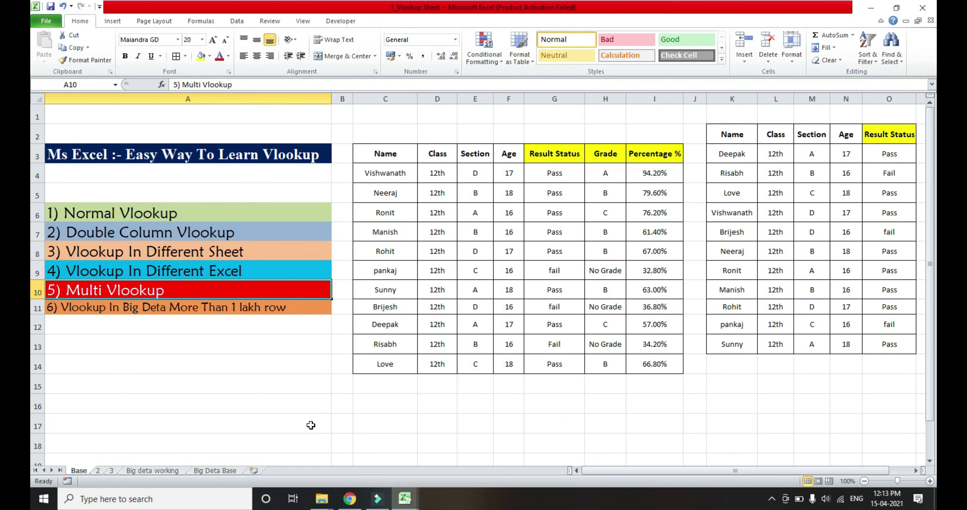
Move down the Base sheet's topic list to the big-data VLOOKUP line.
key("Down")
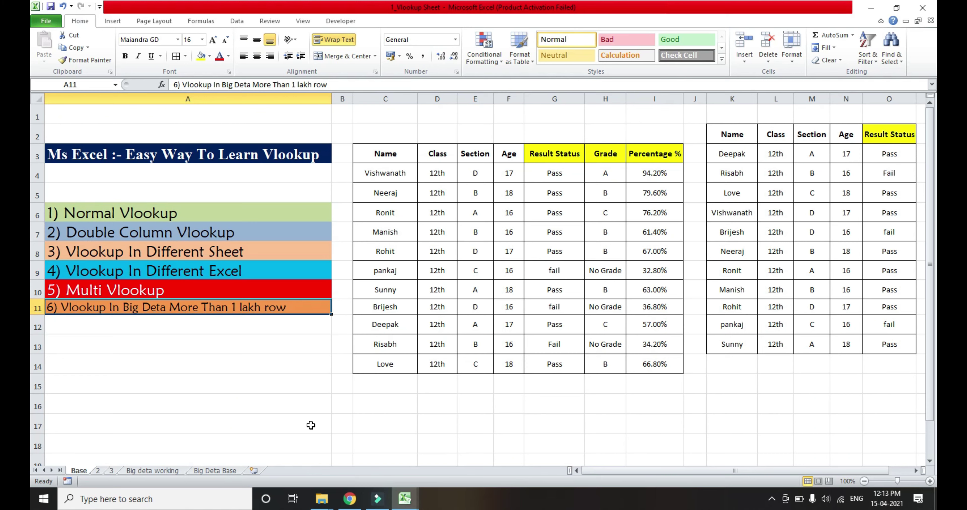
key("Down")
key("Up")
Browse the Big Deta Base sheet, jumping to its last data row and back to the top.
left_click(203, 473)
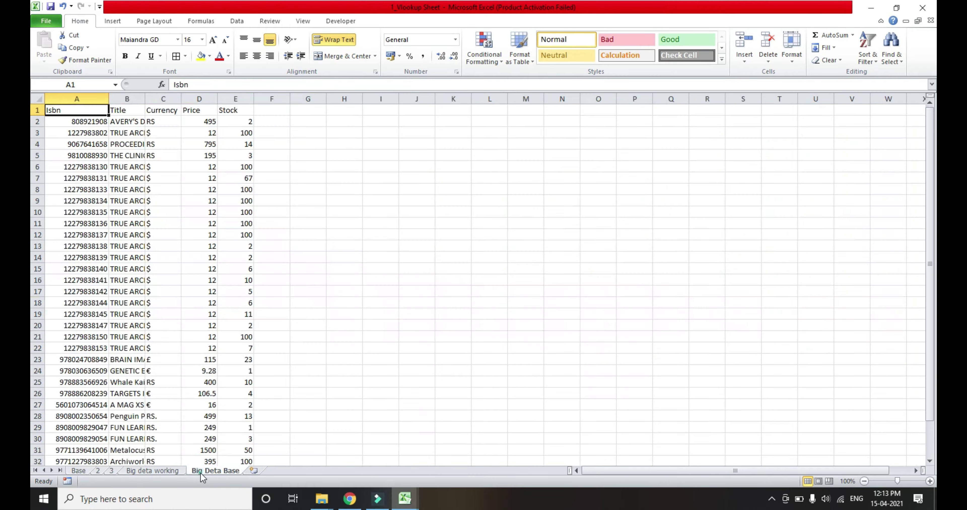
key("Down")
key("Down")
key("Up")
key("Up")
key("Right")
key("Right")
key("Right")
key("Left")
key("Down")
key("Down")
key("Up")
key("Up")
key("Left")
key("Left")
key("Down")
key("Down")
key("ctrl+Down")
key("ctrl+Up")
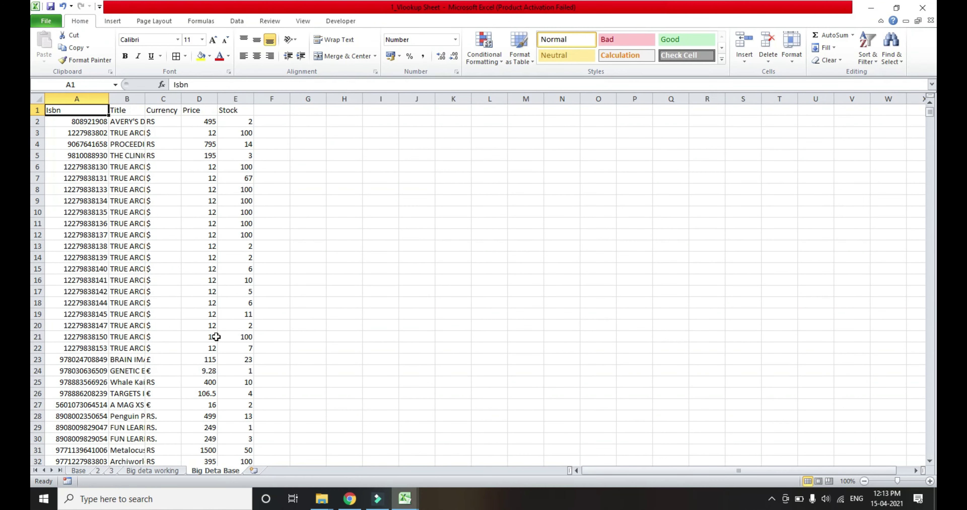
On the Big deta working sheet, jump down the Isbn column to the last entry, row 109999.
left_click(164, 472)
key("Left")
key("Down")
key("Right")
key("Right")
key("Up")
key("Left")
key("Left")
key("Left")
key("Down")
key("Down")
key("Down")
key("Down")
key("Down")
key("Down")
key("Down")
key("Down")
key("Down")
key("Down")
key("Down")
key("Down")
key("Down")
key("Down")
key("Down")
key("Down")
key("Down")
key("Down")
key("Down")
key("Down")
key("Down")
key("Down")
key("Down")
key("Down")
key("Down")
key("Down")
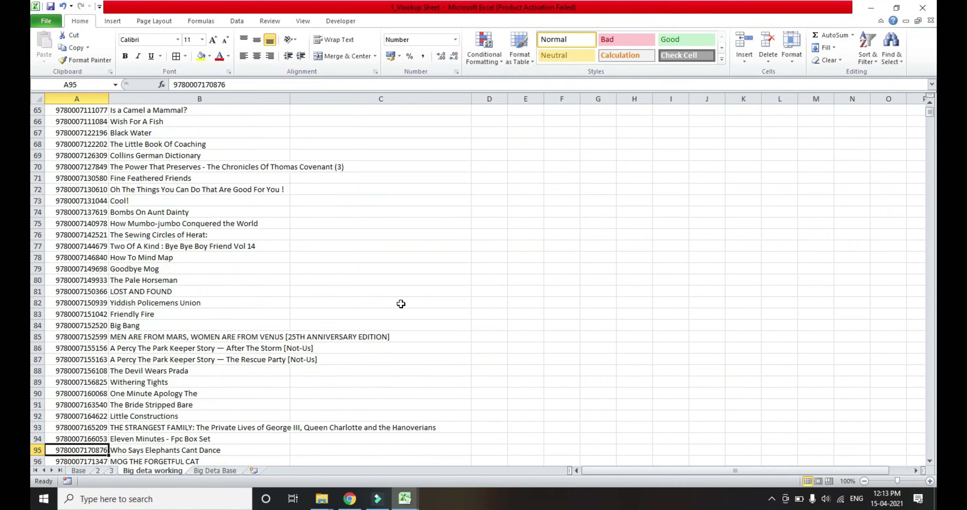
key("ctrl+Home")
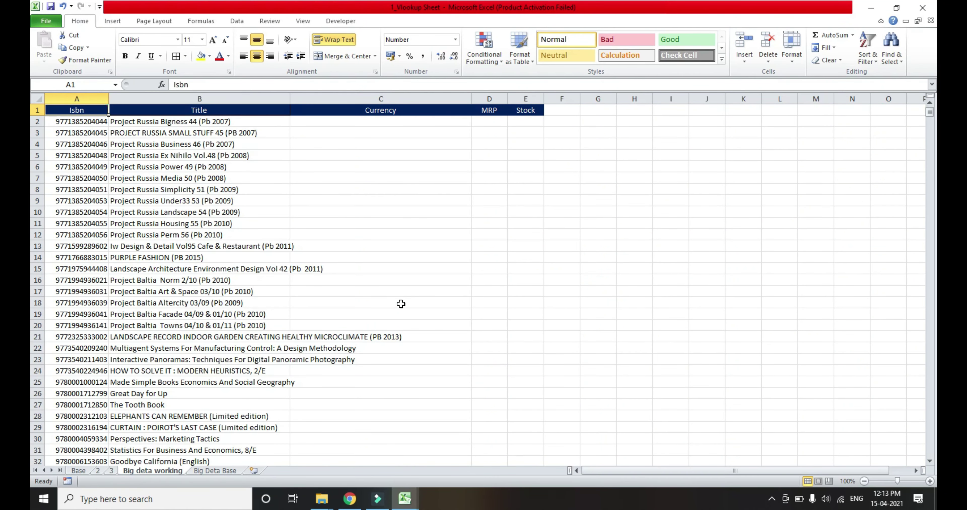
key("ctrl+Down")
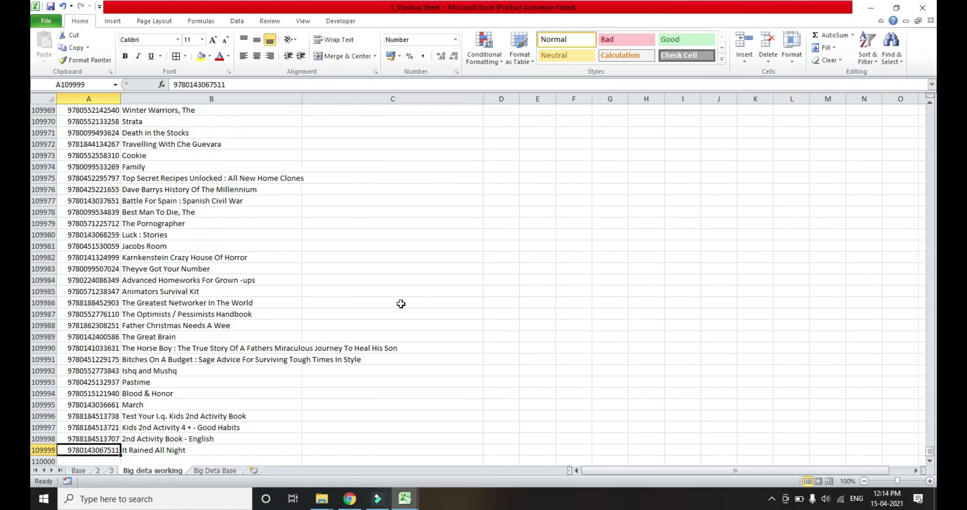
scroll(401, 304, "down", 1)
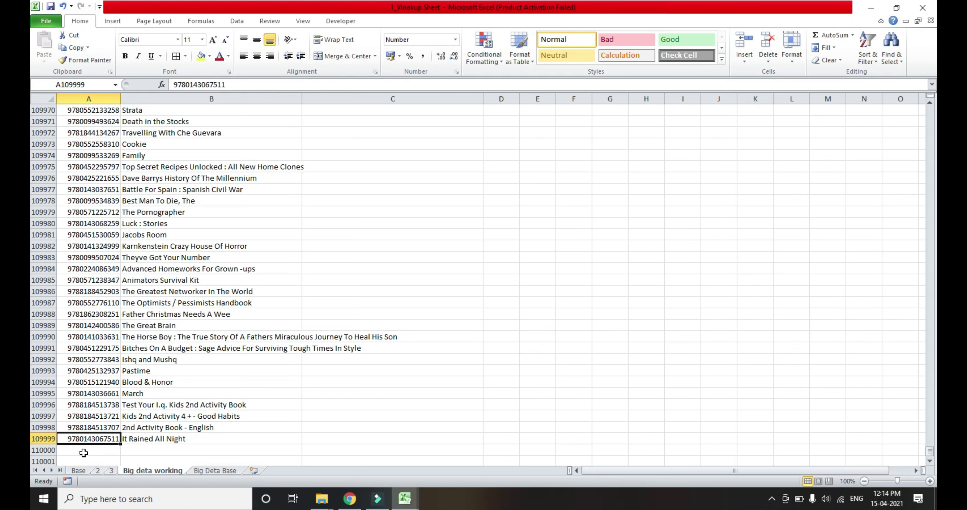
Browse the ISBN list from its last rows to the top and across the header row.
key("Up")
key("Right")
key("shift+space")
key("Up")
key("Up")
key("Left")
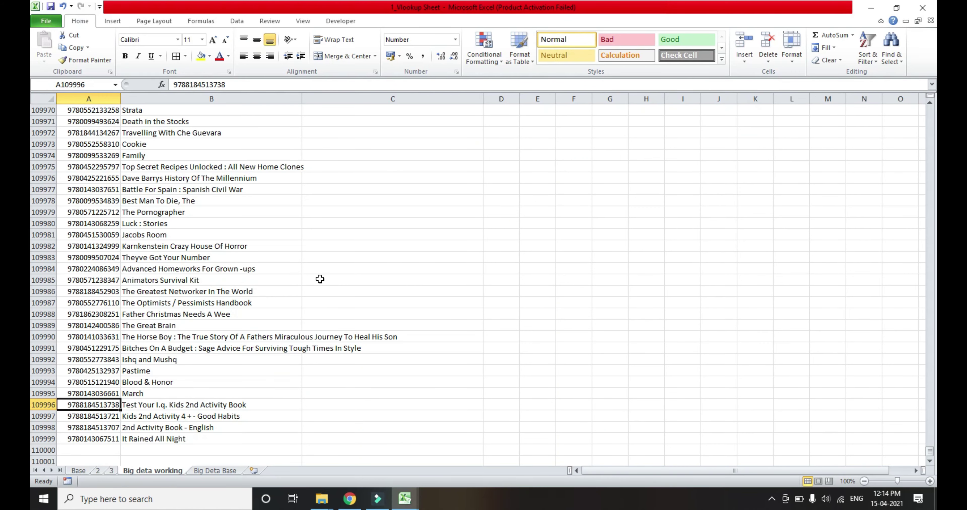
key("ctrl+Home")
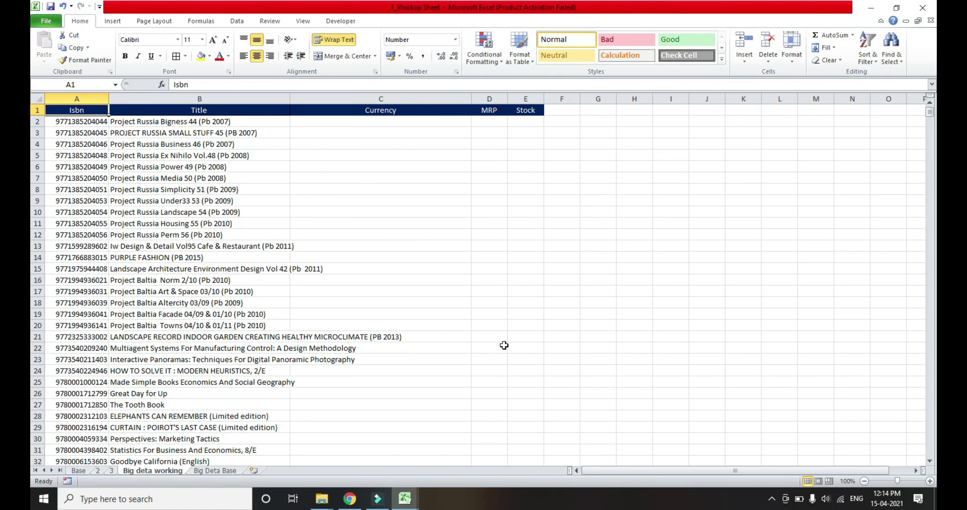
key("ctrl+Down")
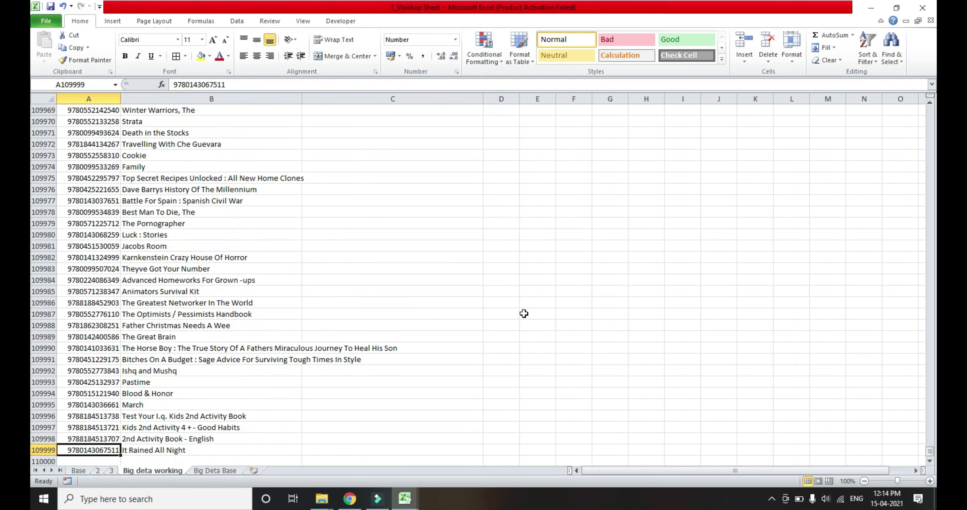
key("ctrl+Up")
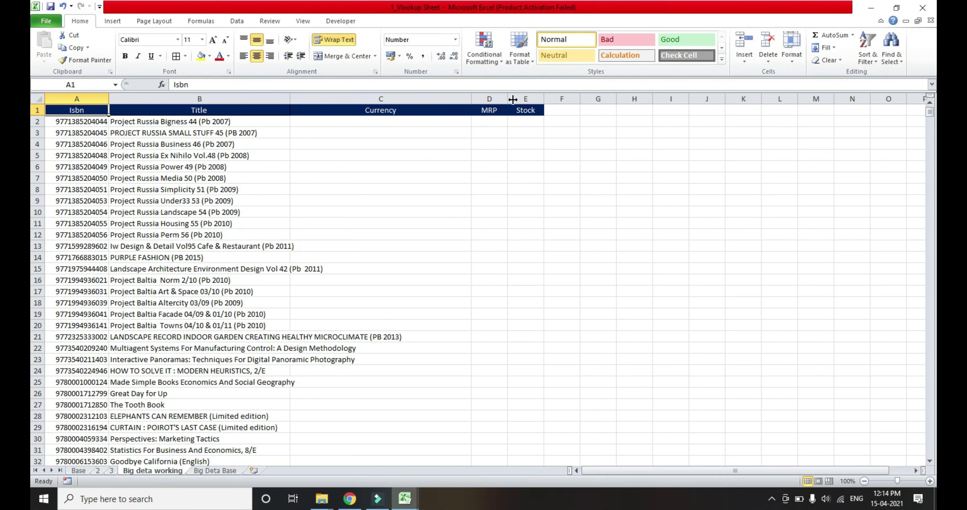
key("Right")
key("Right")
key("Right")
key("Right")
key("Home")
key("Right")
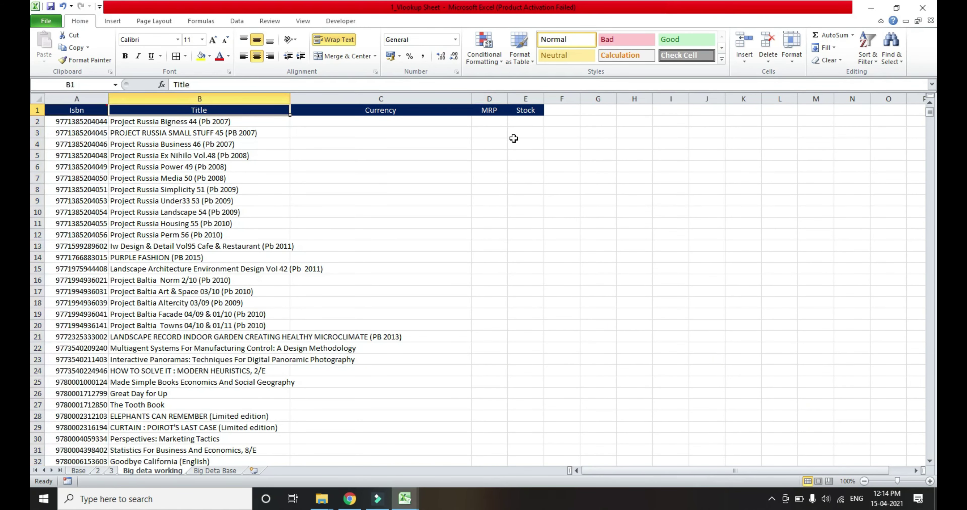
key("Right")
key("Right")
key("ctrl+space")
key("Right")
key("ctrl+space")
key("Home")
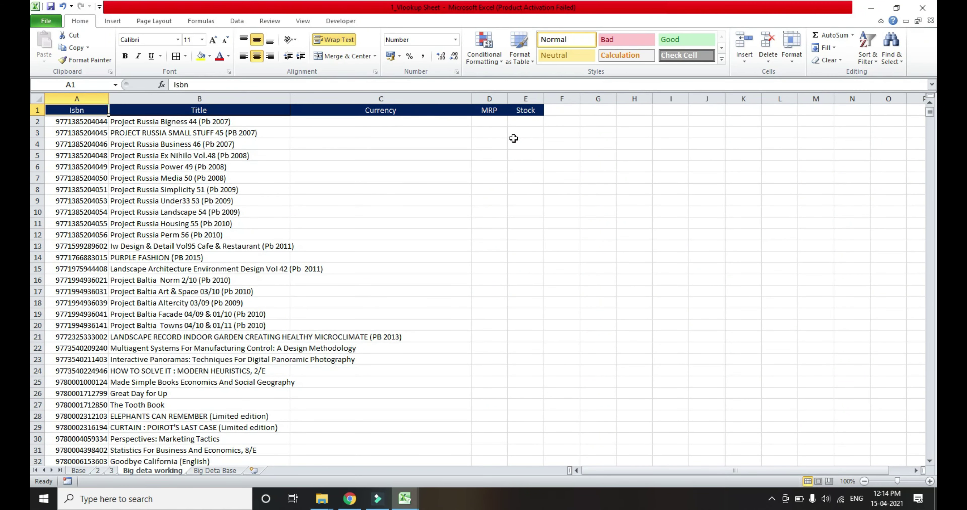
key("Down")
key("Down")
key("Down")
key("Up")
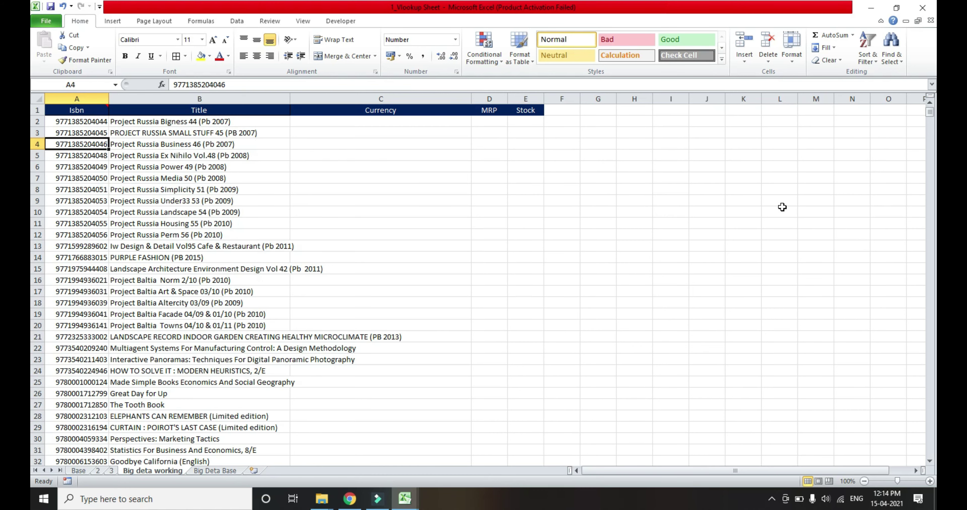
key("shift+space")
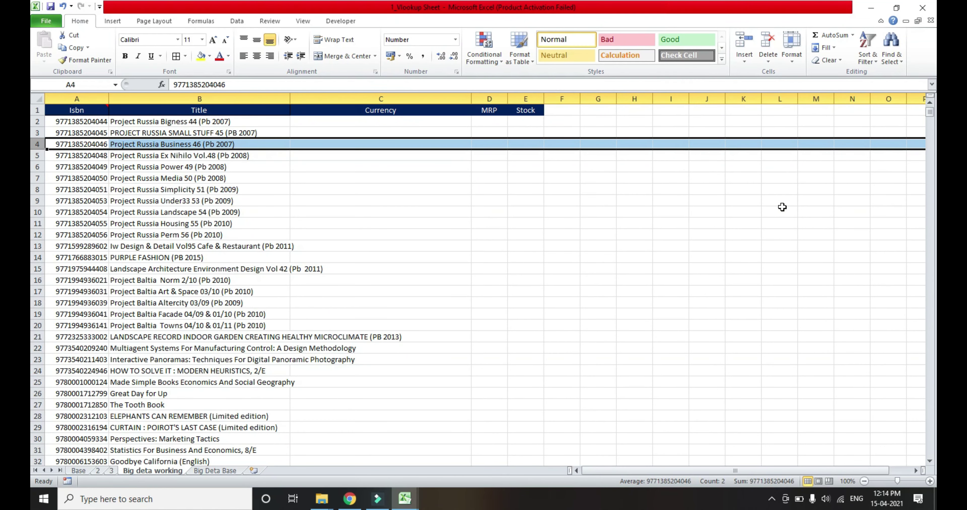
Look over columns A to Stock and the empty Currency cell C2.
key("Up")
key("Down")
key("Down")
key("Right")
key("Down")
key("Down")
key("Down")
key("Down")
key("Up")
key("Left")
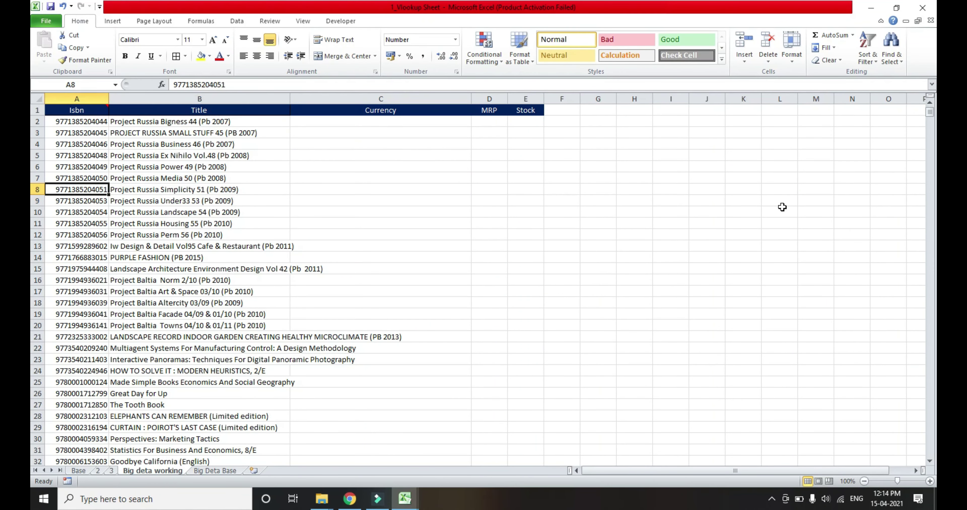
key("ctrl+space")
key("Right")
key("ctrl+space")
key("Right")
key("ctrl+space")
key("Right")
key("Right")
key("ctrl+space")
key("ctrl+Up")
key("Left")
key("Left")
key("Down")
key("Up")
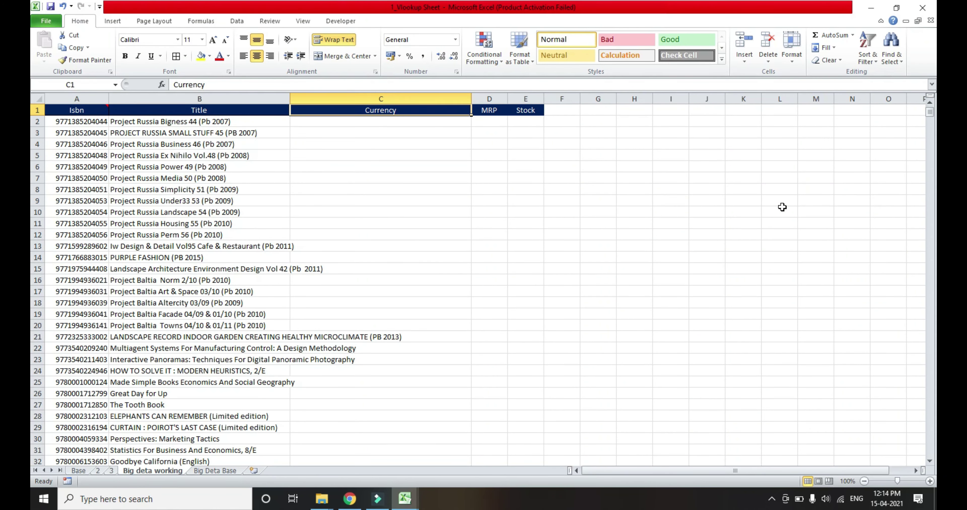
key("Down")
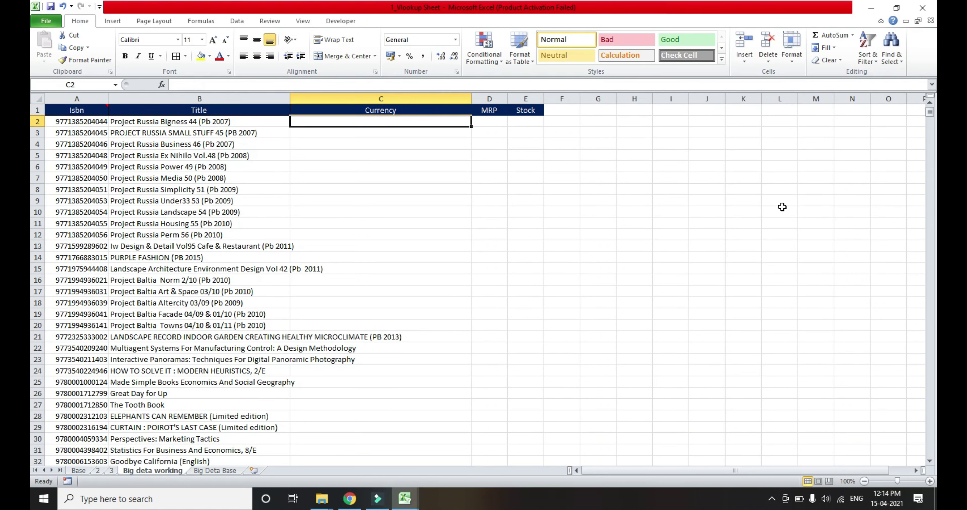
key("Left")
key("Left")
key("Down")
key("Up")
key("Up")
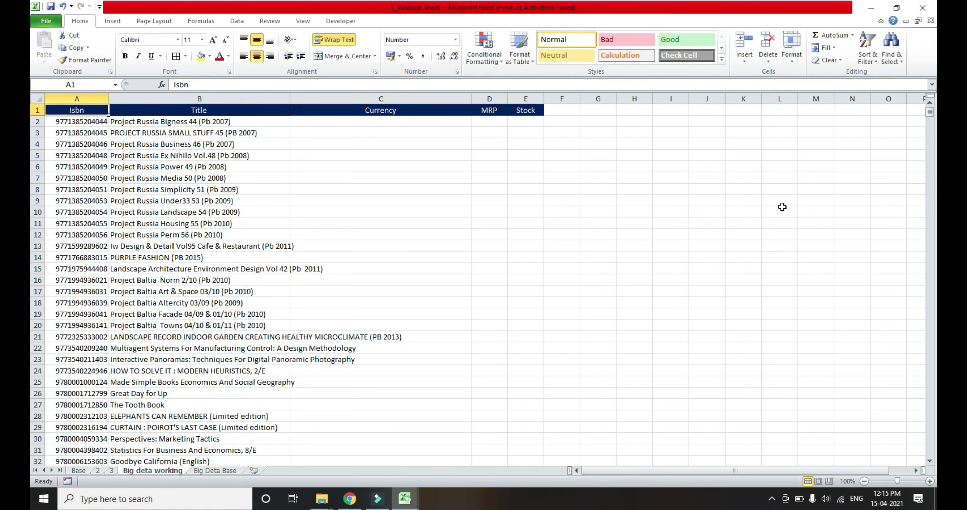
key("Down")
key("Down")
key("Up")
key("Down")
key("Down")
key("Down")
key("Down")
key("Down")
key("Down")
key("Down")
key("Down")
key("Up")
key("Right")
key("Left")
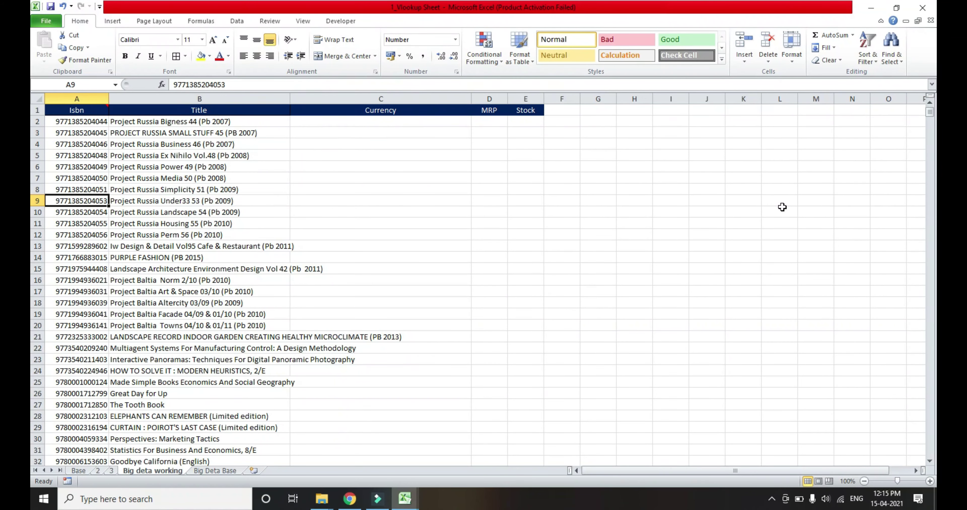
key("Right")
key("Up")
key("Down")
key("Down")
key("Down")
key("Up")
key("Up")
key("Down")
key("Down")
key("Down")
key("Down")
key("Down")
key("Down")
key("Down")
key("Down")
key("Down")
key("Left")
key("Up")
key("ctrl+c")
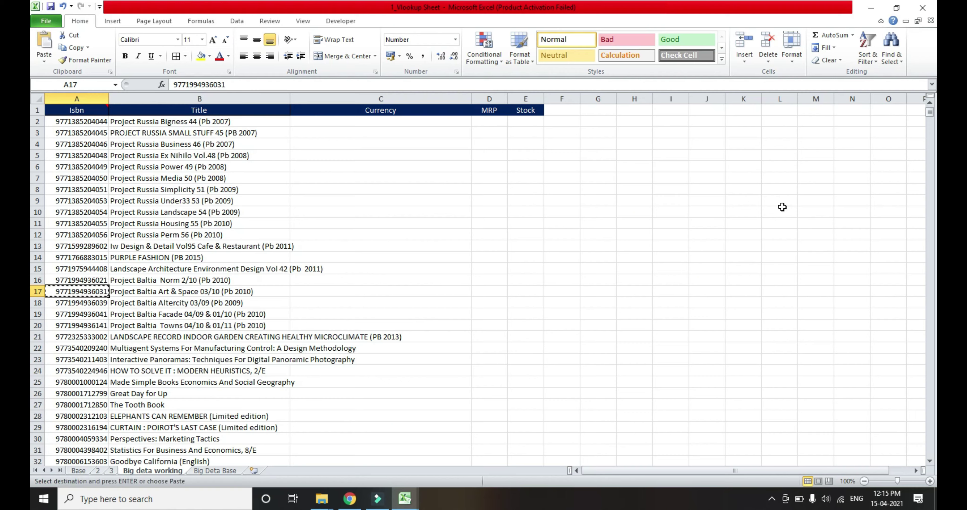
In Chrome, search Google for 'together books distributor'.
left_click(350, 498)
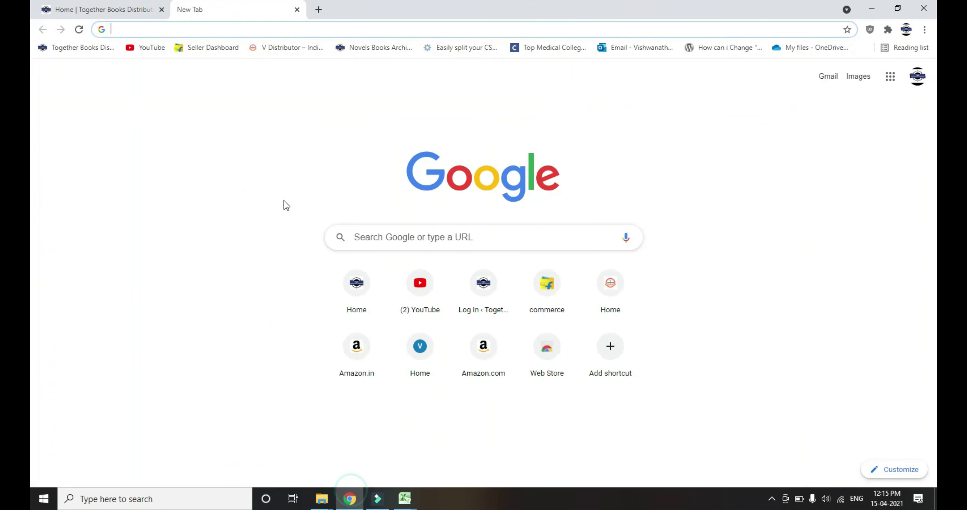
left_click(113, 6)
left_click(244, 7)
left_click(247, 24)
type("together")
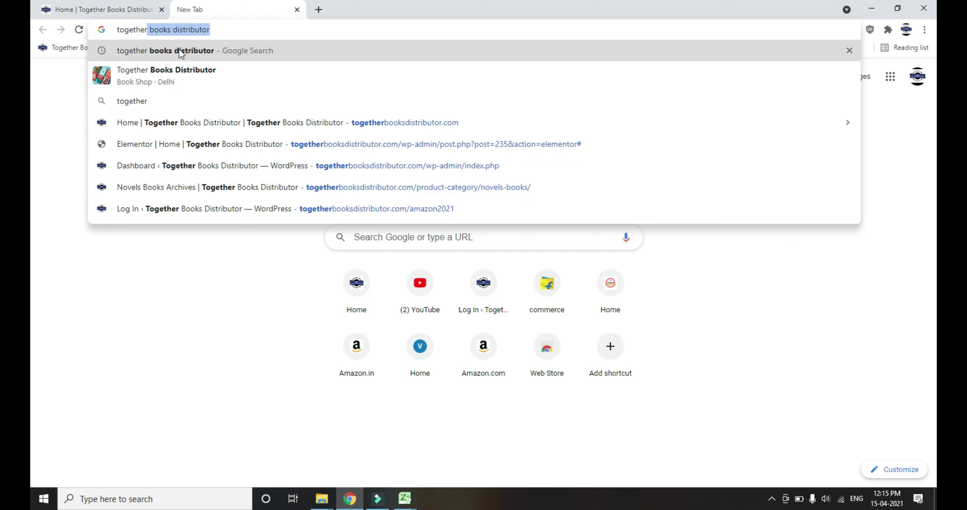
left_click(228, 51)
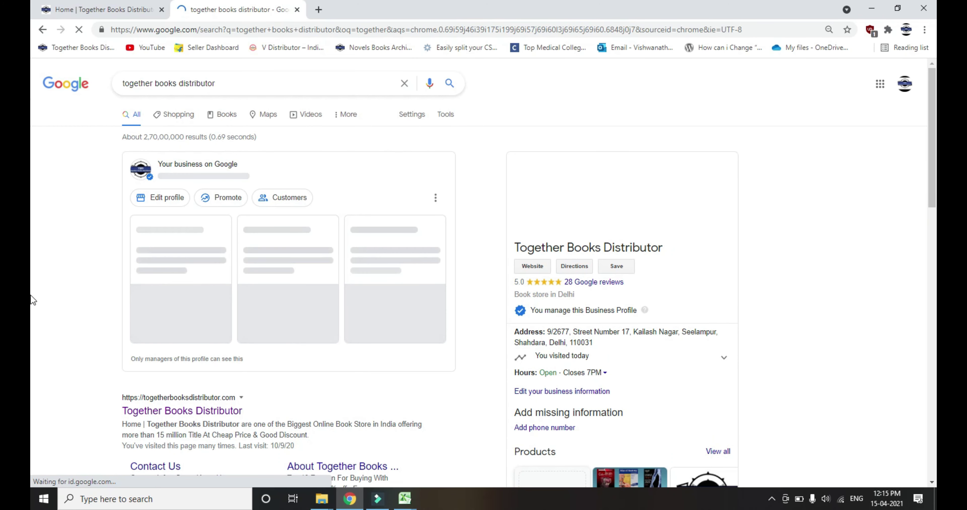
Open the Together Books Distributor website from the search results' knowledge panel.
scroll(32, 301, "down", 2)
scroll(32, 300, "up", 2)
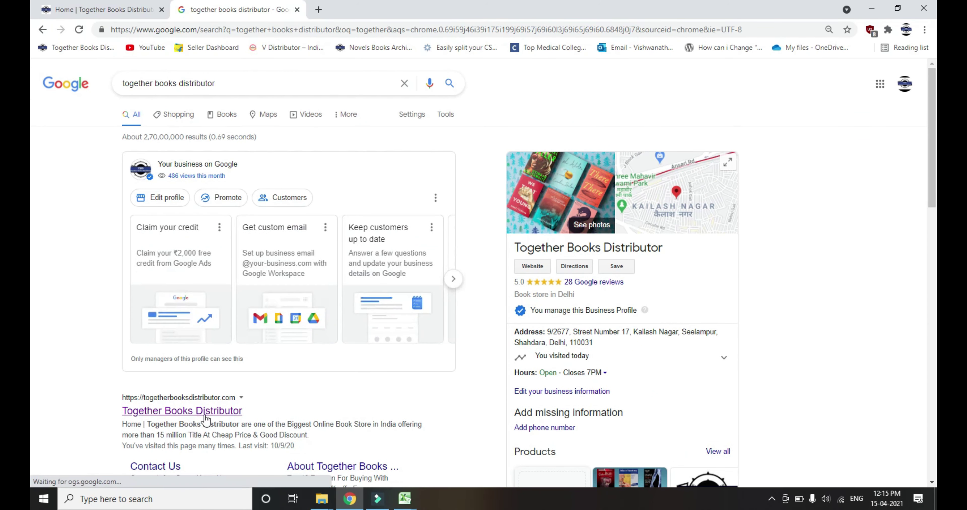
scroll(32, 363, "down", 1)
scroll(32, 363, "down", 4)
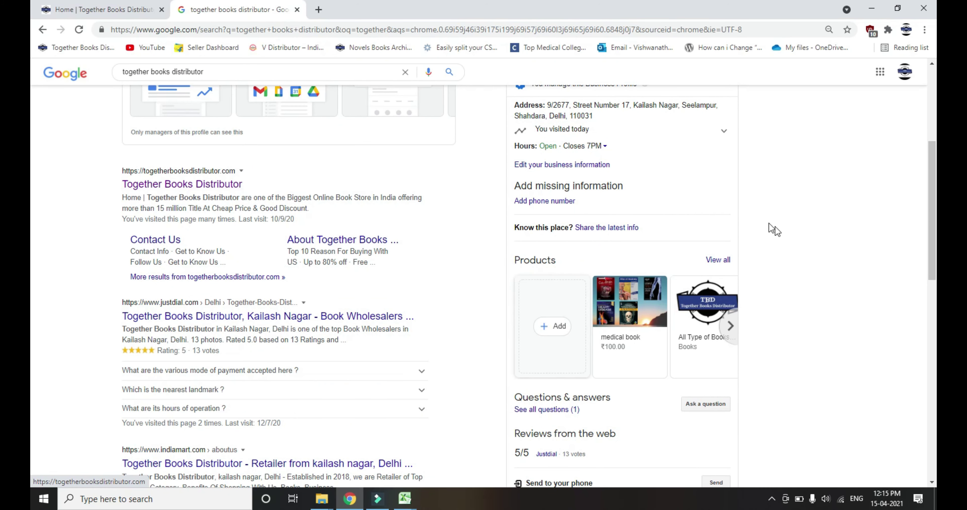
scroll(770, 138, "up", 5)
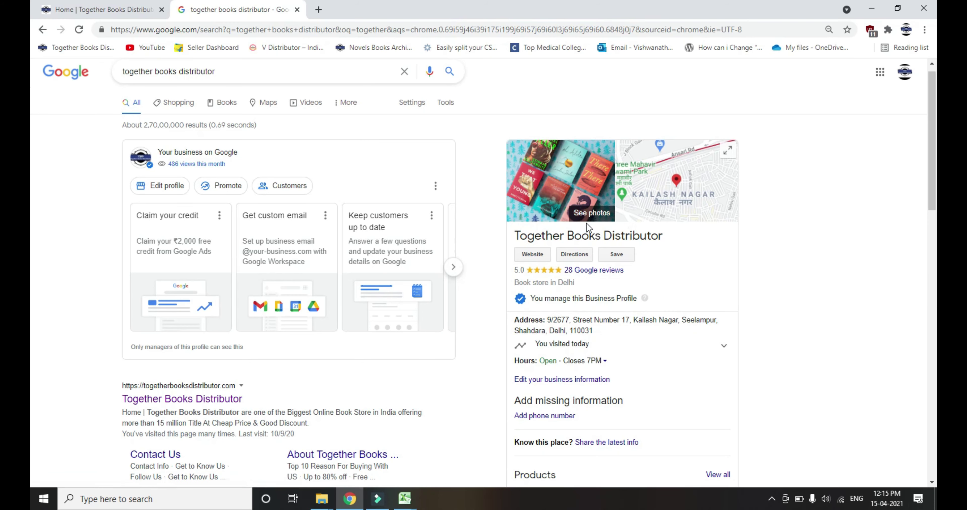
left_click(533, 254)
left_click(69, 9)
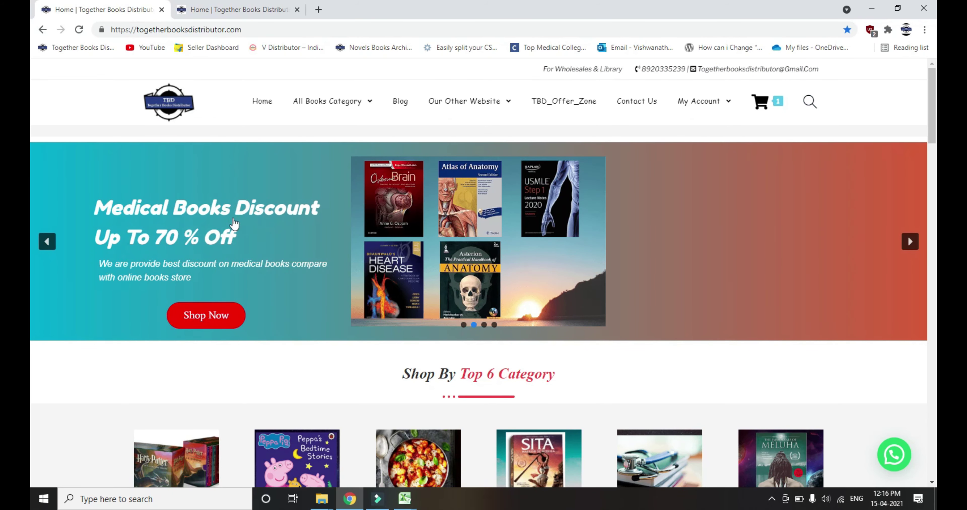
left_click(911, 241)
left_click(911, 241)
scroll(885, 125, "down", 1)
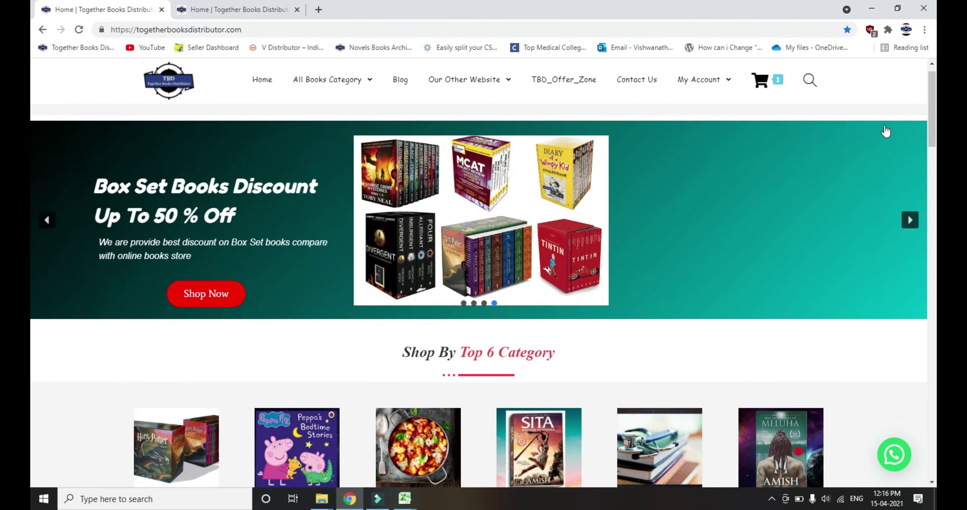
scroll(886, 130, "down", 2)
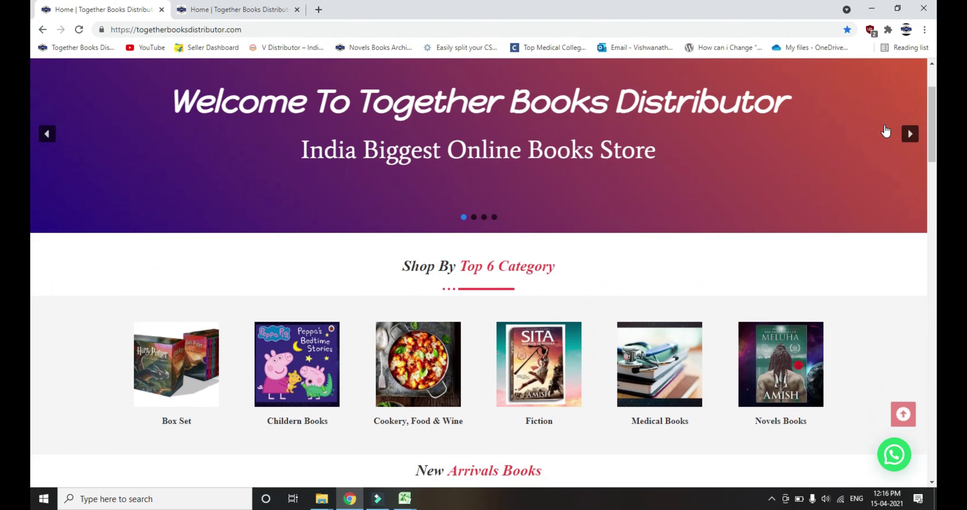
scroll(886, 130, "down", 3)
scroll(886, 130, "down", 1)
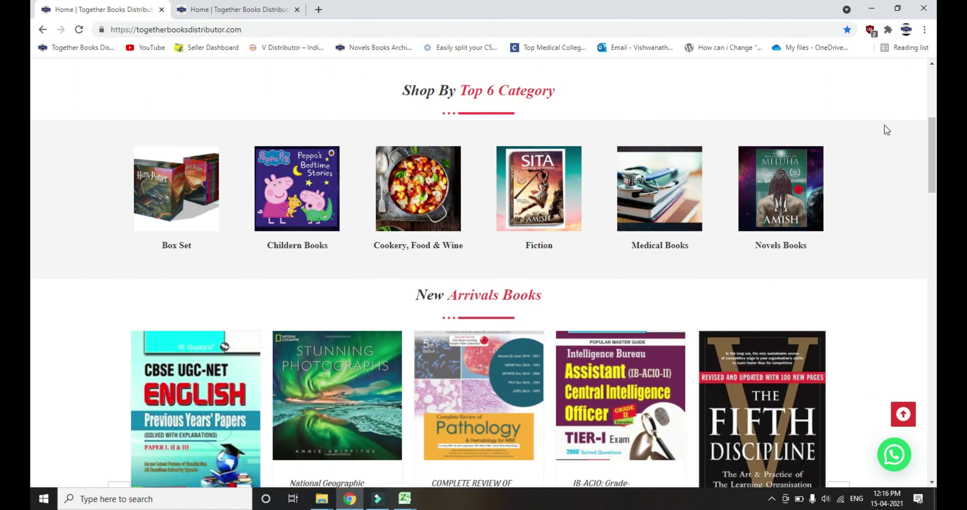
scroll(886, 130, "down", 1)
scroll(886, 130, "down", 7)
scroll(885, 130, "down", 1)
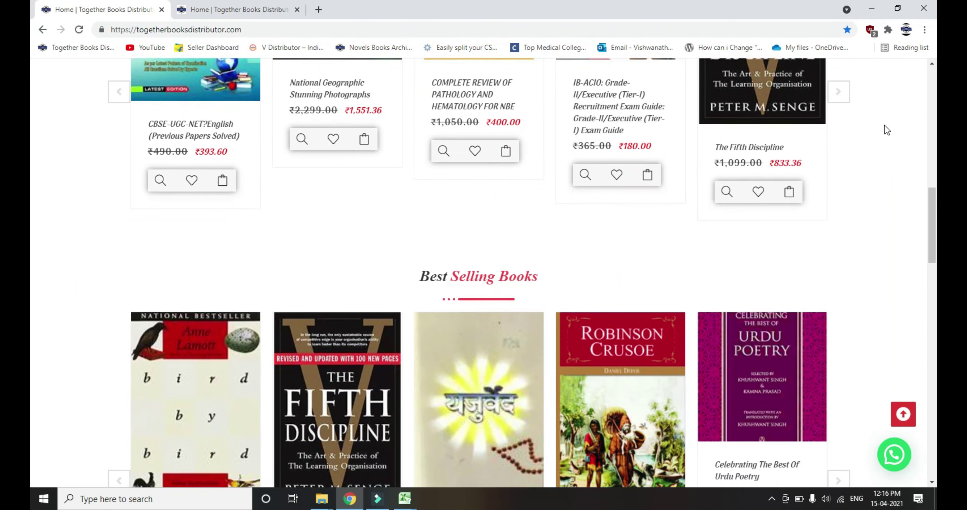
scroll(885, 129, "down", 1)
scroll(885, 130, "down", 1)
scroll(885, 129, "down", 4)
scroll(886, 131, "down", 2)
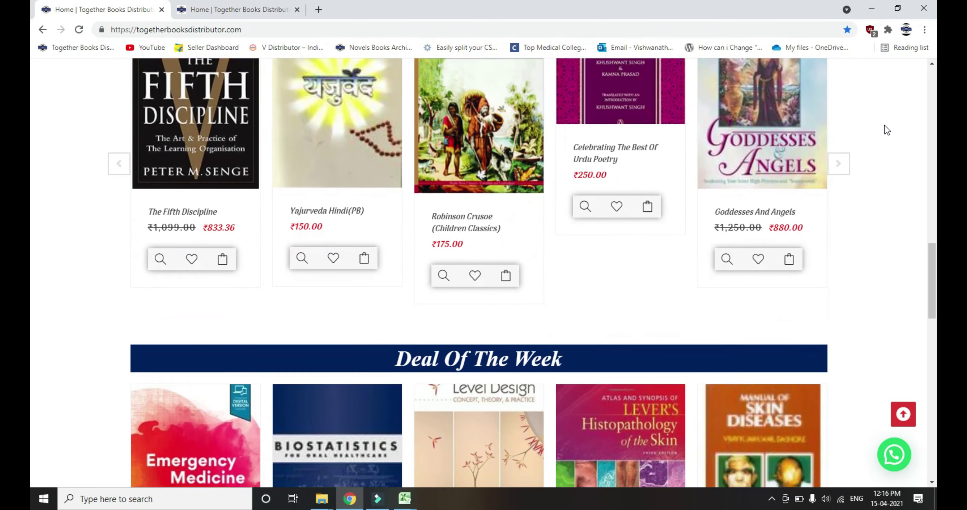
scroll(886, 130, "down", 2)
scroll(886, 130, "down", 2)
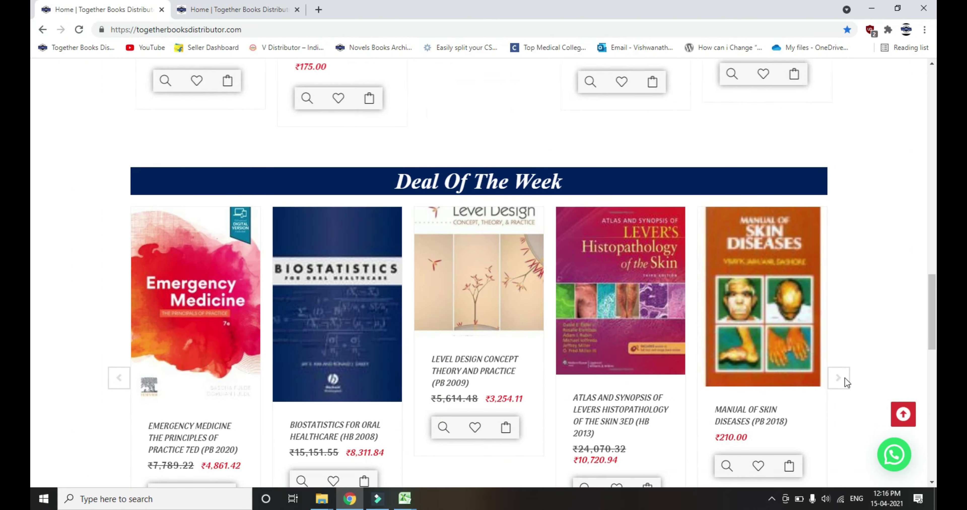
left_click(839, 378)
left_click(838, 378)
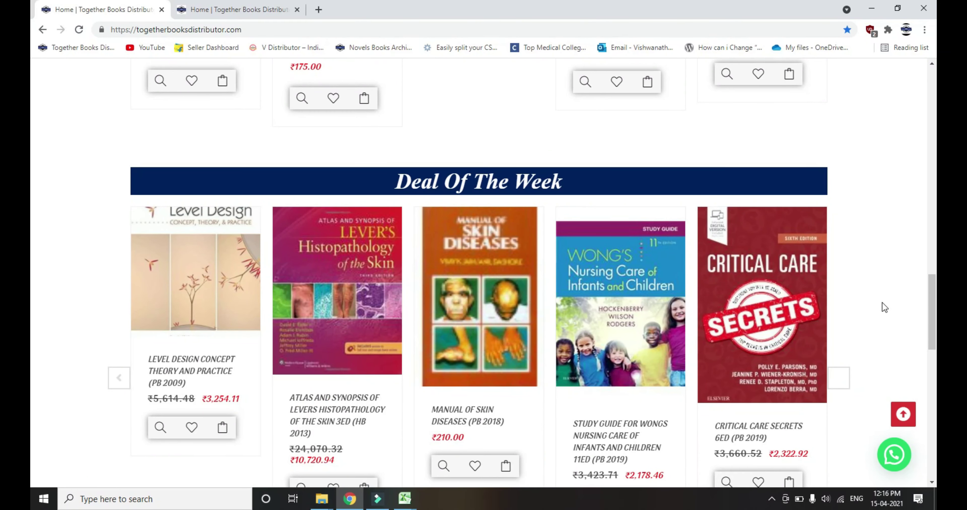
scroll(883, 302, "down", 5)
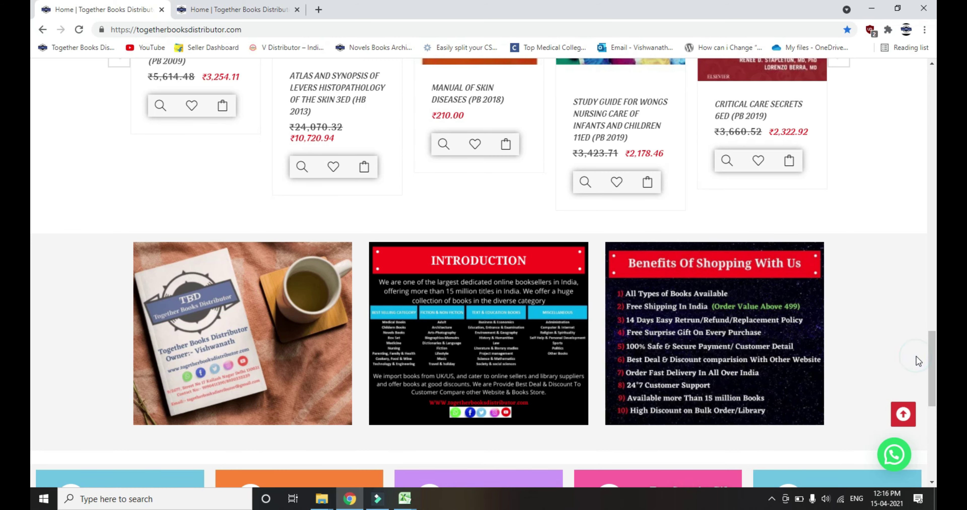
scroll(916, 358, "down", 3)
scroll(917, 358, "down", 1)
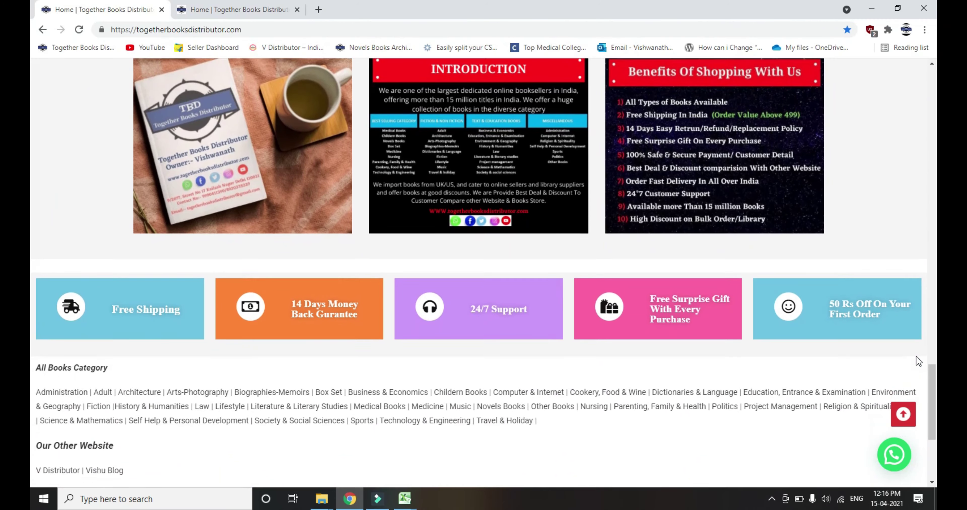
scroll(916, 357, "down", 2)
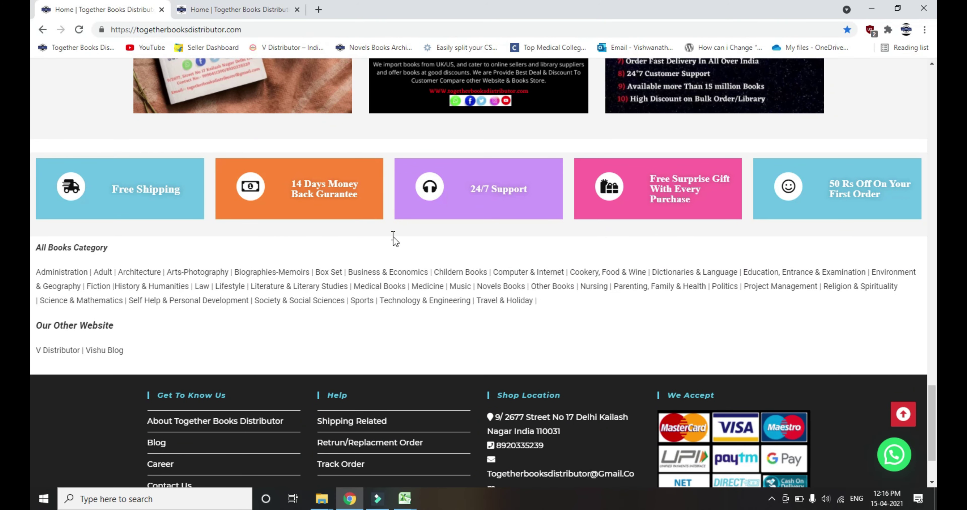
scroll(771, 330, "down", 2)
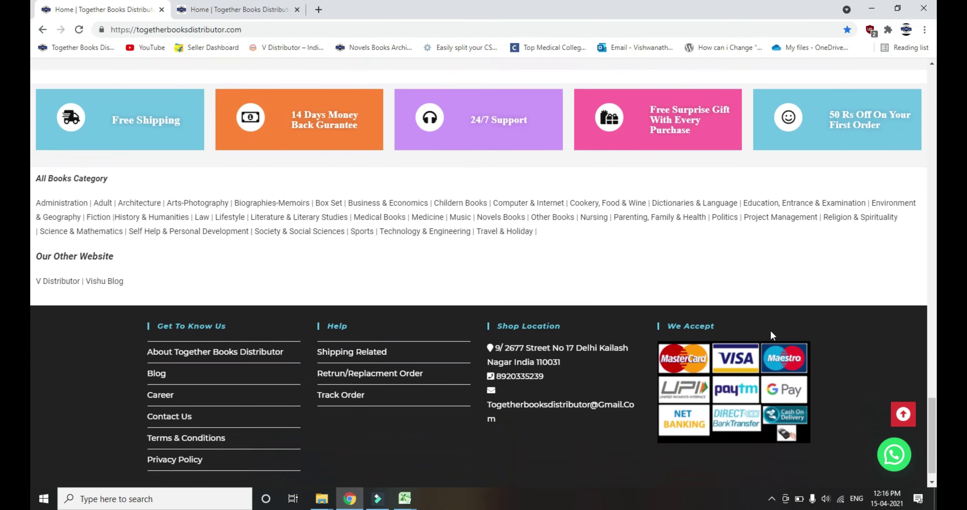
key("Home")
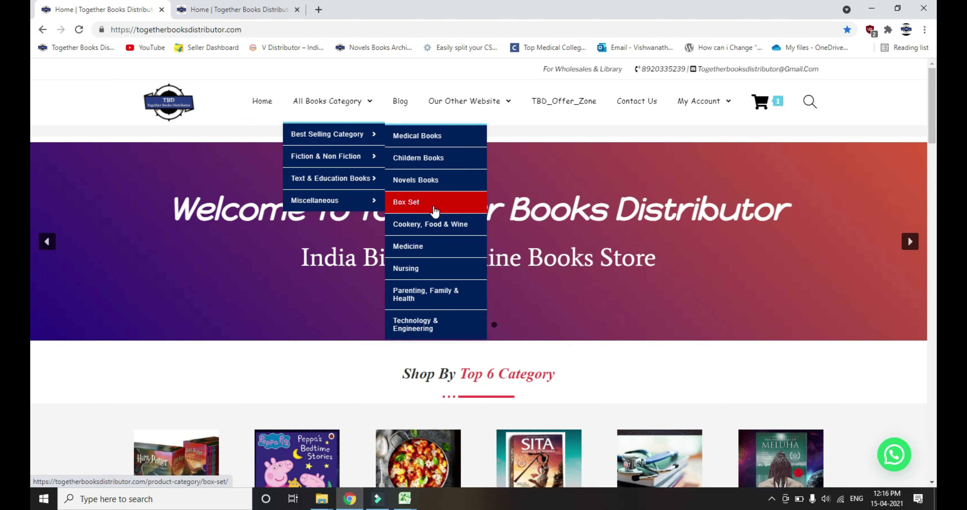
mouse_move(468, 100)
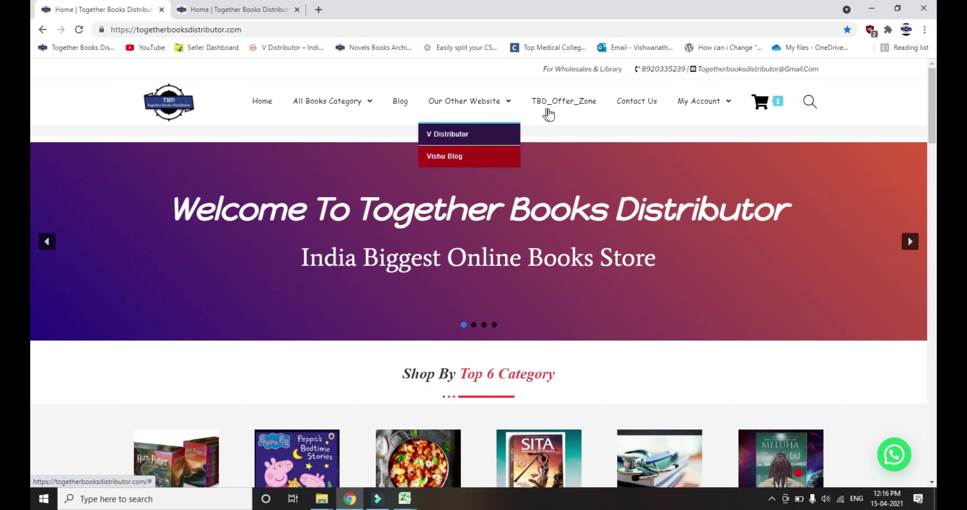
Open TBD_Offer_Zone and scroll through its shipping, coupon and category discounts.
left_click(553, 102)
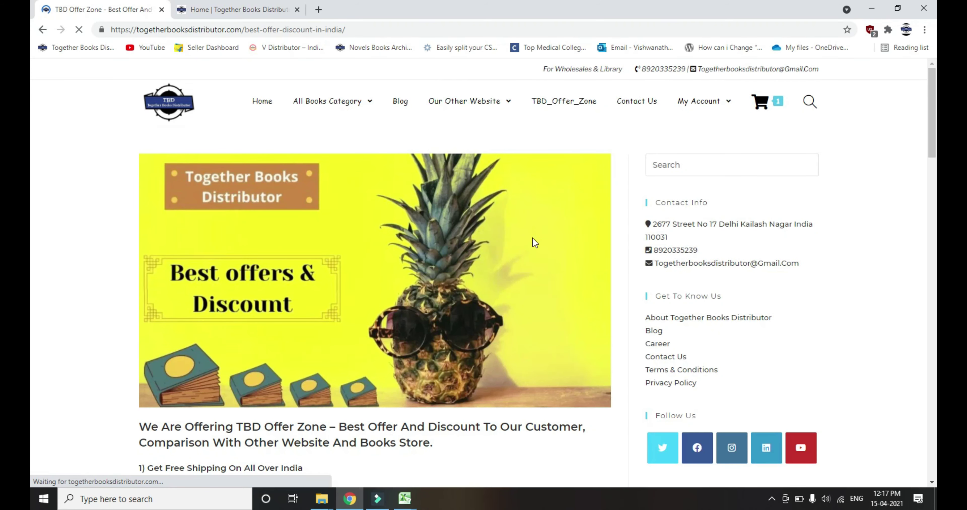
scroll(599, 224, "down", 3)
scroll(600, 224, "down", 1)
scroll(599, 225, "down", 5)
scroll(599, 225, "down", 2)
scroll(599, 225, "down", 4)
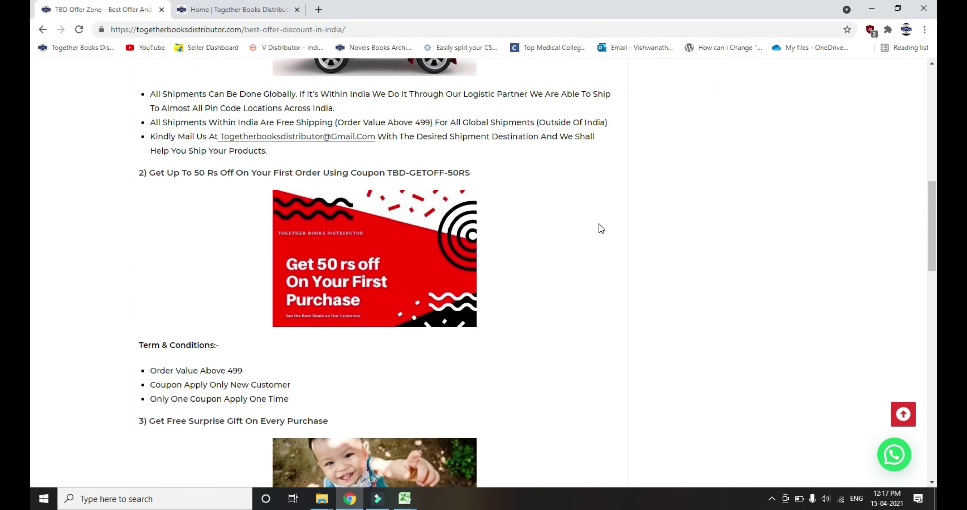
scroll(600, 224, "down", 4)
scroll(599, 224, "down", 2)
scroll(600, 224, "down", 3)
scroll(599, 224, "down", 4)
scroll(599, 229, "down", 1)
scroll(600, 229, "down", 5)
scroll(599, 229, "down", 3)
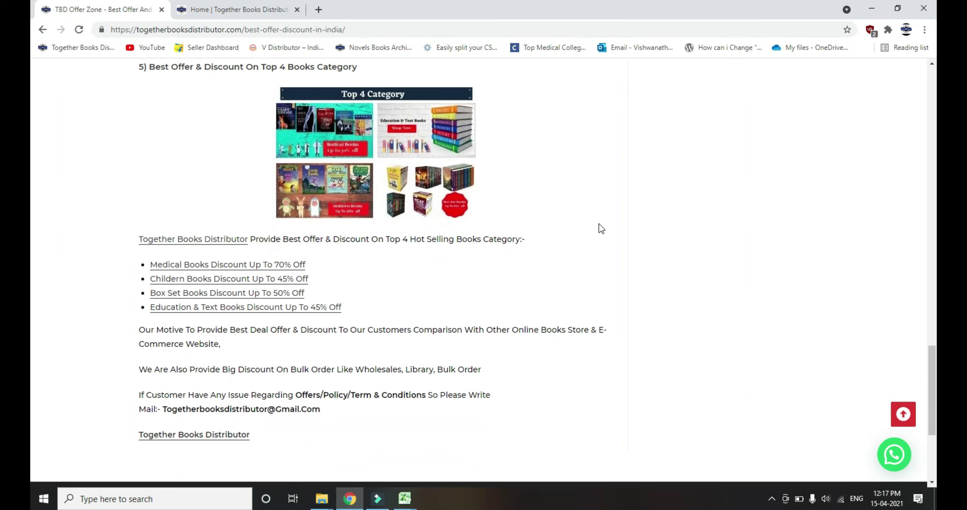
scroll(599, 229, "down", 3)
scroll(599, 229, "down", 1)
scroll(599, 229, "down", 1)
scroll(599, 229, "up", 5)
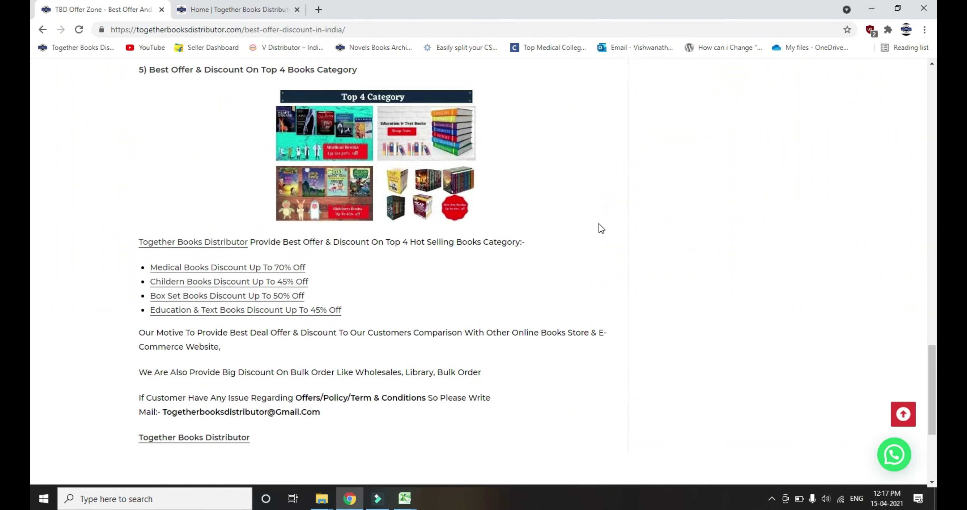
scroll(599, 229, "up", 9)
scroll(599, 229, "up", 10)
scroll(599, 229, "up", 8)
scroll(599, 229, "up", 5)
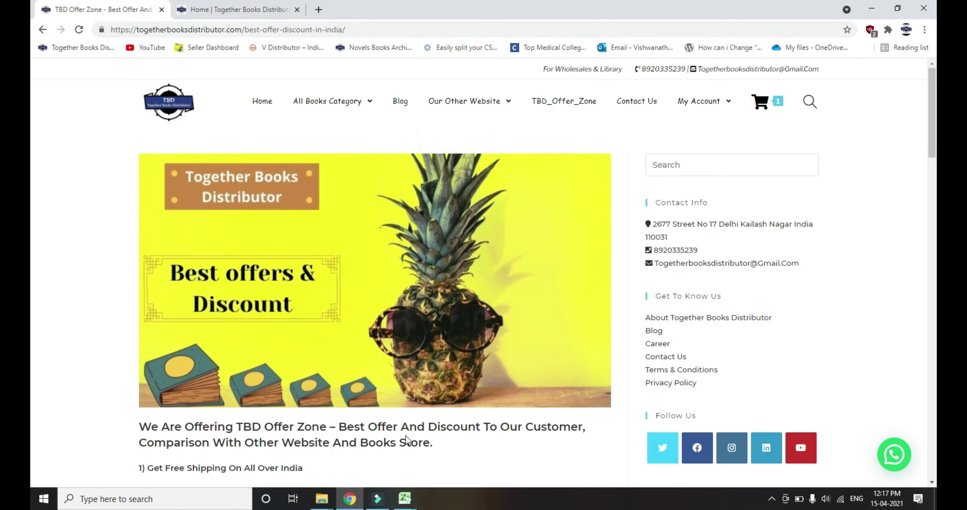
mouse_move(405, 499)
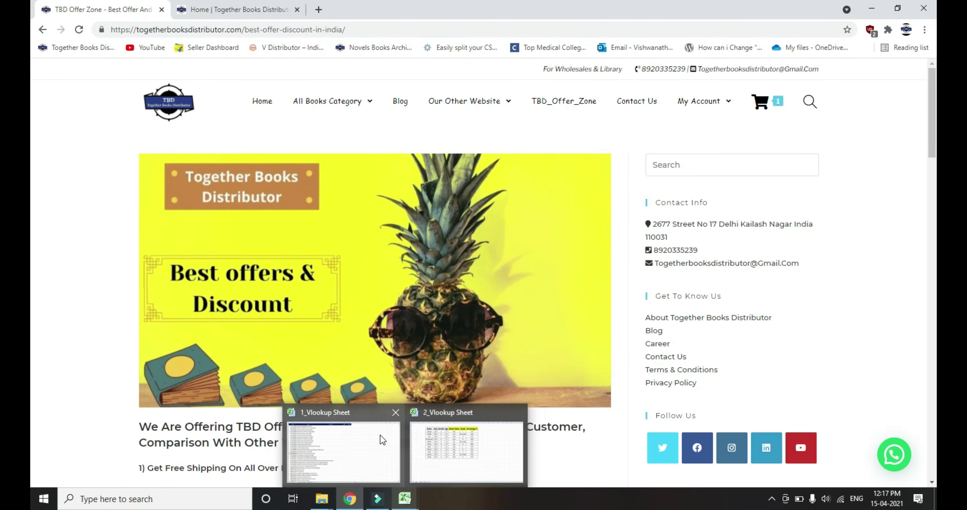
Back in 1_Vlookup Sheet, select column A's 109,999 ISBNs to count them, then pick C2.
left_click(382, 439)
key("Down")
key("Down")
key("Up")
key("Up")
key("Escape")
key("Right")
key("Right")
key("Right")
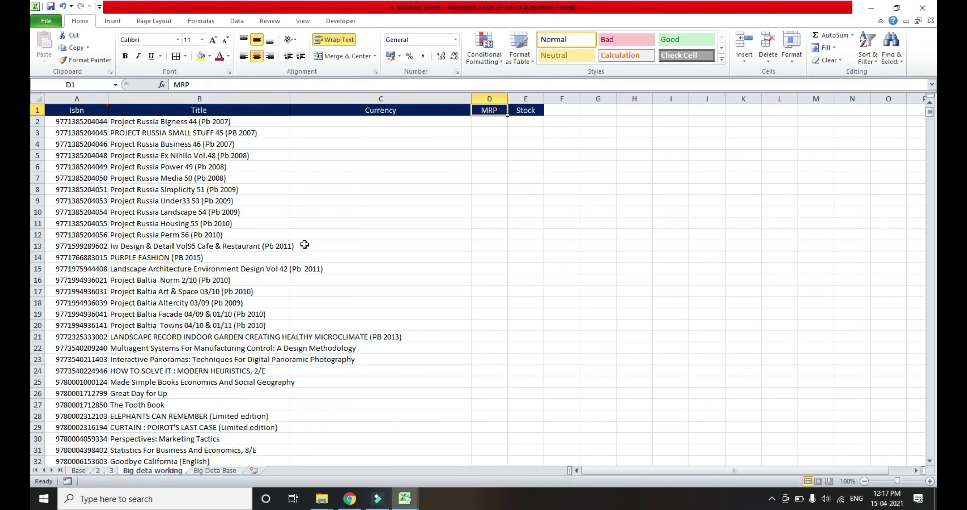
key("Left")
key("Down")
key("Left")
key("Left")
key("ctrl+shift+Down")
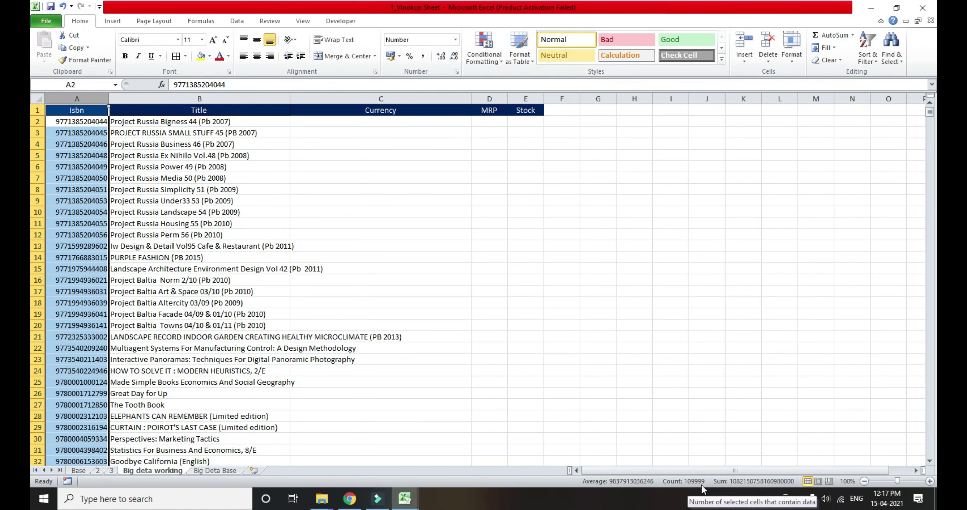
left_click(409, 118)
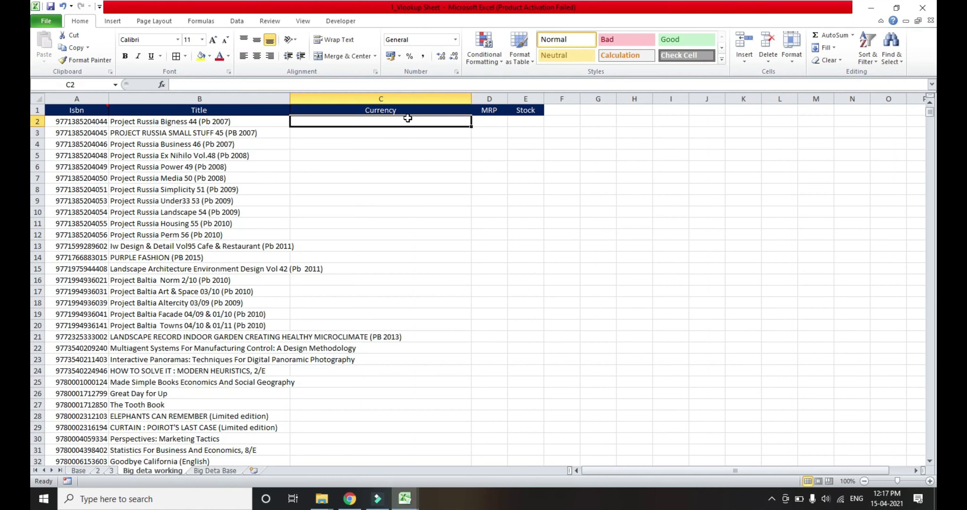
Enter =VLOOKUP($A2, in C2 and switch to the Big Deta Base sheet for the table.
type("=vl")
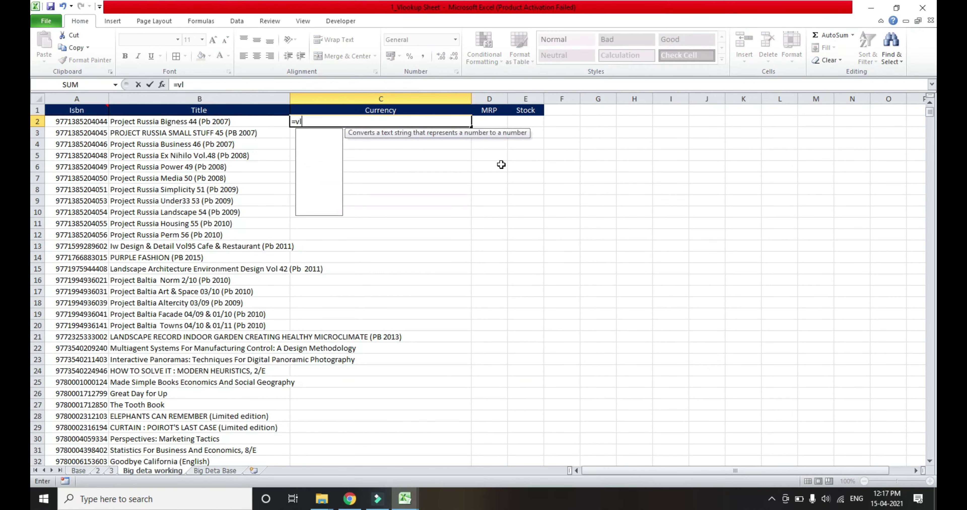
type("o")
key("Tab")
key("Left")
key("Left")
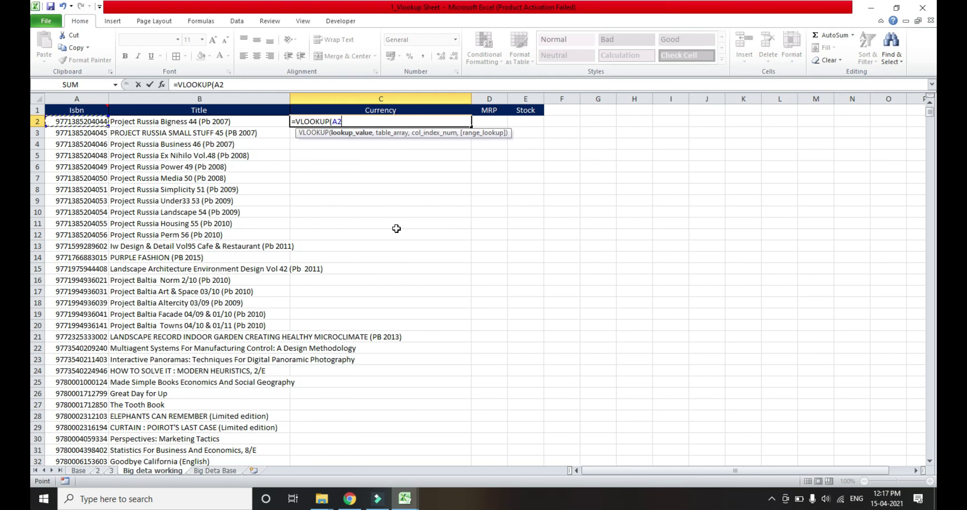
key("Down")
key("Up")
key("F4")
key("F4")
key("F4")
type(",")
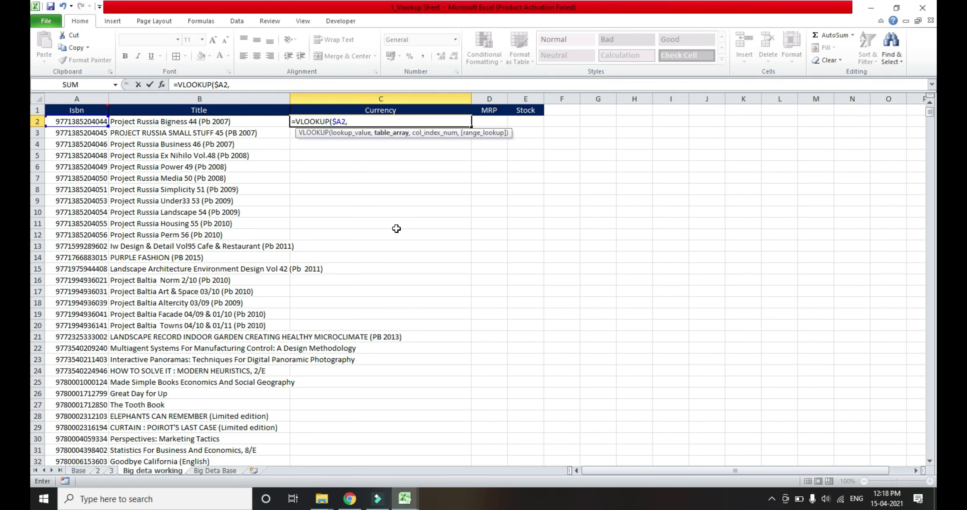
left_click(215, 471)
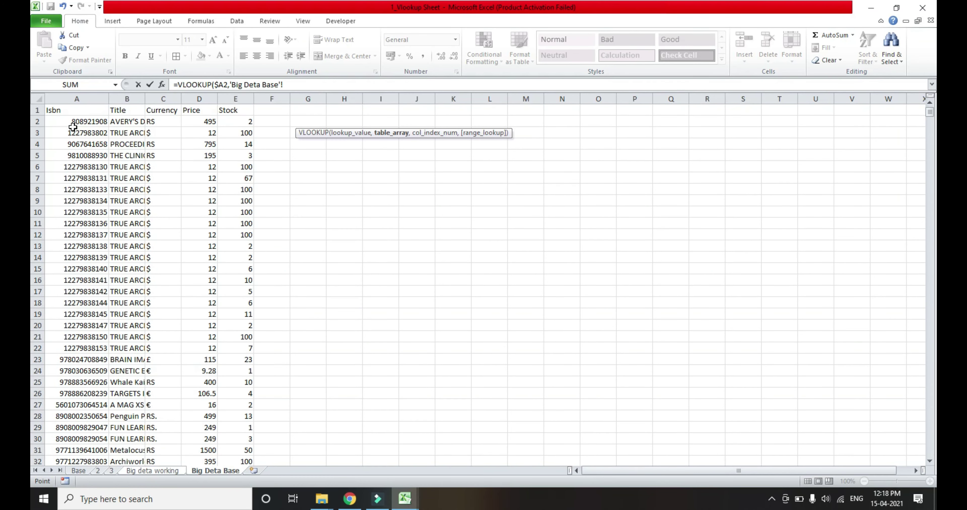
Select Big Deta Base's header row A1:E1 as the lookup table range.
left_click(65, 109)
key("shift+Right")
key("shift+Right")
key("shift+Right")
key("shift+Right")
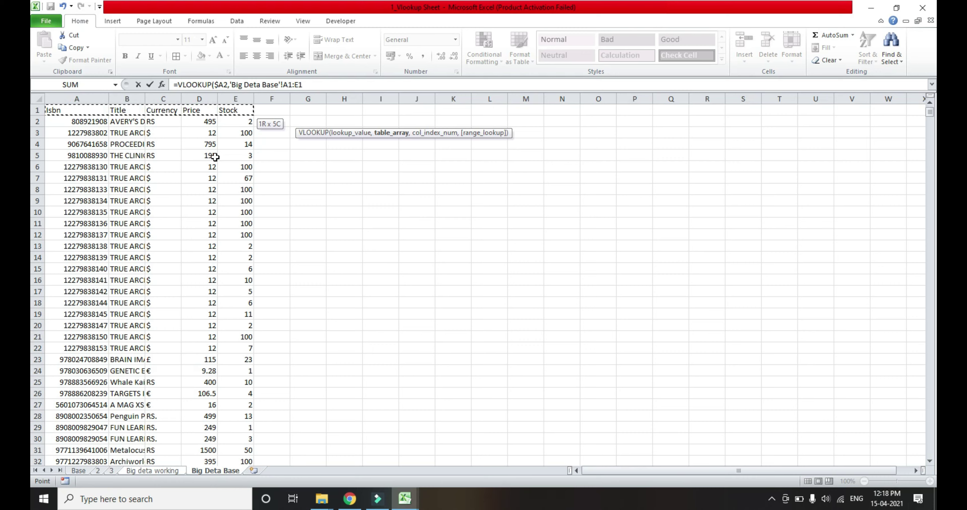
key("shift+Down")
key("shift+Down")
key("shift+Down")
key("shift+Down")
key("shift+Down")
key("shift+Down")
key("shift+Down")
key("shift+Down")
key("shift+Down")
key("shift+Down")
key("shift+Down")
key("shift+Down")
key("shift+Down")
key("shift+Down")
key("shift+Down")
key("shift+Down")
key("shift+Down")
key("shift+Down")
key("shift+Down")
key("shift+Down")
key("shift+Down")
key("shift+Down")
key("shift+Down")
key("ctrl+Home")
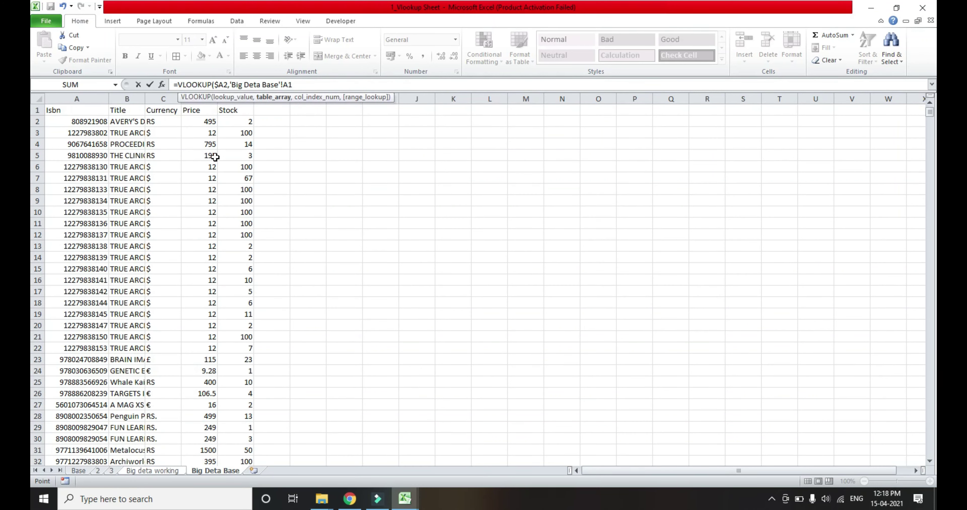
key("BackSpace")
key("BackSpace")
key("BackSpace")
key("BackSpace")
key("BackSpace")
key("BackSpace")
key("BackSpace")
key("BackSpace")
key("BackSpace")
key("BackSpace")
left_click(66, 108)
key("ctrl+shift+Right")
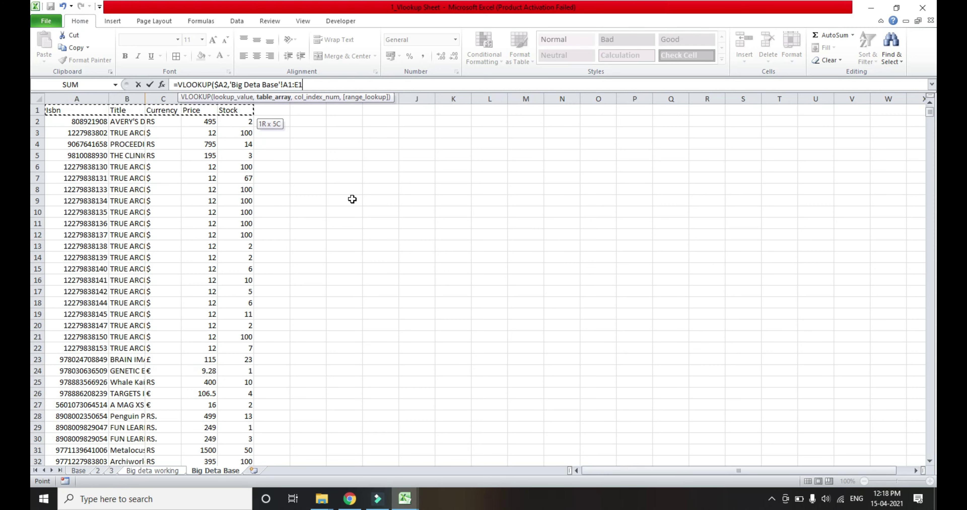
Extend the table to $A$1:$E$202287, then erase it and restart the range at A1.
key("ctrl+shift+Down")
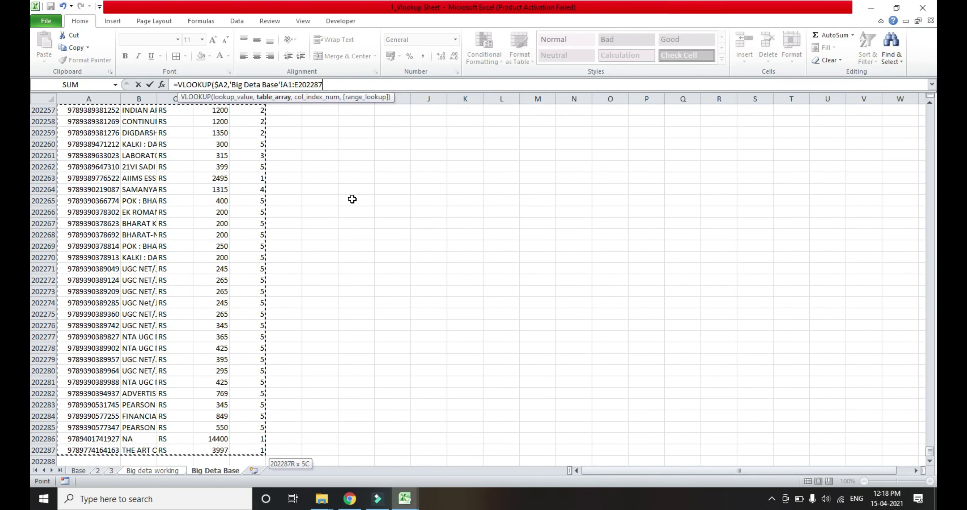
key("F4")
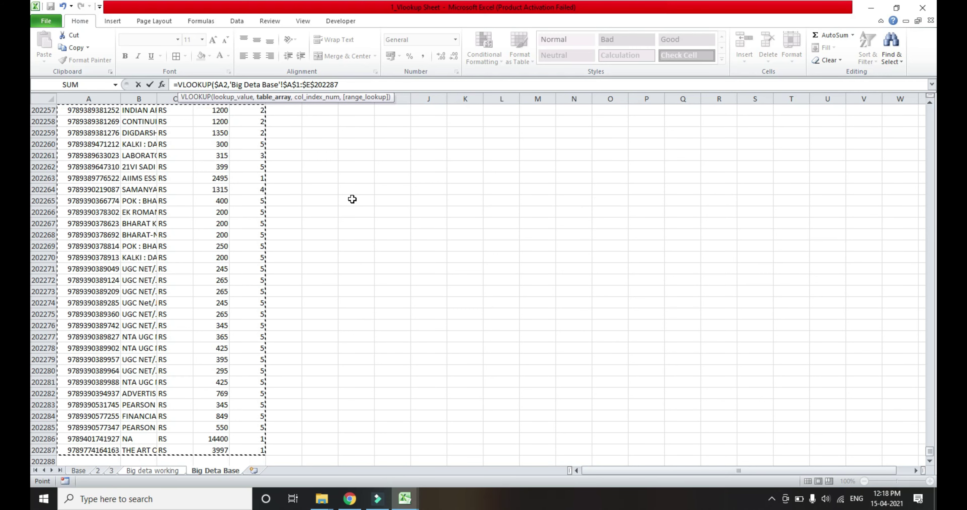
key("BackSpace")
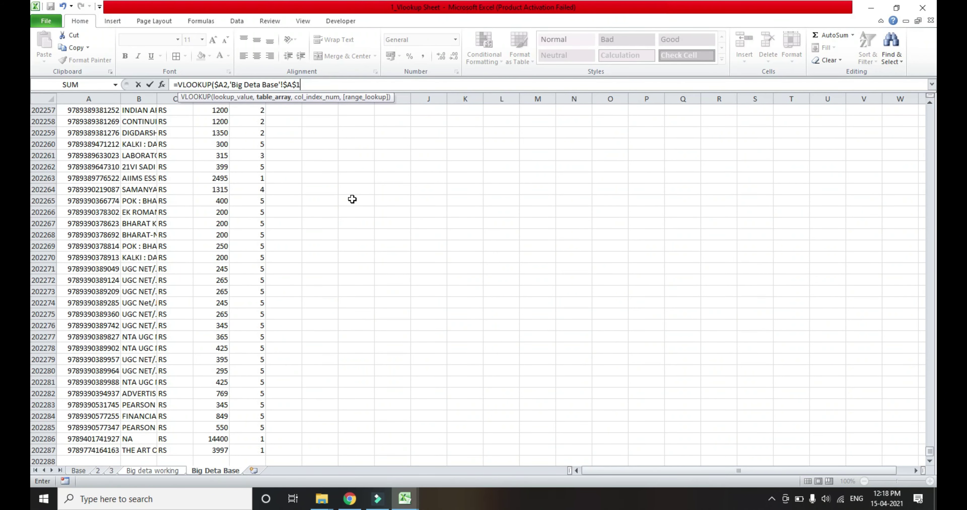
key("BackSpace")
key("BackSpace")
key("BackSpace")
key("BackSpace")
key("BackSpace")
key("BackSpace")
key("BackSpace")
key("BackSpace")
key("BackSpace")
left_click(90, 247)
key("ctrl+Up")
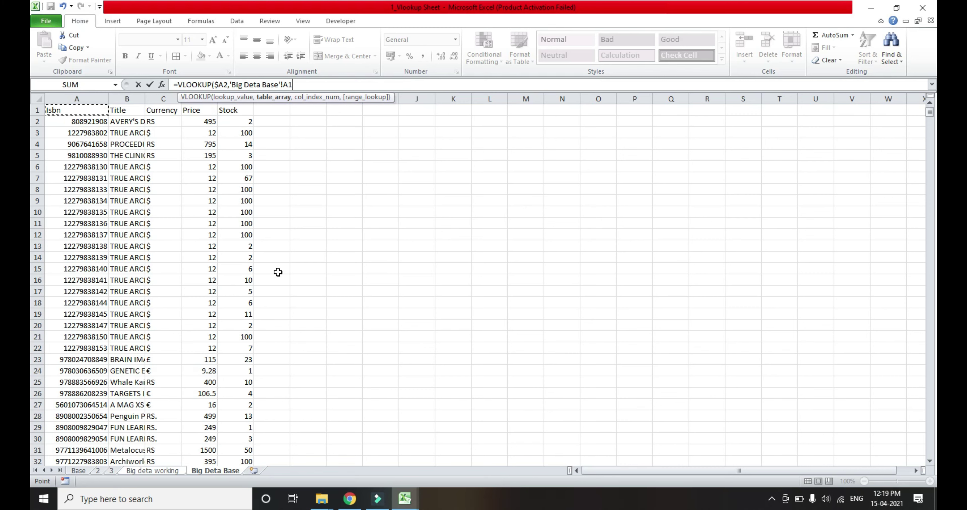
Set the table range to absolute whole columns 'Big Deta Base'!$A:$E, followed by a comma.
key("ctrl+space")
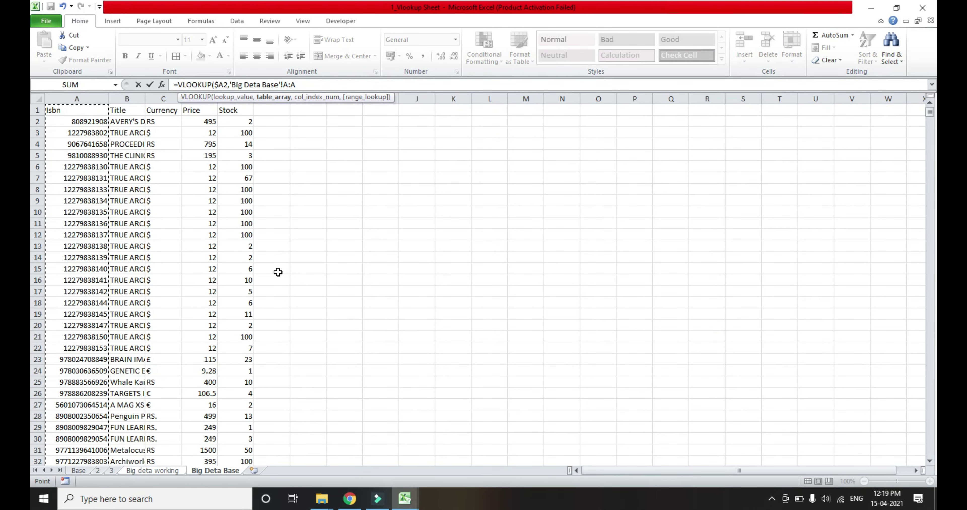
key("shift+Right")
key("shift+Right")
key("shift+Right")
key("shift+Right")
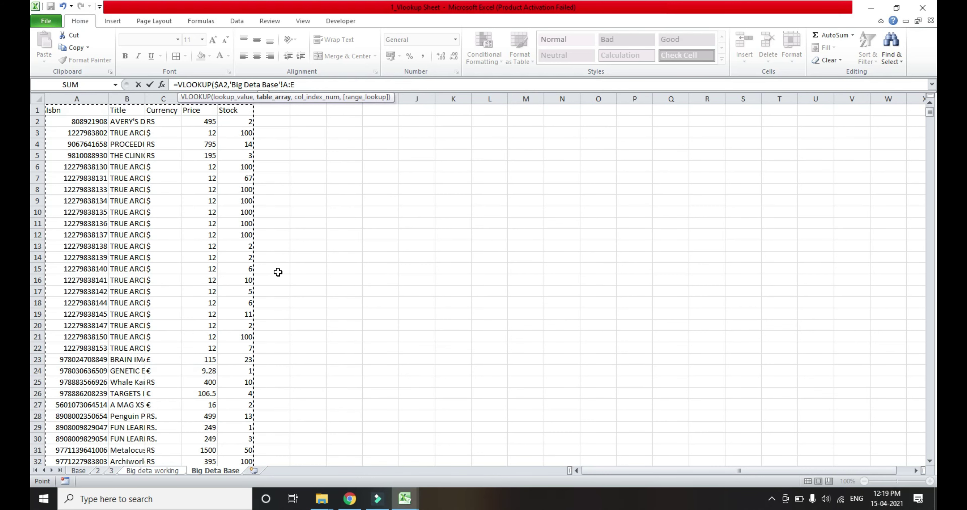
key("Up")
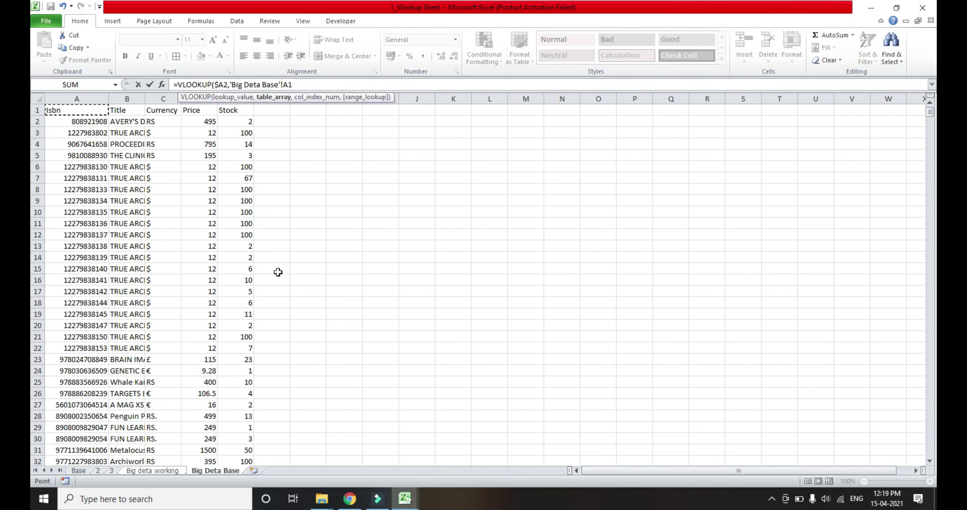
key("ctrl+space")
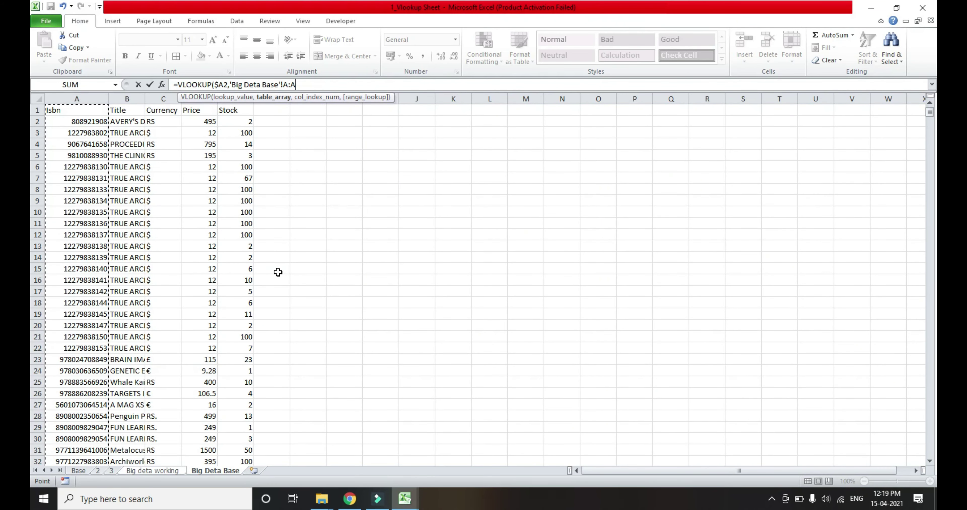
key("shift+Right")
key("shift+Right")
key("shift+Right")
key("shift+Right")
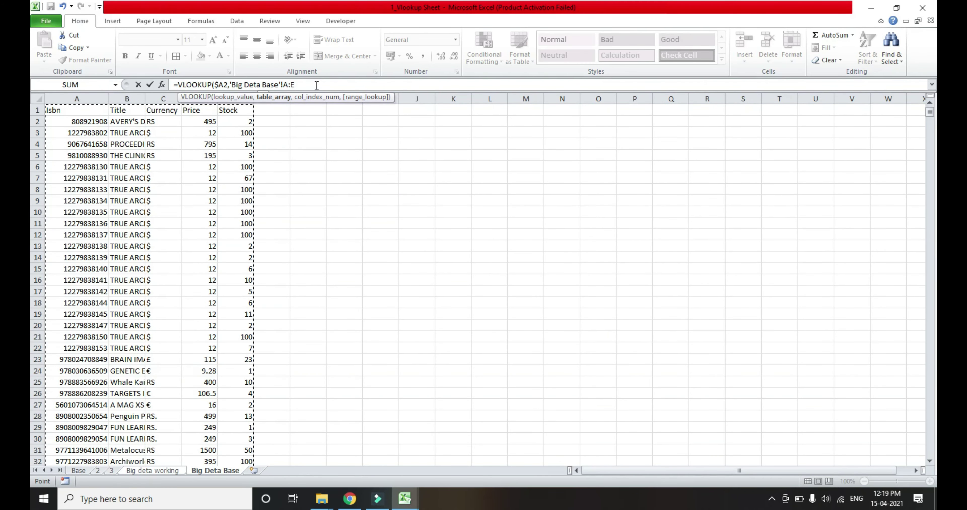
key("F4")
key("F4")
key("F4")
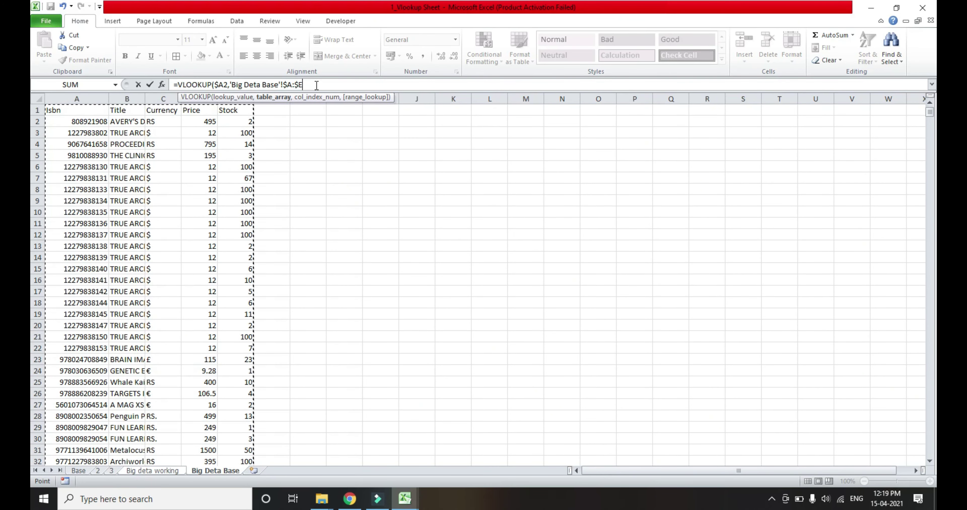
type(",")
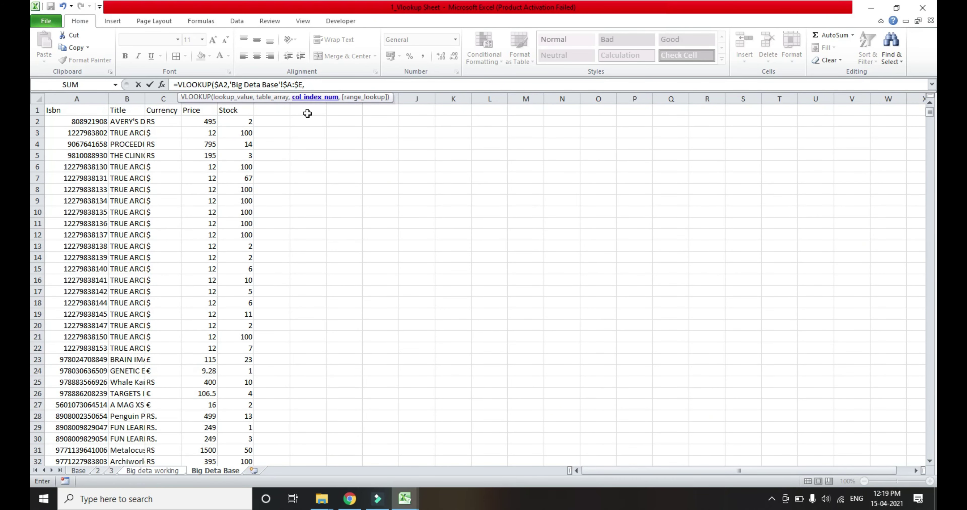
Finish the formula with column 3 and exact match 0, so C2 returns €.
left_click(157, 471)
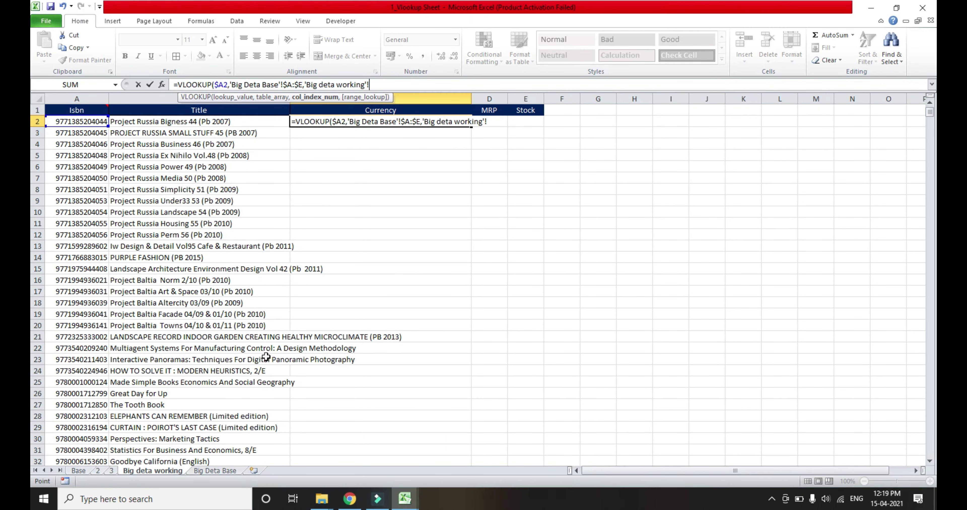
left_click(217, 471)
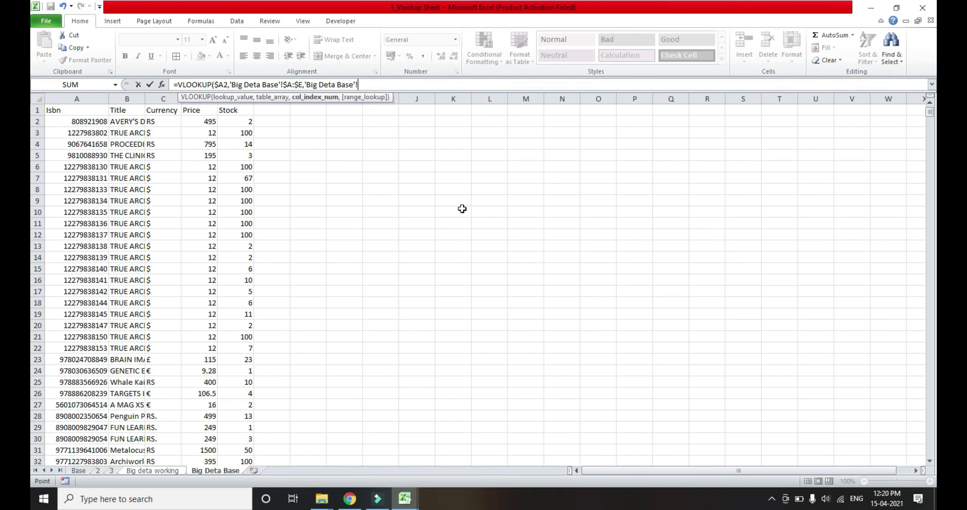
key("BackSpace")
key("BackSpace")
key("BackSpace")
key("BackSpace")
key("BackSpace")
key("BackSpace")
key("BackSpace")
key("BackSpace")
key("BackSpace")
key("BackSpace")
key("BackSpace")
key("BackSpace")
key("BackSpace")
key("BackSpace")
type("3,0")
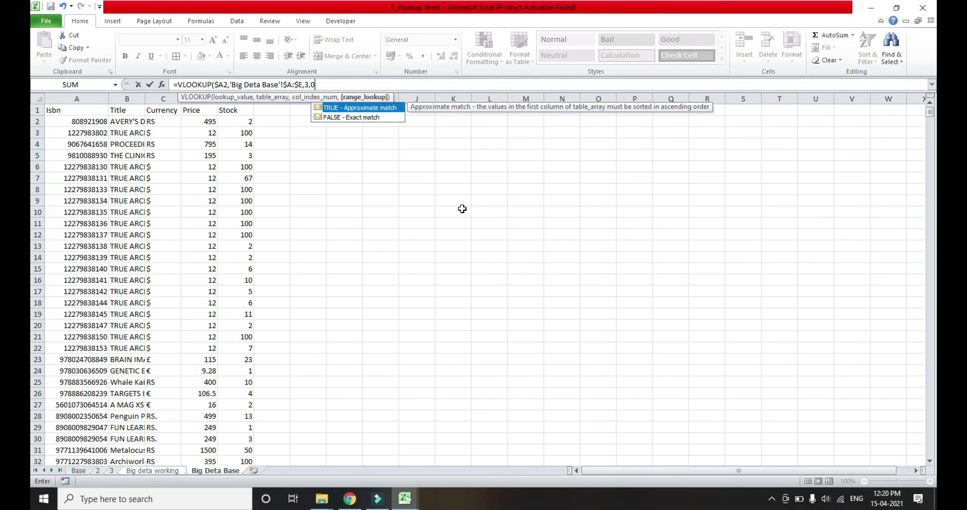
key("Return")
key("Up")
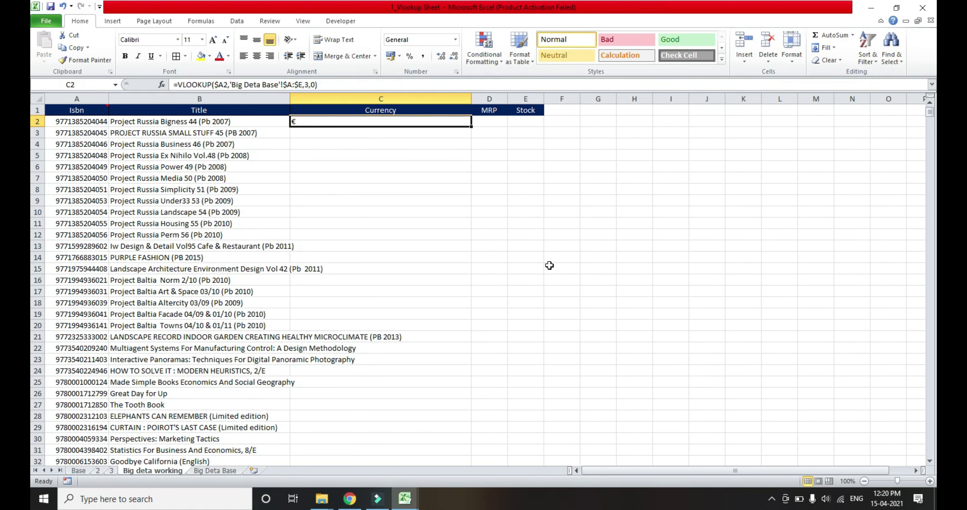
Narrow the Currency column by dragging its right border left, then return to C2.
mouse_move(471, 98)
left_mouse_down()
mouse_move(403, 93)
mouse_move(563, 98)
left_mouse_up()
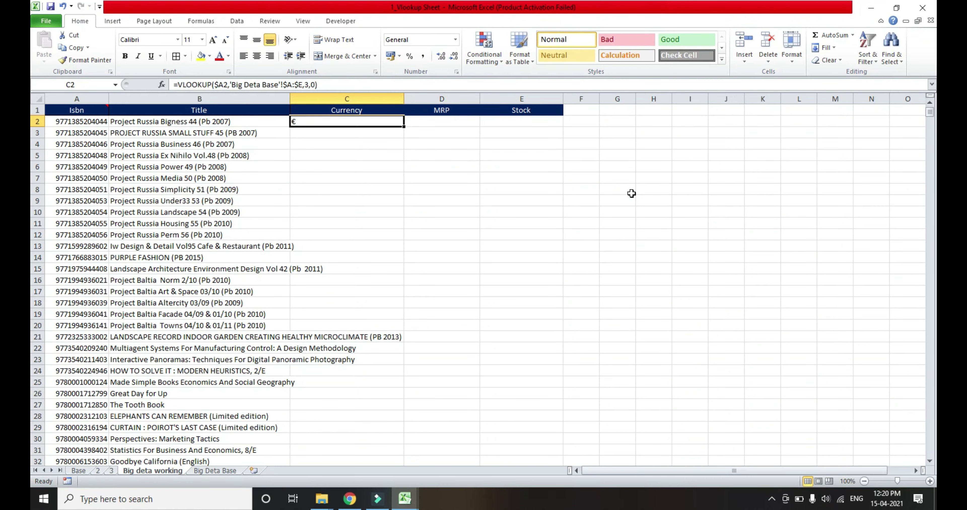
key("Right")
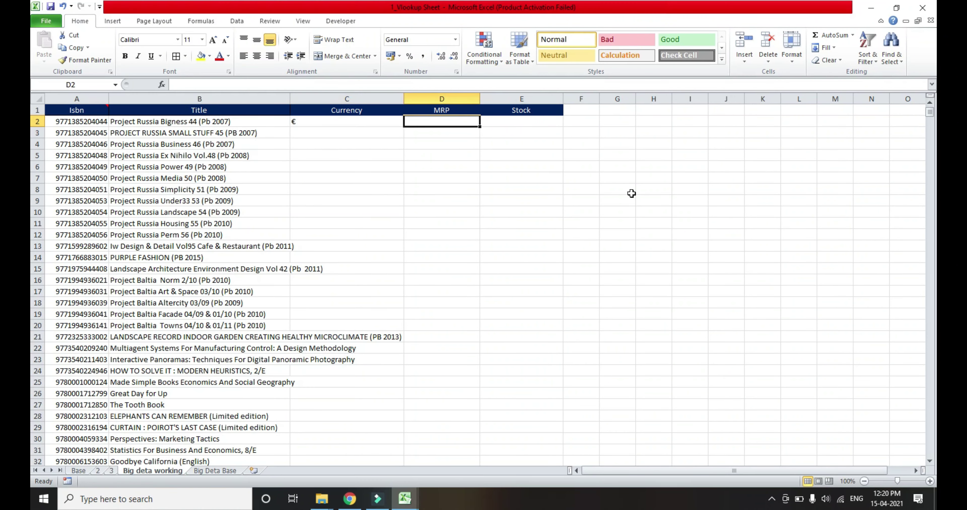
key("Left")
key("Right")
key("Left")
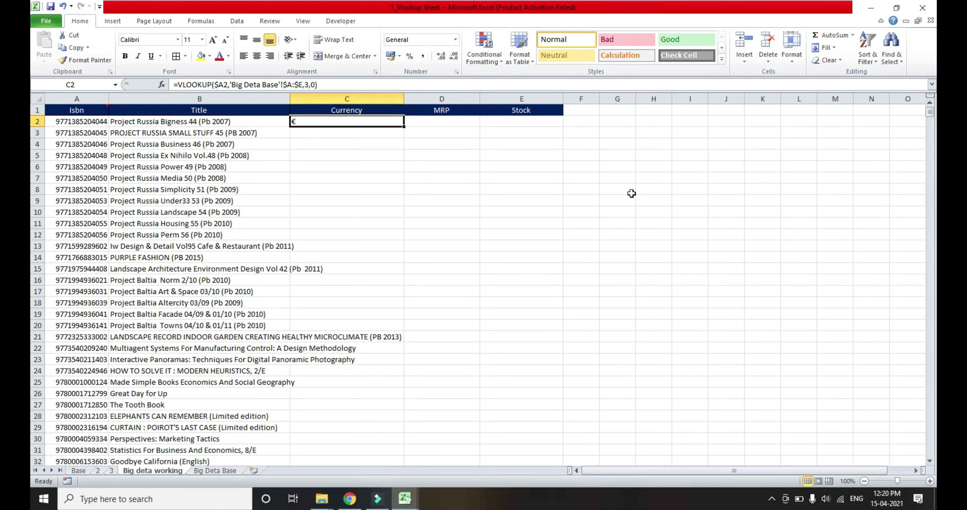
Copy the C2 Currency lookup into the MRP cell D2 and the Stock cell E2.
key("ctrl+c")
key("Right")
key("ctrl+v")
key("Right")
key("ctrl+v")
Change D2's column index from 3 to 4 so MRP returns 15.
key("Left")
key("Escape")
key("F2")
key("Left")
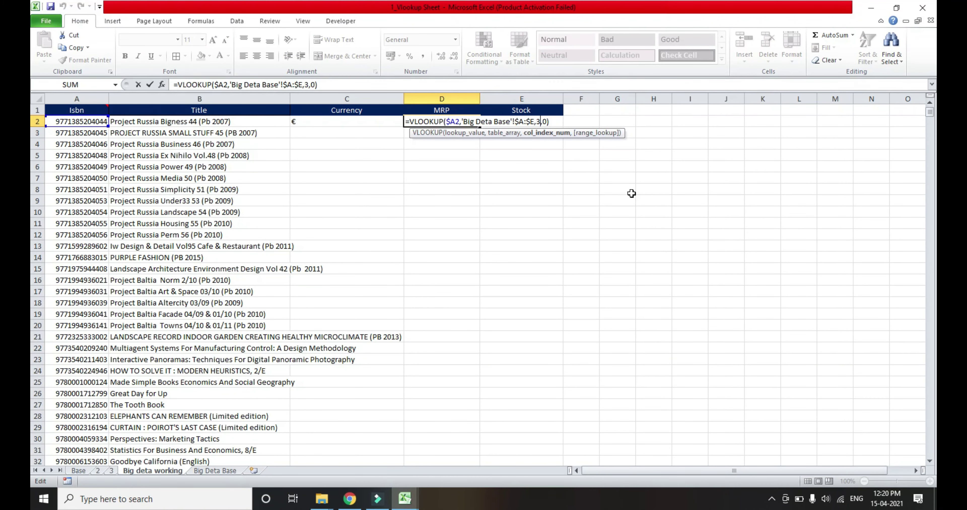
key("BackSpace")
type("4")
key("Tab")
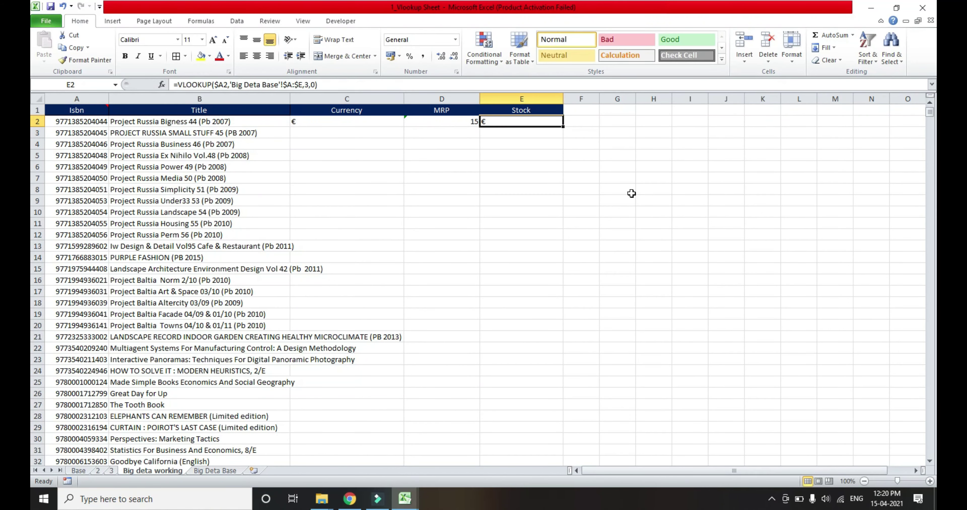
Start editing E2's column number, cancel it, and check the column order on Big Deta Base.
key("F2")
key("Left")
key("Left")
key("Left")
key("BackSpace")
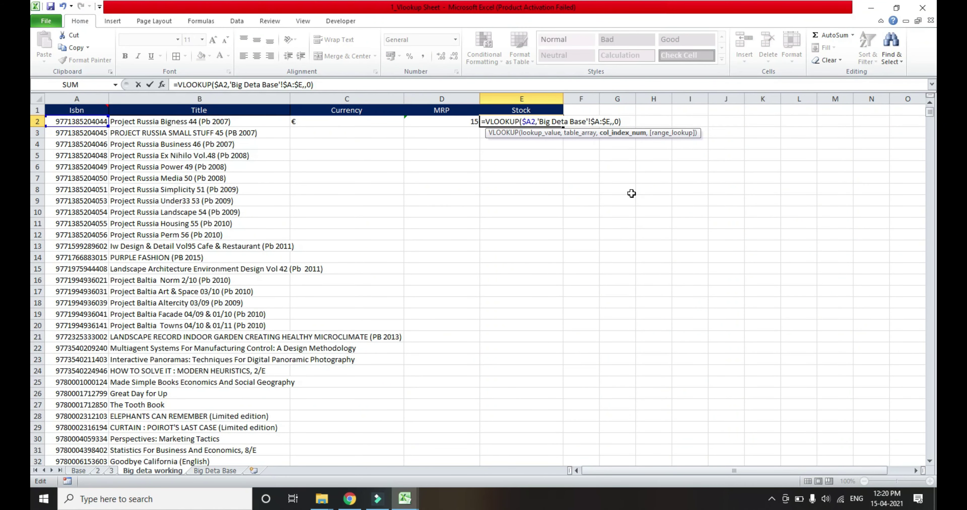
key("Escape")
key("Left")
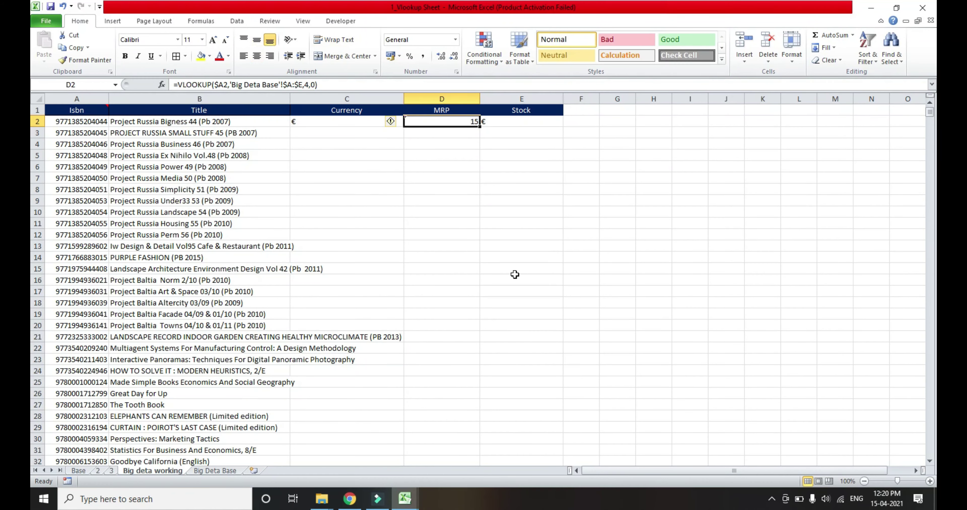
left_click(217, 472)
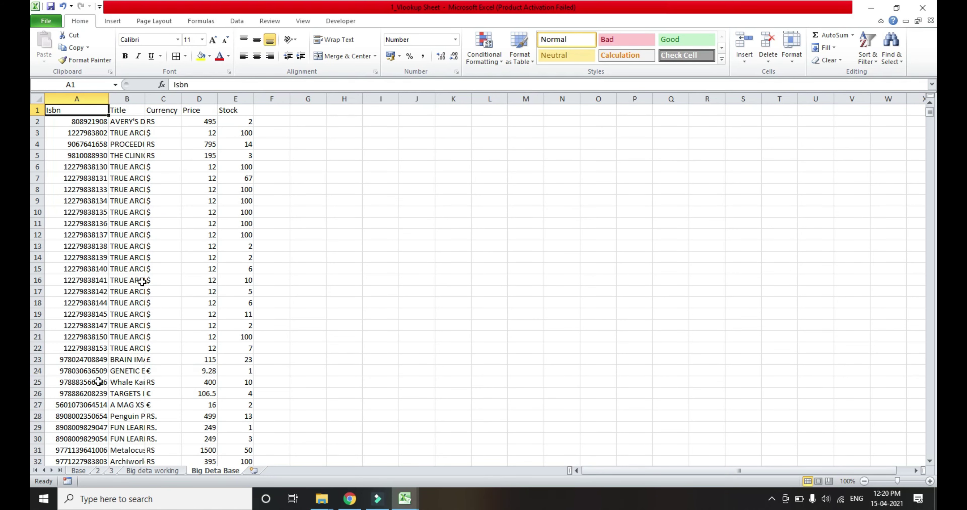
Back on Big deta working, change E2's column index from 3 to 5 so Stock shows 24.
left_click(151, 471)
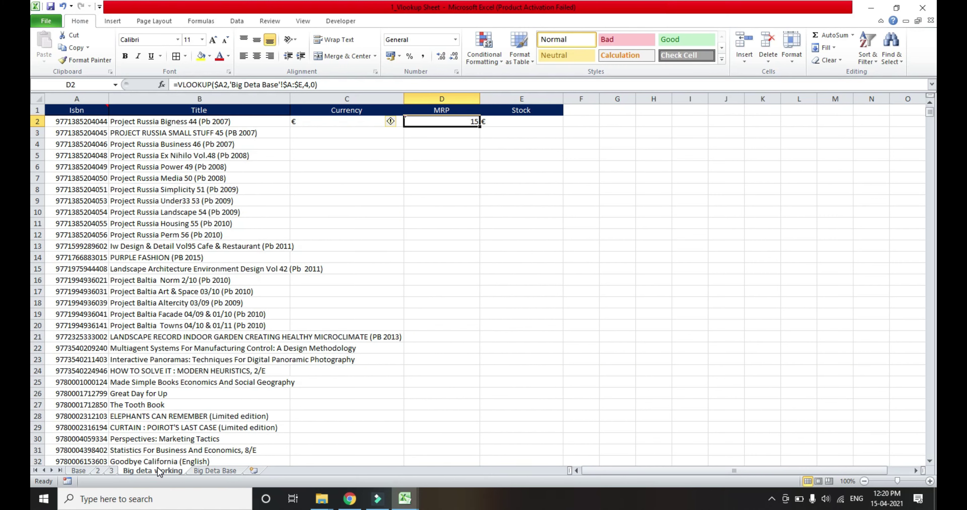
key("Right")
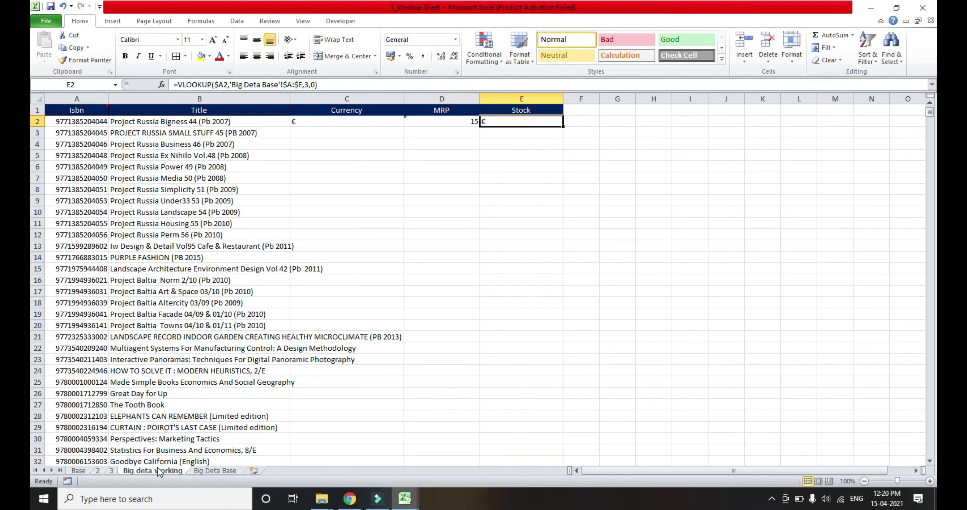
key("F2")
key("Left")
key("Left")
key("Left")
key("BackSpace")
type("5")
key("Return")
Review the row 2 results, copy the ISBN in A2, and switch to Big Deta Base.
key("Left")
key("Left")
key("Left")
key("Right")
key("Right")
key("Up")
key("Left")
key("Left")
key("Left")
key("Right")
key("Right")
key("Right")
key("Right")
key("Left")
key("Left")
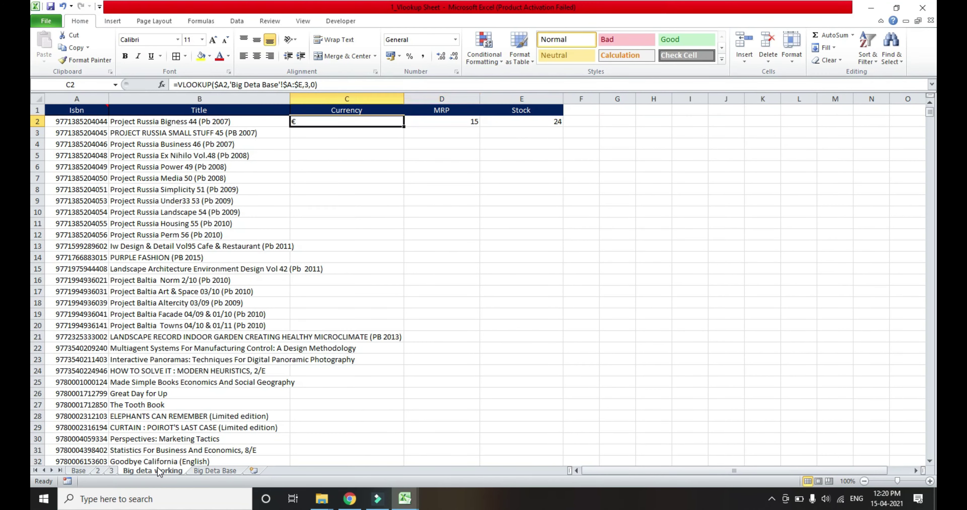
key("Left")
key("Left")
key("ctrl+c")
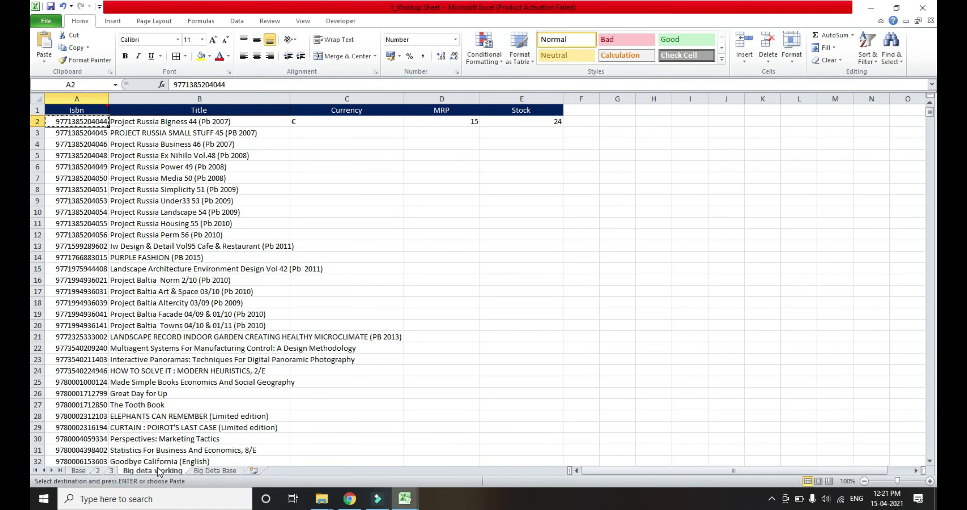
left_click(217, 473)
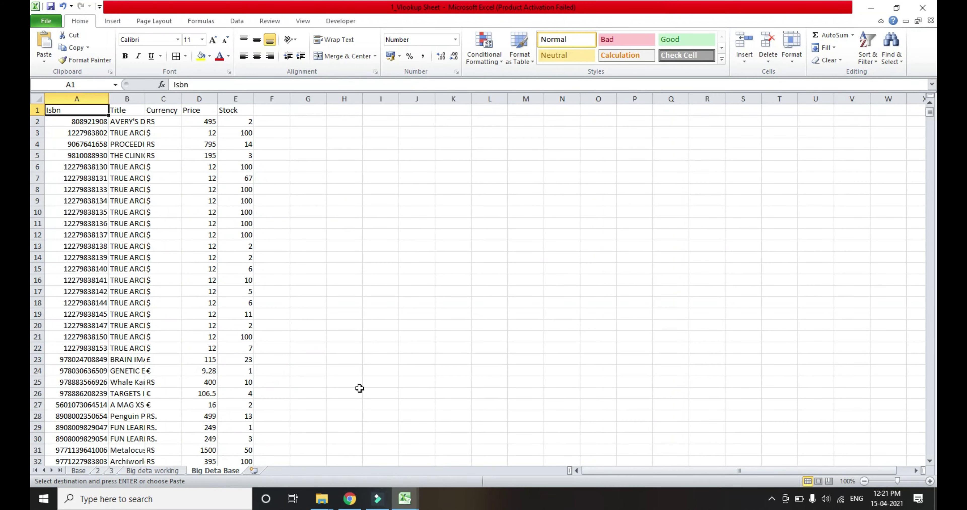
Search Big Deta Base for the copied ISBN, landing on its row 38.
key("ctrl+shift+End")
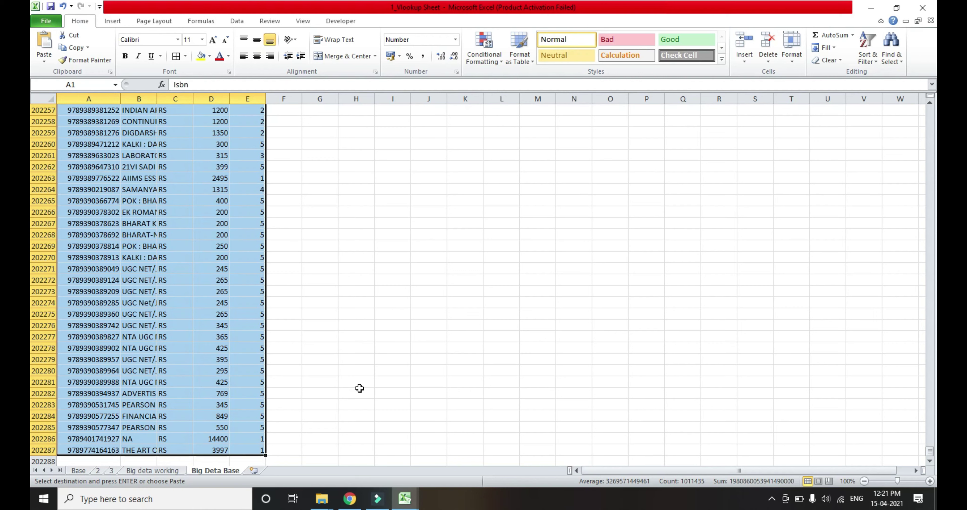
key("ctrl+f")
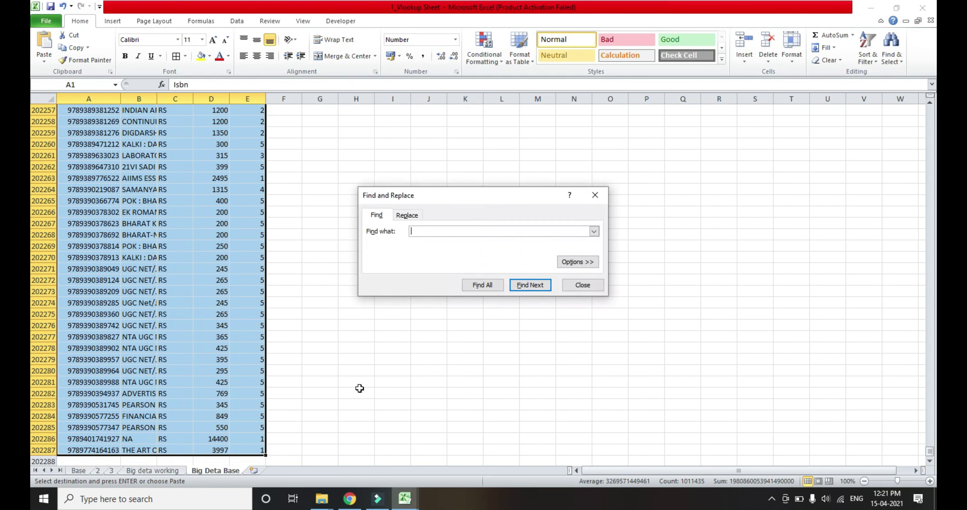
key("ctrl+v")
key("Return")
key("Escape")
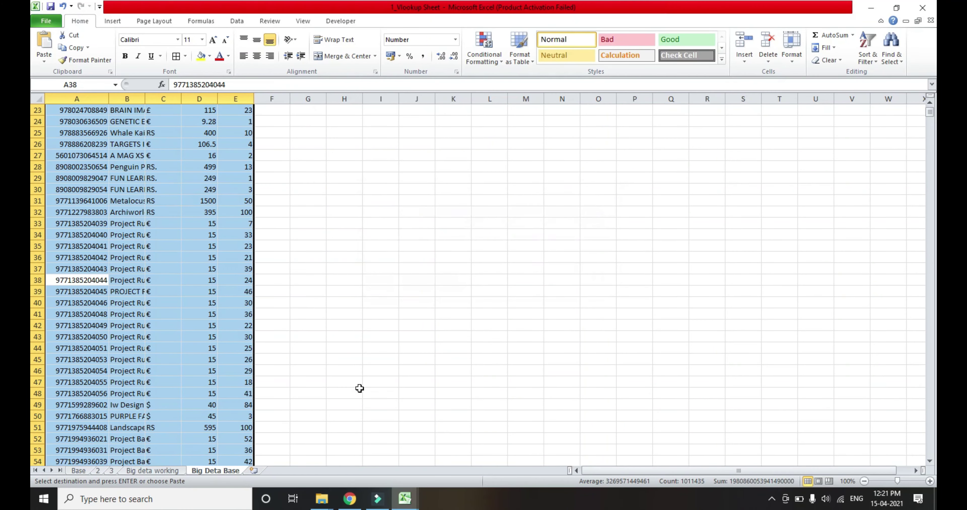
Verify row 38 holds €, 15 and 24, then return to Big deta working's C2.
key("Right")
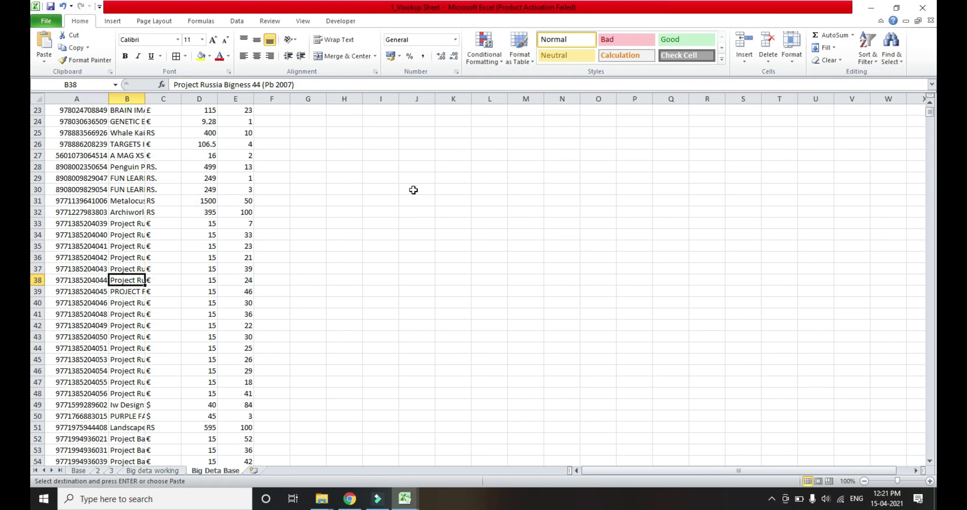
key("Right")
key("Right")
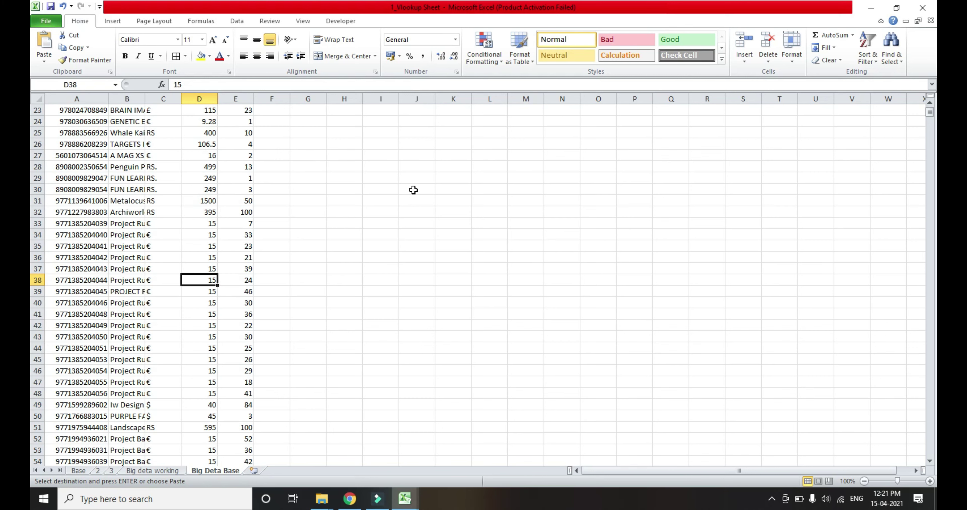
key("Right")
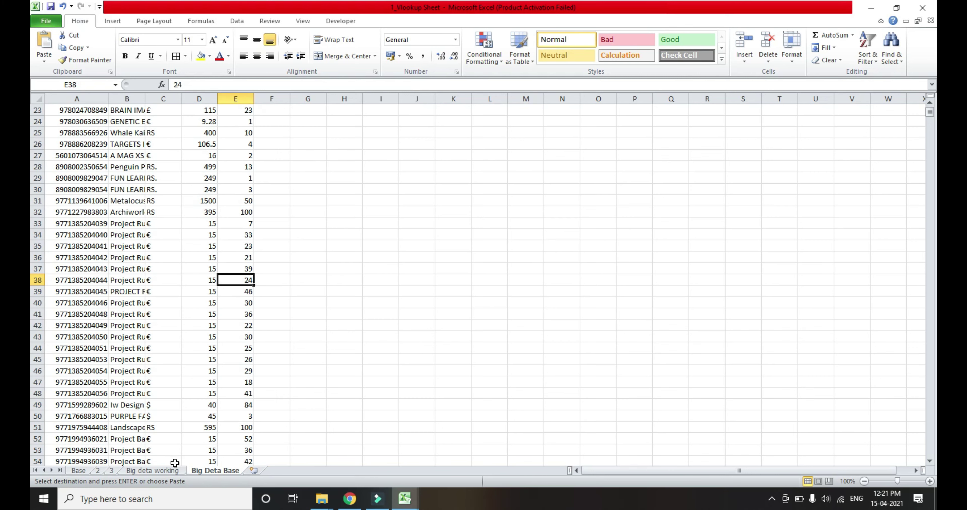
left_click(172, 473)
key("Right")
key("Right")
Copy the C2:E2 lookup formulas and paste them over C2:E109999.
key("shift+Right")
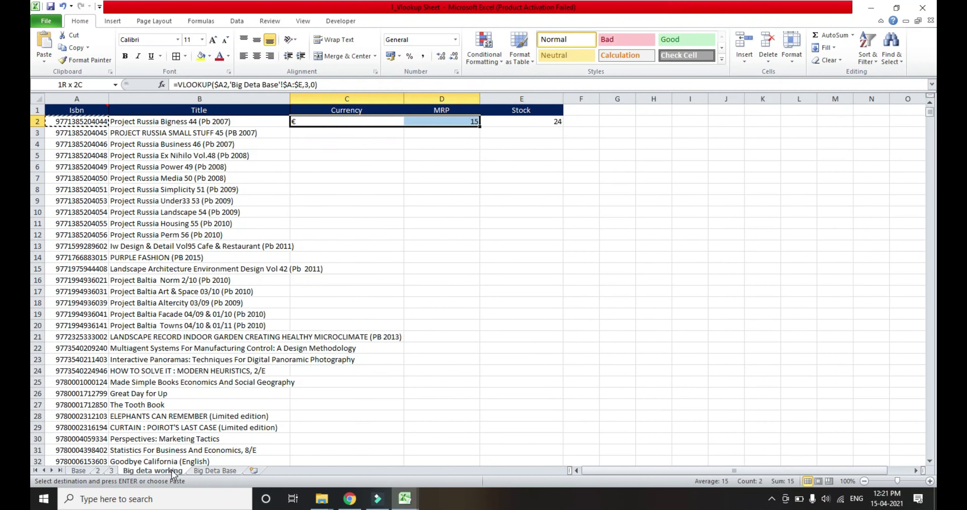
key("shift+Right")
key("ctrl+c")
key("Left")
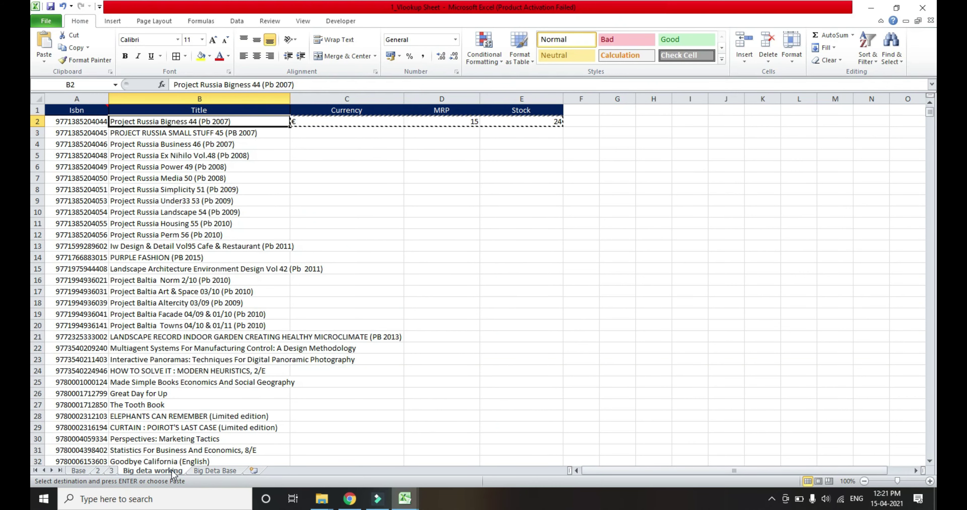
key("ctrl+Down")
key("Right")
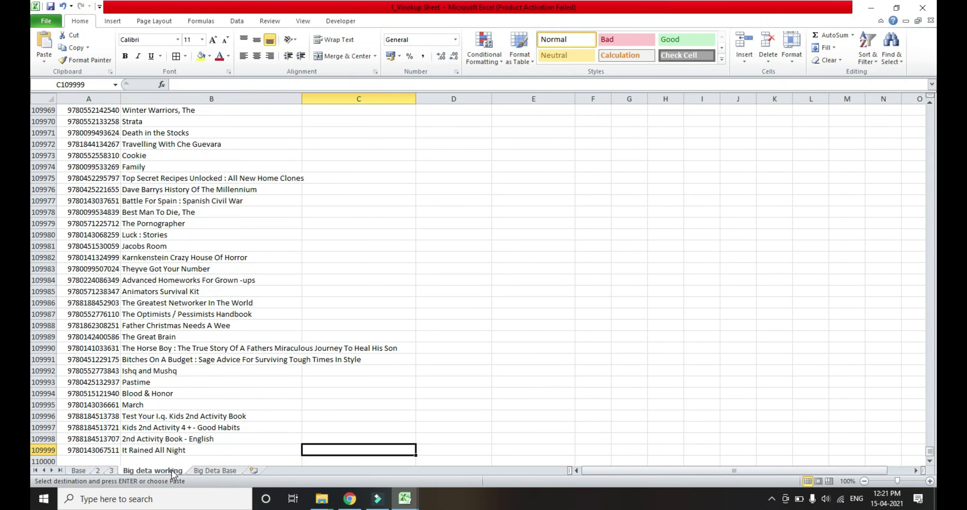
key("shift+Right")
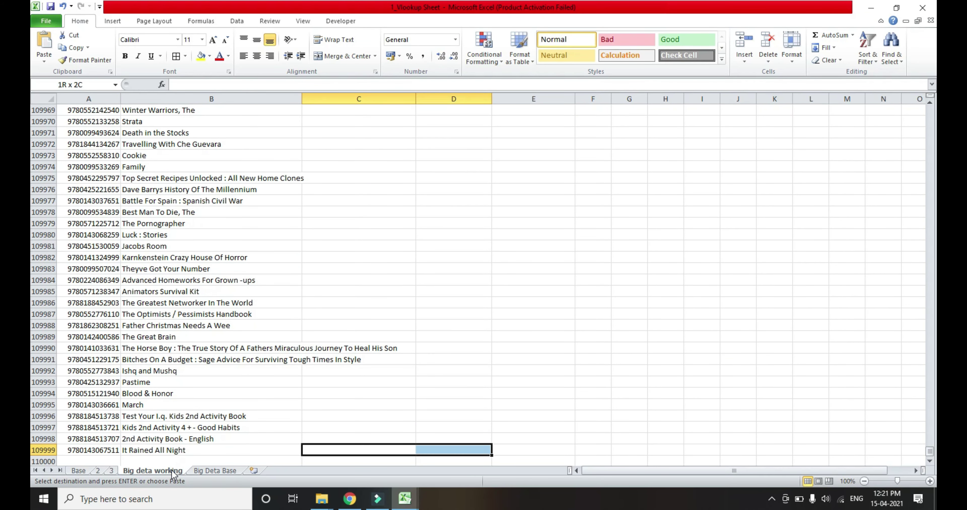
key("shift+Right")
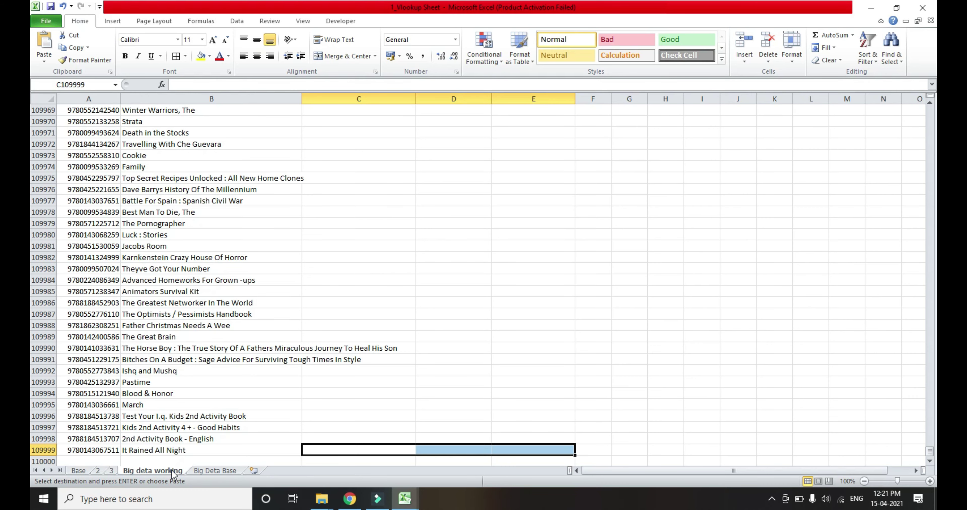
key("ctrl+shift+Up")
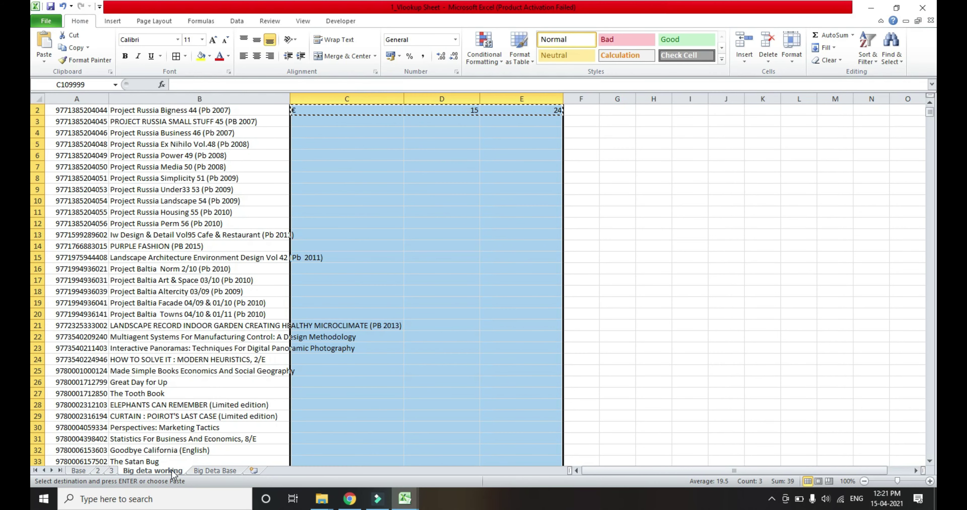
key("Return")
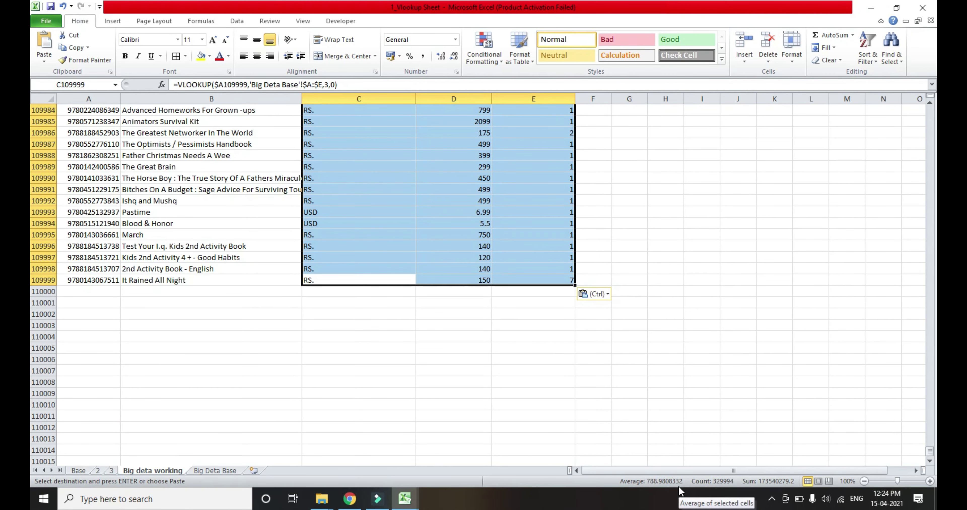
Inspect the filled Currency results and copy the ISBN in cell A14.
key("Up")
key("Up")
key("Up")
key("Up")
key("Up")
key("Up")
key("Up")
key("Up")
key("Up")
key("Up")
key("Up")
key("Up")
key("Up")
key("Up")
key("Up")
key("Up")
key("Up")
key("Up")
key("Up")
key("Up")
key("ctrl+Up")
key("Down")
key("Down")
key("Down")
key("Down")
key("Down")
key("Down")
key("Escape")
key("Left")
key("Left")
key("Down")
key("Down")
key("Down")
key("Down")
key("Down")
key("Down")
key("Down")
key("Up")
key("Up")
key("ctrl+c")
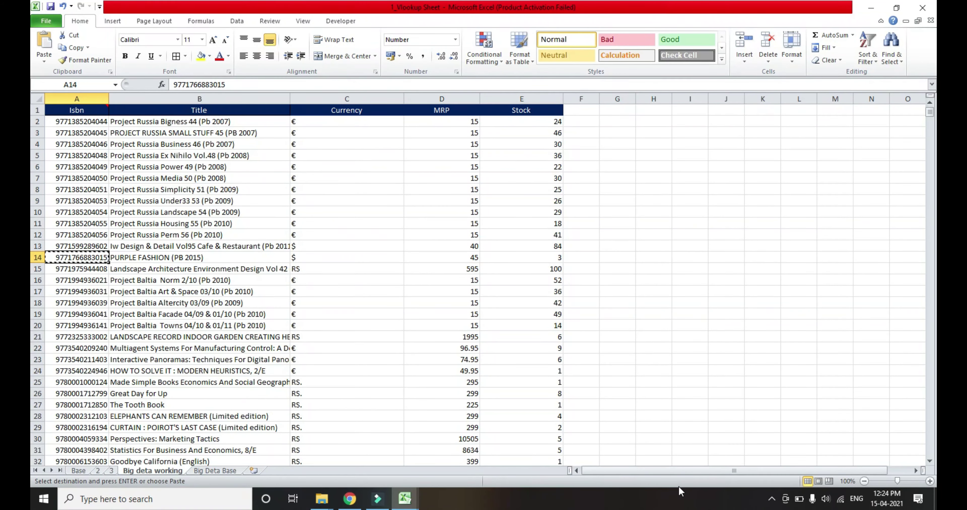
left_click(222, 471)
key("Home")
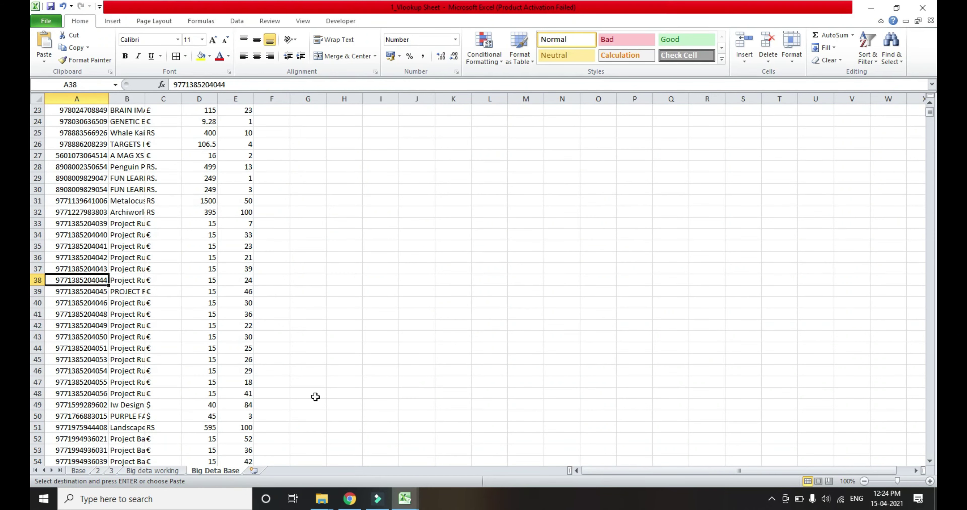
key("ctrl+a")
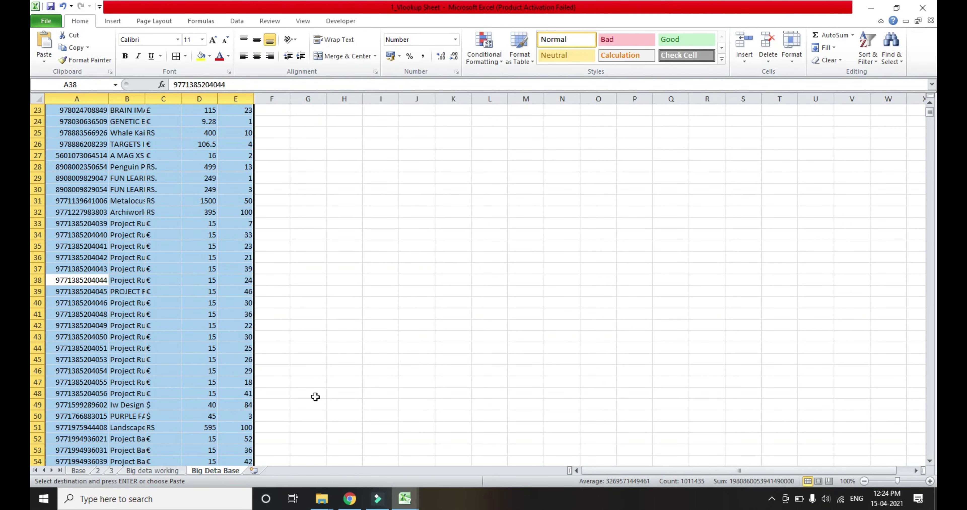
key("ctrl+f")
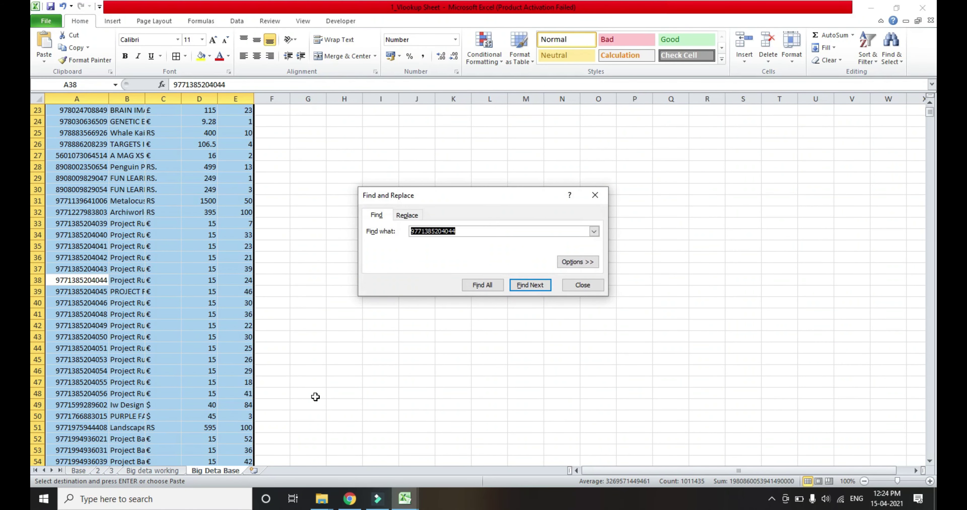
key("ctrl+v")
key("Return")
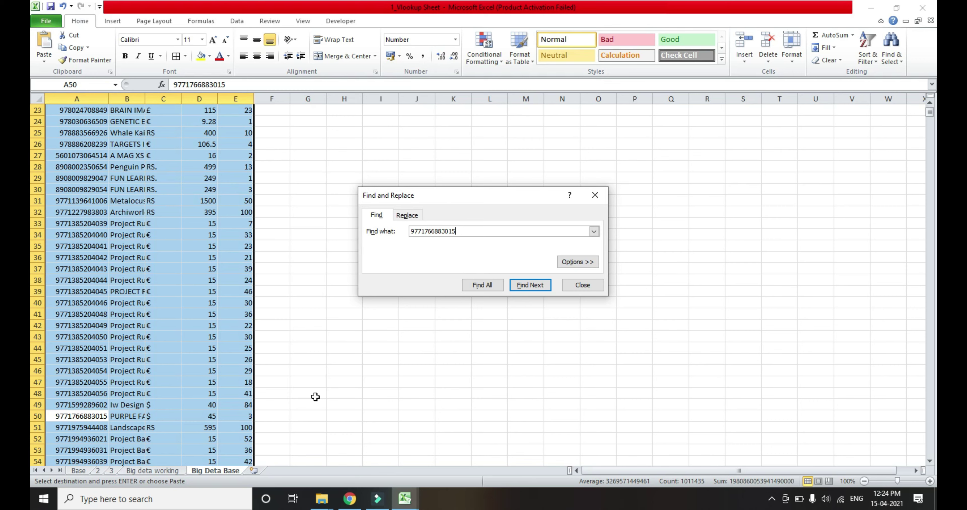
key("Escape")
key("Right")
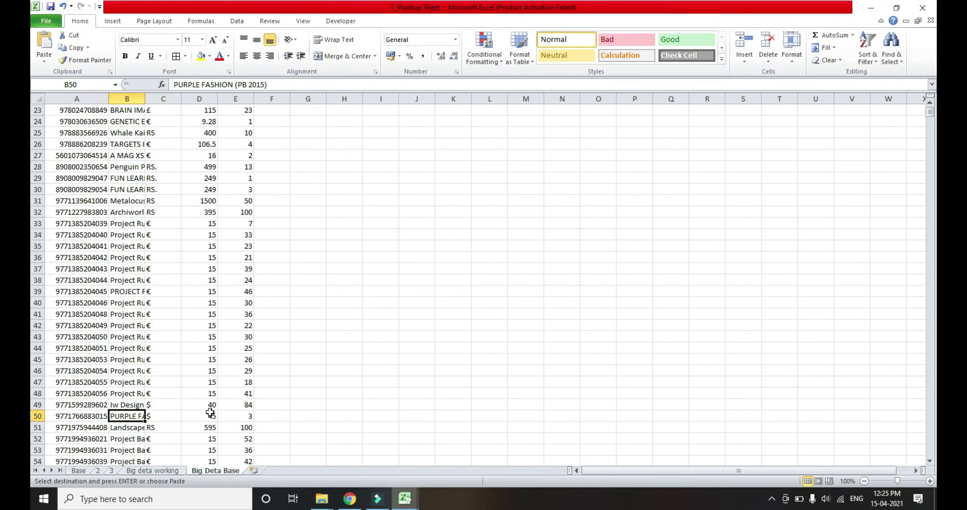
key("Right")
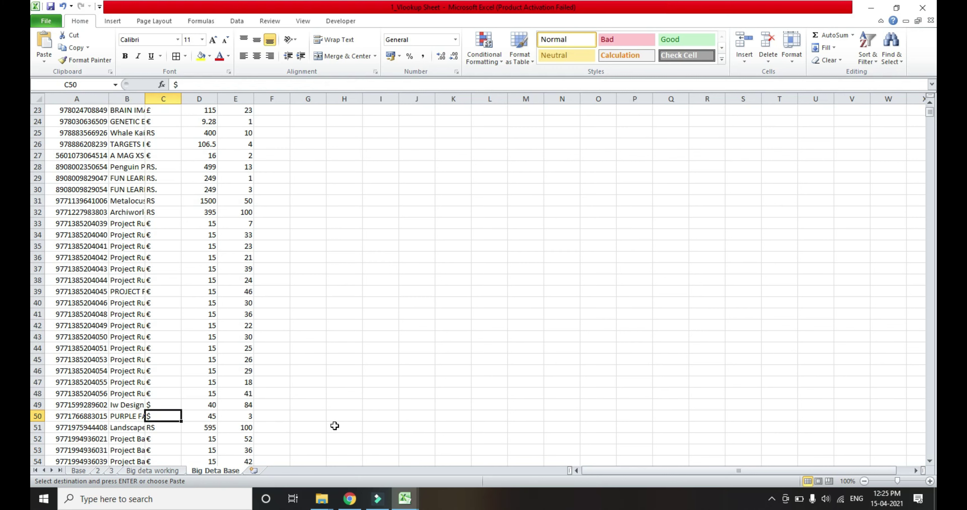
key("Right")
key("Left")
key("Right")
key("Right")
Return to Big deta working, check row 14's MRP result, and go to C2.
left_click(165, 471)
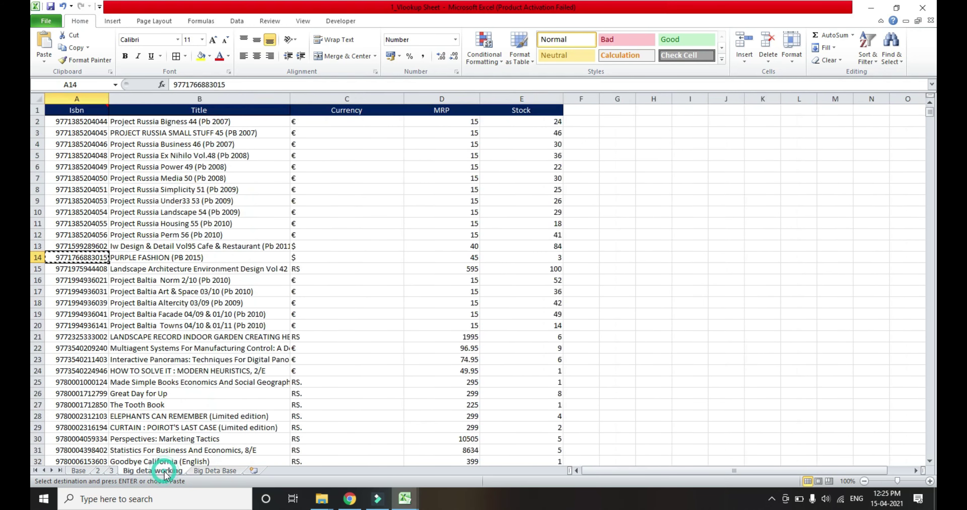
key("Right")
key("Right")
key("Right")
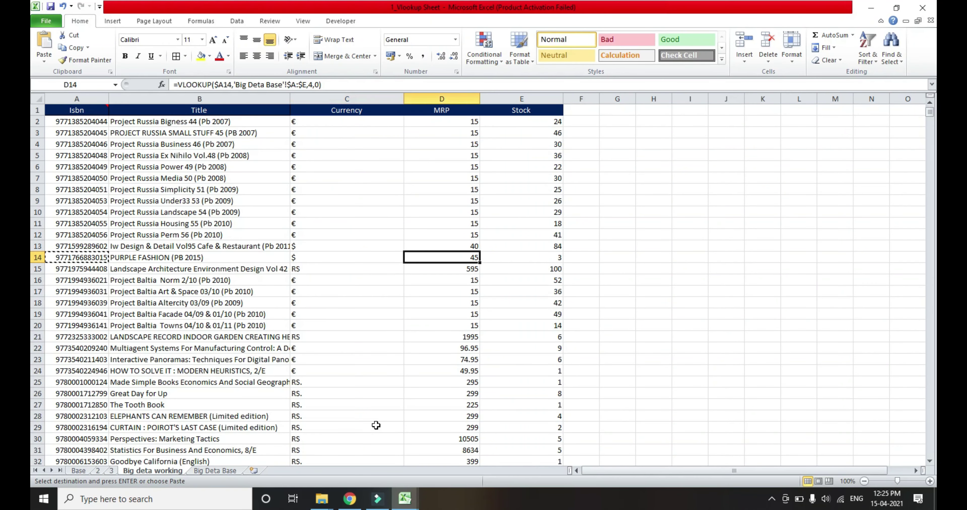
key("Right")
key("Left")
key("ctrl+Up")
key("Left")
key("Down")
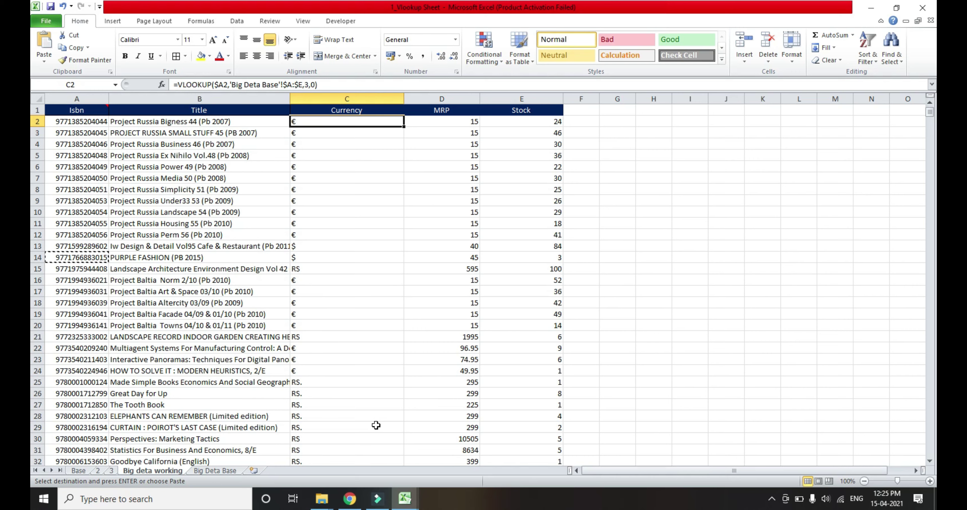
key("Up")
key("Down")
Select the Currency, MRP and Stock results from C2 down to E109999.
key("shift+Right")
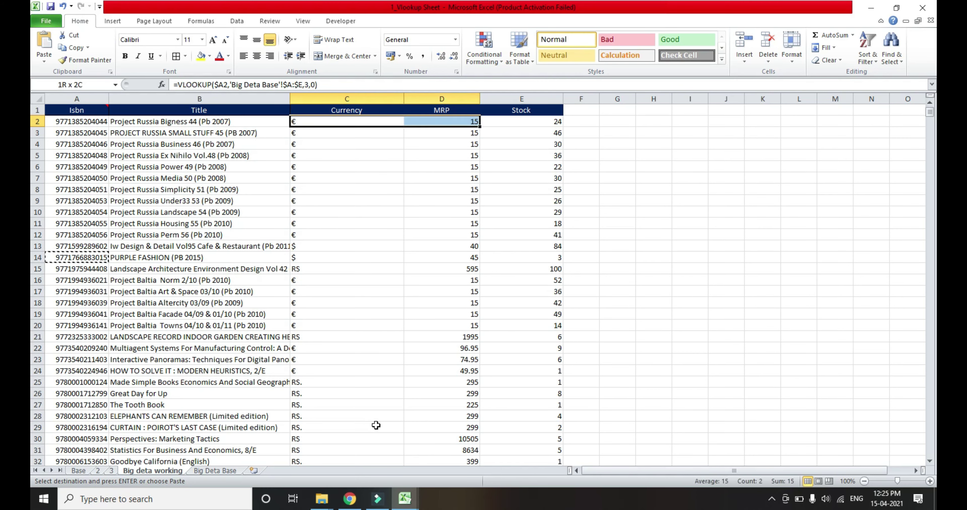
key("shift+Right")
key("shift+Left")
key("Left")
key("Right")
key("shift+Right")
key("shift+Right")
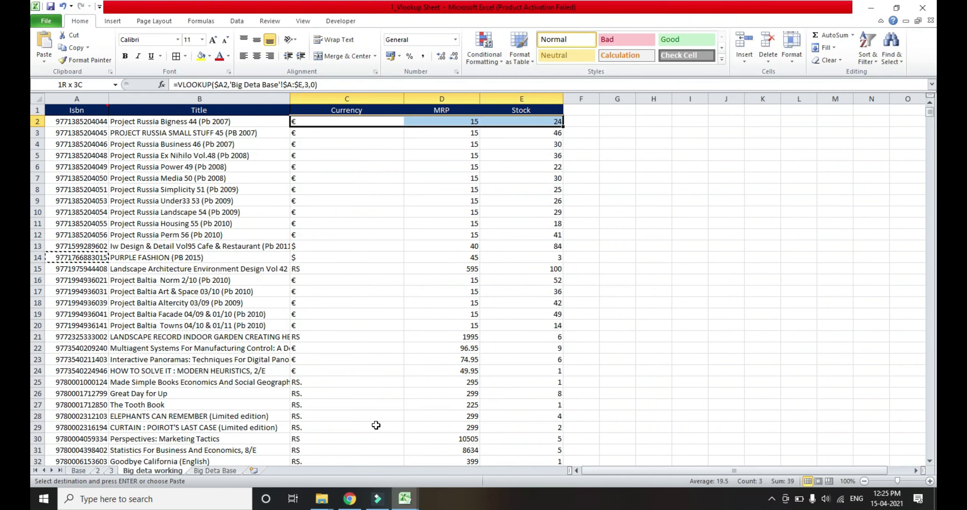
key("ctrl+shift+Down")
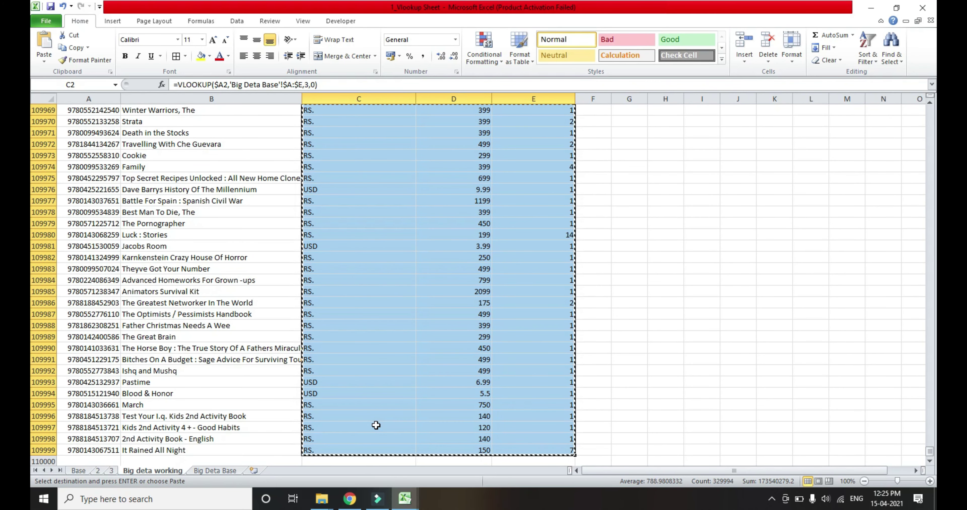
Paste Special the copied lookup block as Values over the formulas.
key("alt")
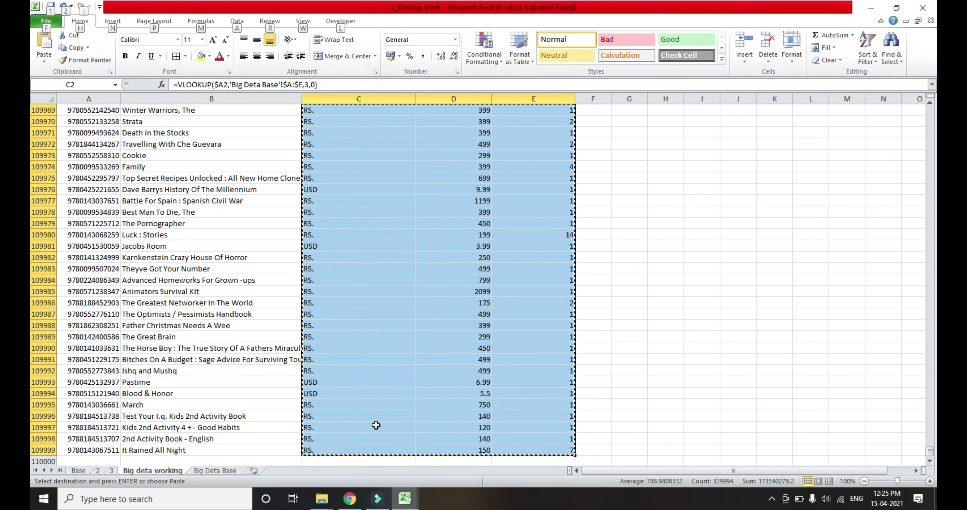
key("e")
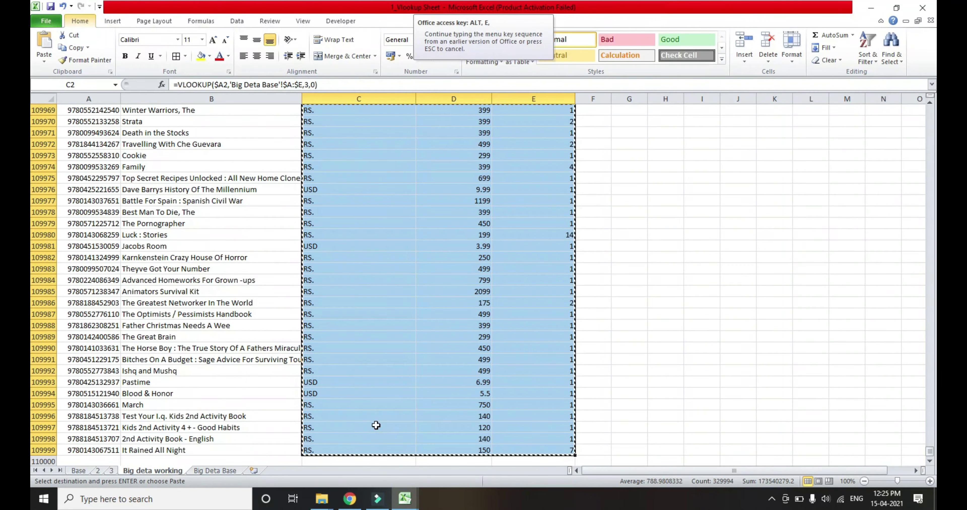
key("s")
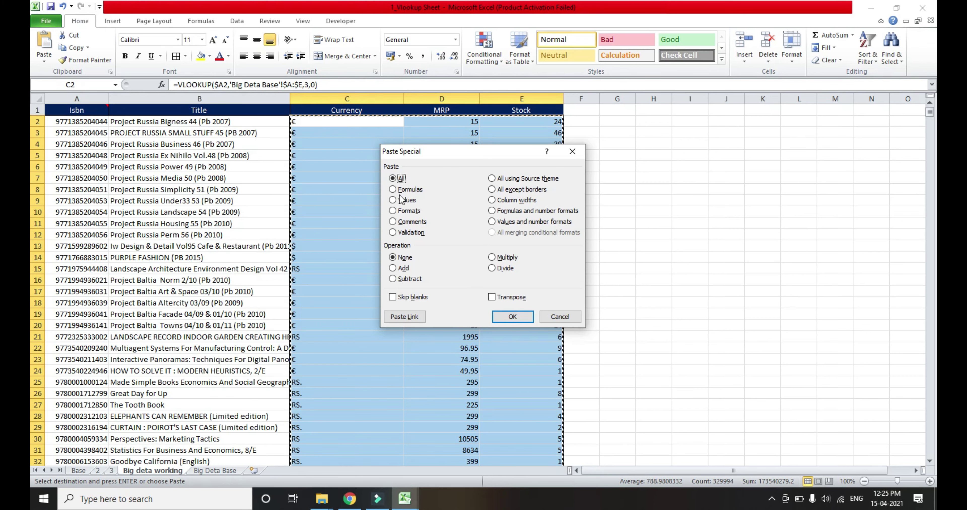
left_click(392, 200)
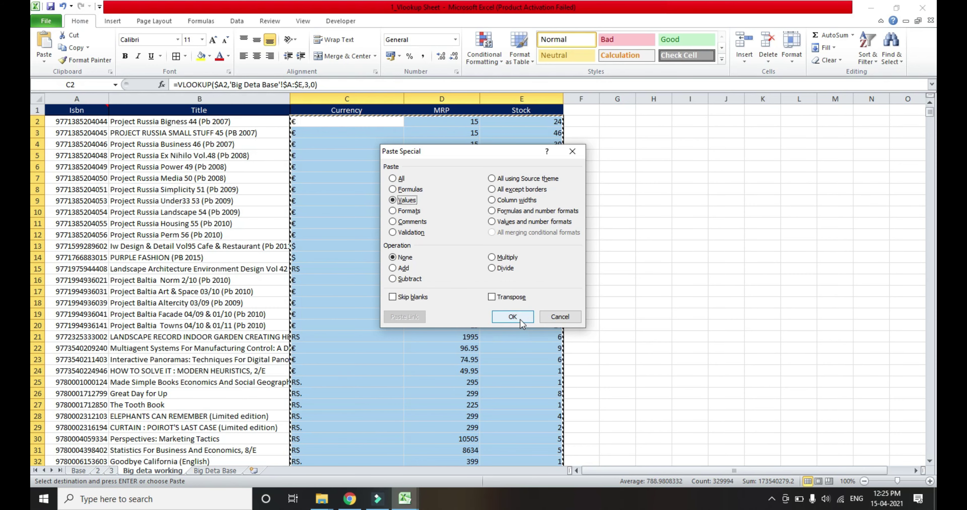
left_click(513, 318)
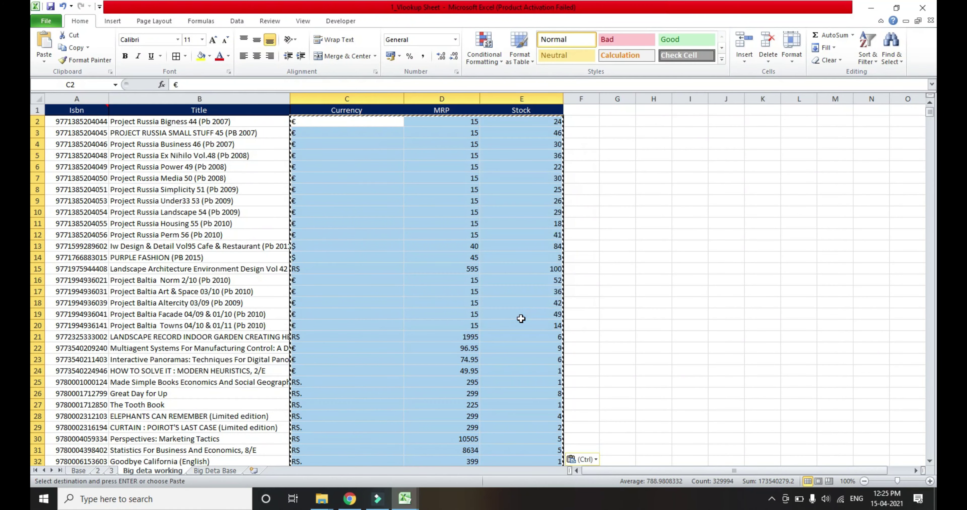
Check the pasted Currency and Stock values and clear the copy outline.
left_click(394, 204)
key("Down")
key("Down")
key("Down")
key("Down")
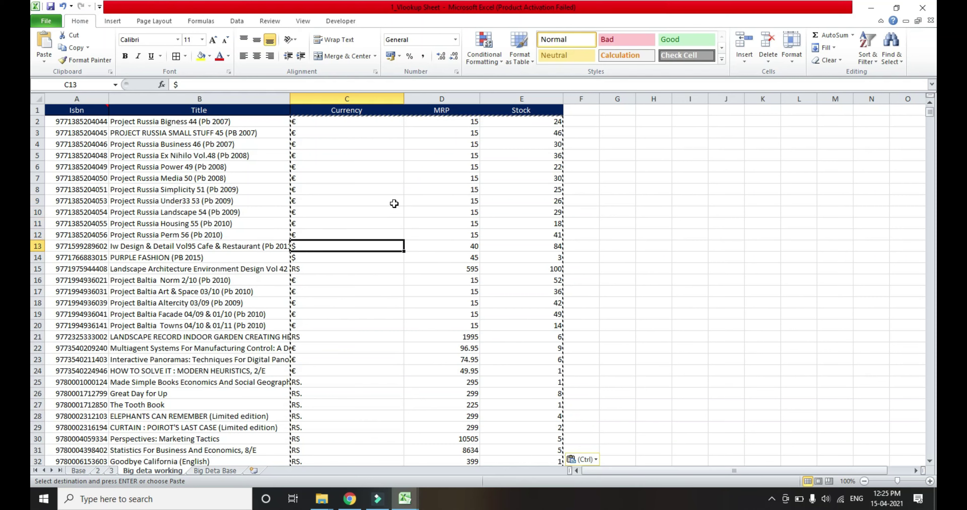
key("Escape")
key("Down")
key("Down")
key("Down")
key("Down")
key("Down")
key("Down")
key("Right")
key("Right")
key("Down")
key("Down")
key("Down")
key("Left")
key("Left")
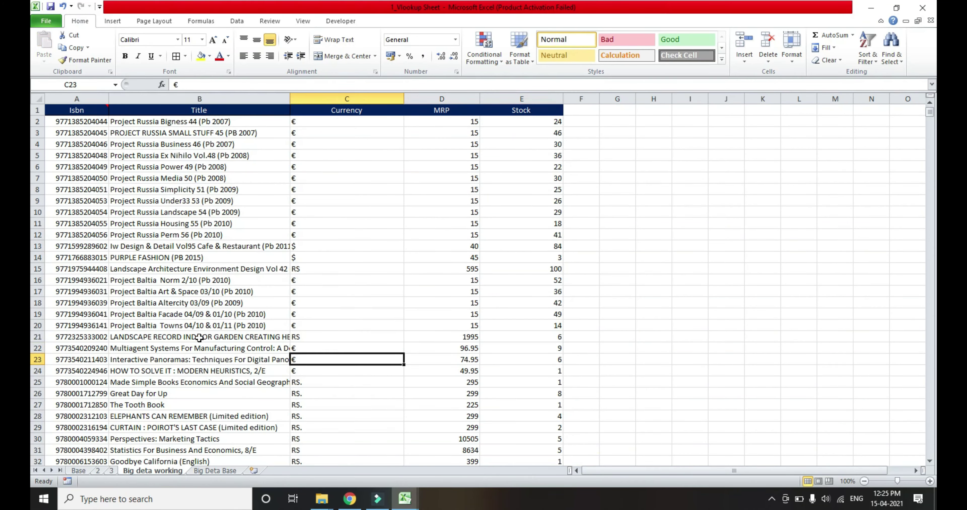
Switch to the Base sheet, then bring Chrome's TBD Offer Zone page to the front.
left_click(79, 471)
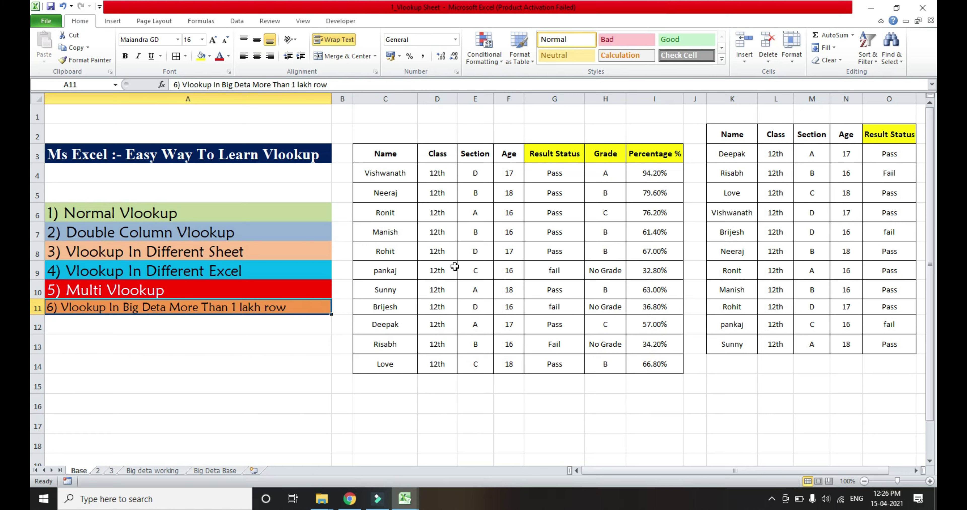
left_click(413, 122)
key("Down")
key("Right")
key("Right")
key("Right")
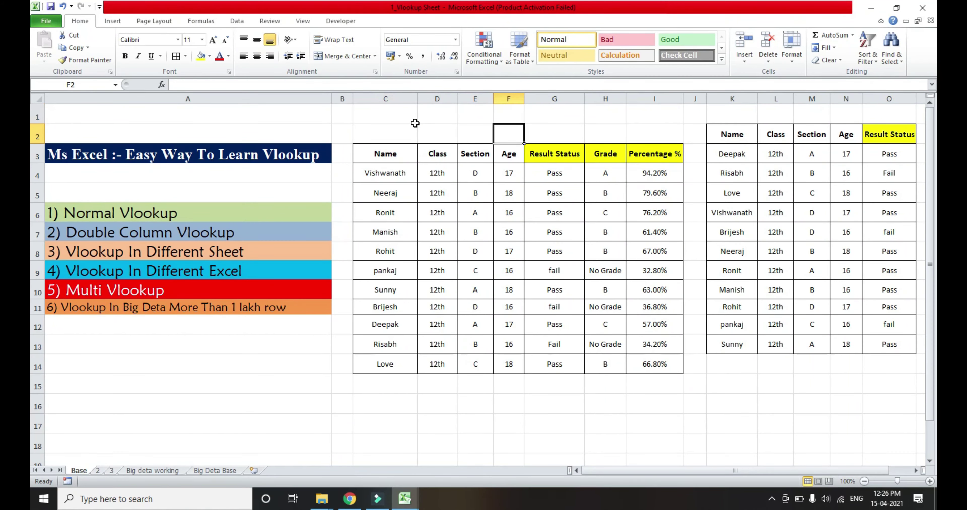
left_click(350, 499)
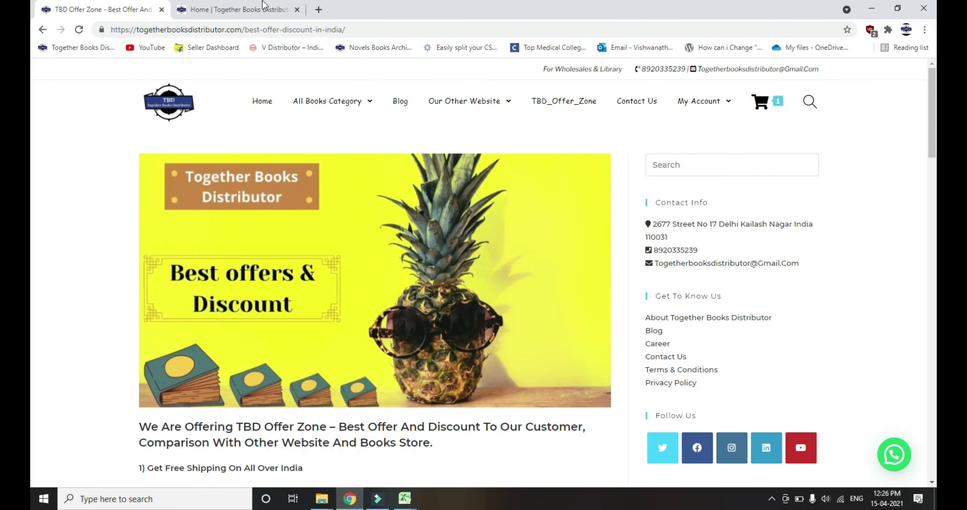